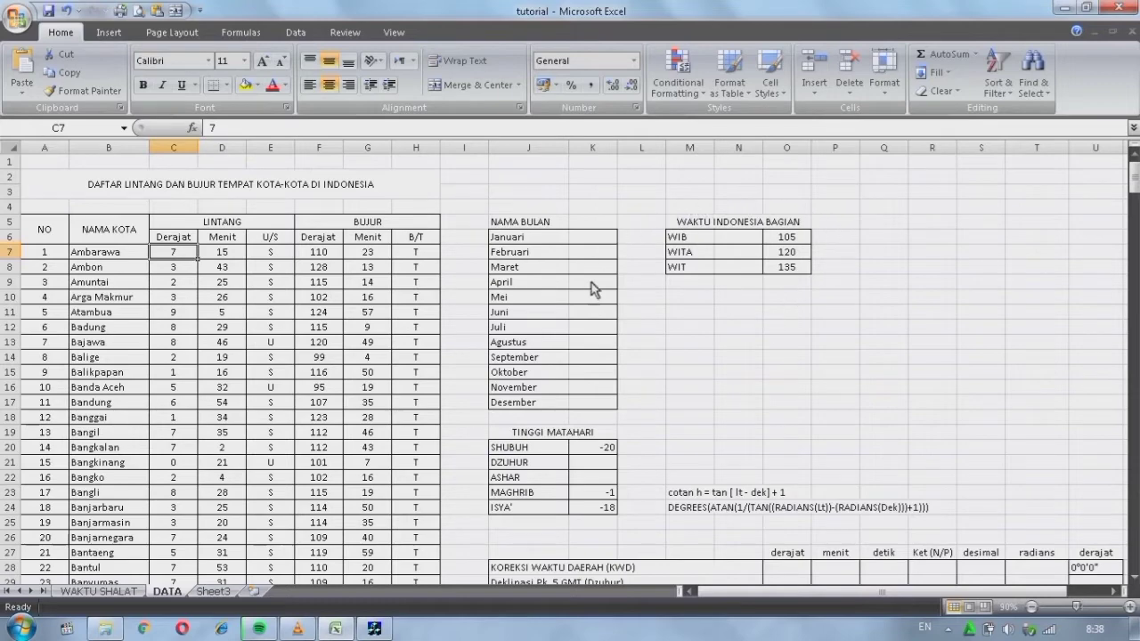
Examine the city coordinates, reference tables and formulas on the DATA sheet, and the prayer-time layout on the WAKTU SHALAT sheet
scroll(595, 321, "down", 3)
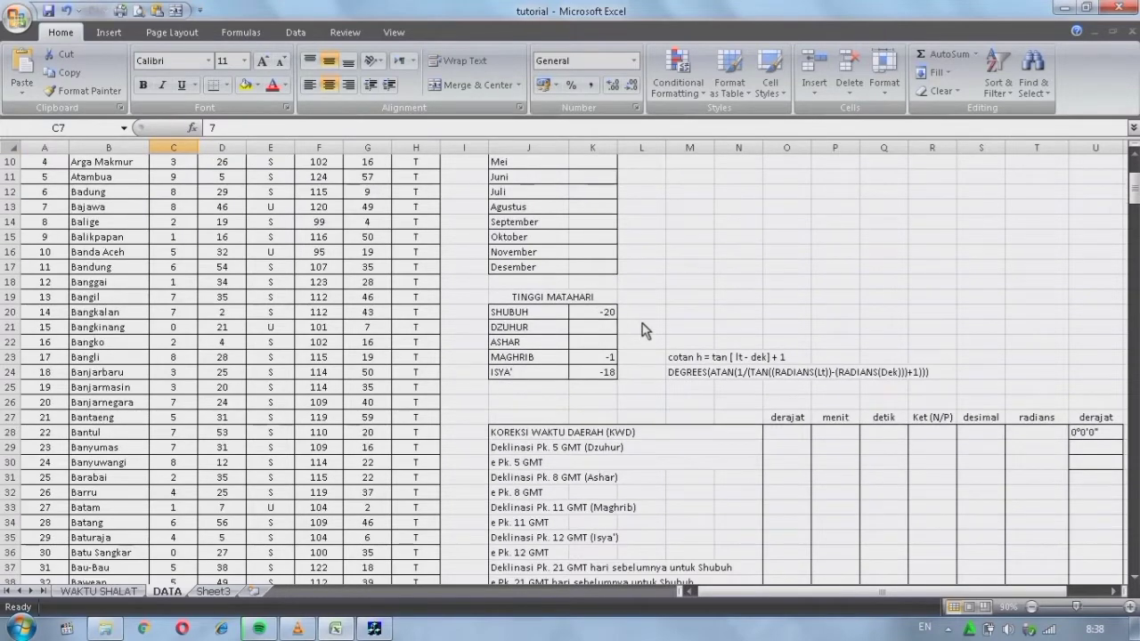
scroll(642, 323, "down", 3)
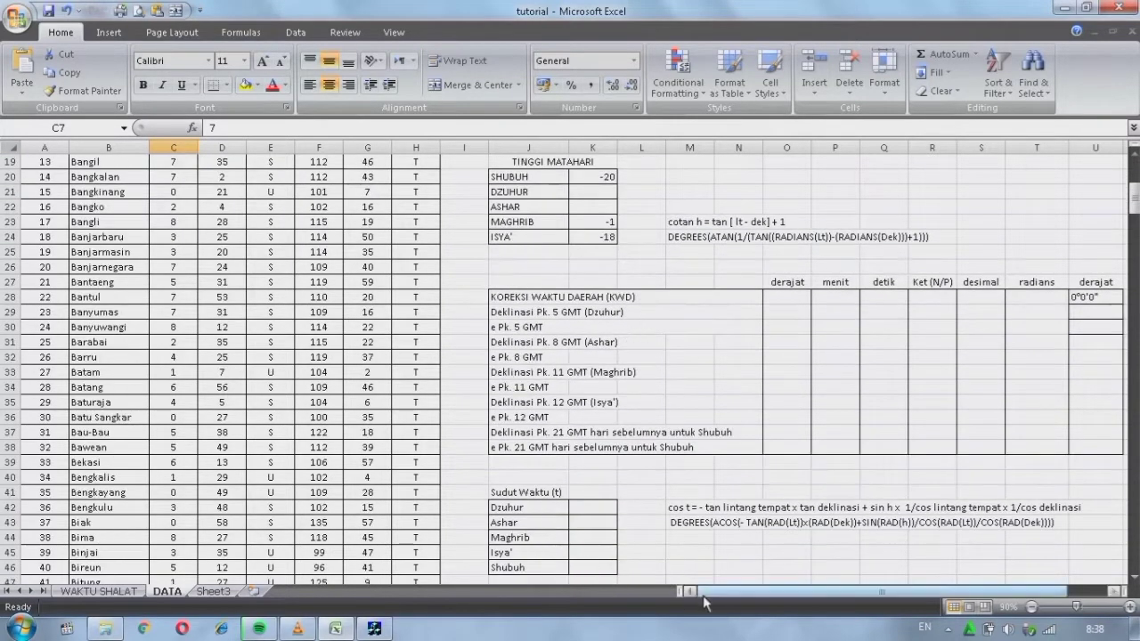
left_click_drag(788, 593, 826, 595)
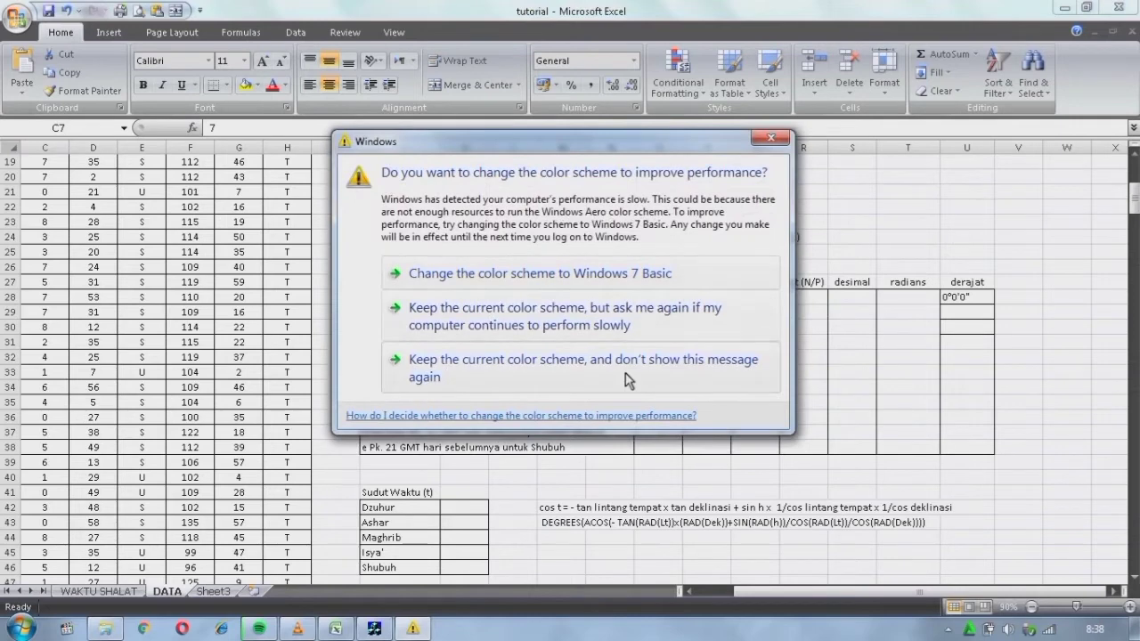
left_click(624, 379)
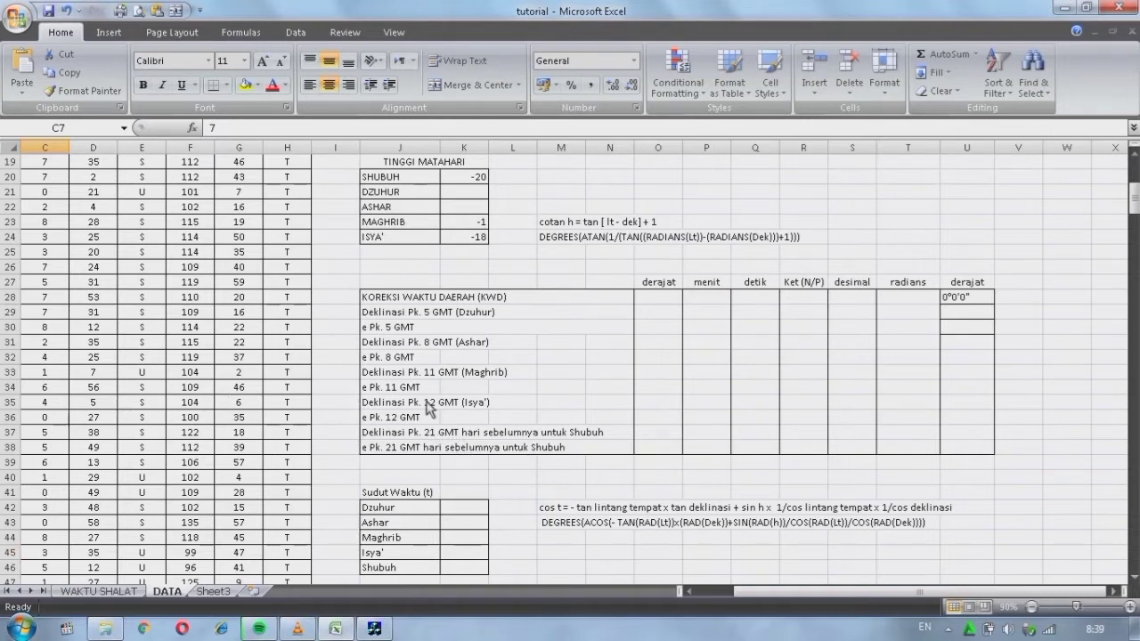
scroll(534, 438, "down", 5)
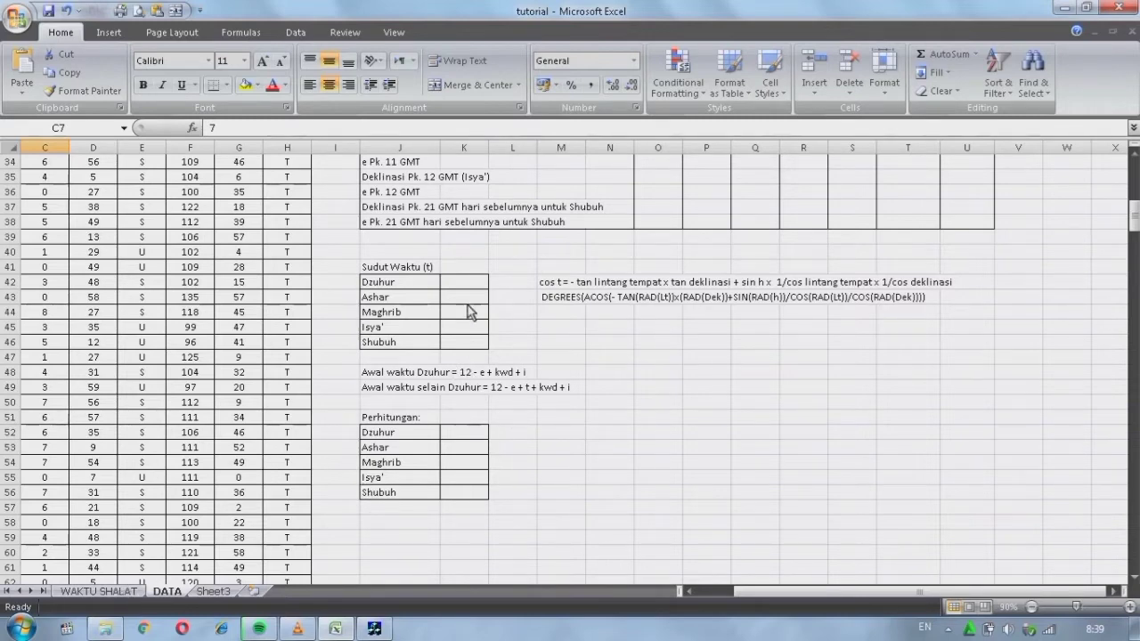
scroll(467, 316, "up", 3)
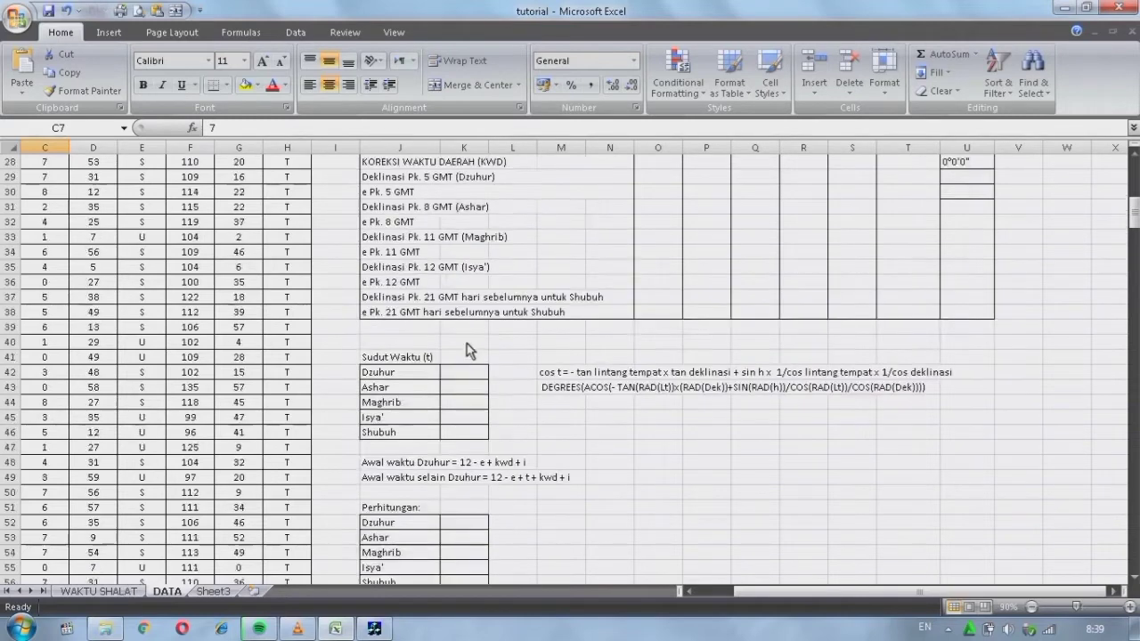
left_click(124, 593)
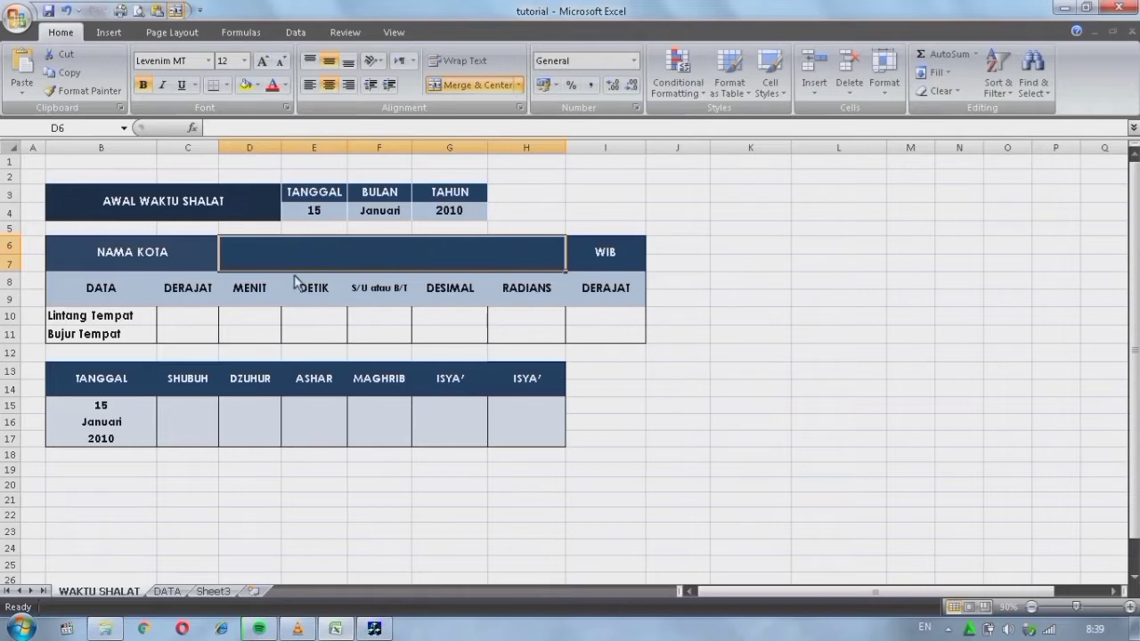
left_click(167, 591)
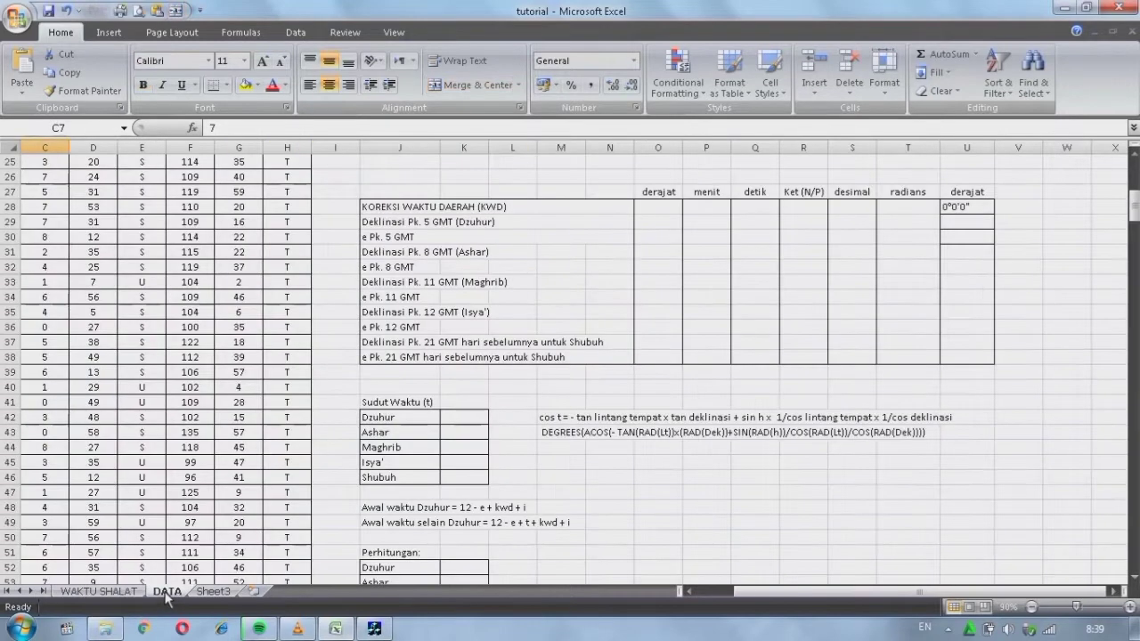
left_click_drag(1134, 201, 1134, 171)
left_click_drag(780, 592, 723, 595)
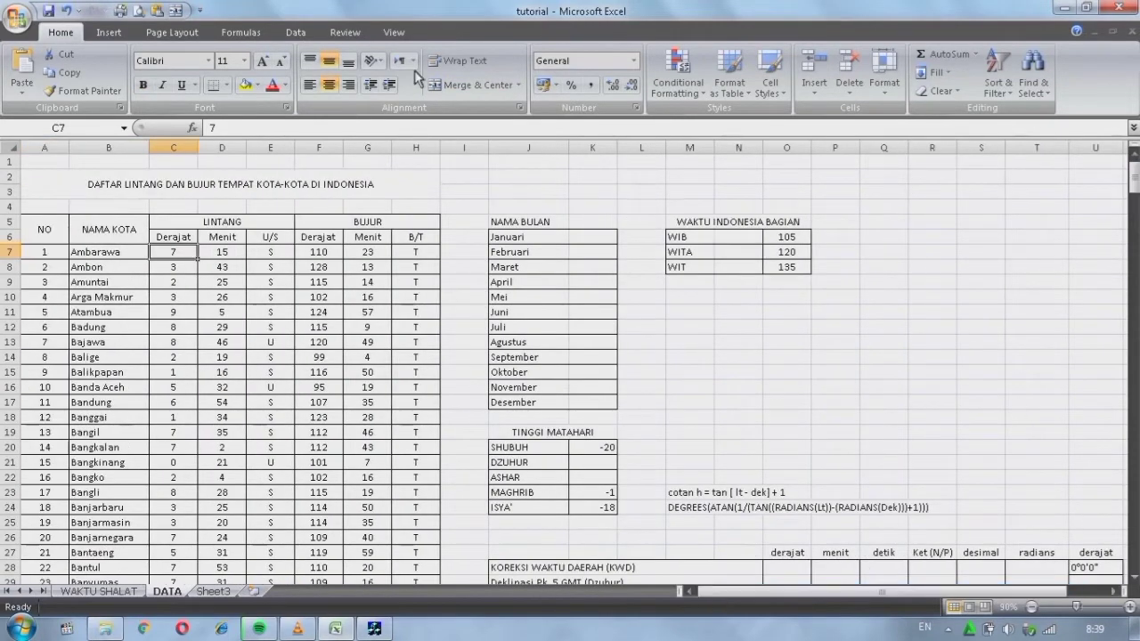
Define the workbook name KOTA for the NAMA KOTA column on the DATA sheet, range B5:B349
left_click(103, 257)
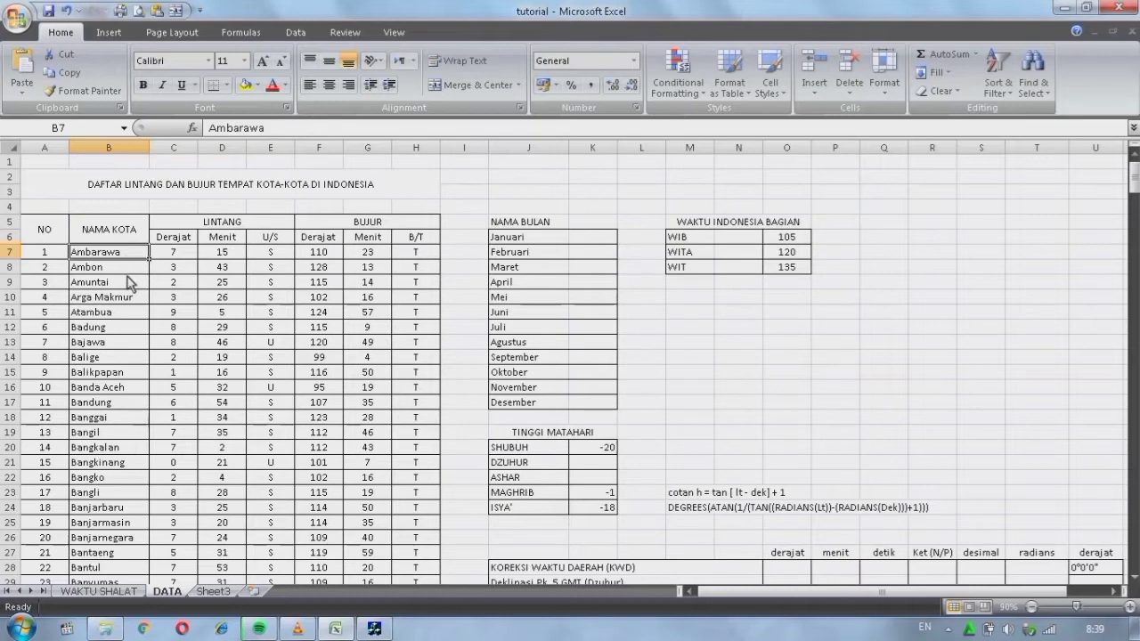
left_click(130, 239)
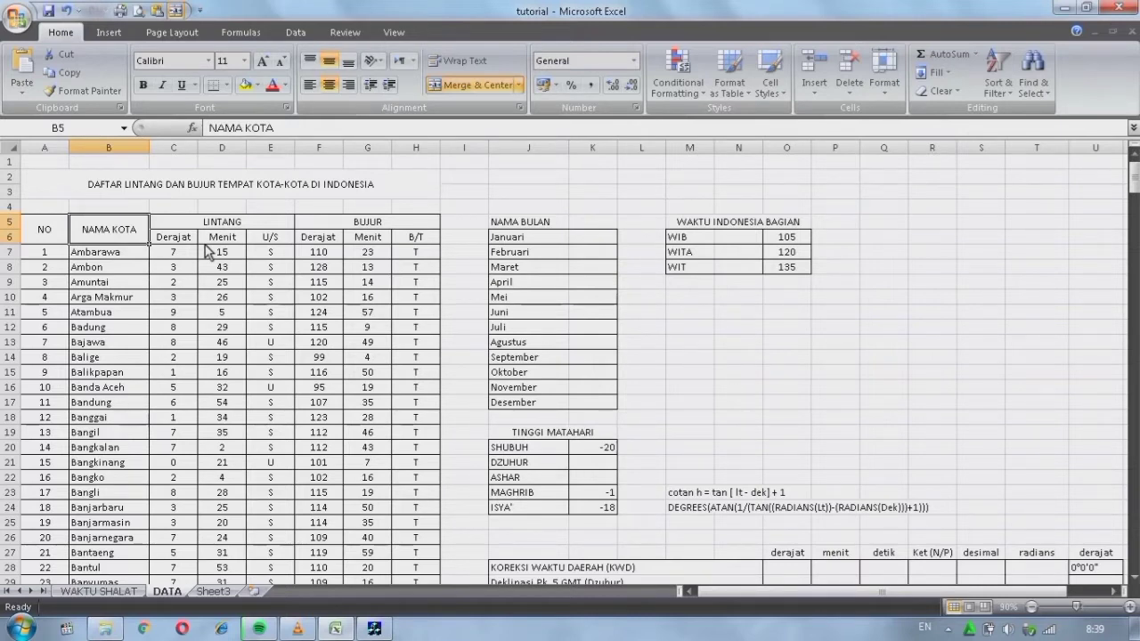
key("shift+Down")
key("ctrl+shift+Down")
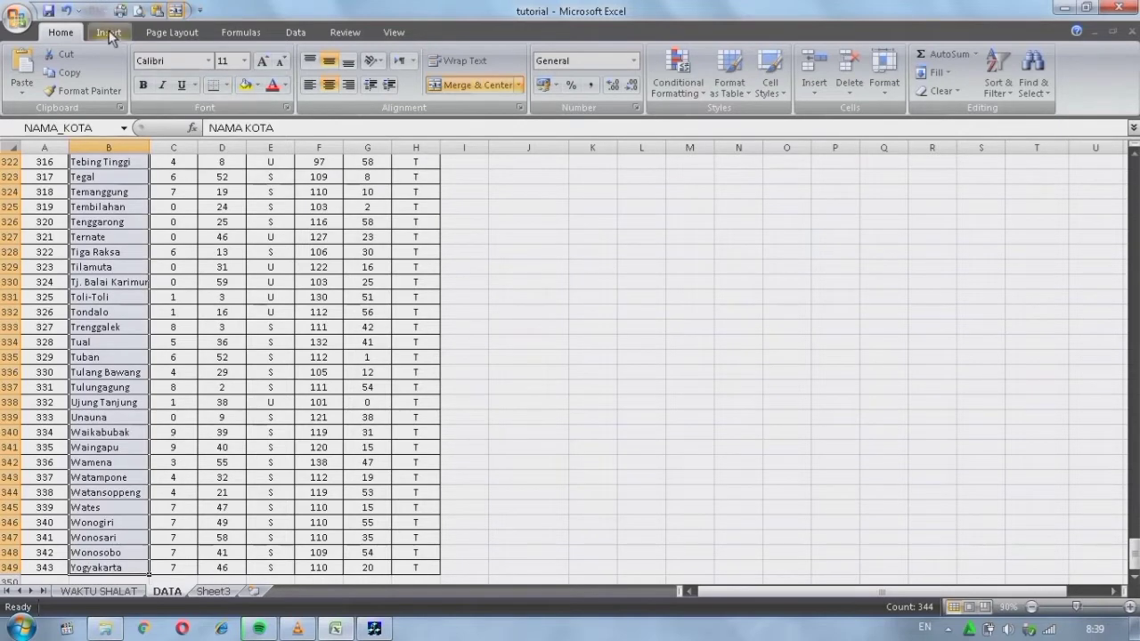
left_click(261, 33)
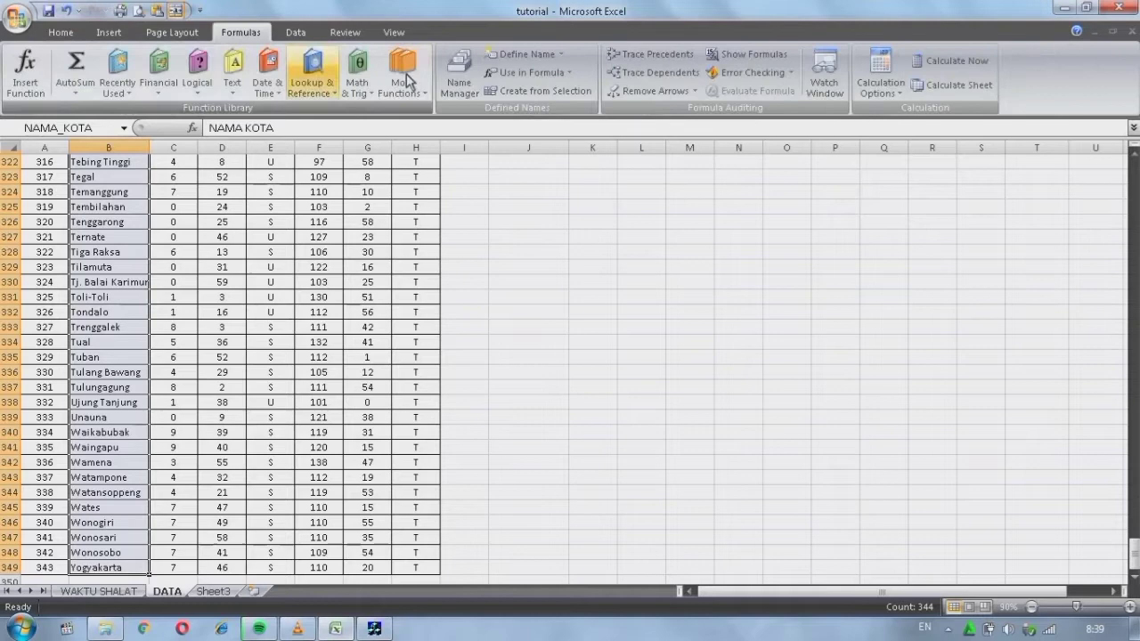
left_click(459, 76)
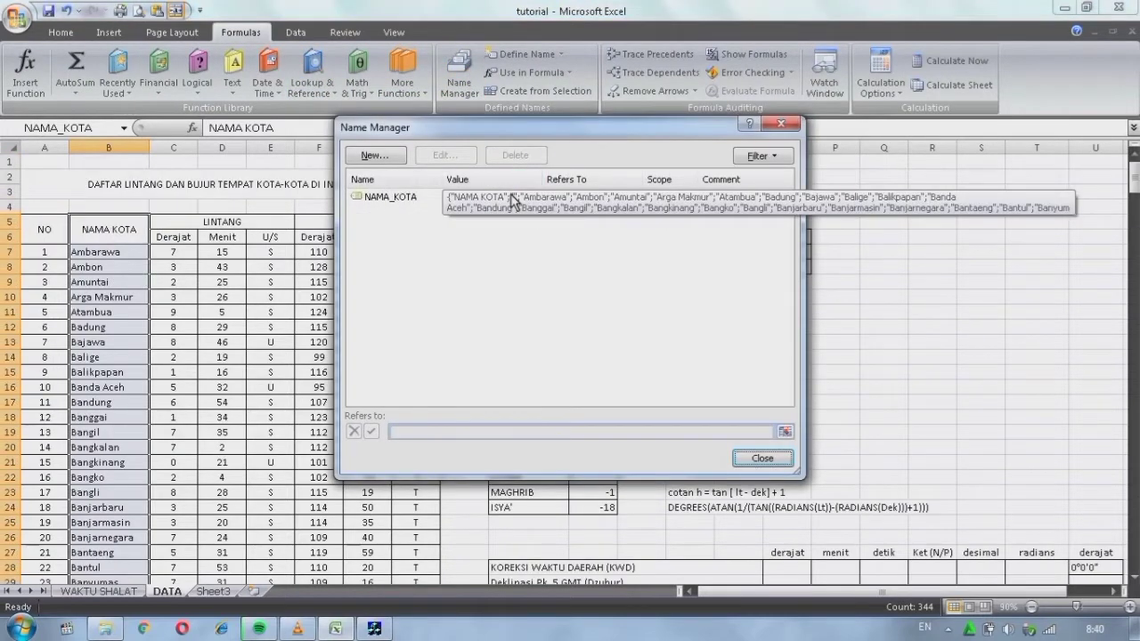
left_click(370, 156)
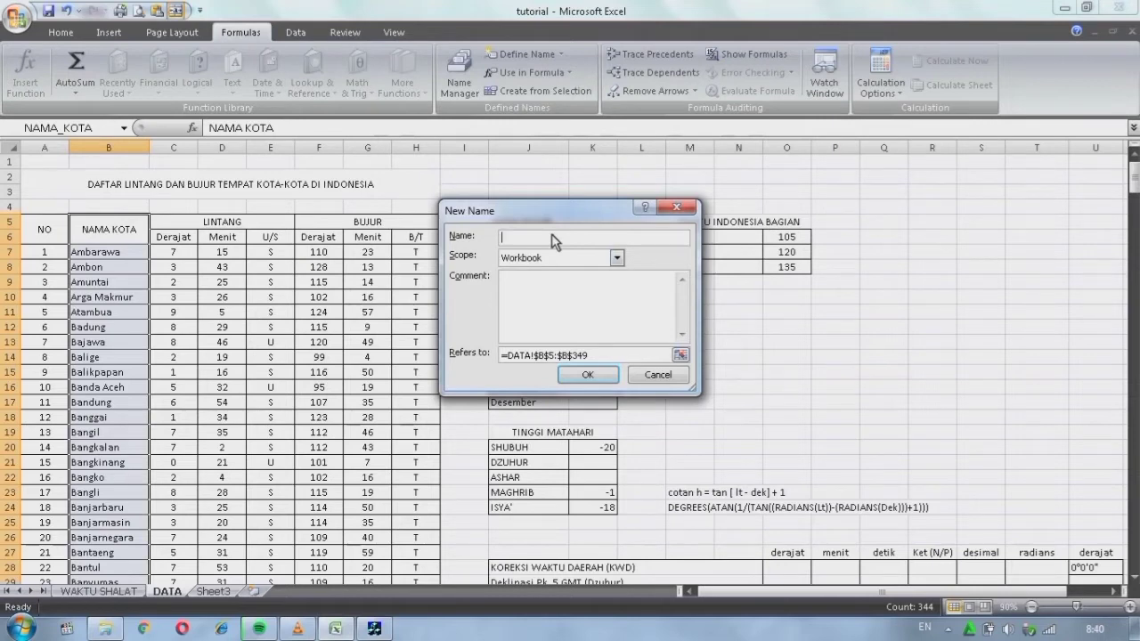
left_click(588, 381)
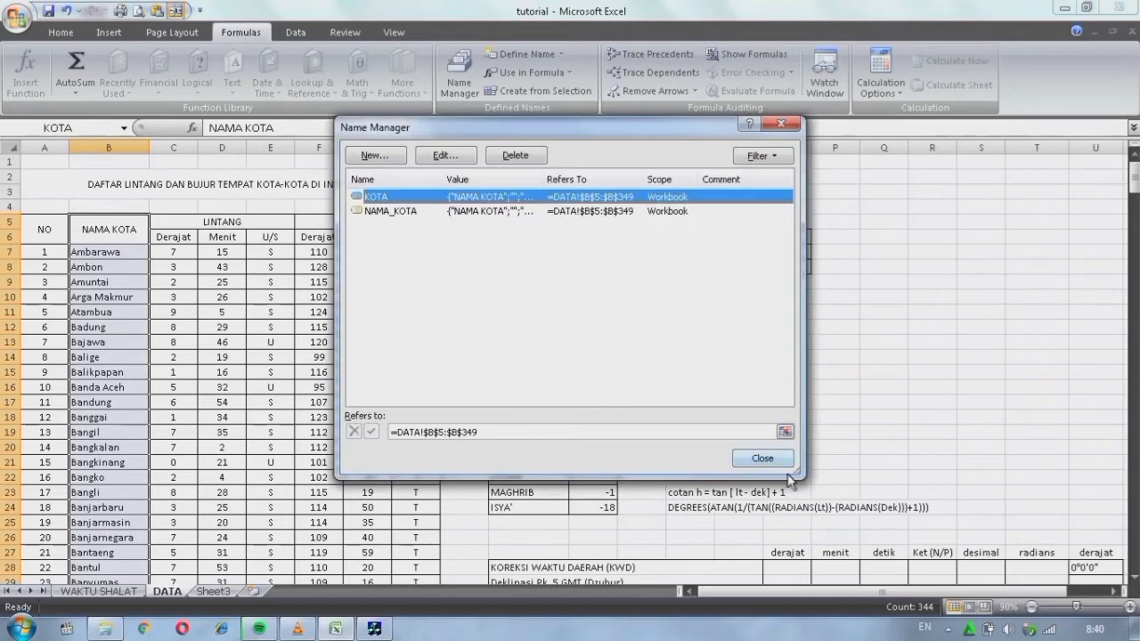
left_click(788, 483)
Add list data validation with the source =KOTA to the merged city cell D6 beside NAMA KOTA on the WAKTU SHALAT sheet
left_click(99, 591)
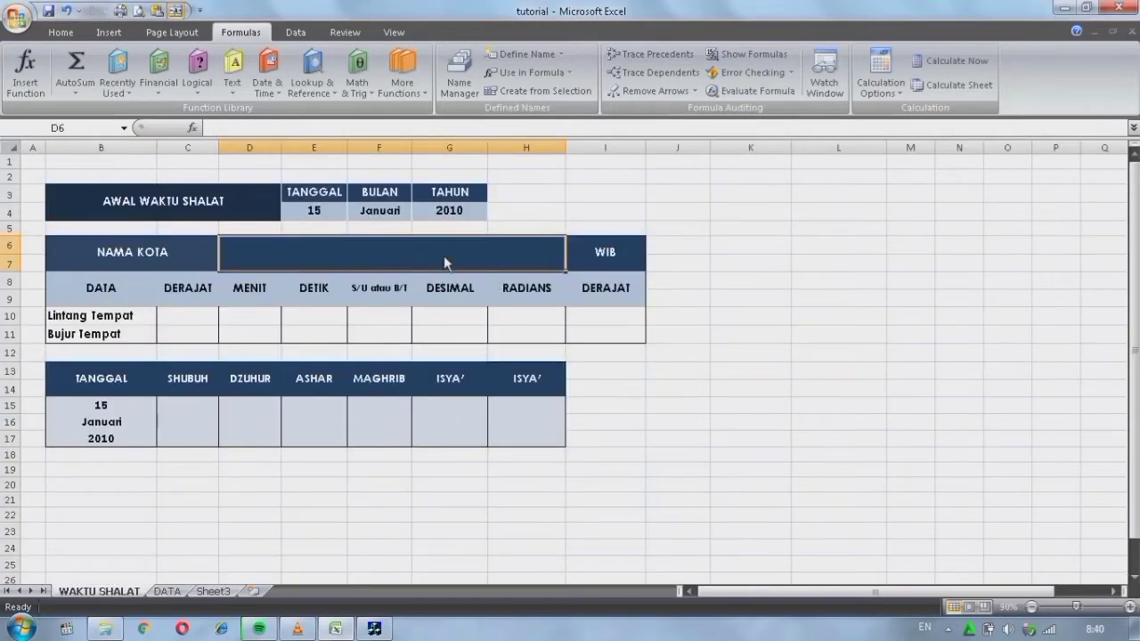
left_click(434, 310)
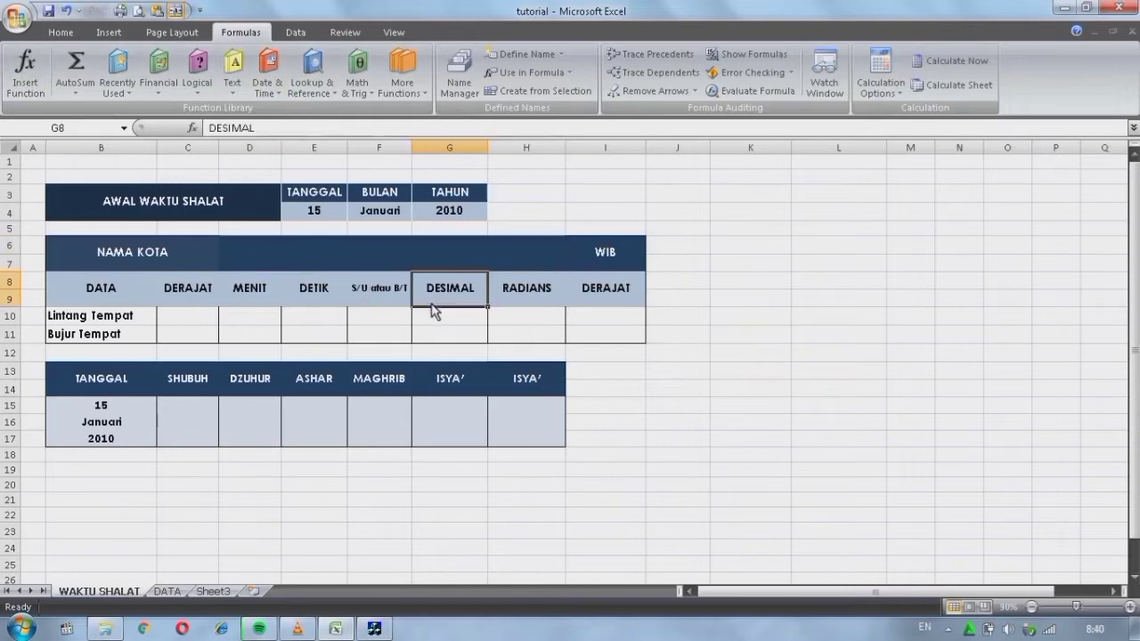
left_click(282, 270)
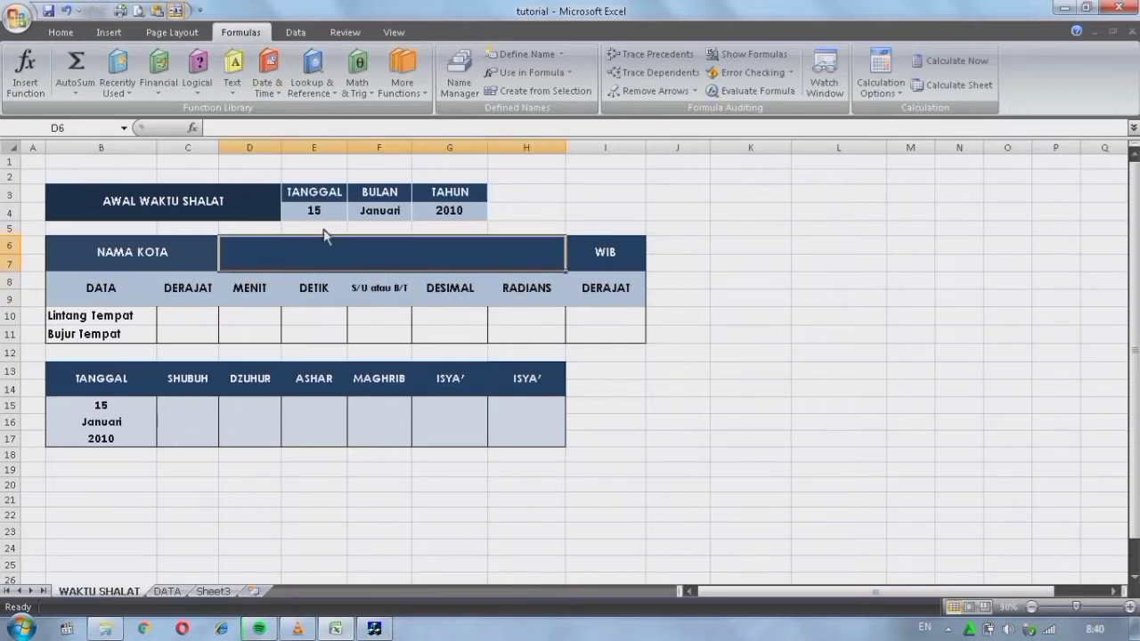
left_click(296, 32)
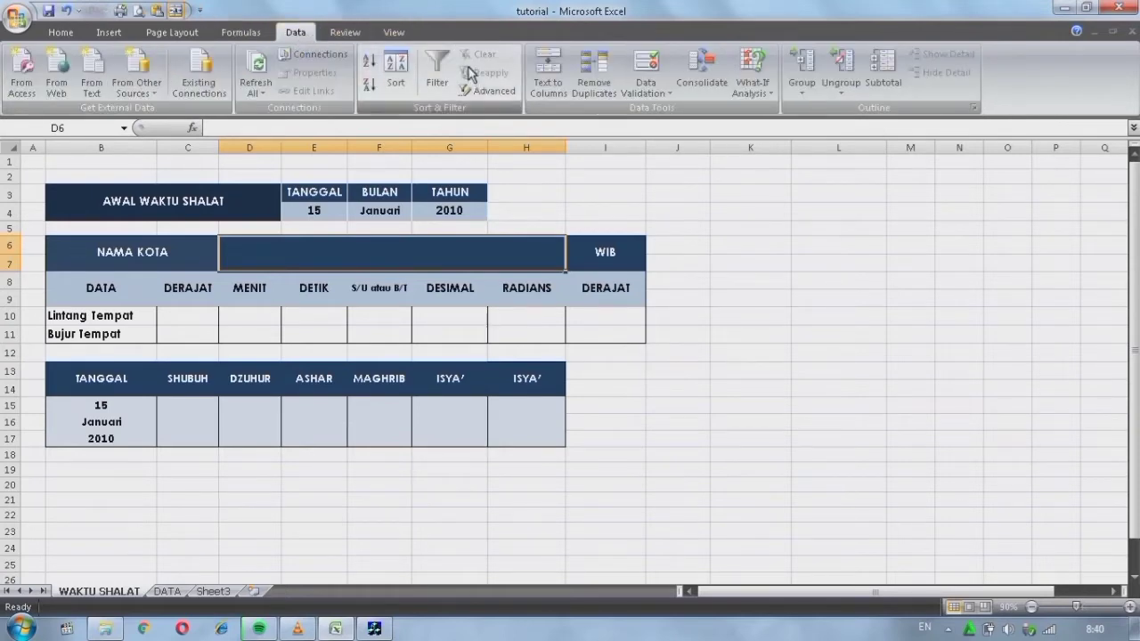
left_click(249, 36)
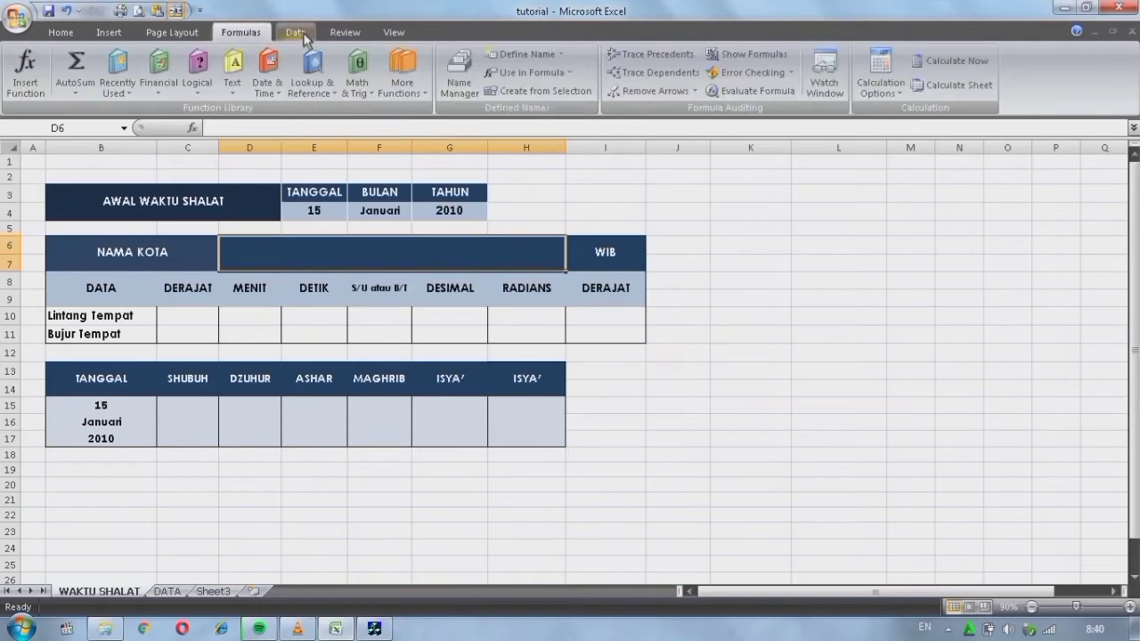
left_click(297, 33)
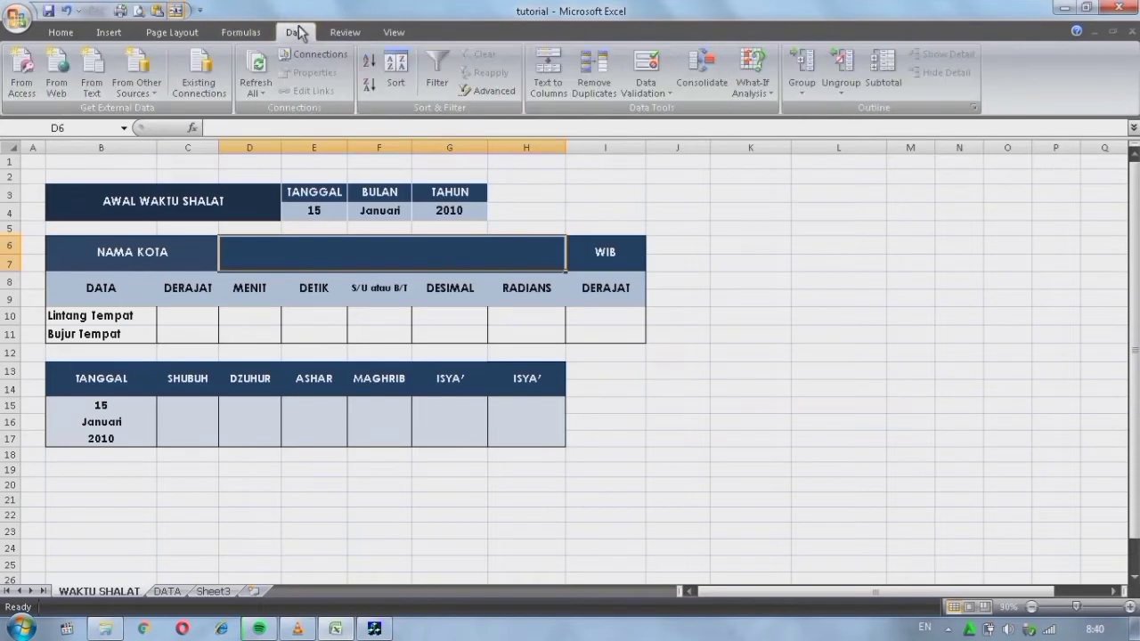
left_click(650, 67)
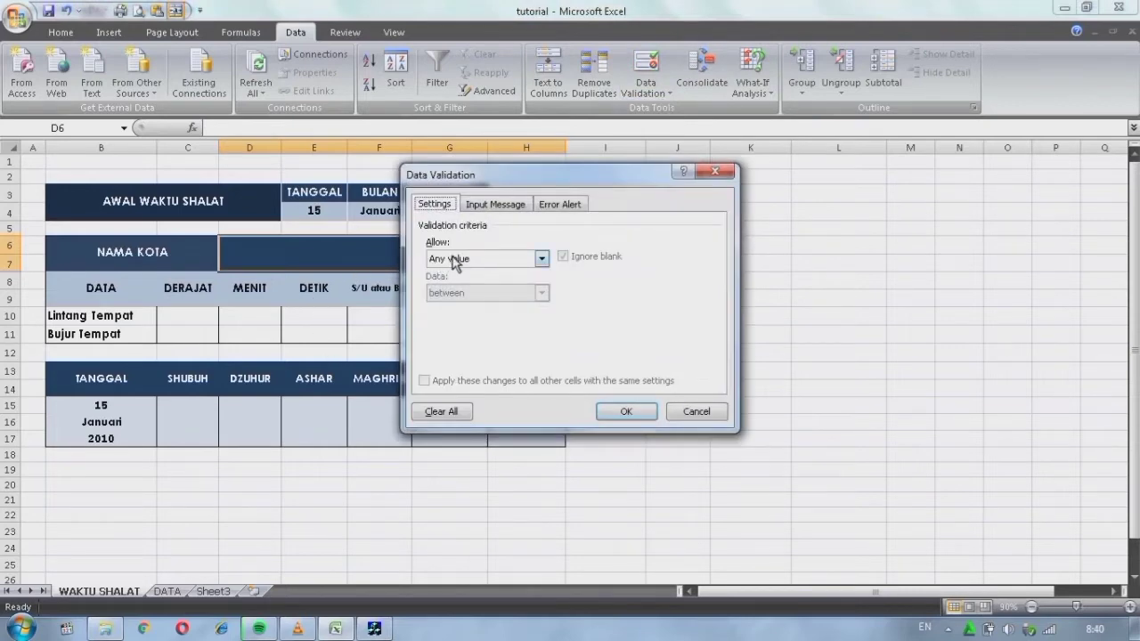
left_click(454, 260)
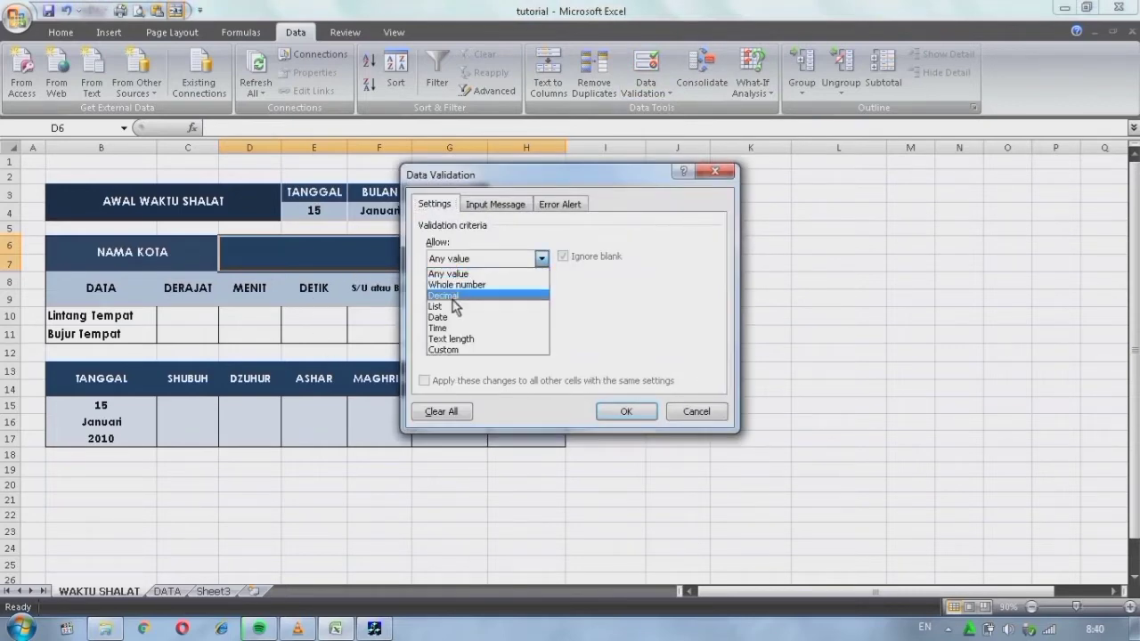
left_click(454, 305)
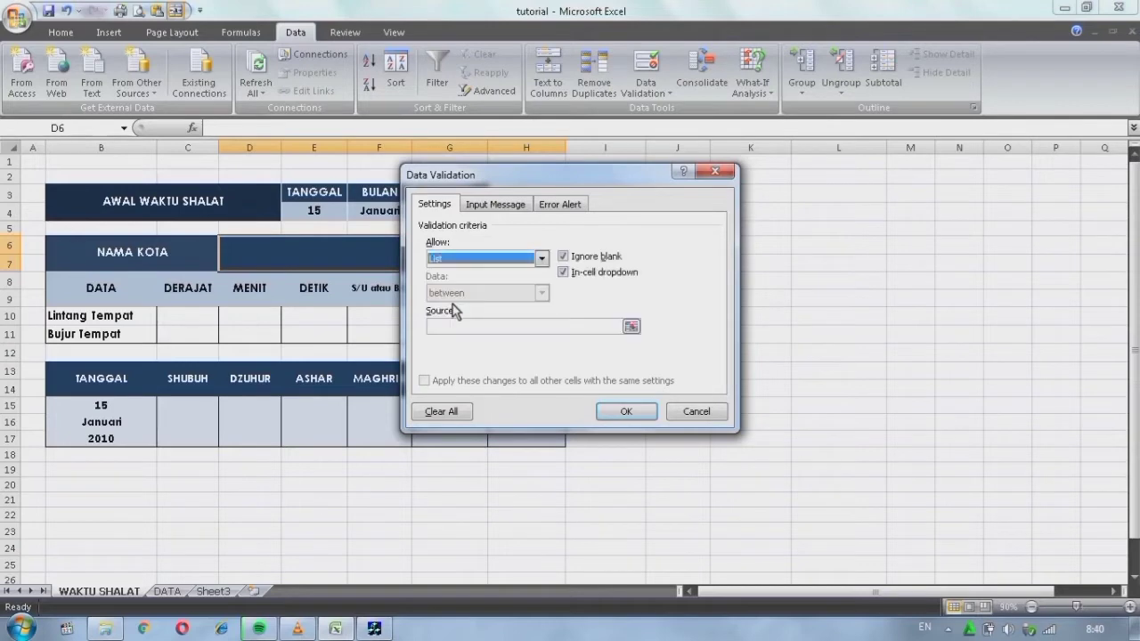
left_click(515, 327)
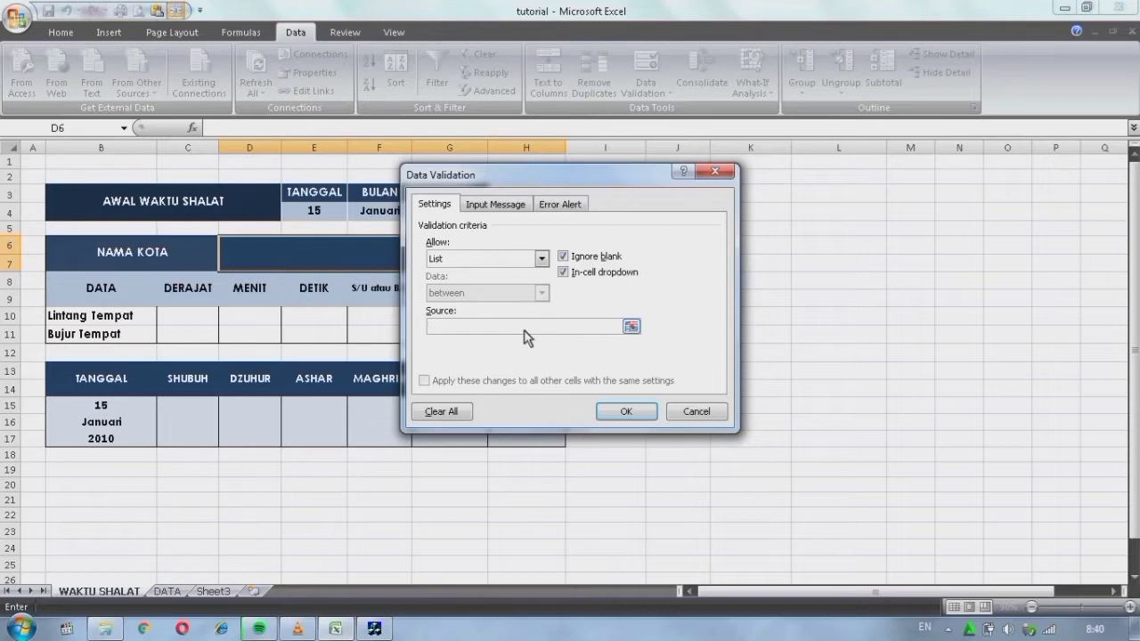
type("=KOTA")
left_click(635, 414)
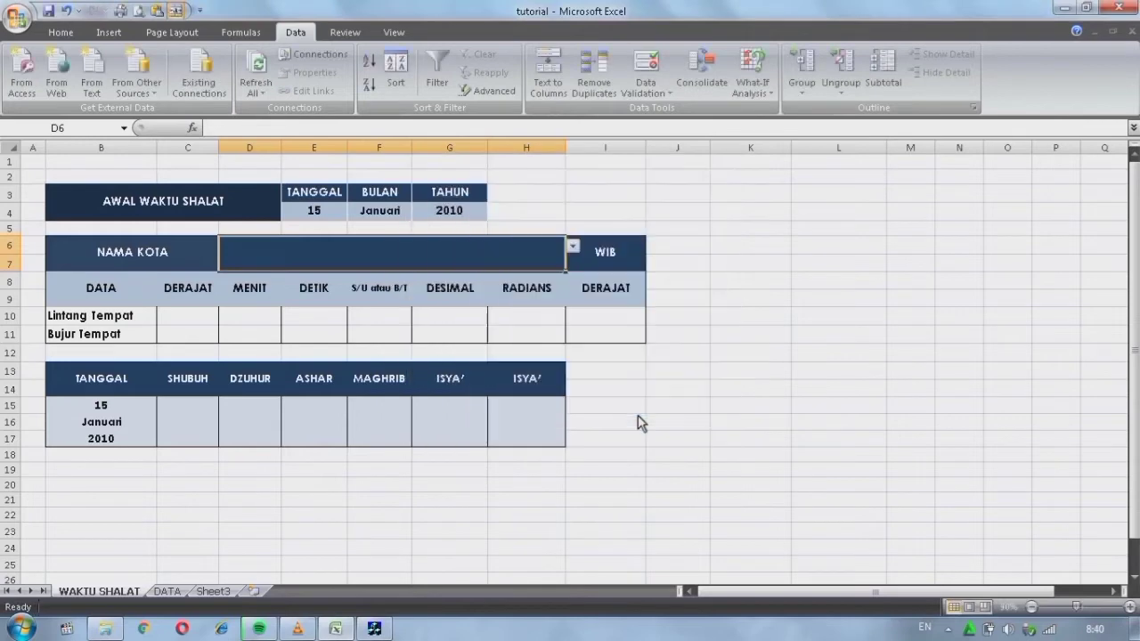
Try the city dropdown in D6 with Ambarawa and set the city to Ambon
left_click(573, 246)
left_click(424, 269)
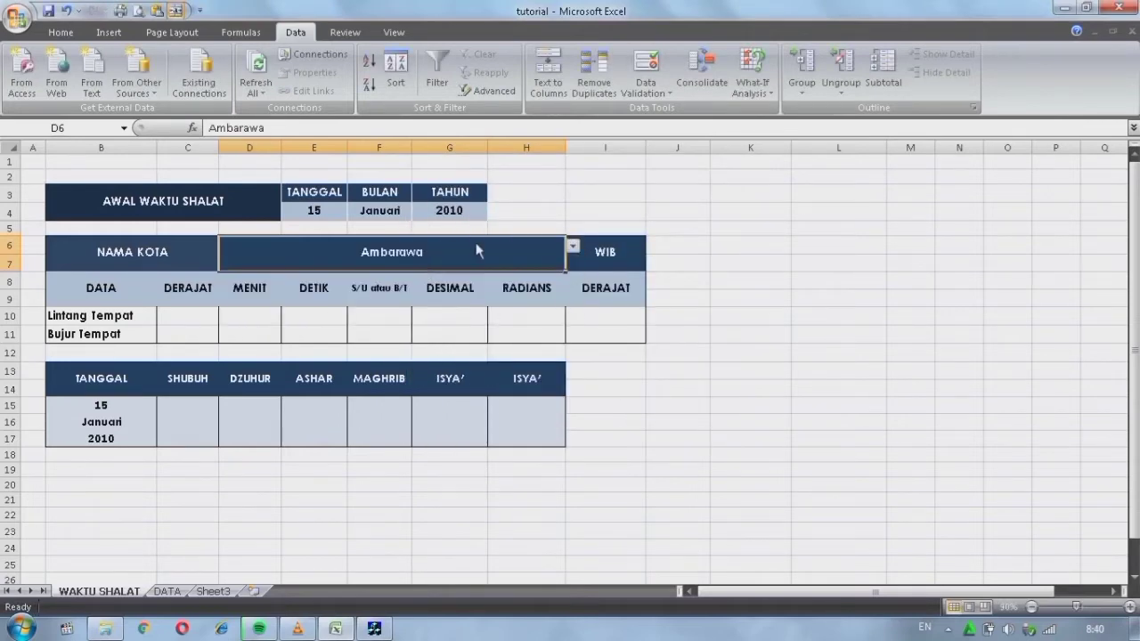
left_click(573, 246)
left_click(491, 287)
left_click(595, 329)
Check the time zone dropdown cell I6 against the WAKTU INDONESIA BAGIAN table on the DATA sheet and return to WAKTU SHALAT
left_click(604, 250)
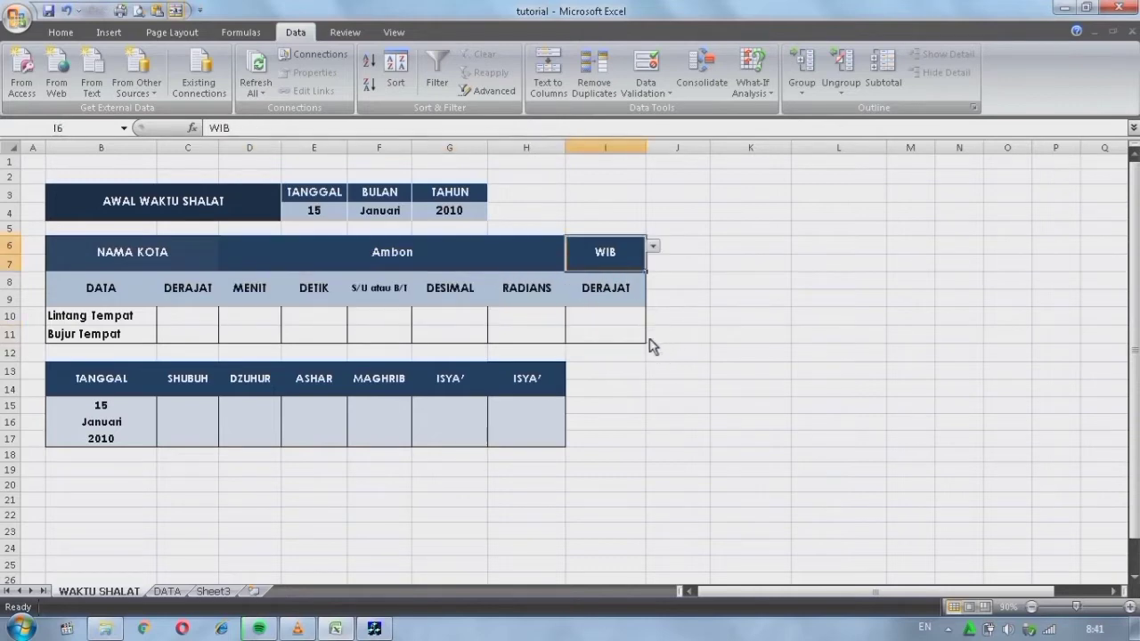
left_click(682, 285)
left_click(585, 258)
left_click(167, 591)
left_click(693, 252)
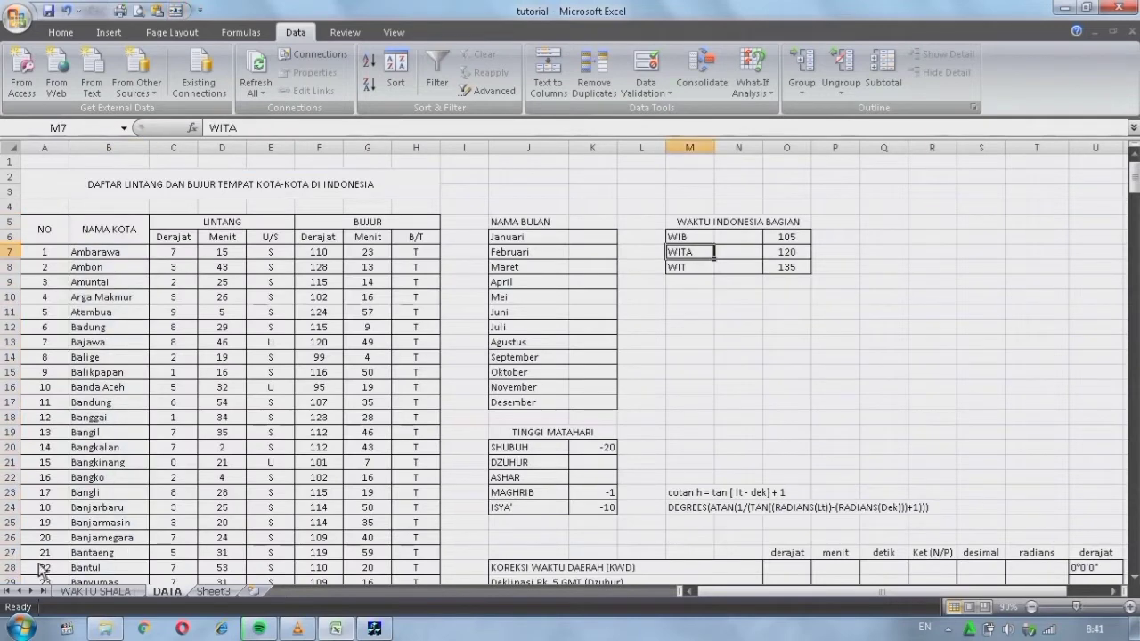
left_click(97, 591)
Start a VLOOKUP formula in the Lintang Tempat DERAJAT cell C10 with the city cell D6 as the lookup value
left_click(203, 316)
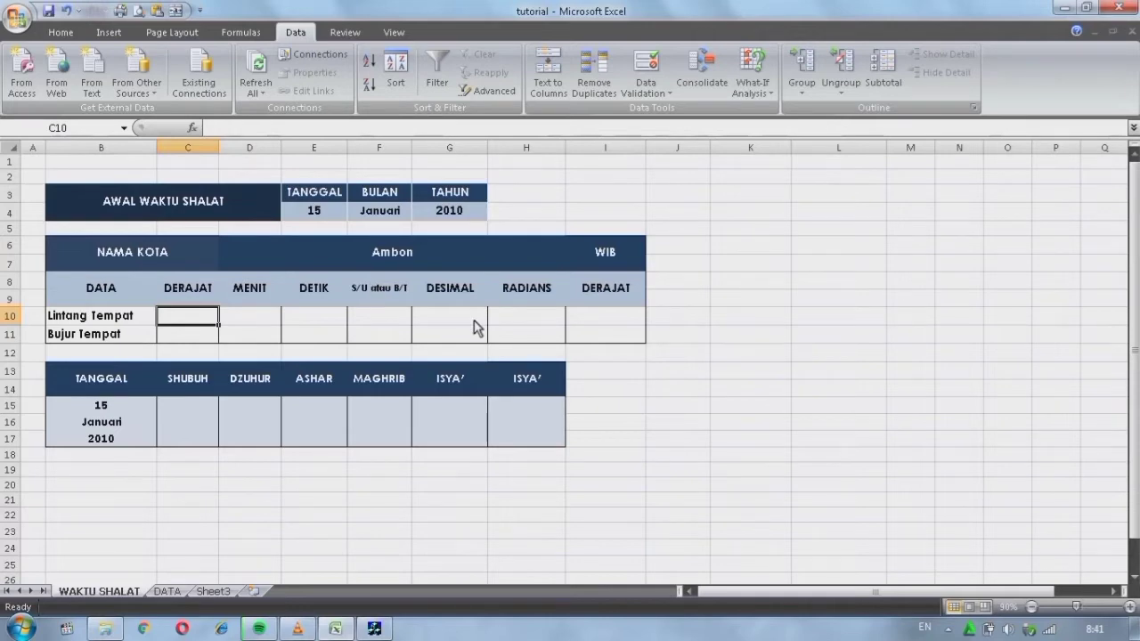
left_click(469, 259)
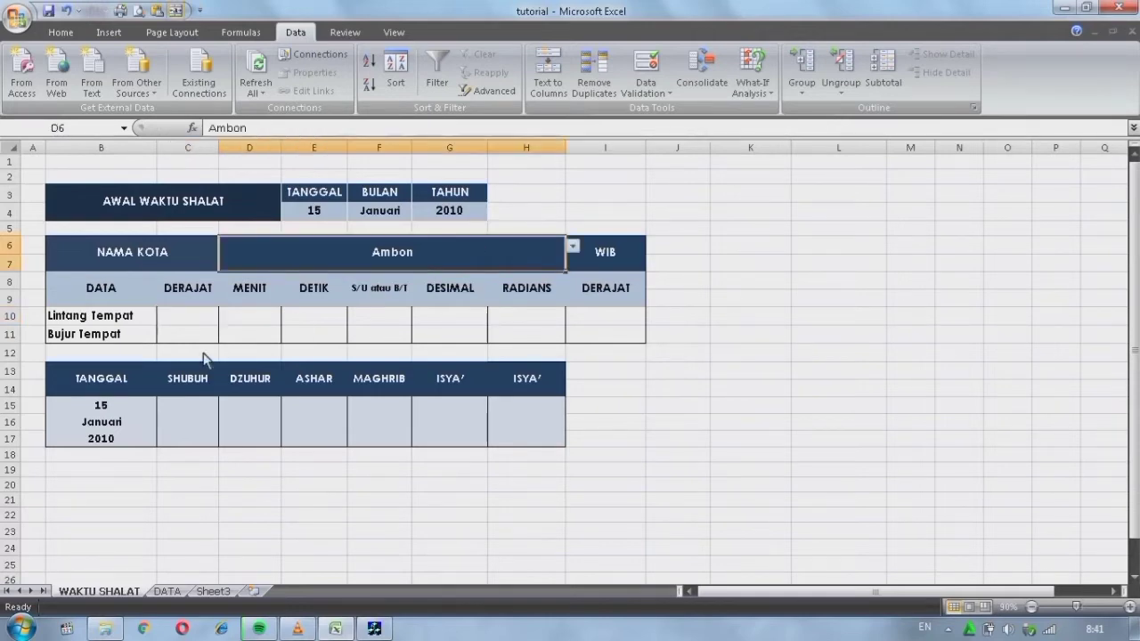
left_click(162, 318)
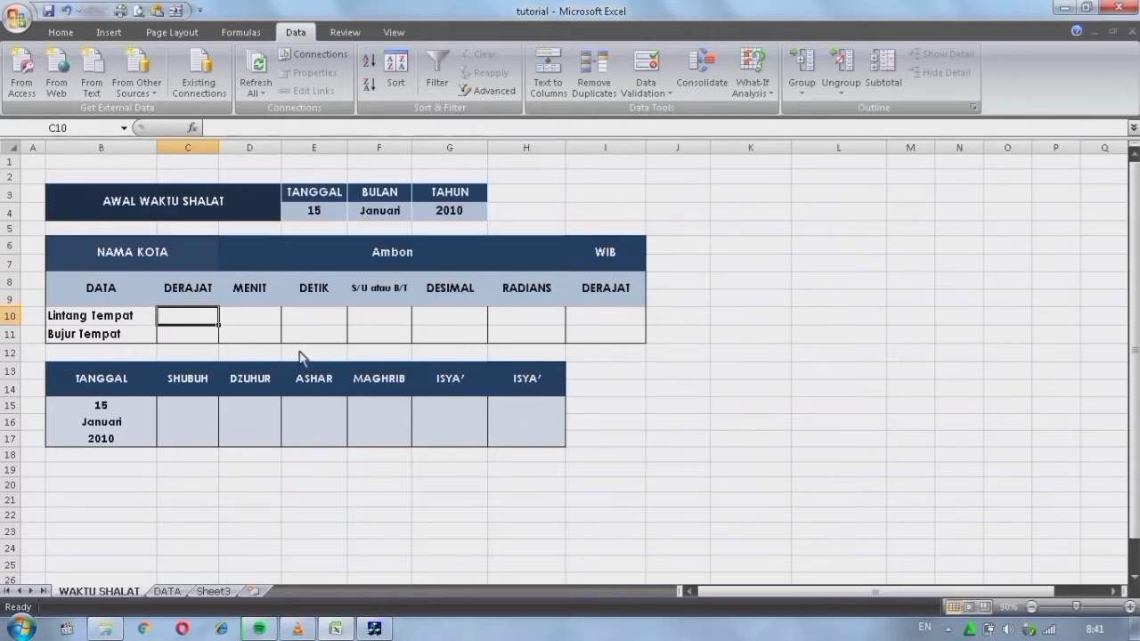
type("=")
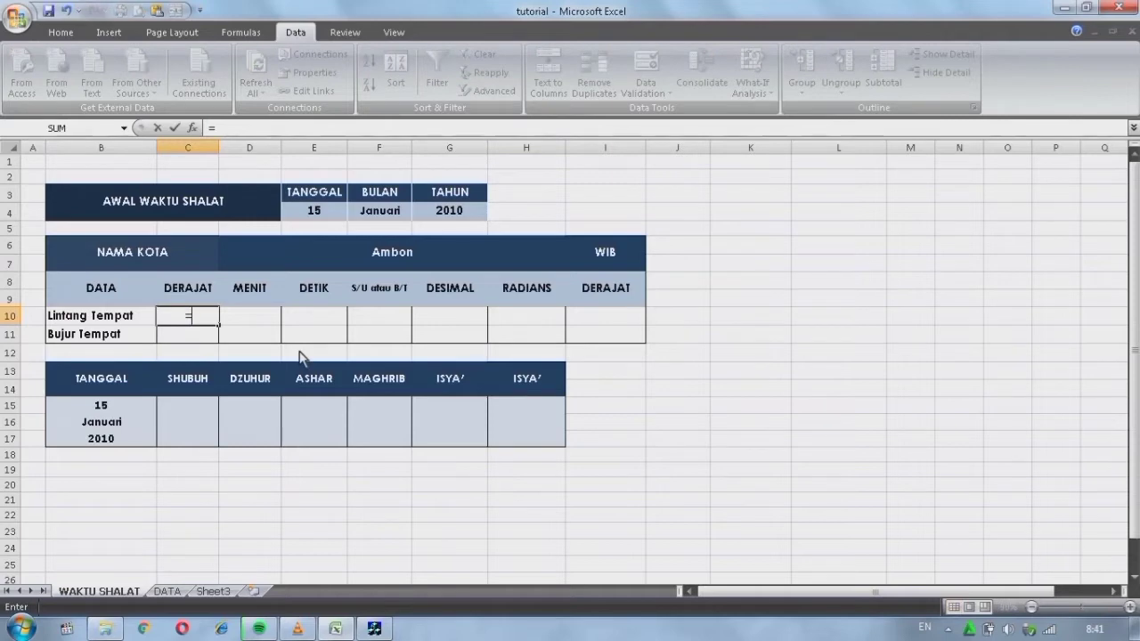
type("LOOKUP")
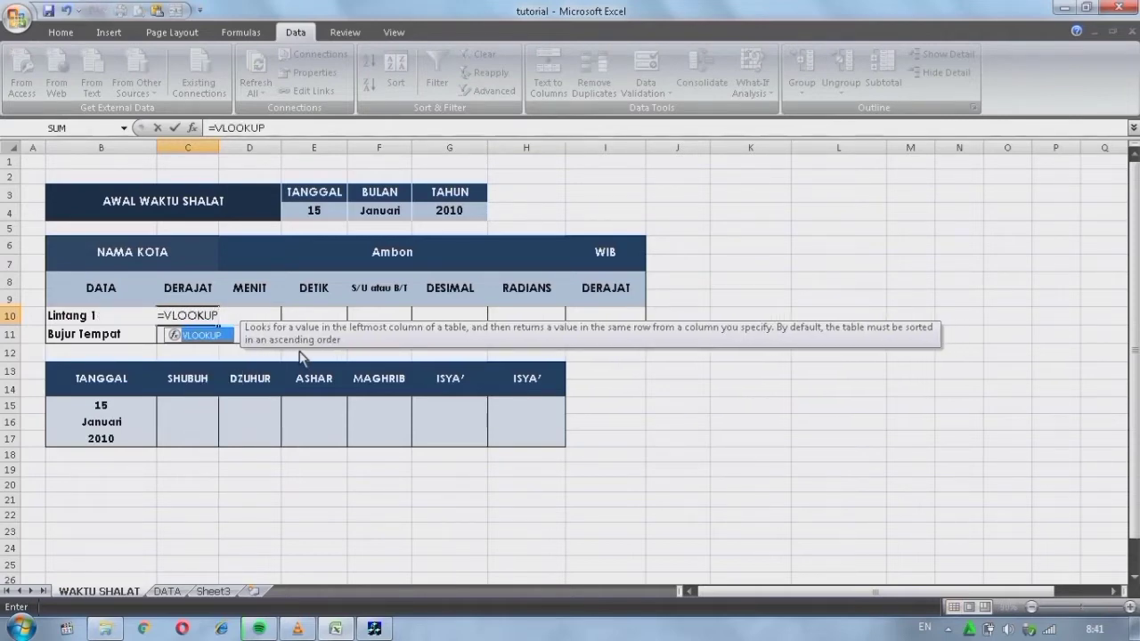
type("(")
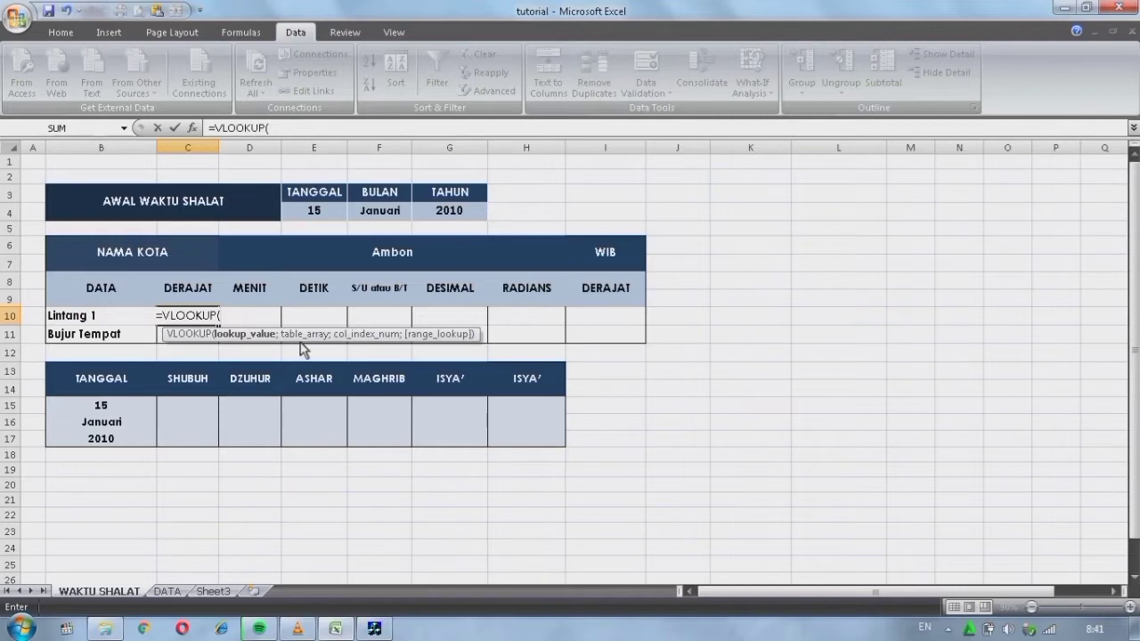
left_click(374, 254)
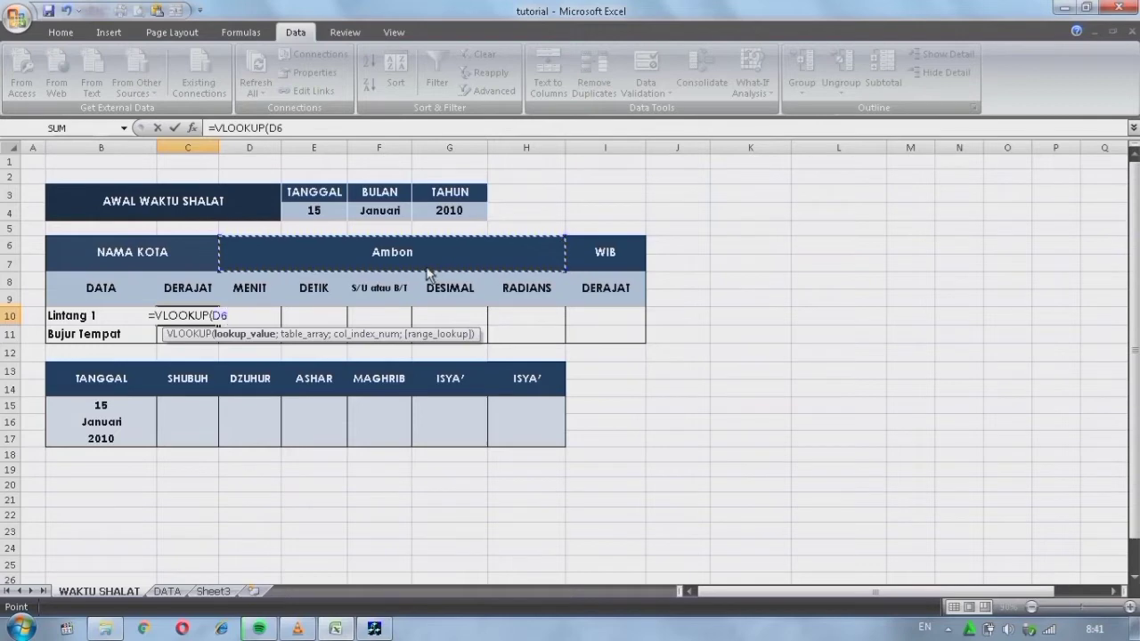
type(";")
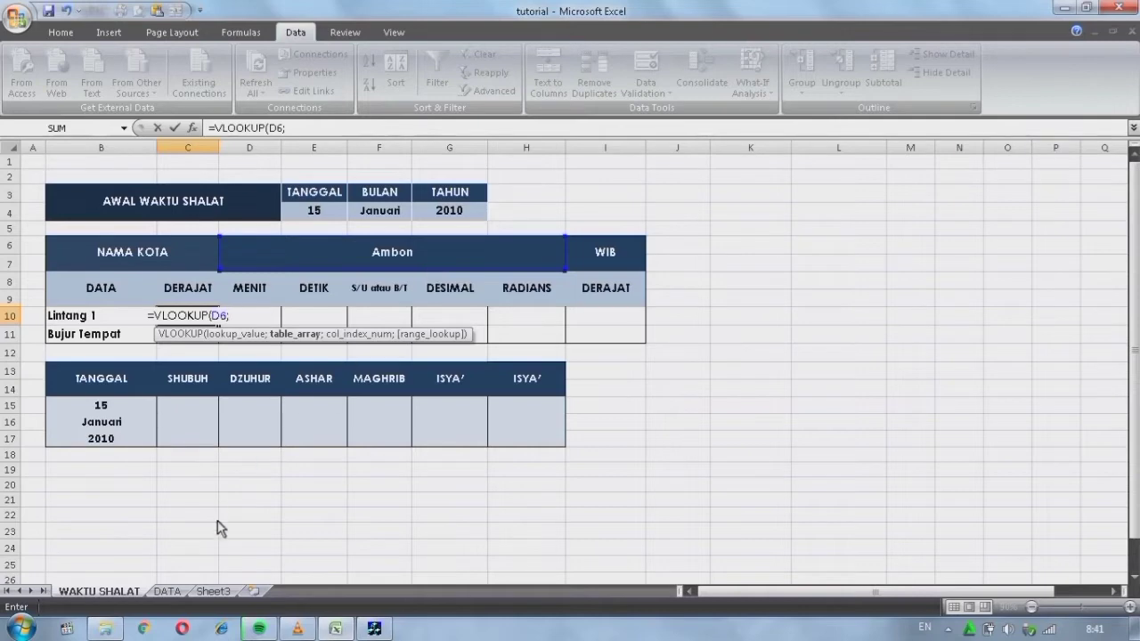
Enter the city table on the DATA sheet as the absolute table array $B$7:$H$349 in the C10 formula
left_click(177, 592)
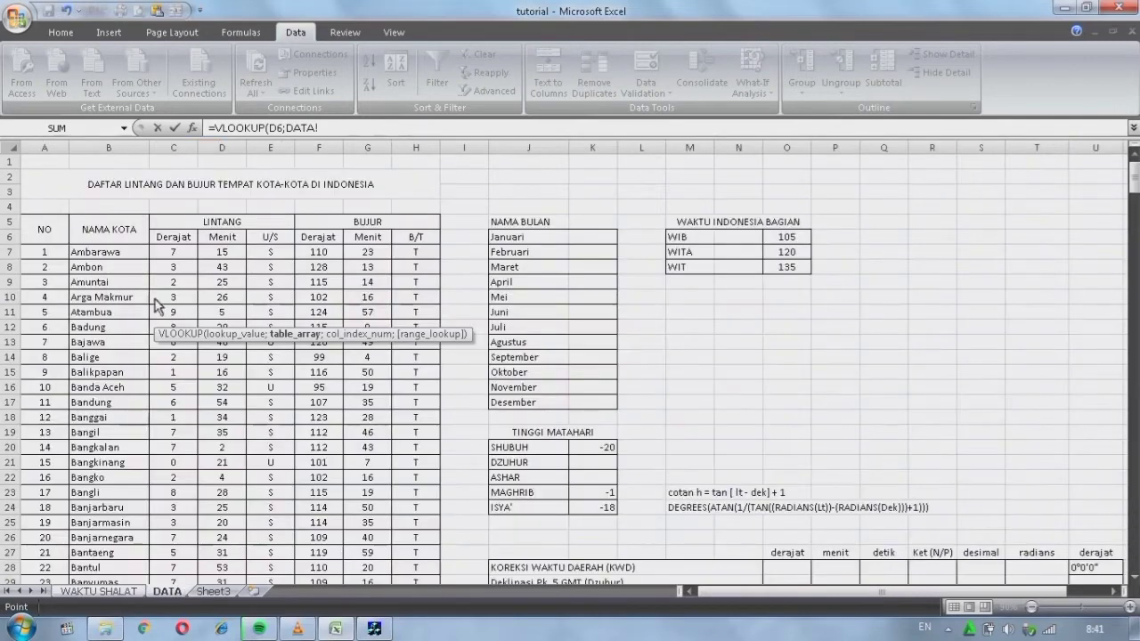
left_click(88, 254)
key("ctrl+shift+Right")
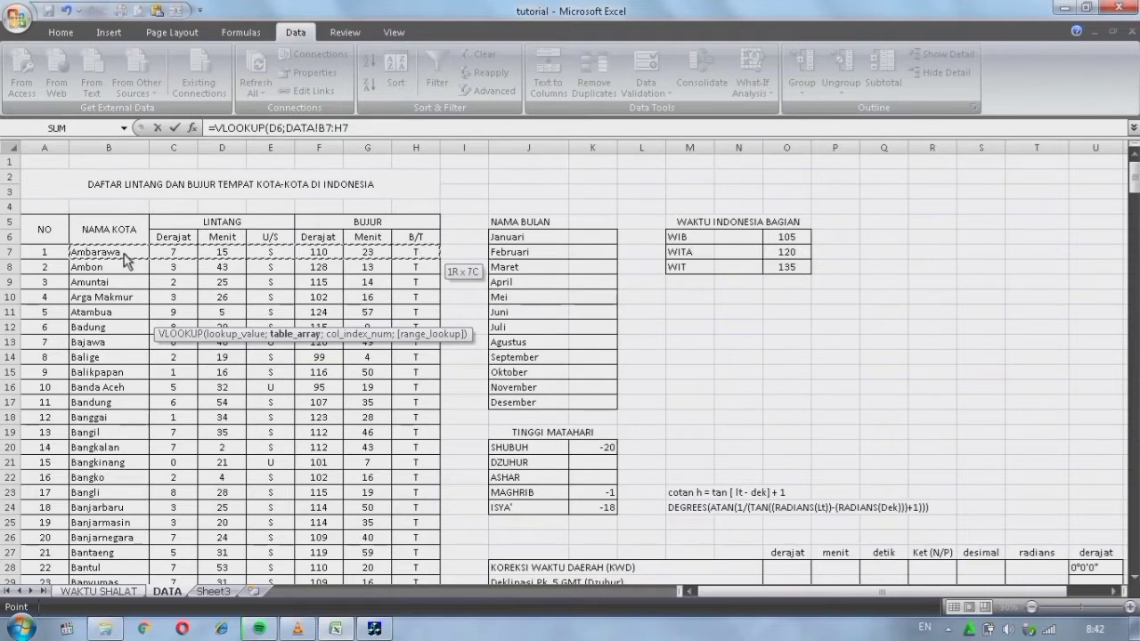
key("ctrl+shift+Down")
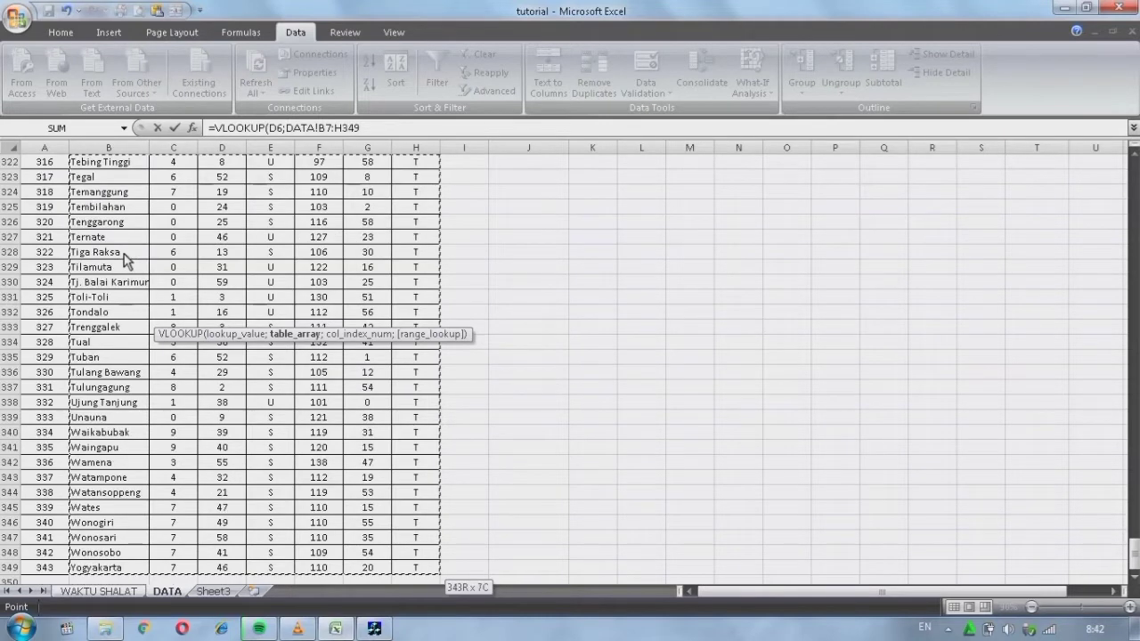
key("F4")
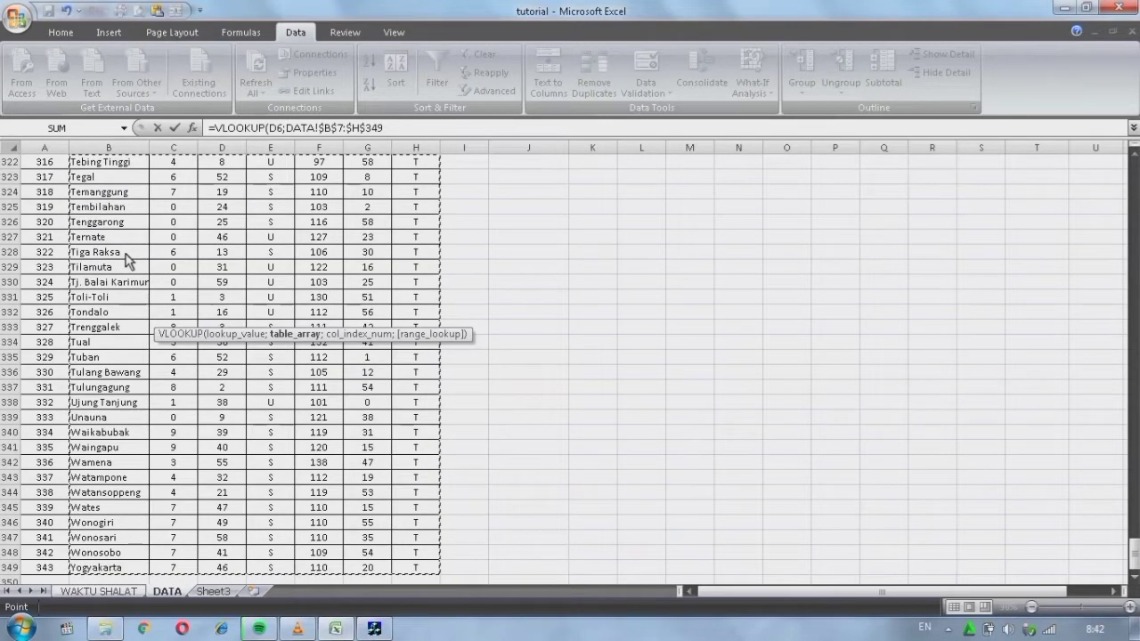
type(";")
Compare the column order of the city table on the DATA sheet with the WAKTU SHALAT layout for the column index
left_click(110, 592)
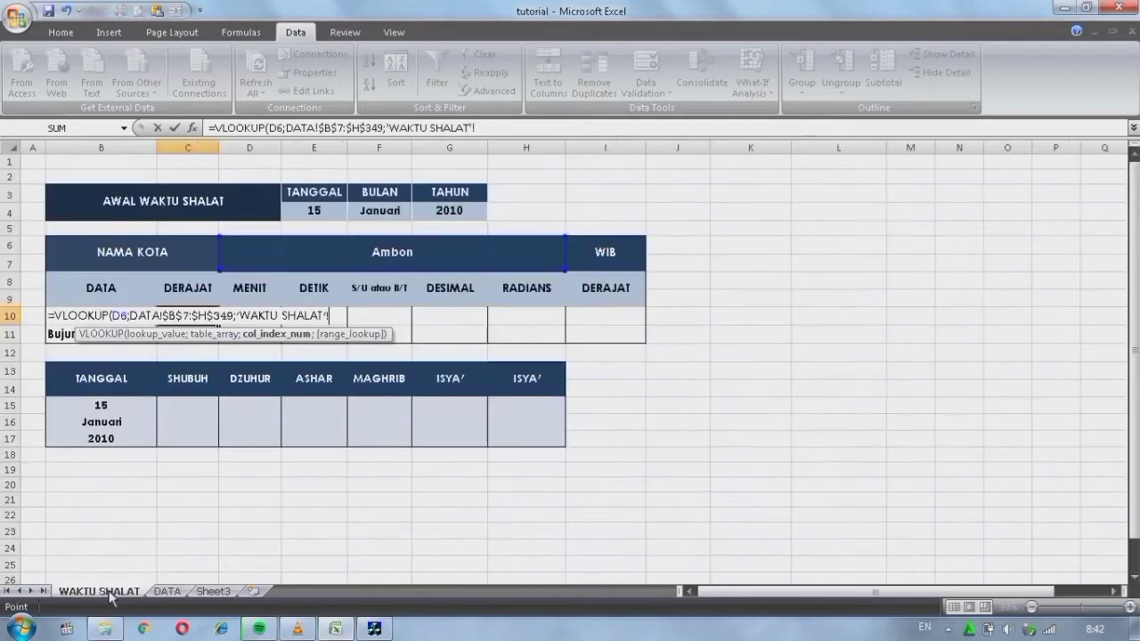
left_click(165, 592)
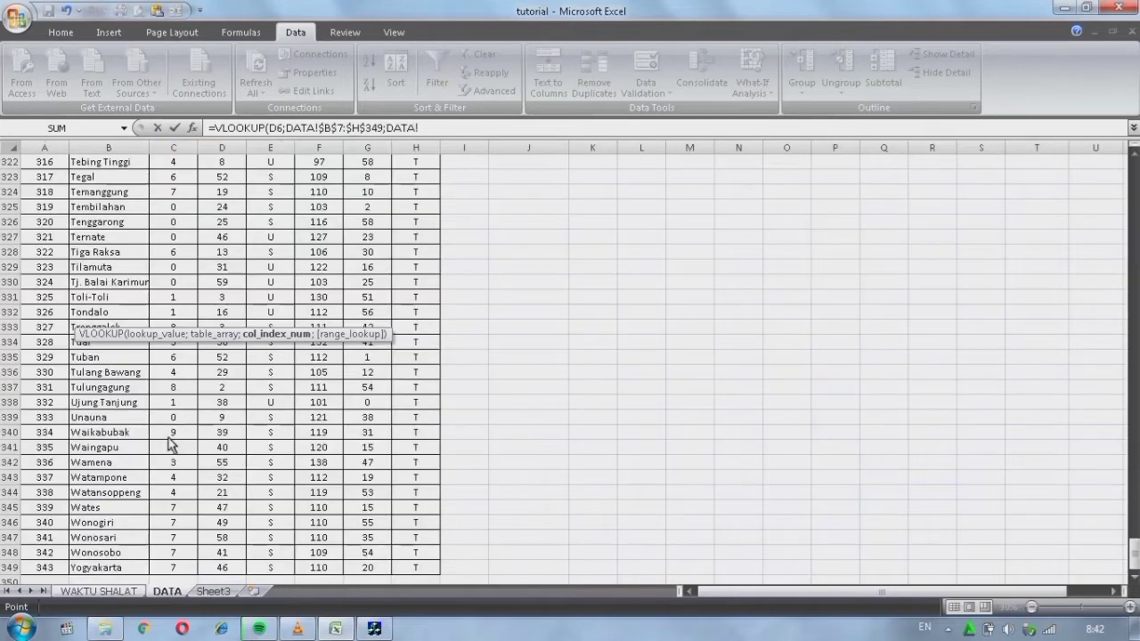
left_click(120, 591)
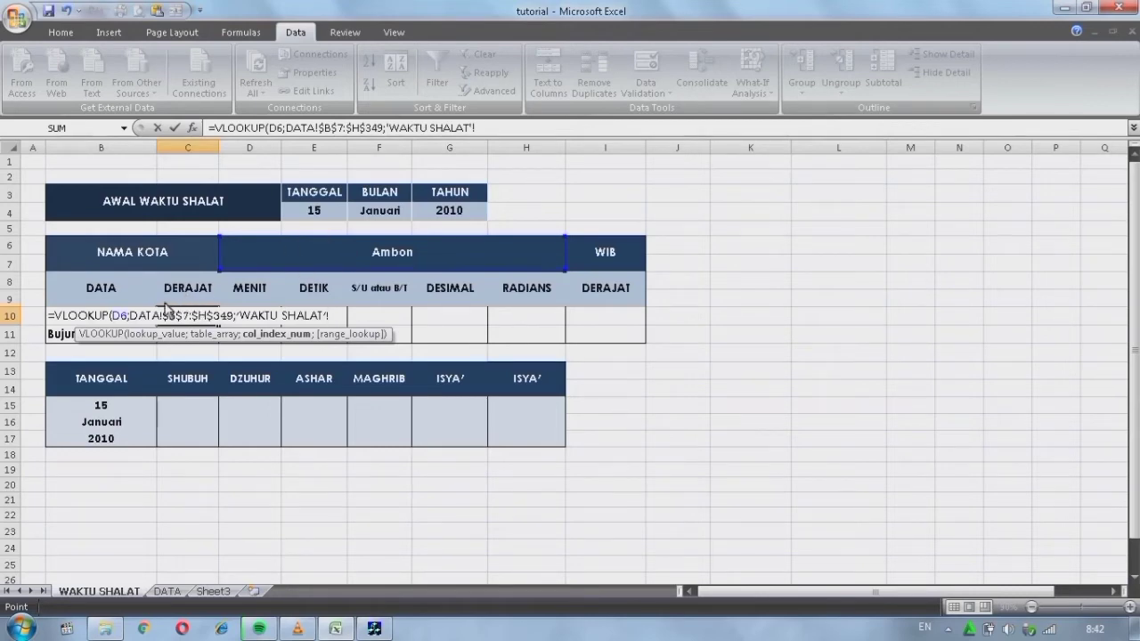
left_click(167, 590)
left_click_drag(1134, 554, 1134, 169)
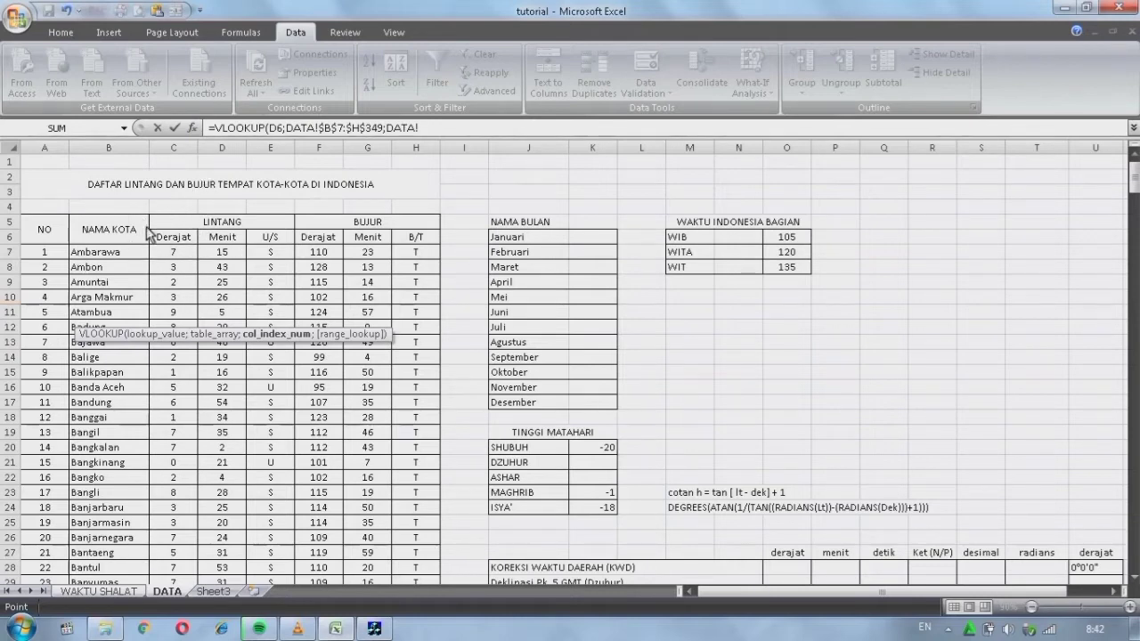
left_click(114, 592)
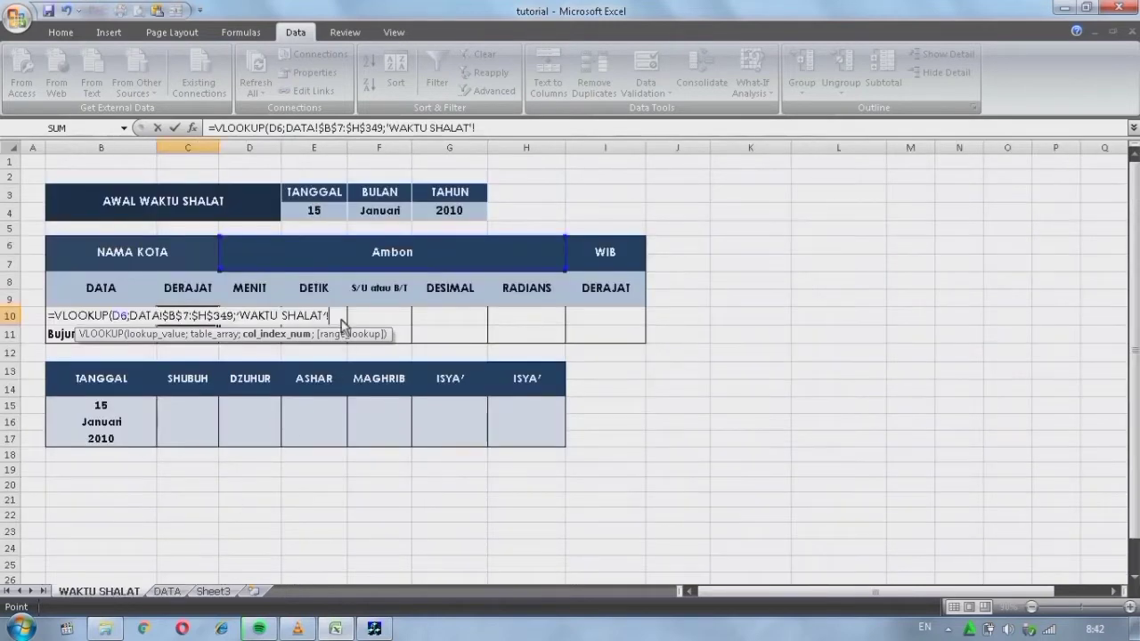
Remove the stray sheet reference from the C10 formula and complete it with column index 2 and range lookup 0
type(";")
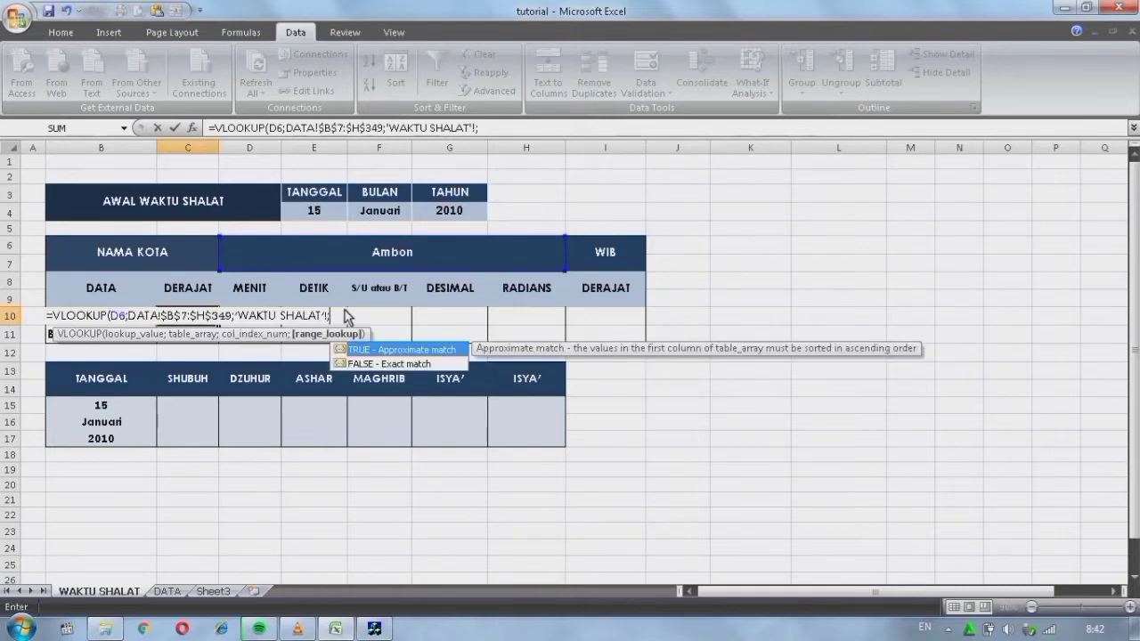
key("BackSpace")
key("BackSpace")
key("BackSpace")
key("BackSpace")
key("BackSpace")
key("BackSpace")
key("BackSpace")
key("BackSpace")
key("BackSpace")
key("BackSpace")
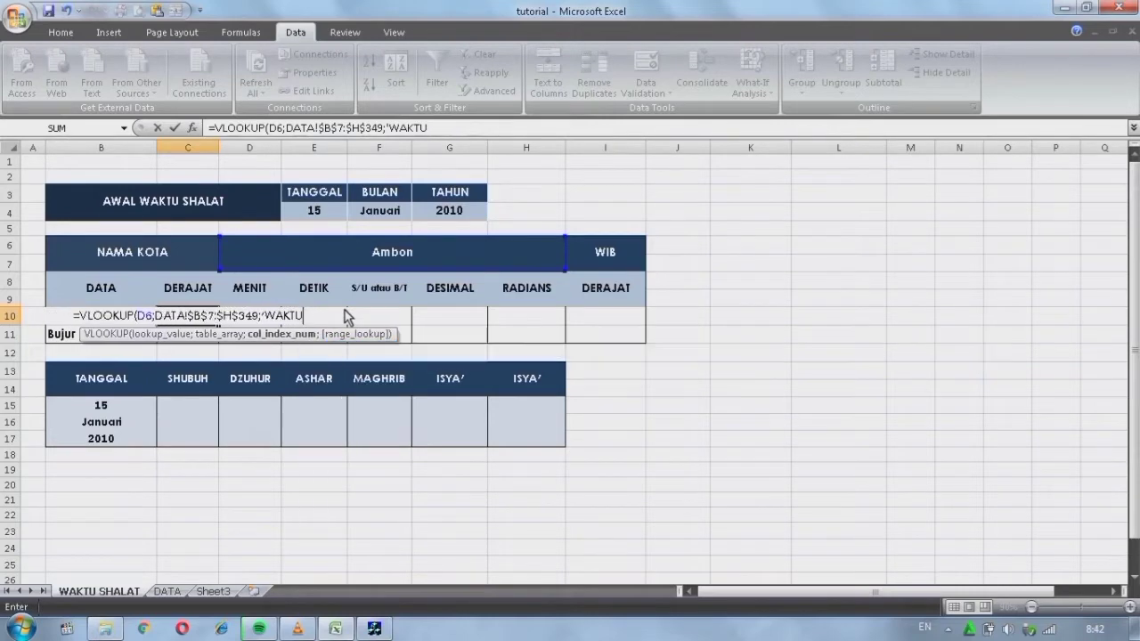
key("BackSpace")
key("BackSpace")
key("BackSpace")
key("BackSpace")
key("BackSpace")
key("BackSpace")
type("2")
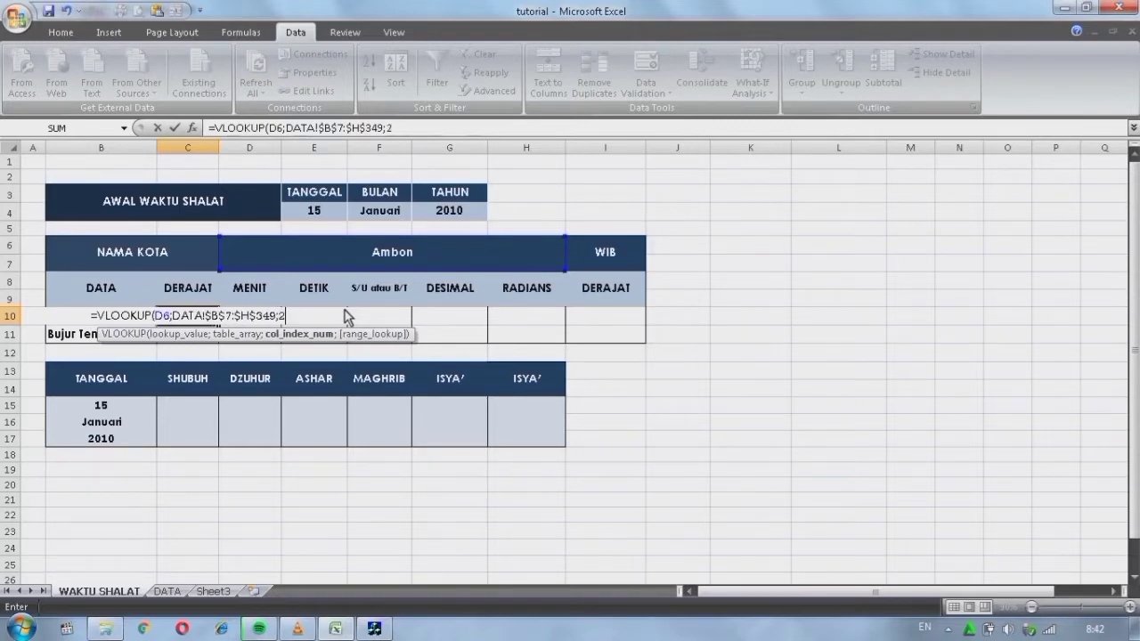
type(";")
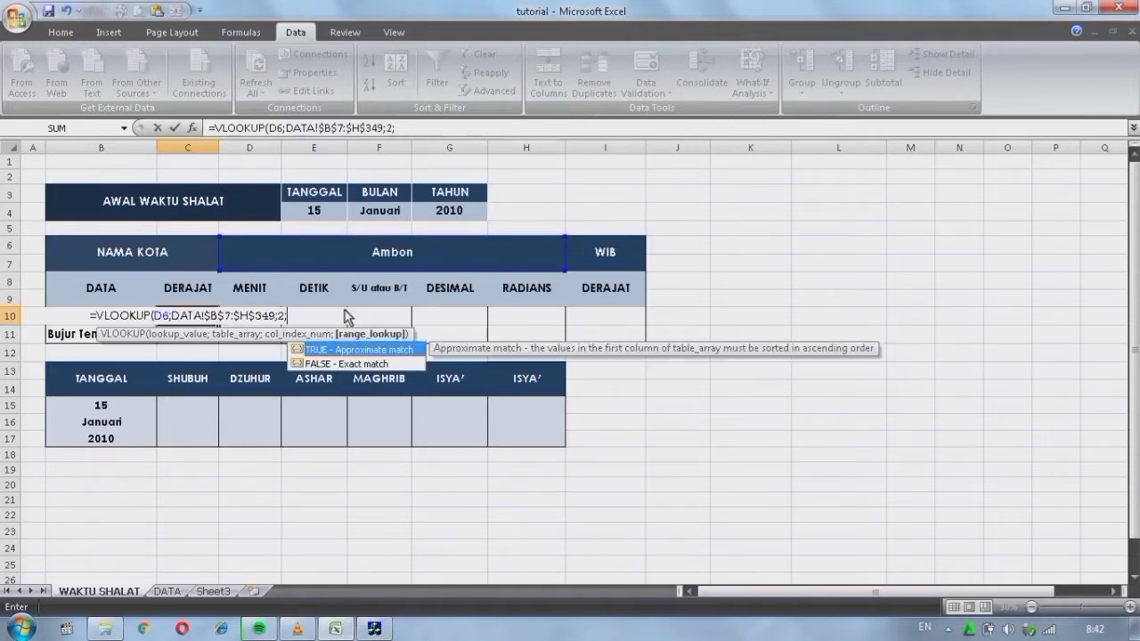
type("0)")
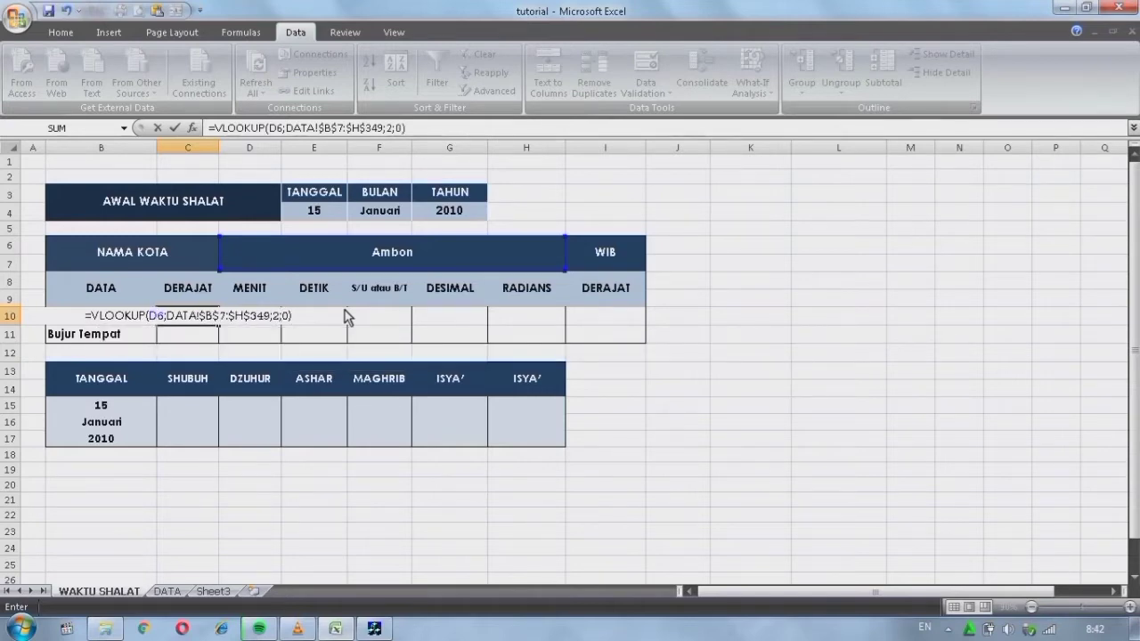
key("Return")
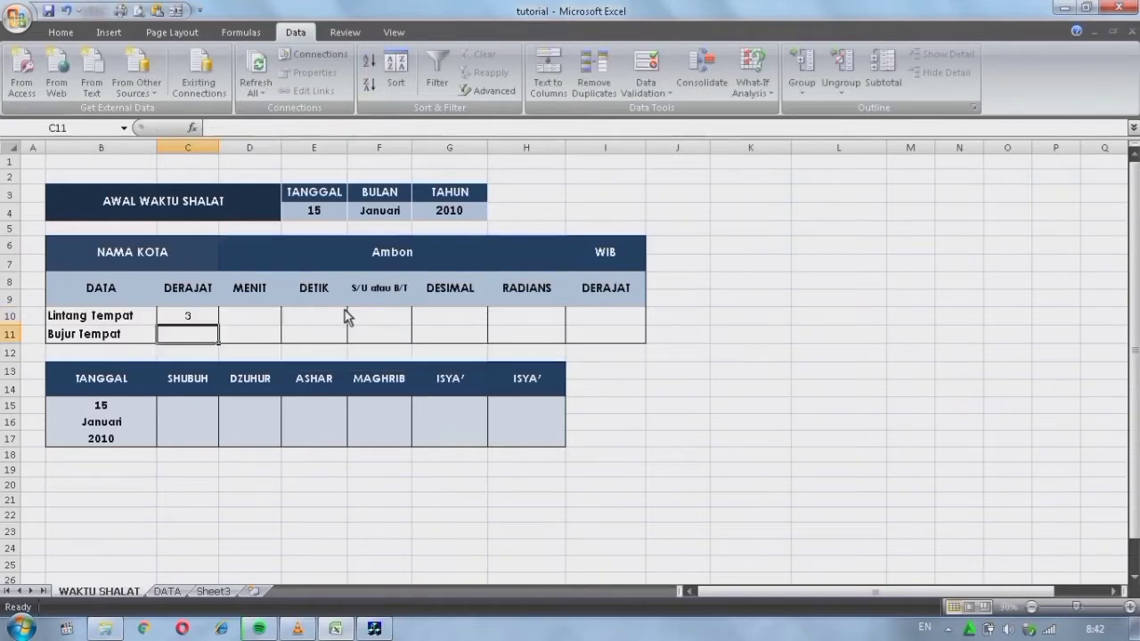
Check the C10 result against Ambon's latitude Derajat on the DATA sheet and return to WAKTU SHALAT
left_click(166, 591)
left_click(189, 269)
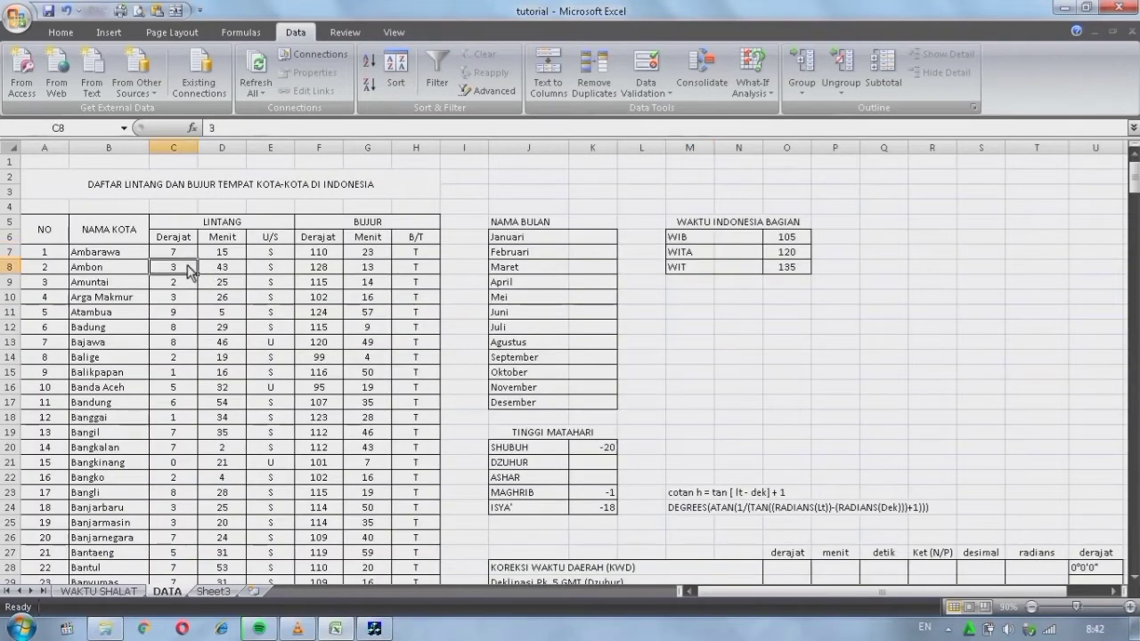
left_click(102, 593)
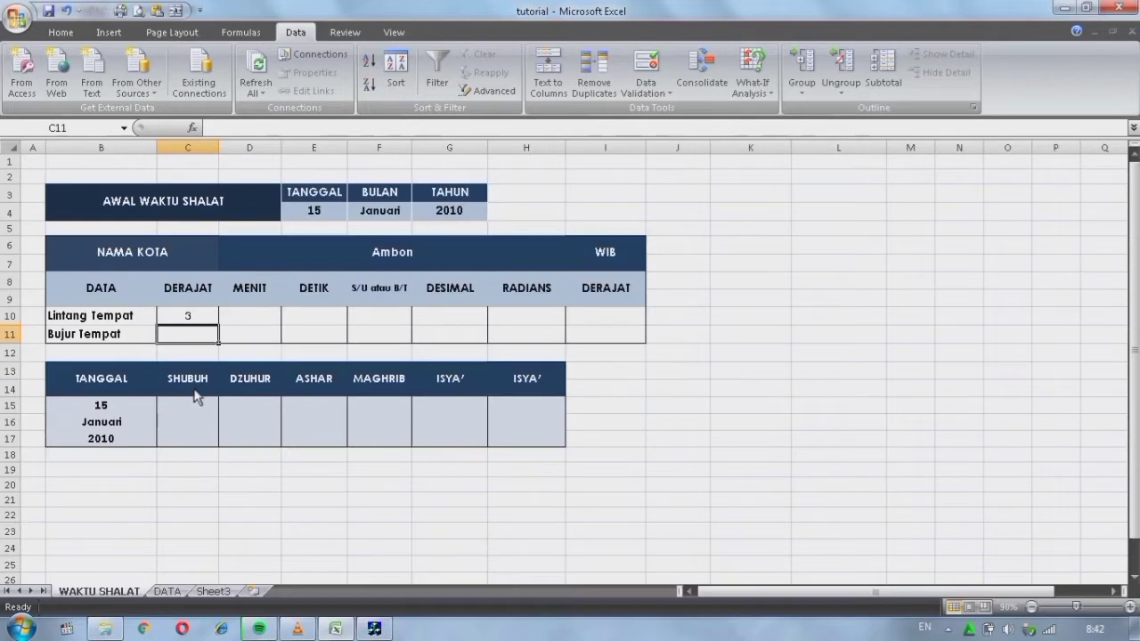
Start a VLOOKUP formula in the Lintang Tempat MENIT cell D10 with the city cell D6 as the lookup value
left_click(240, 323)
type("=")
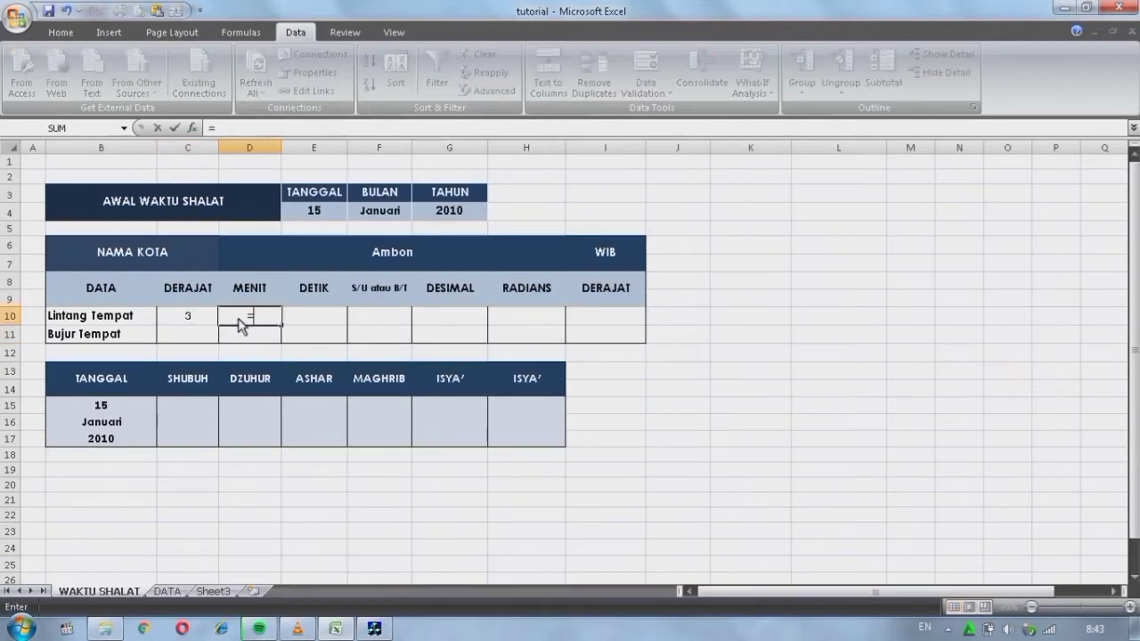
type("VLOO")
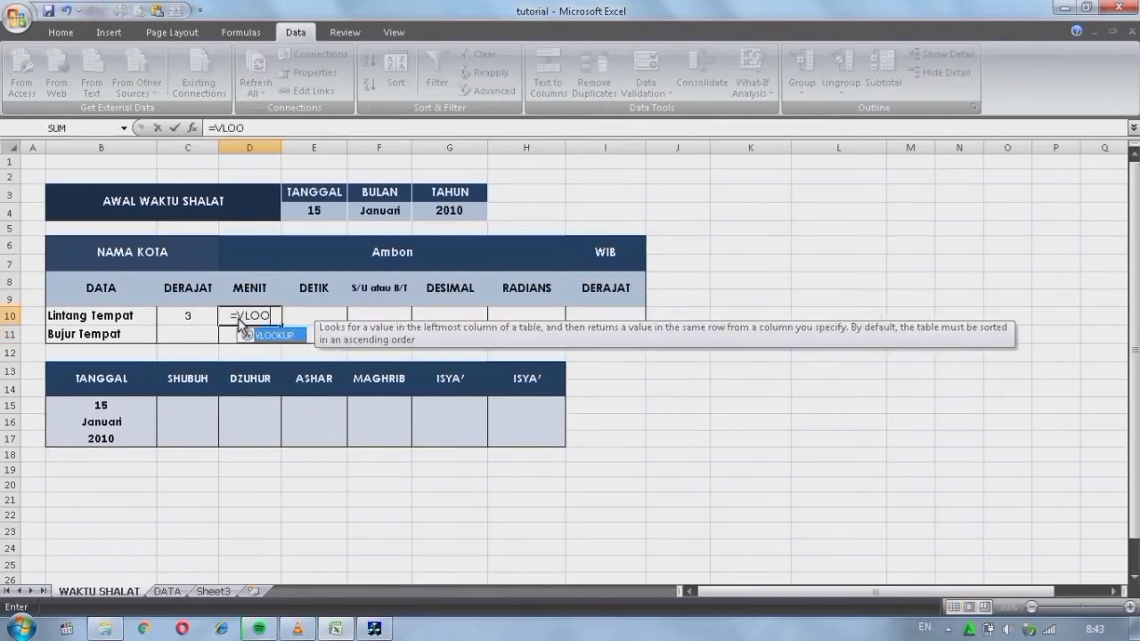
type("KUP(")
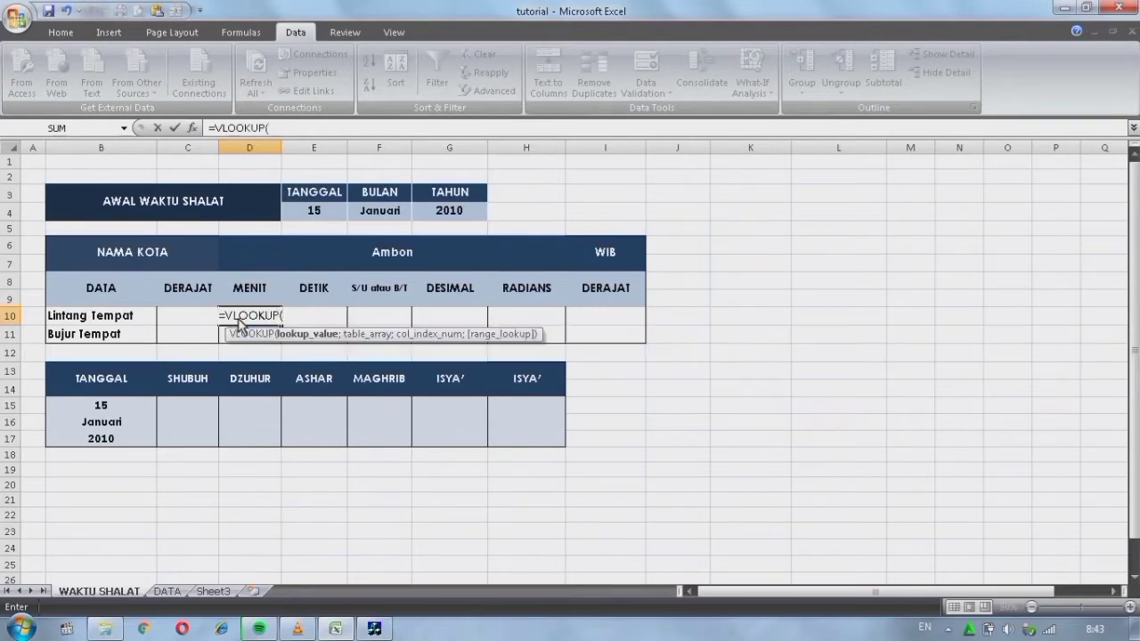
left_click(338, 261)
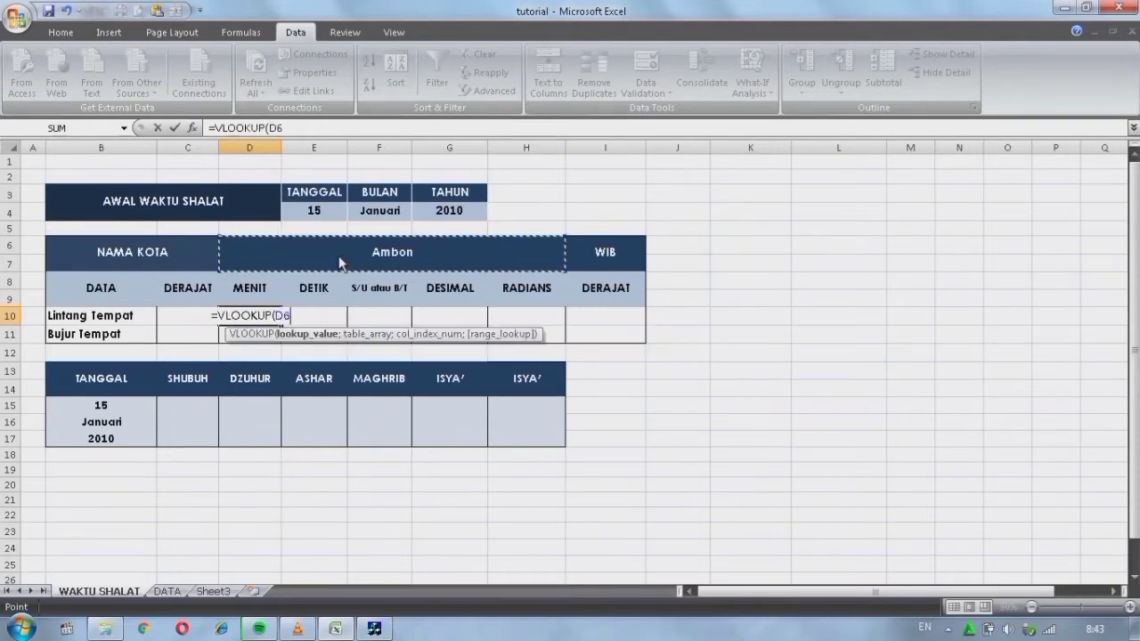
type(";")
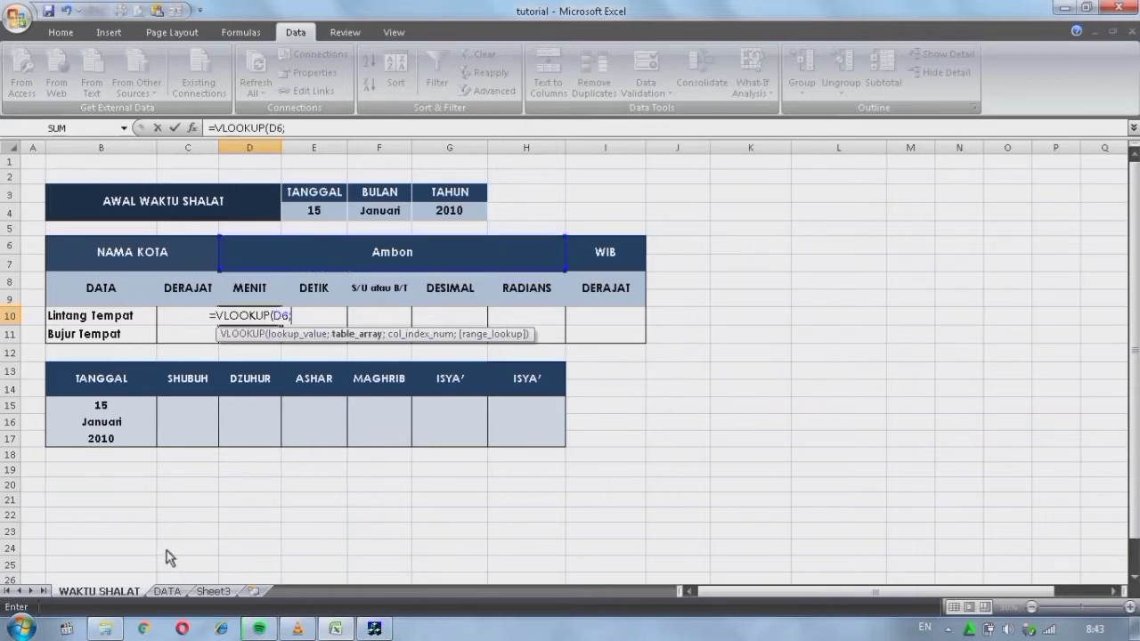
Enter the DATA sheet's city table as the absolute table array $B$7:$H$349 in the D10 formula
left_click(167, 590)
left_click(105, 257)
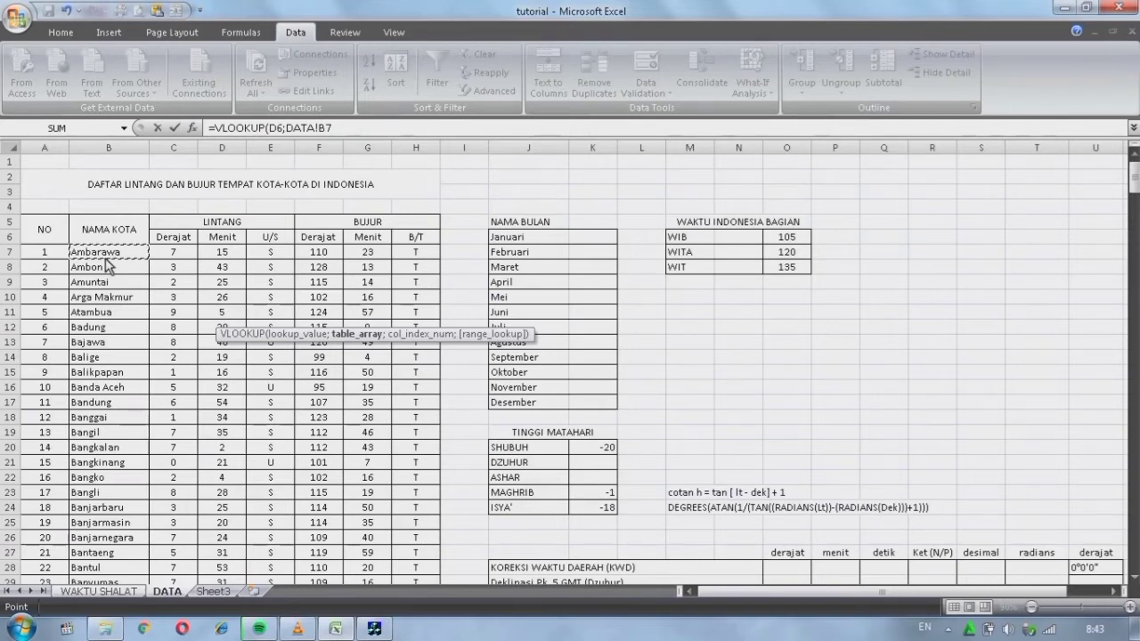
key("ctrl+shift+Right")
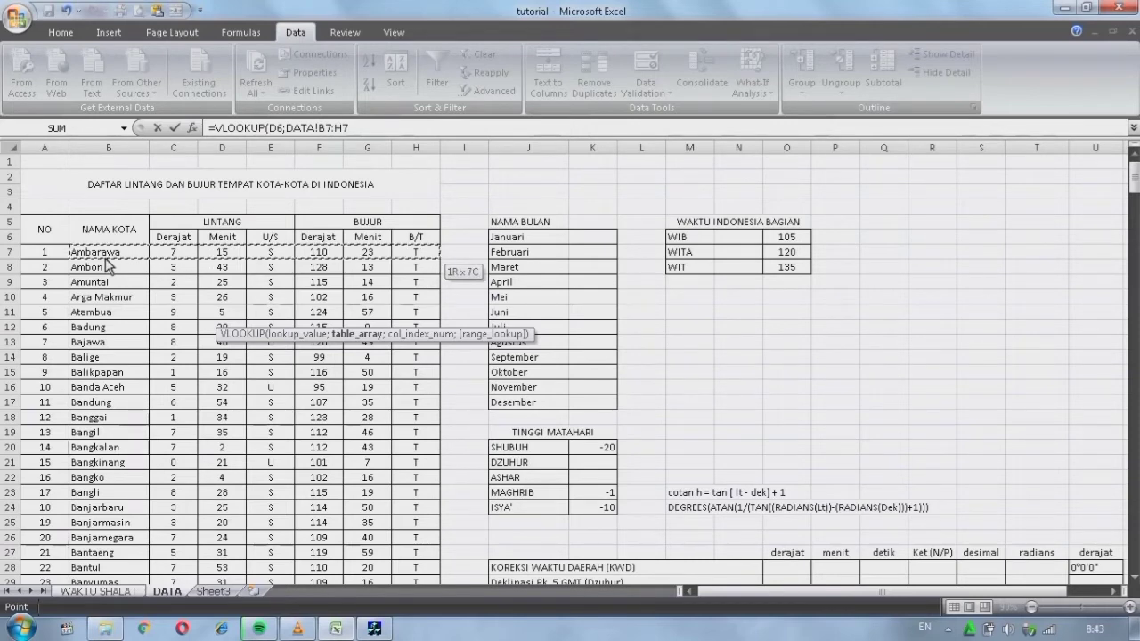
key("ctrl+shift+Down")
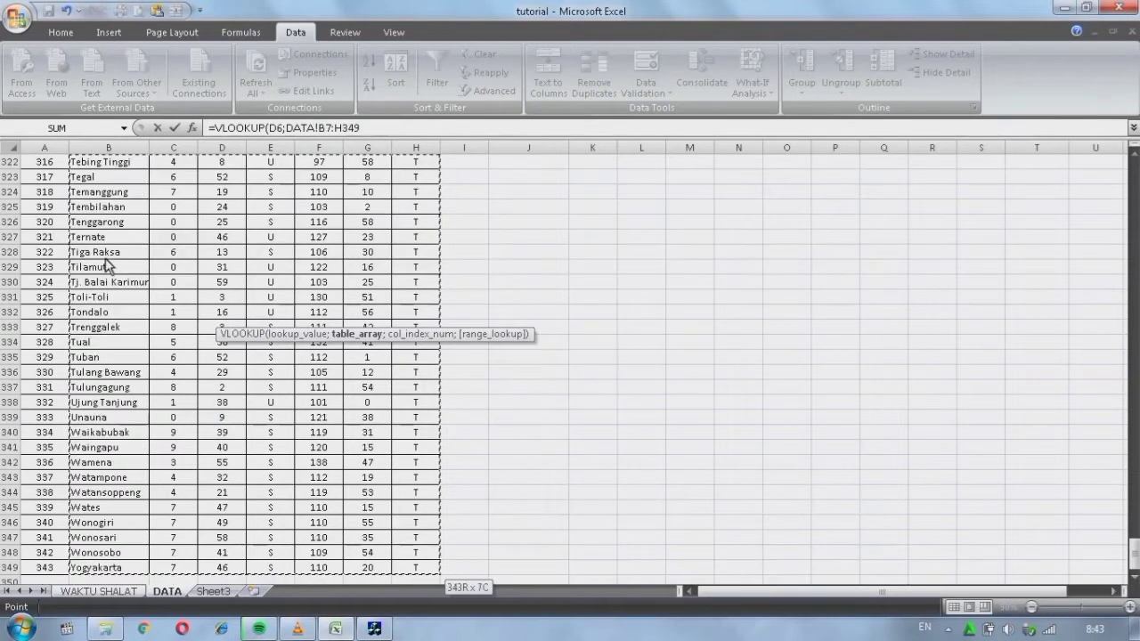
key("F4")
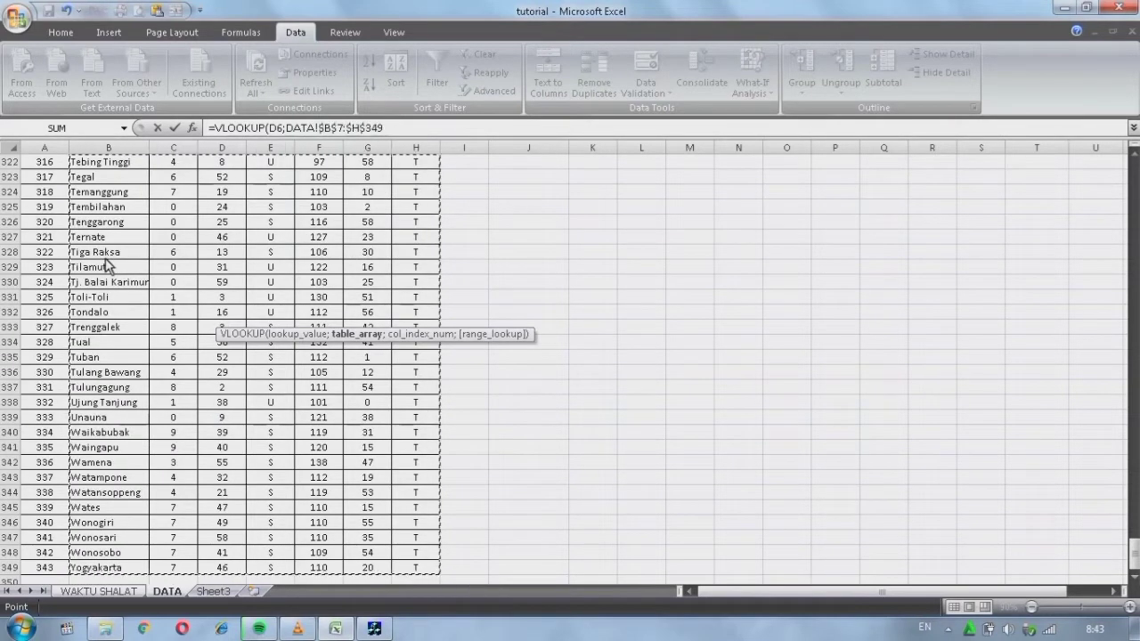
type(";")
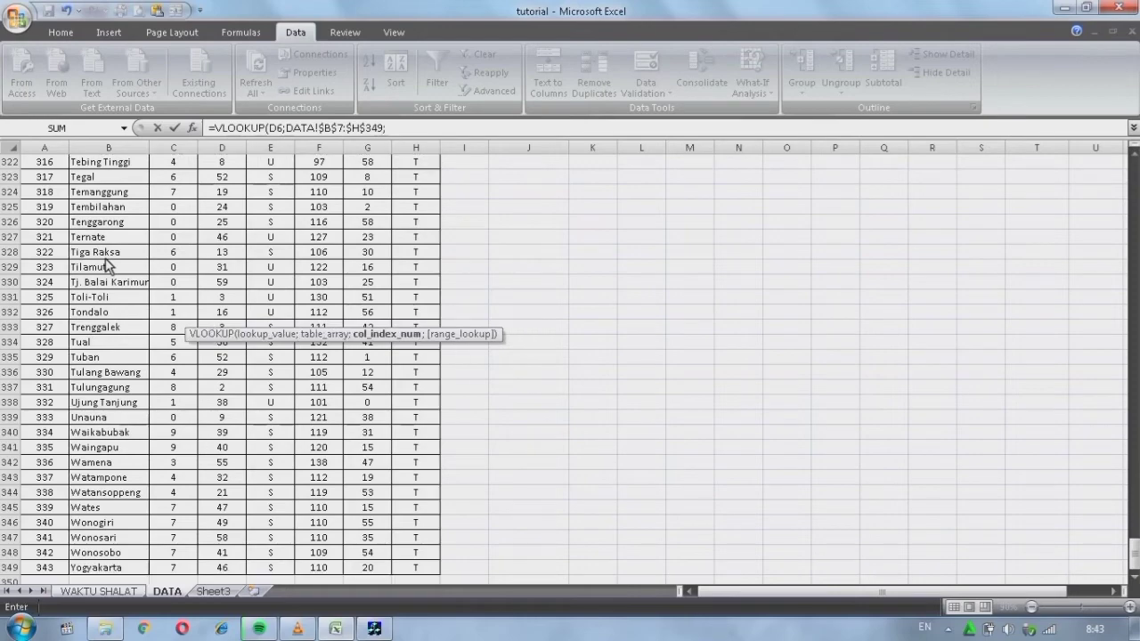
Complete the VLOOKUP formula in D10 with column index 3 and range lookup 0
left_click_drag(1135, 543, 1134, 167)
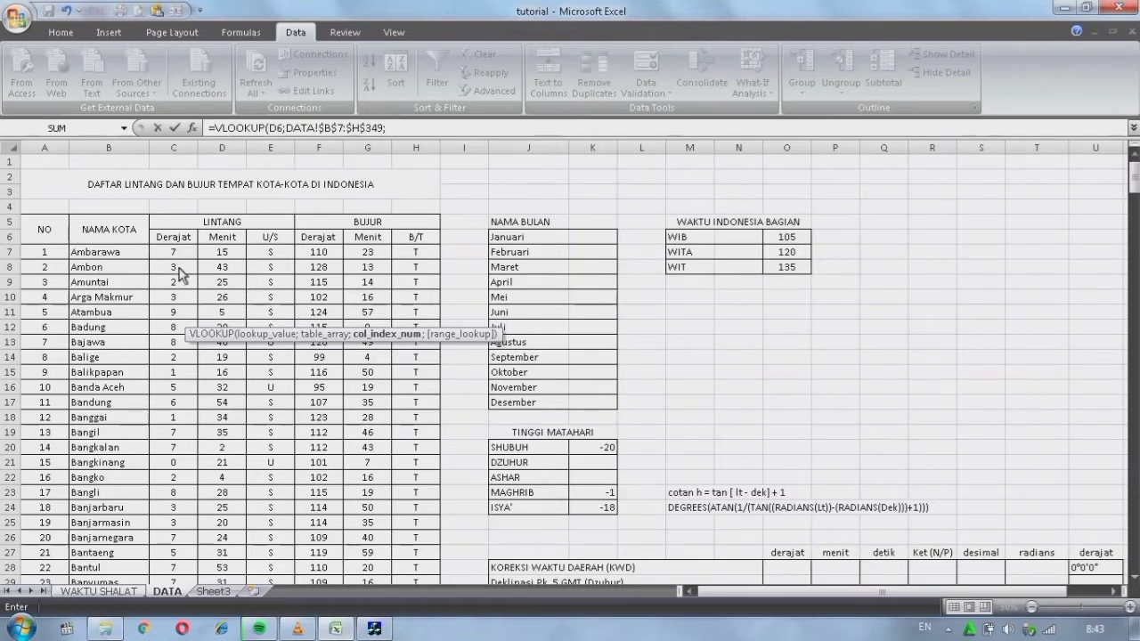
left_click(410, 128)
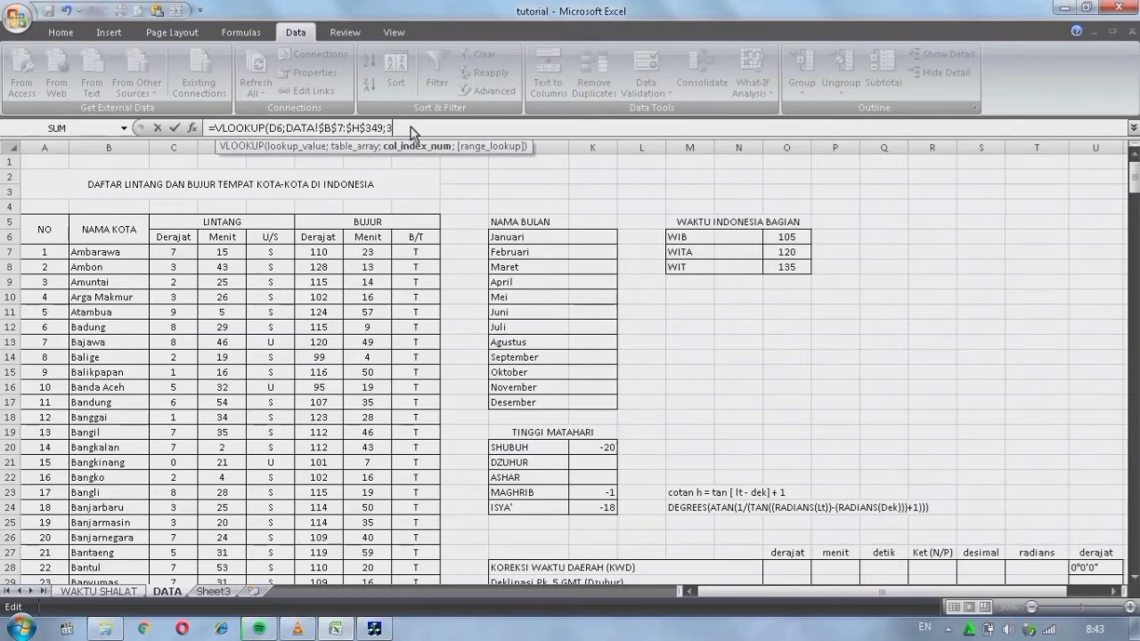
type(";0")
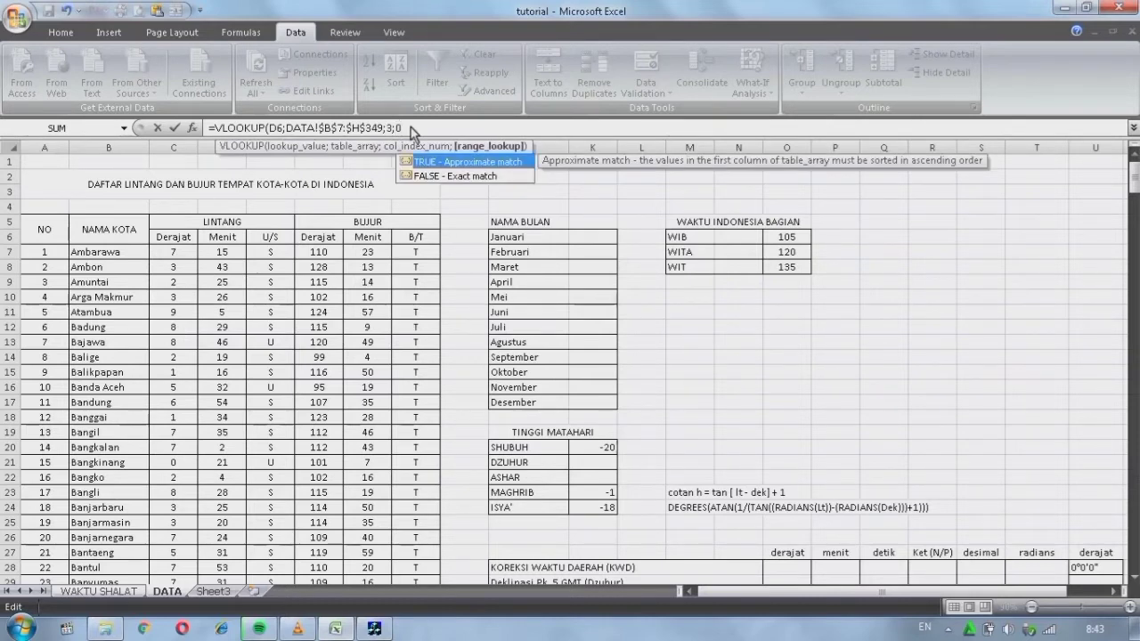
type(")")
key("Return")
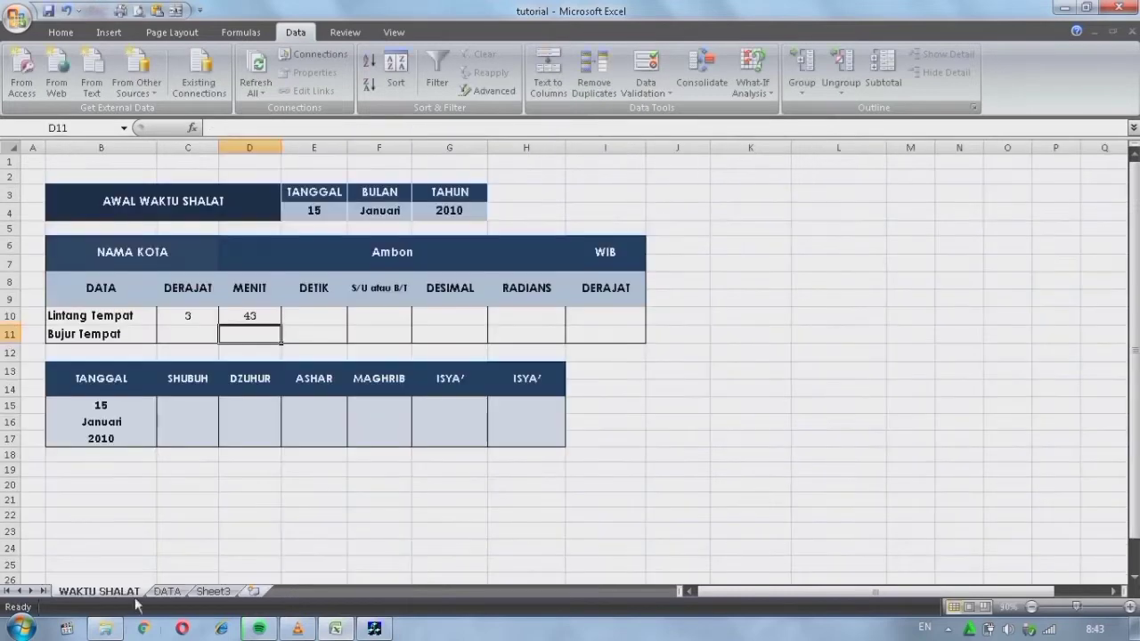
Check the D10 result against Ambon's latitude Menit on the DATA sheet and return to WAKTU SHALAT
left_click(166, 591)
left_click(224, 273)
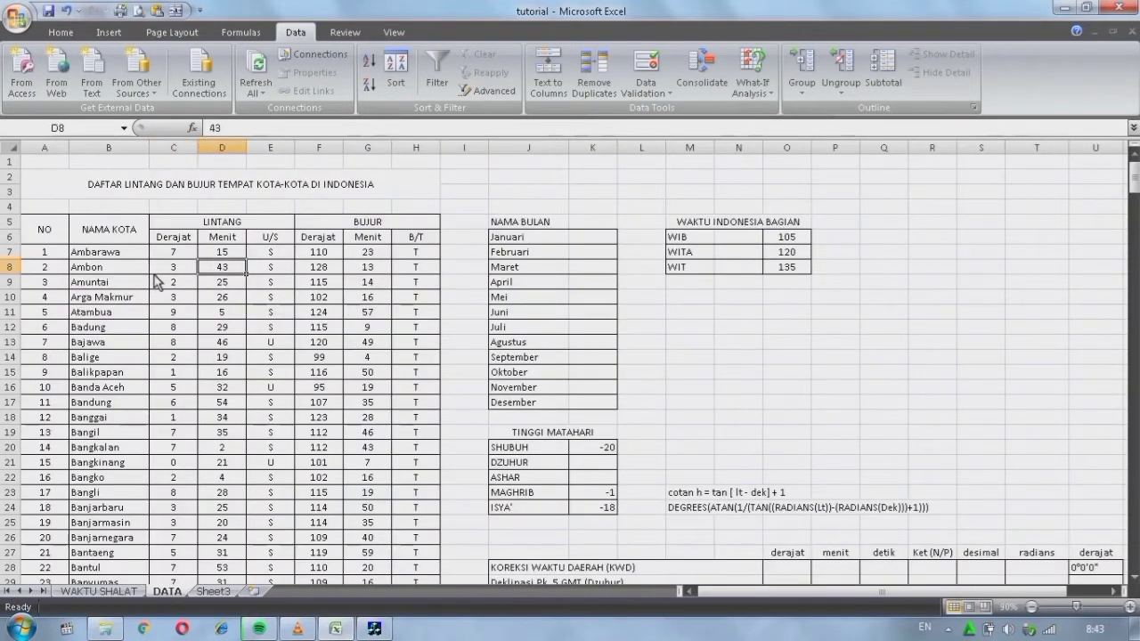
left_click(190, 271)
left_click(204, 272)
left_click(120, 590)
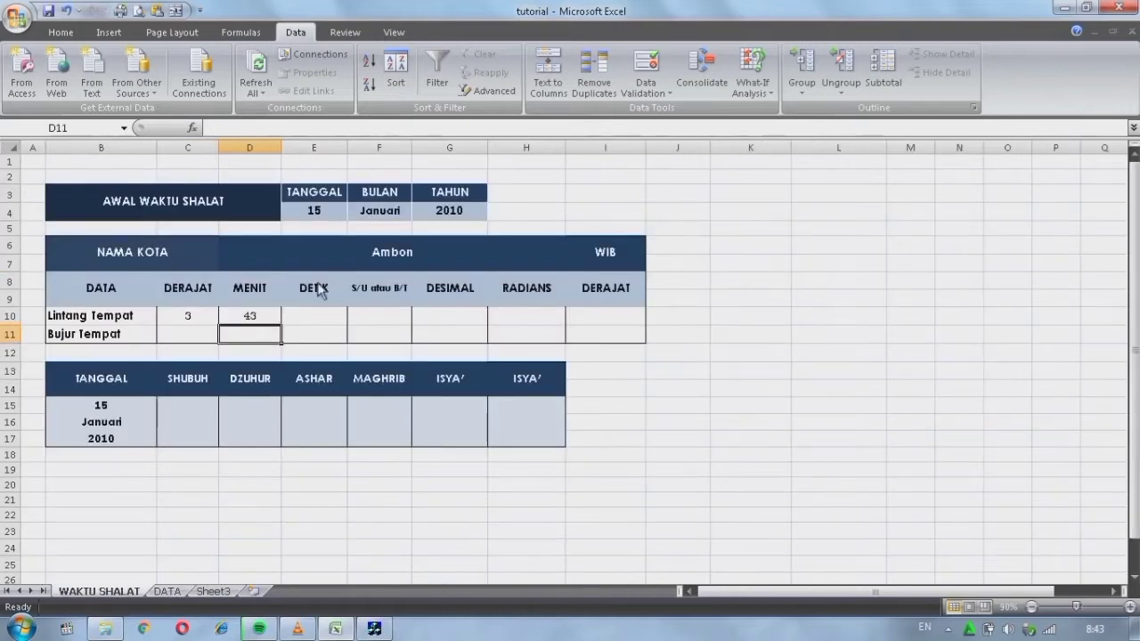
left_click(315, 318)
left_click(367, 317)
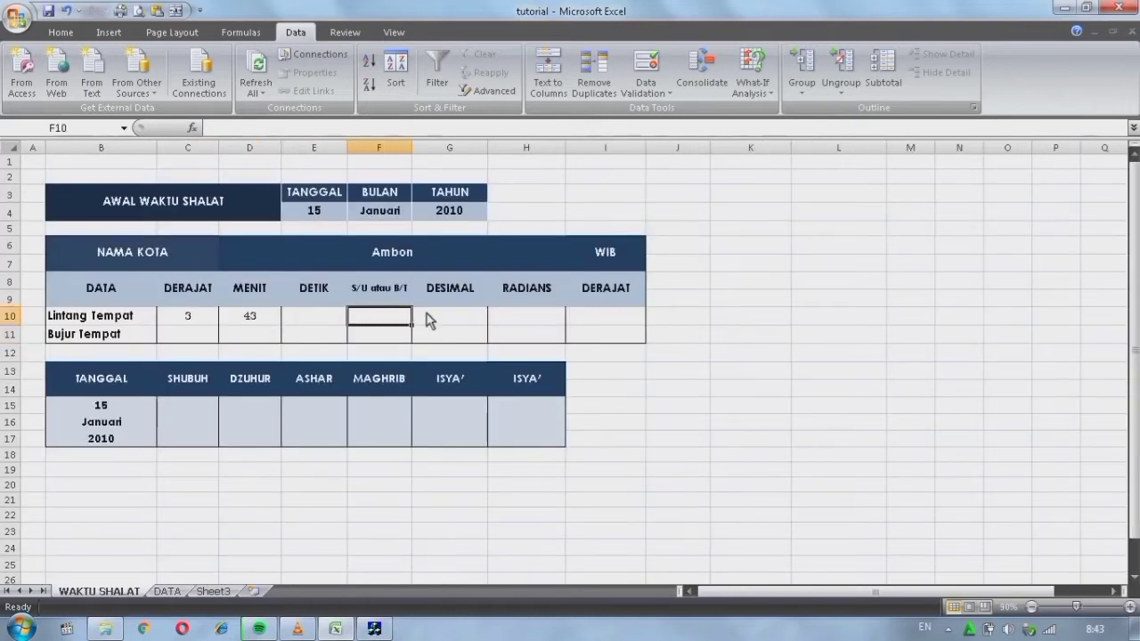
type("=")
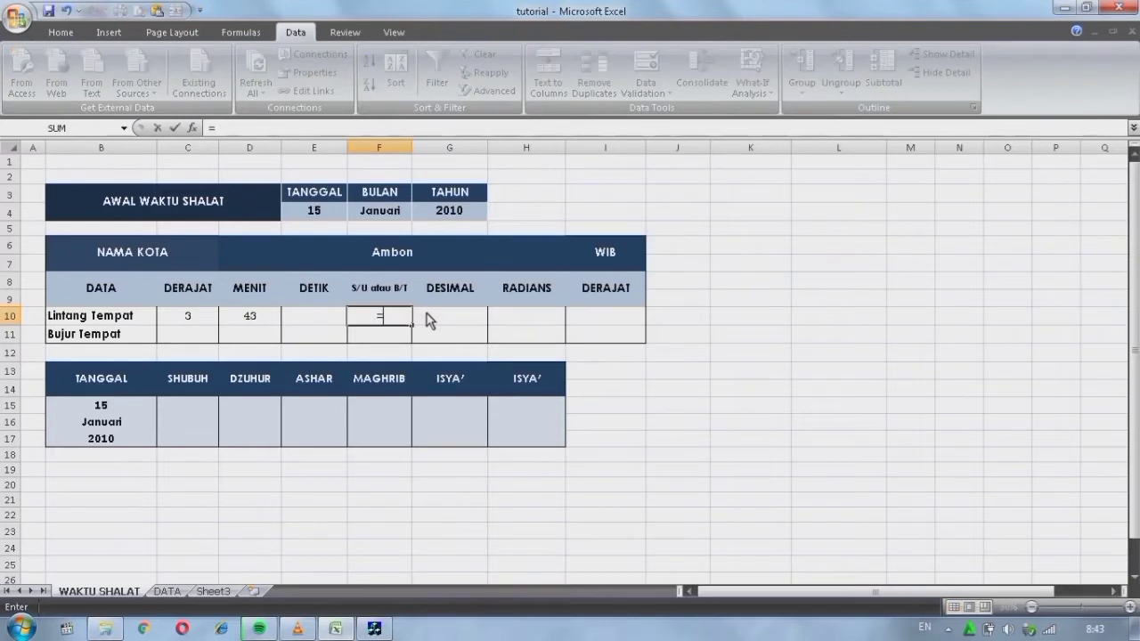
key("BackSpace")
Copy the VLOOKUP formula text from D10 into the Lintang Tempat S/U atau B/T cell F10
left_click(249, 307)
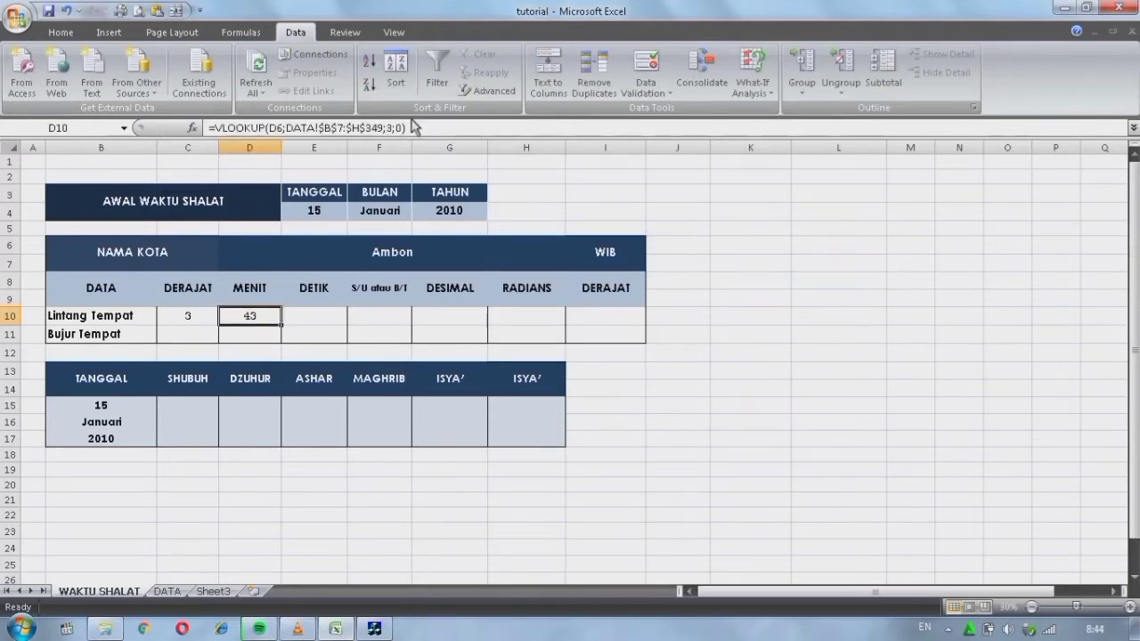
left_click_drag(408, 128, 211, 135)
right_click(211, 135)
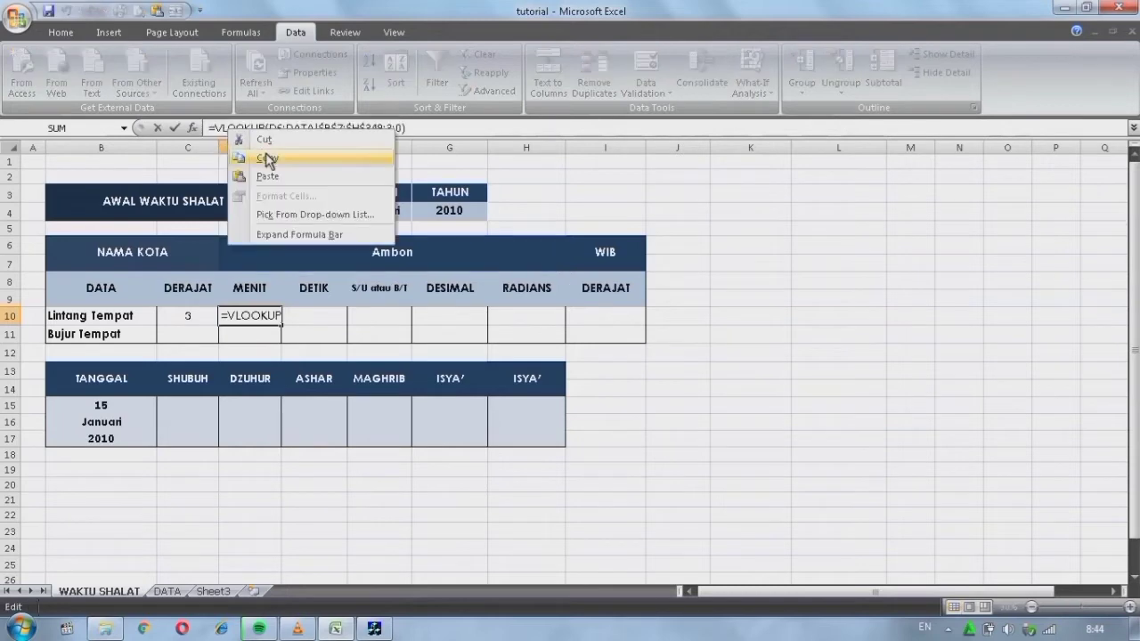
left_click(254, 161)
left_click(397, 129)
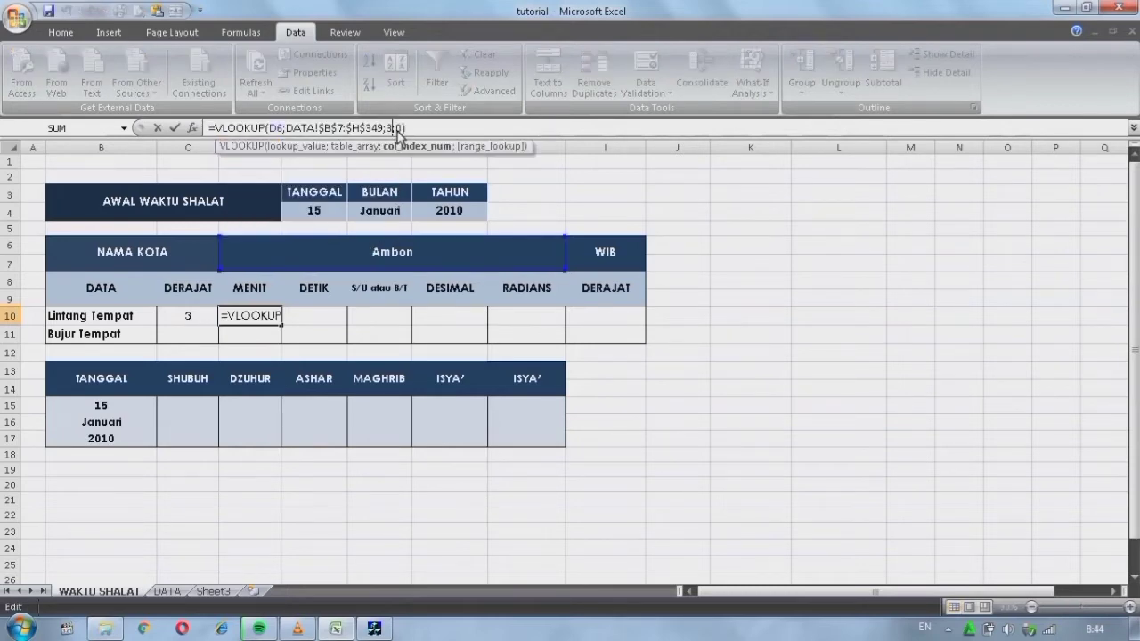
left_click(381, 319)
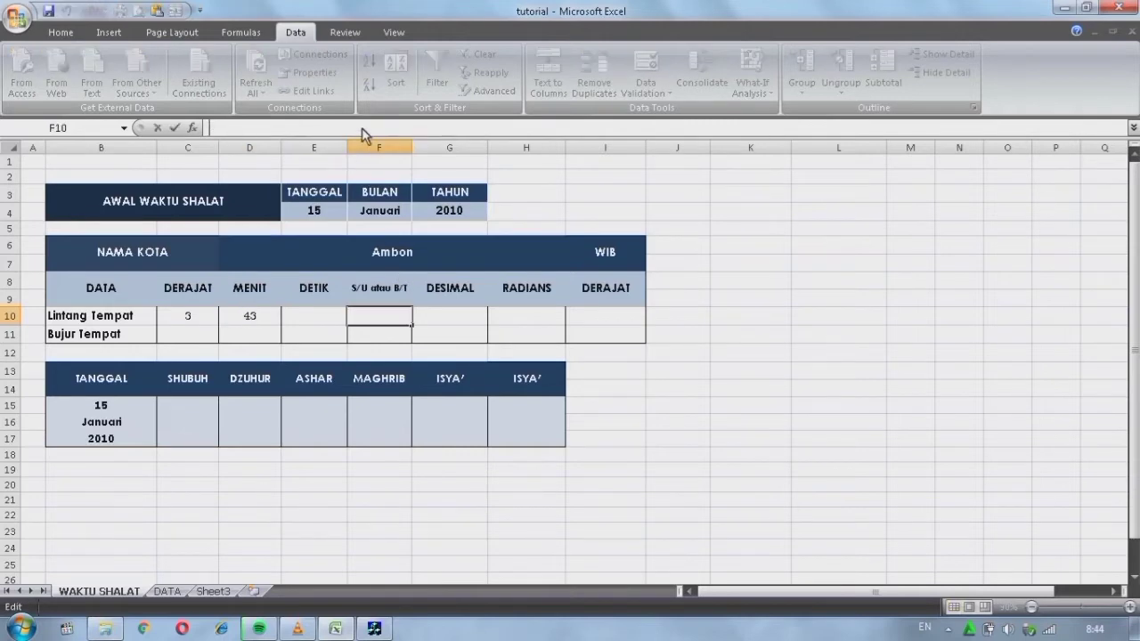
key("ctrl+v")
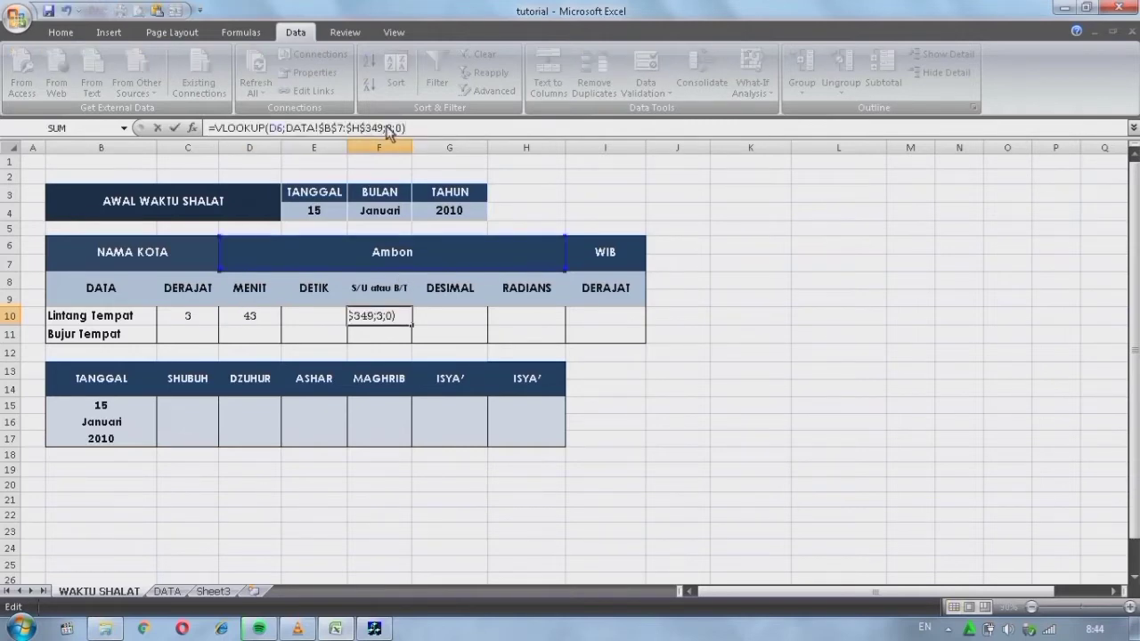
Check the column order on the DATA sheet and set the column index in the F10 formula to 4
left_click(166, 591)
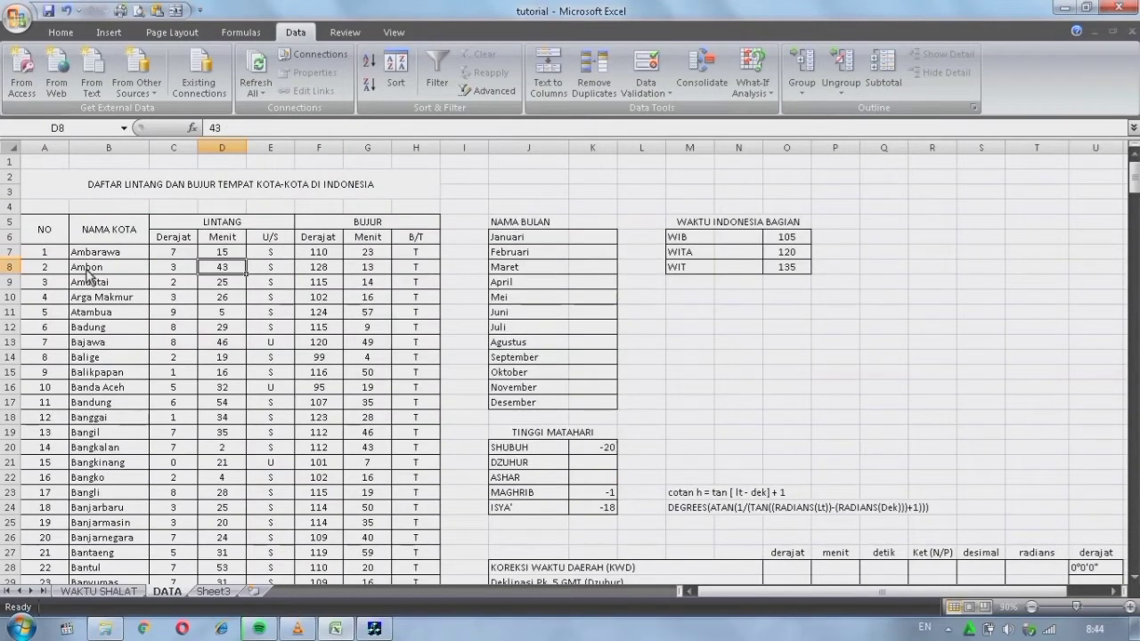
left_click(98, 591)
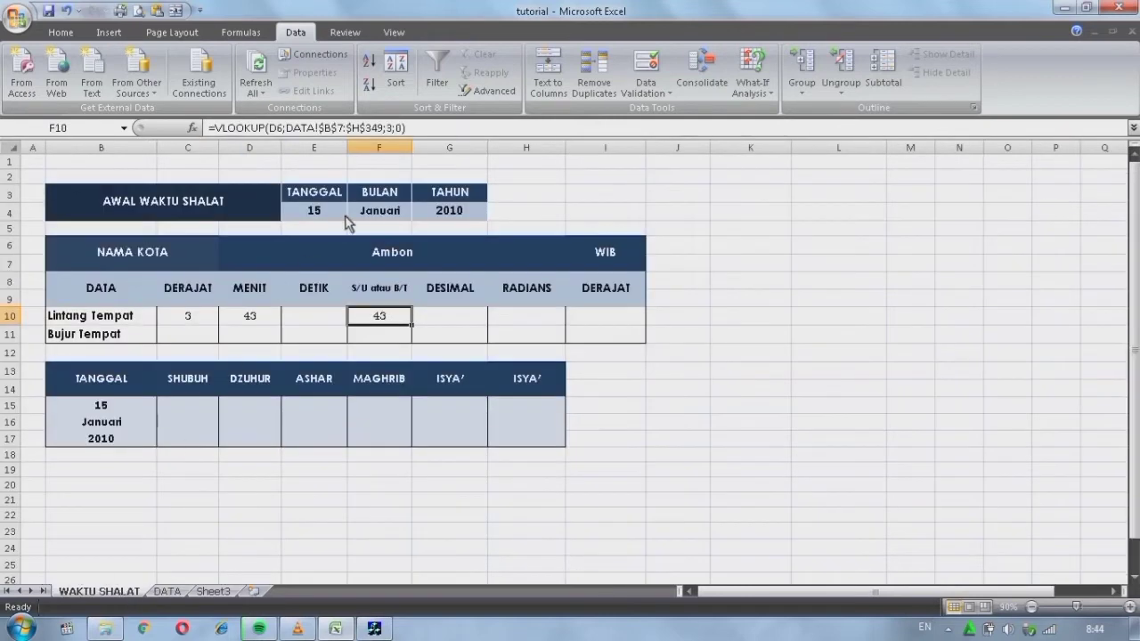
left_click(393, 131)
key("BackSpace")
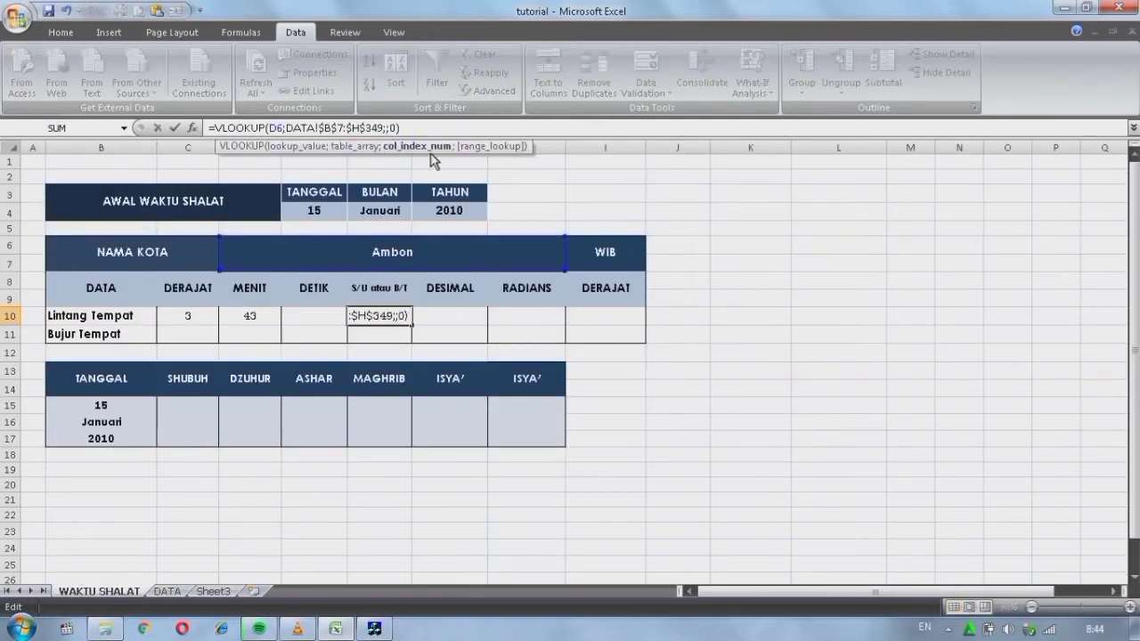
type("4")
key("Return")
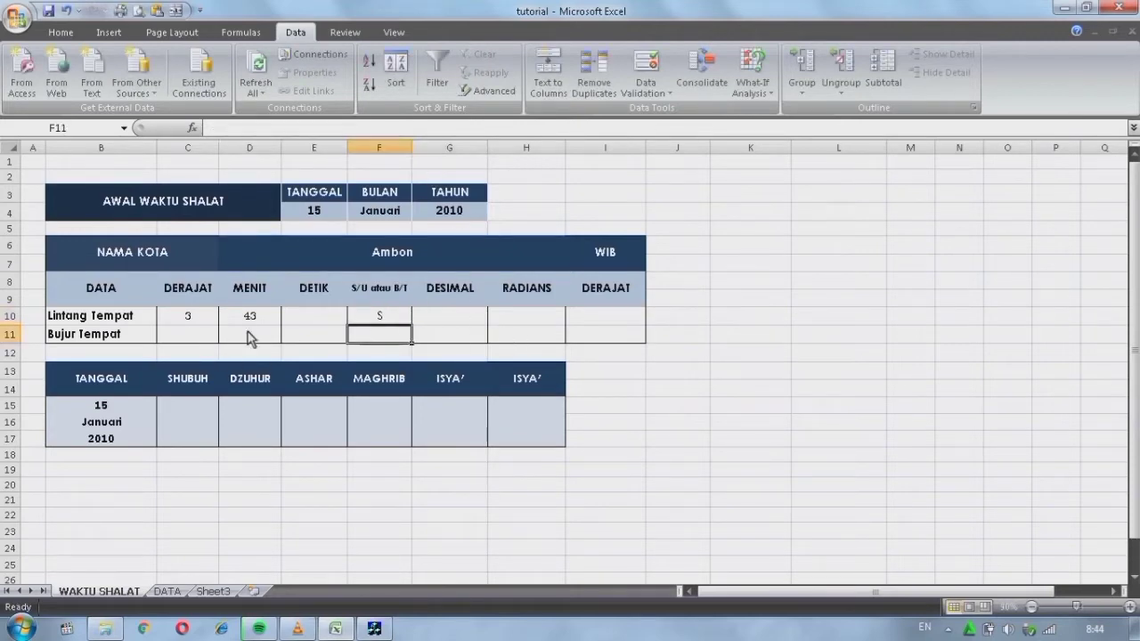
Paste the VLOOKUP formula into the Bujur Tempat DERAJAT cell C11 and point its column index to the DATA sheet's Bujur Derajat column
left_click(187, 335)
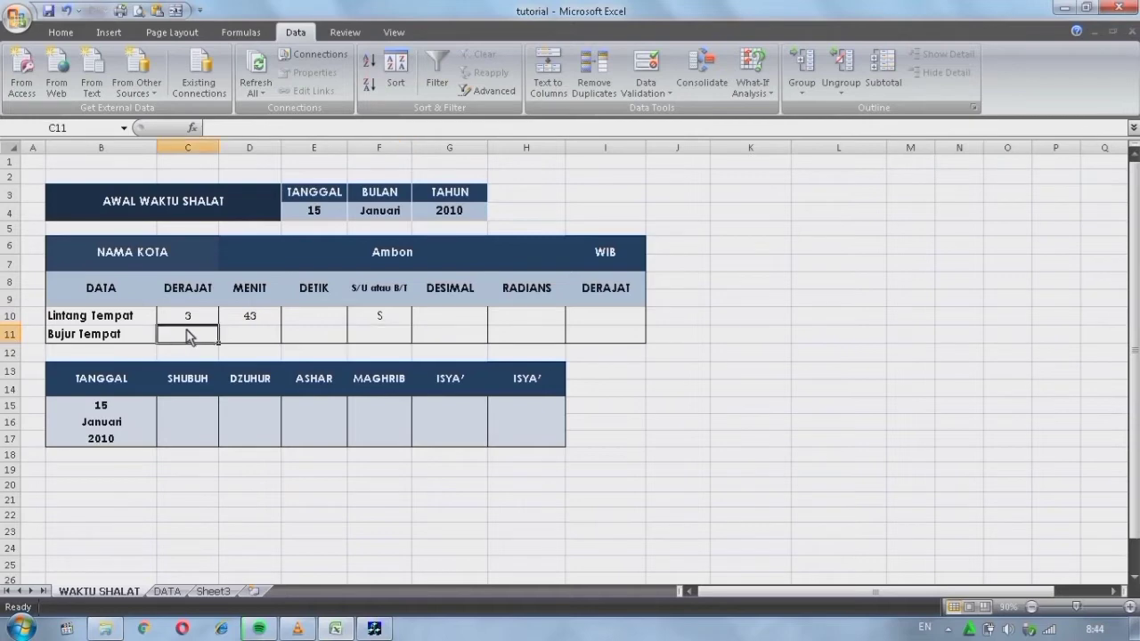
left_click(167, 592)
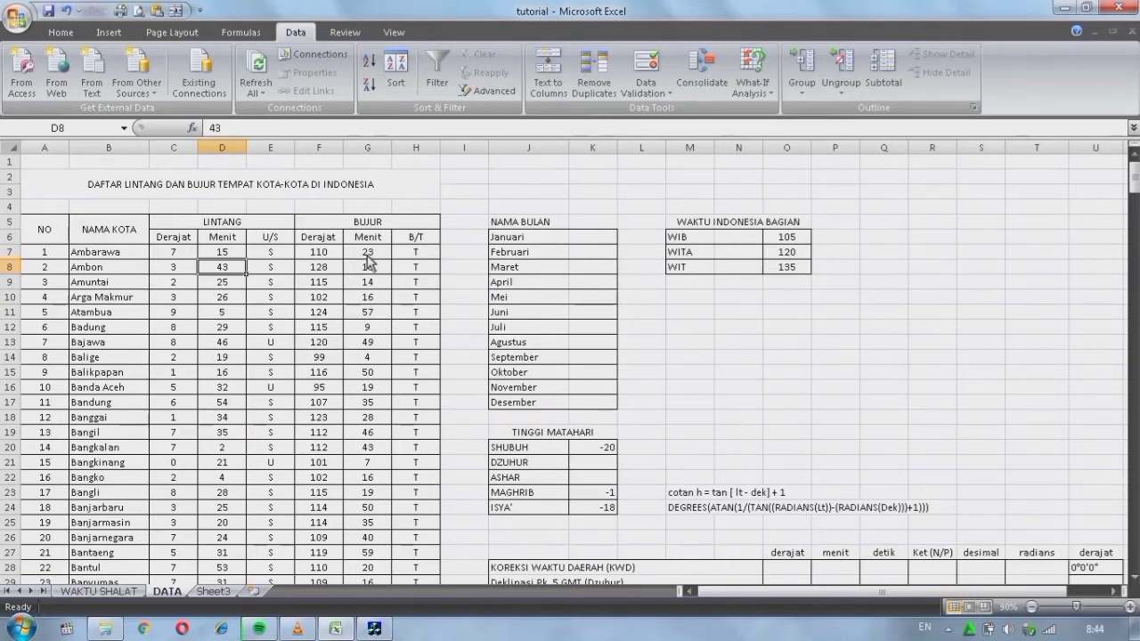
left_click(106, 592)
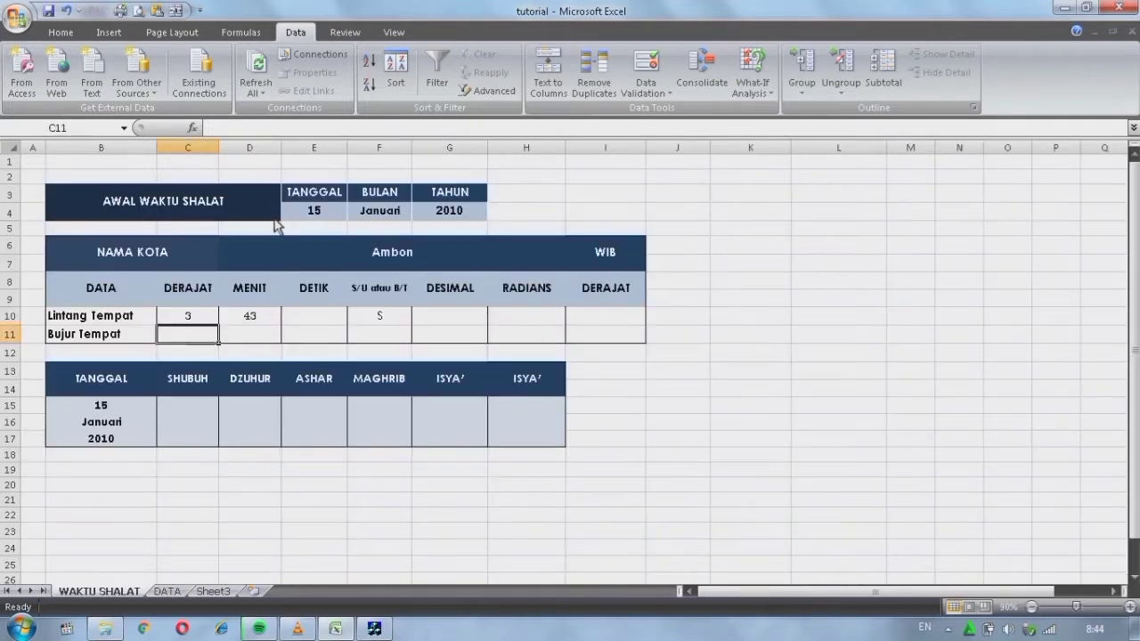
left_click(294, 127)
key("ctrl+v")
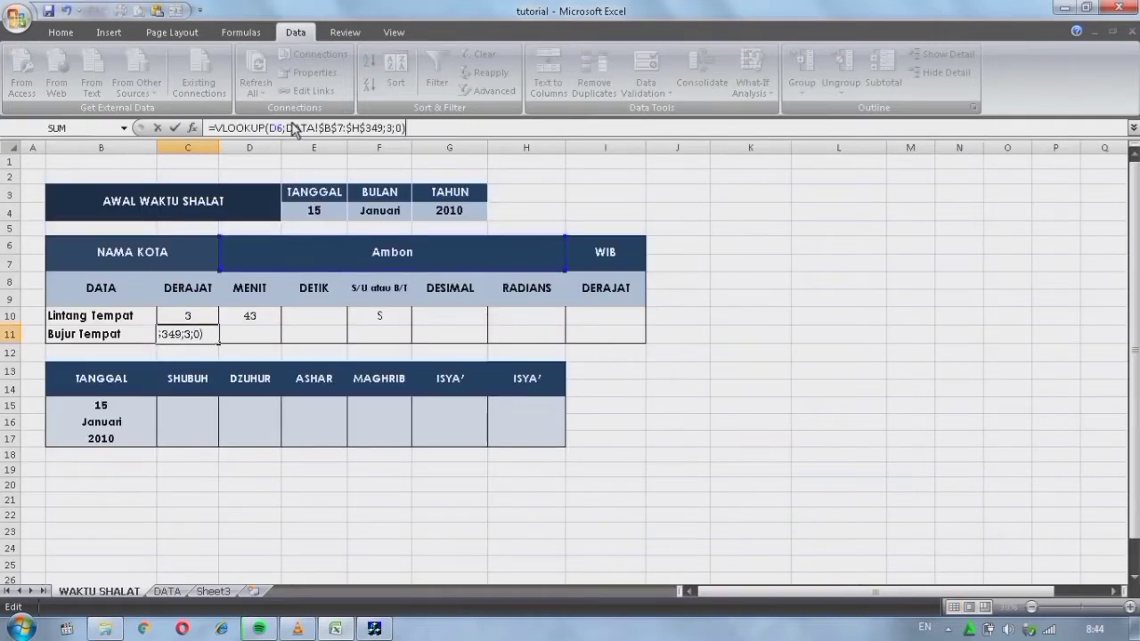
left_click(393, 128)
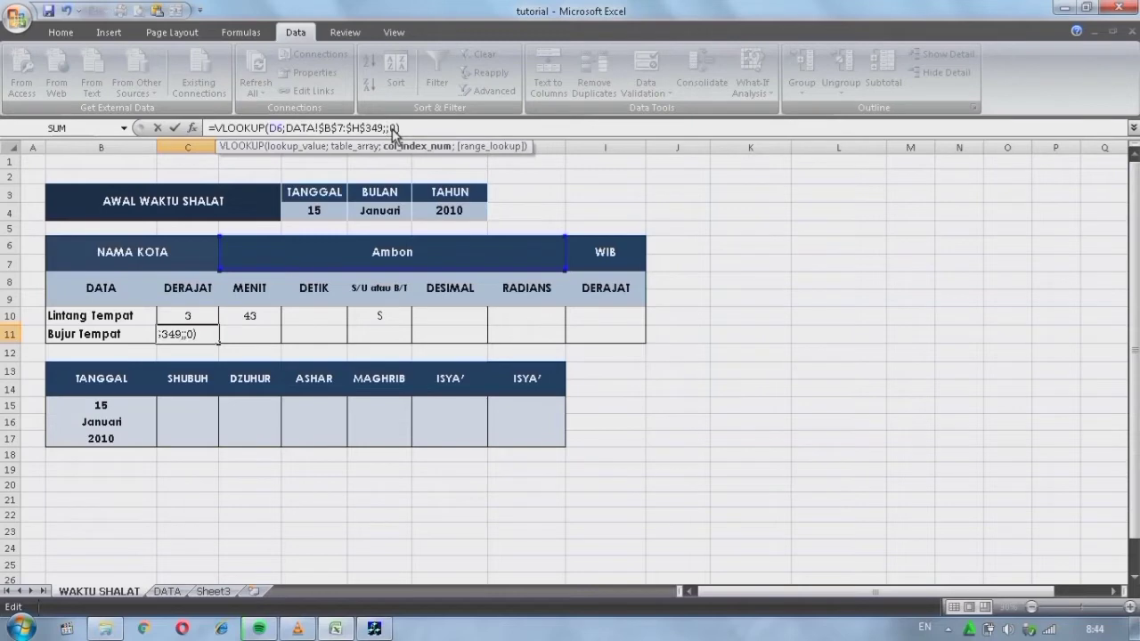
type("2")
key("Return")
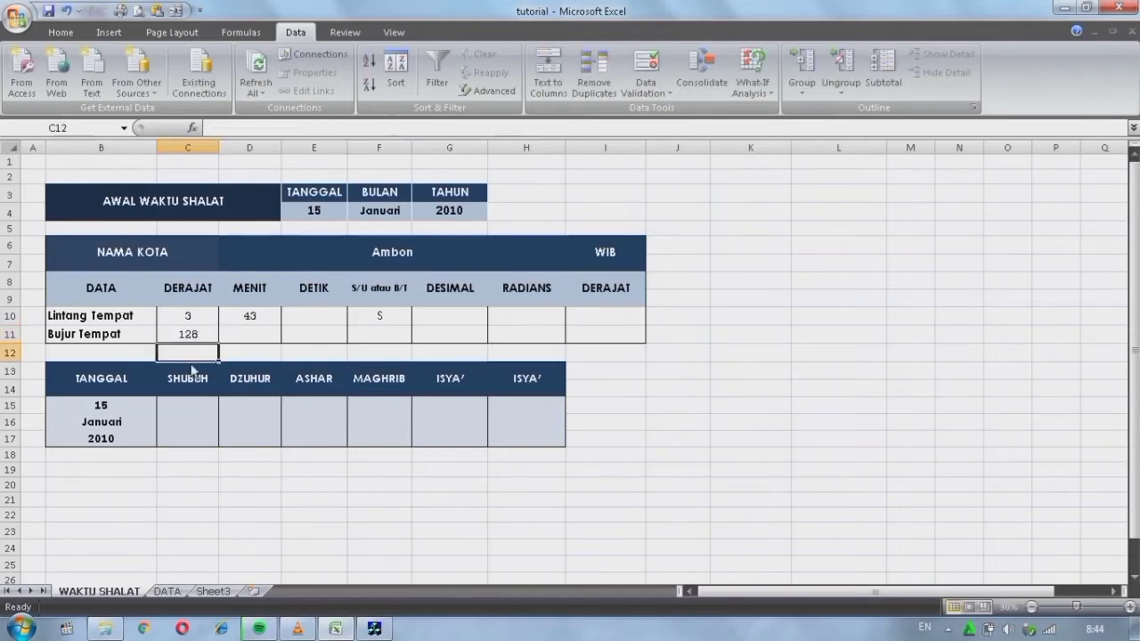
Paste the VLOOKUP formula into the Bujur Tempat MENIT cell D11 and point its column index to the Bujur Menit column
left_click(258, 335)
key("ctrl+v")
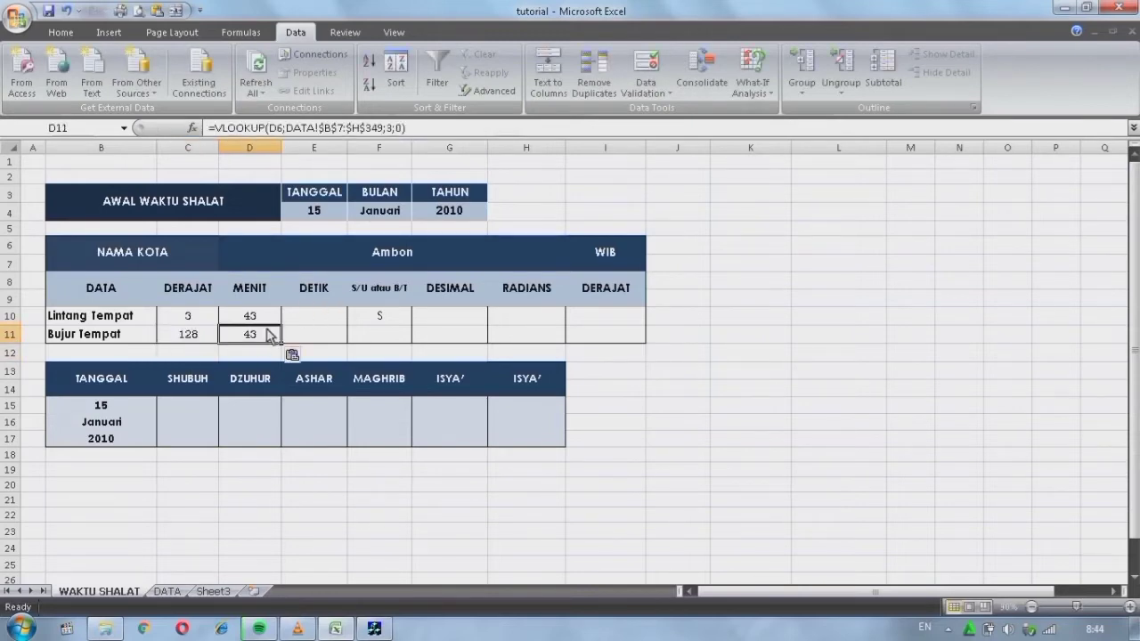
left_click(392, 128)
type("3")
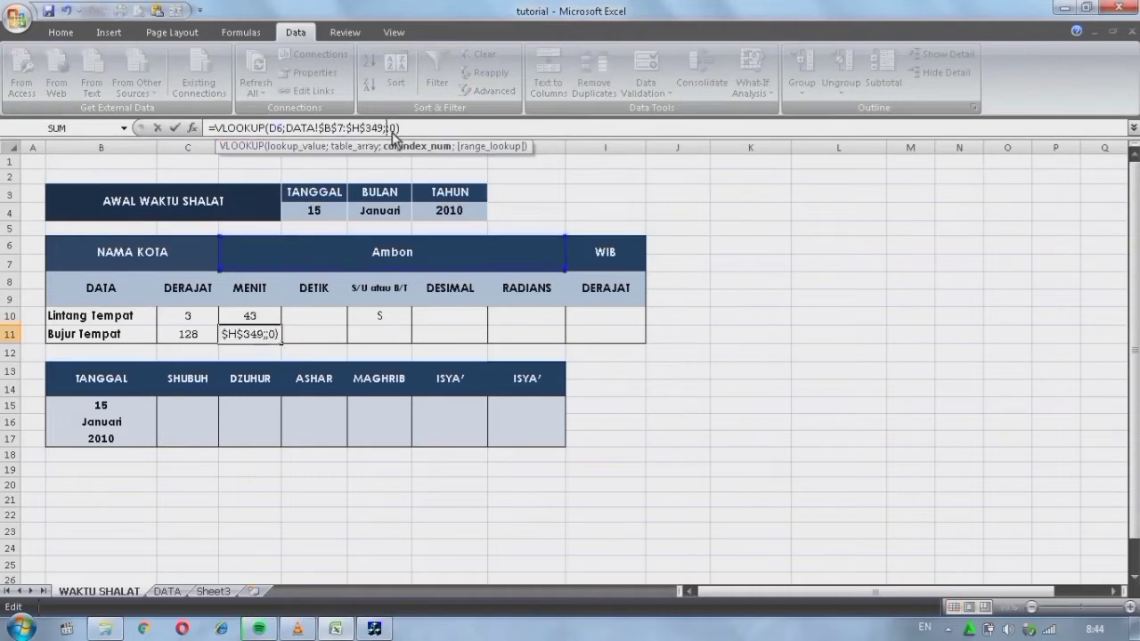
key("Return")
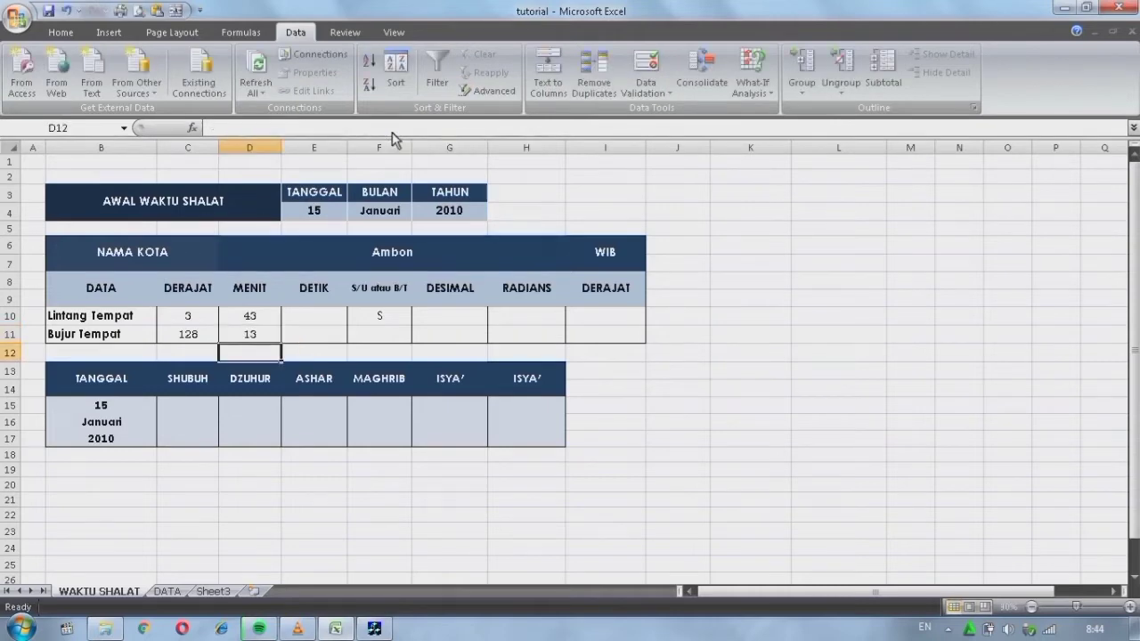
Enter the copied VLOOKUP formula in the Bujur Tempat S/U atau B/T cell F11 with column index 7
left_click(374, 315)
type("S")
key("Return")
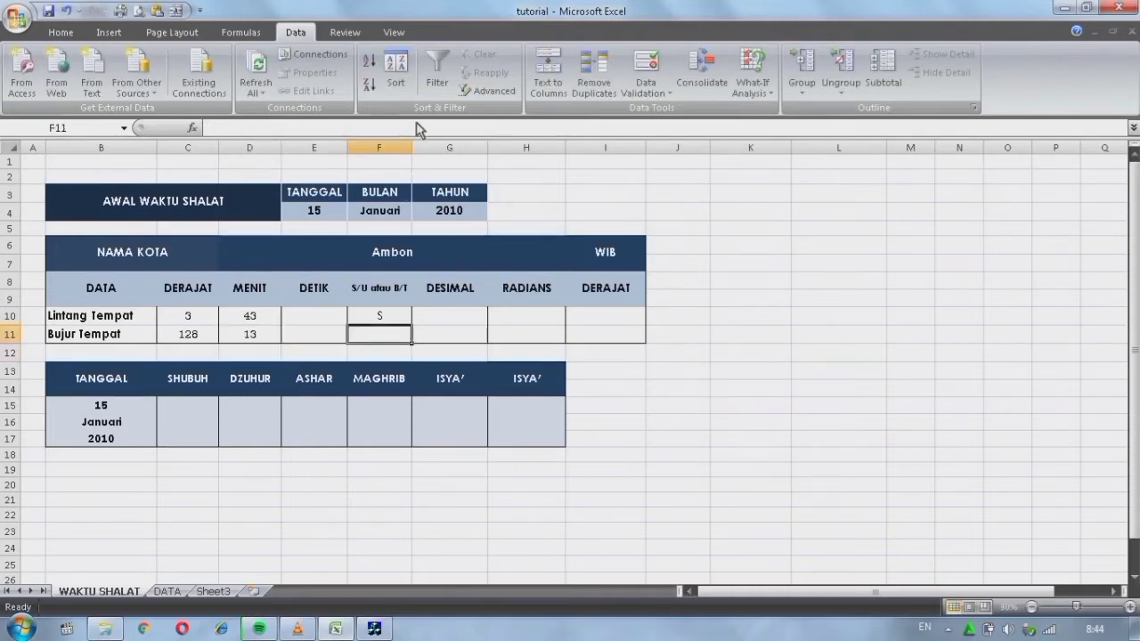
key("F2")
type("=VLOOKUP(D6;DATA!$B$7:$H$349;3;0)")
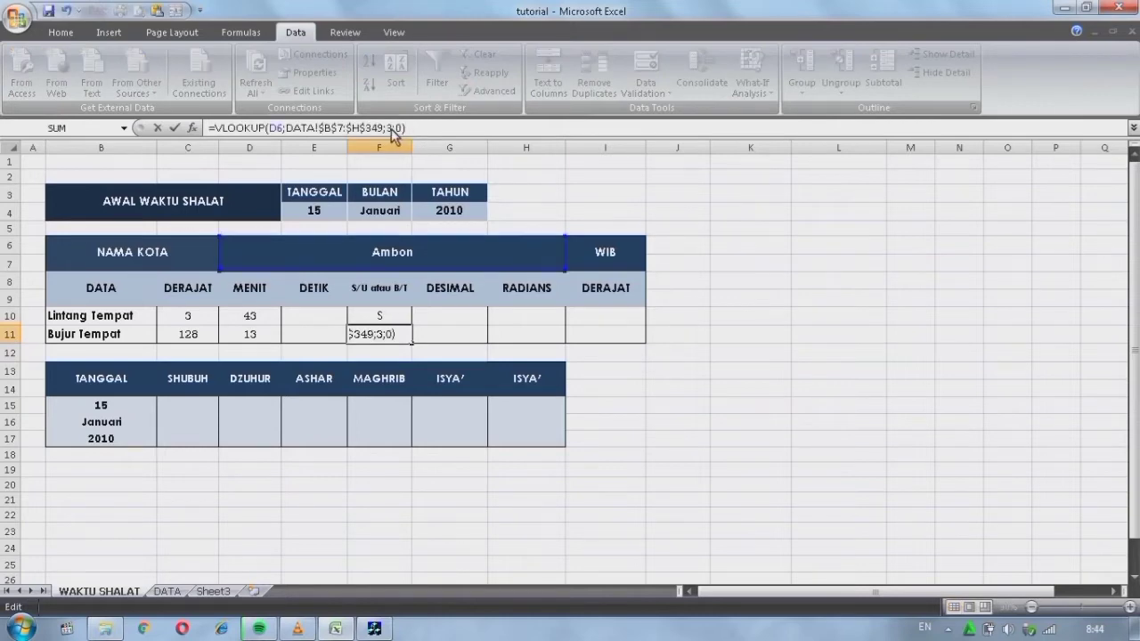
left_click(393, 129)
key("BackSpace")
type("7")
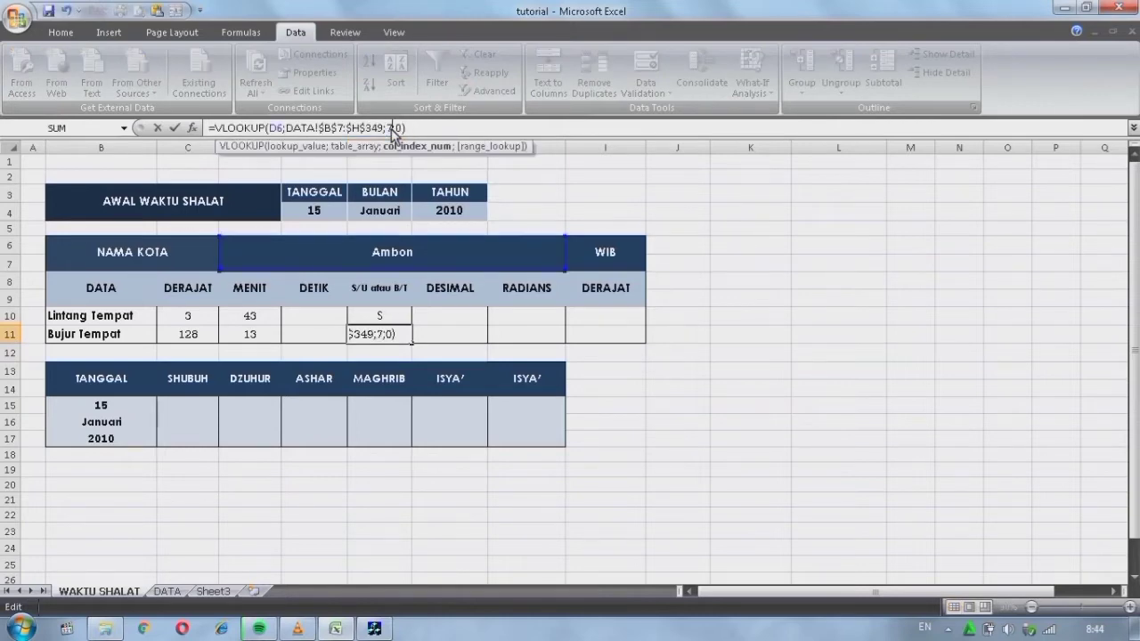
key("Return")
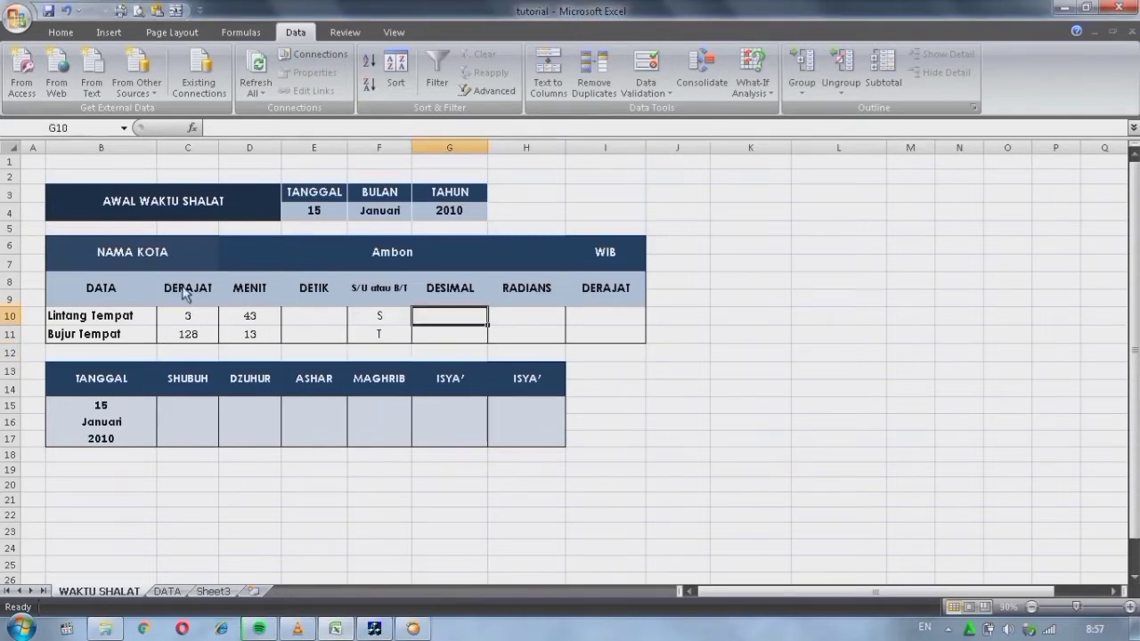
key("BackSpace")
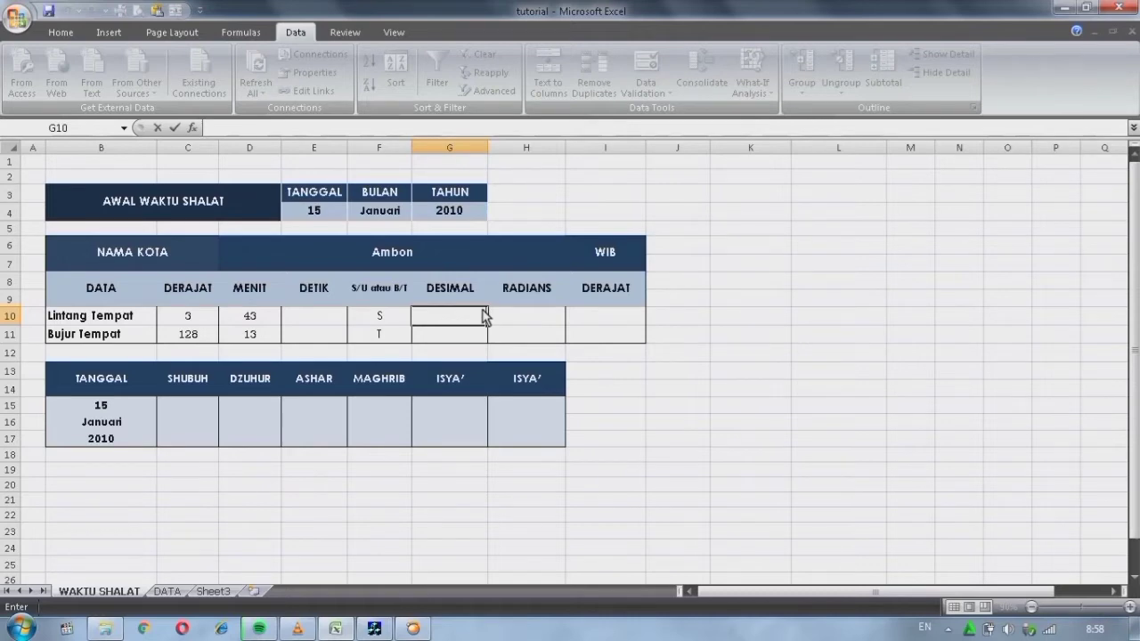
left_click(383, 331)
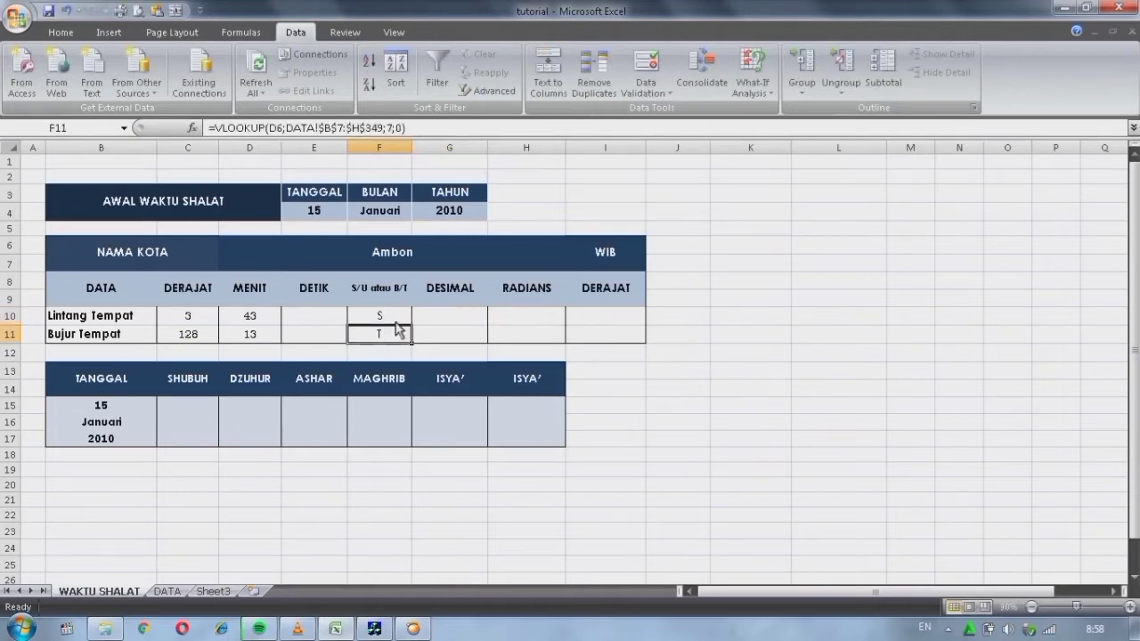
left_click(396, 318)
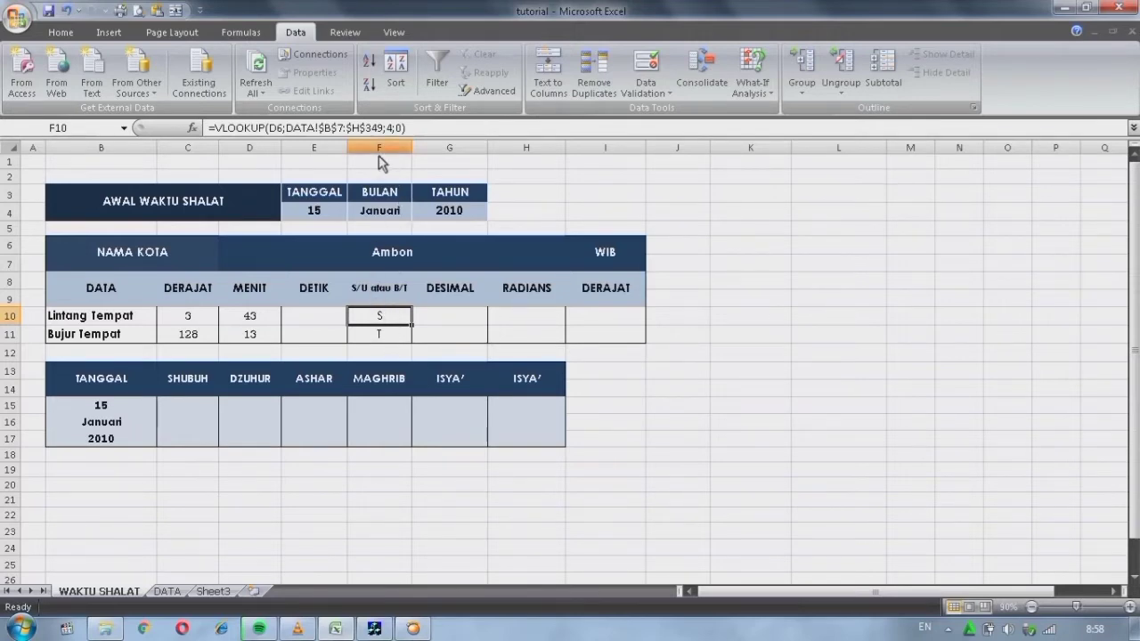
Begin an IF formula in the Lintang Tempat DESIMAL cell G10 with the logical test F10="S"
left_click(425, 316)
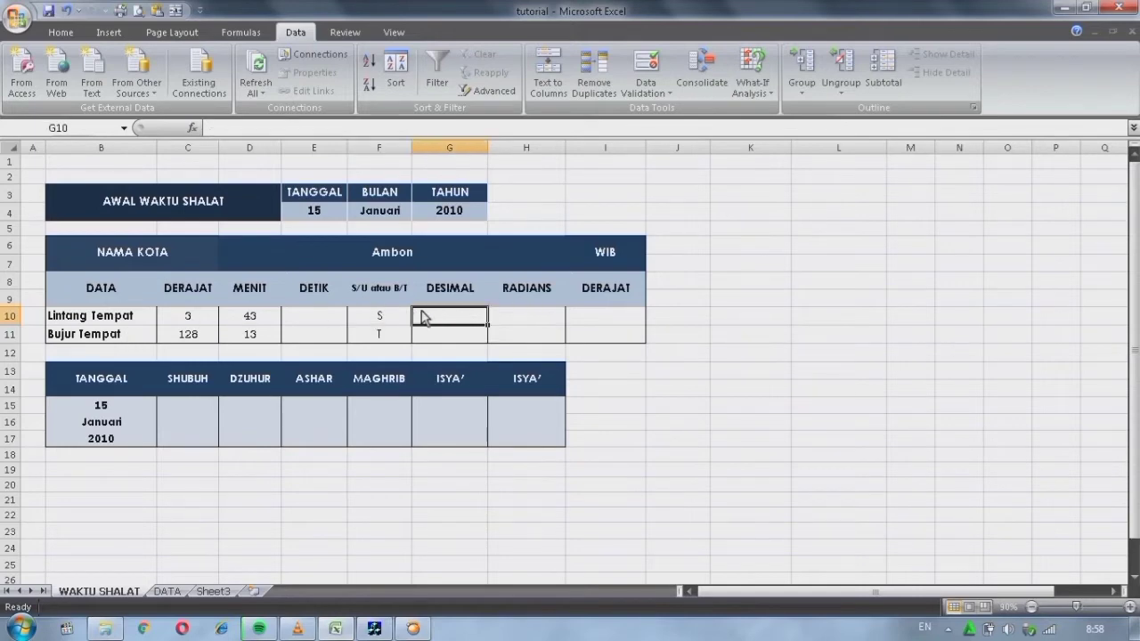
double_click(429, 323)
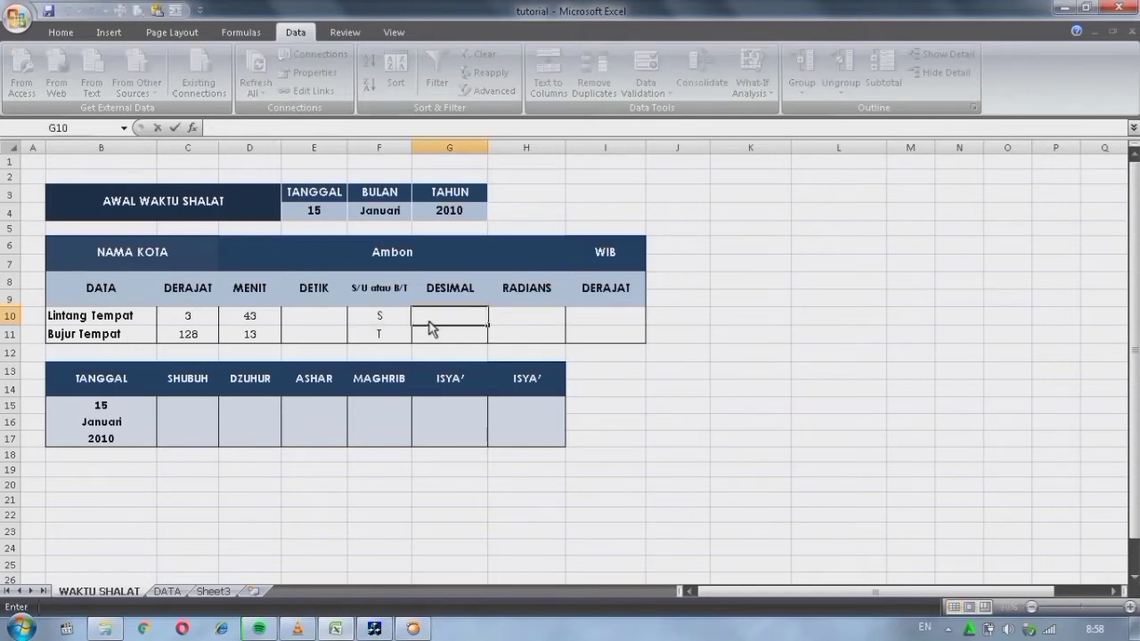
type("=")
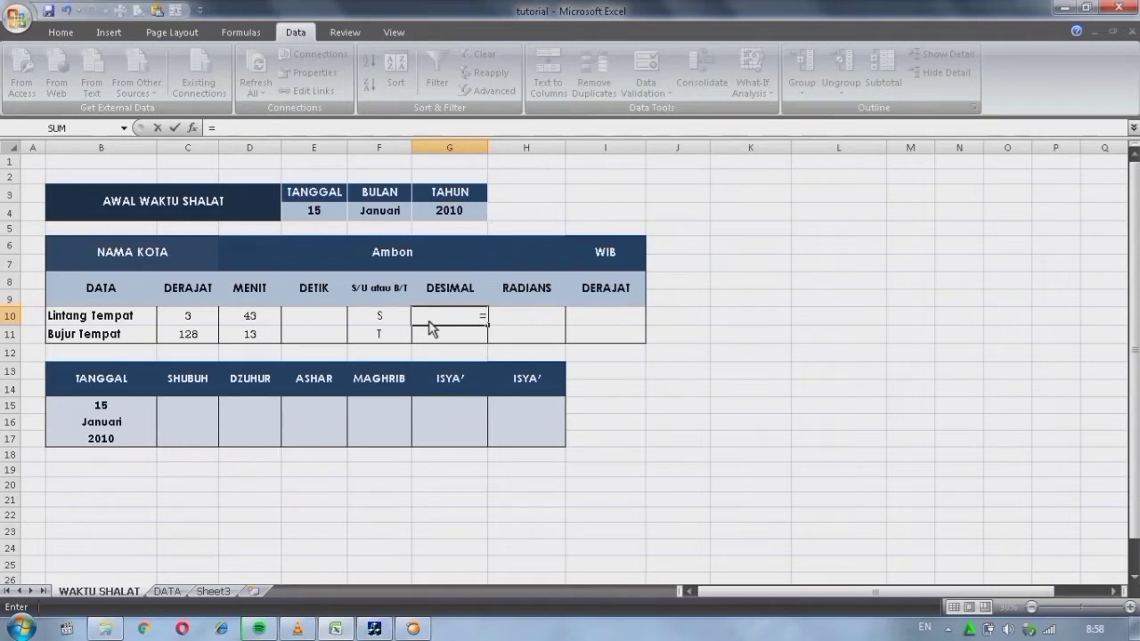
type("IF")
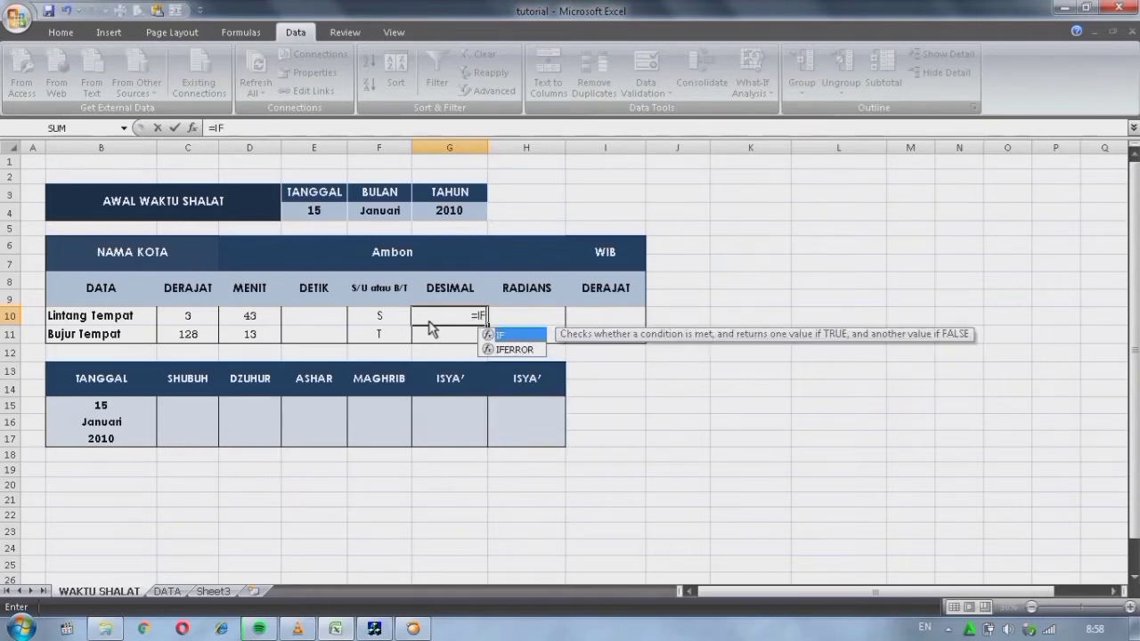
type("(")
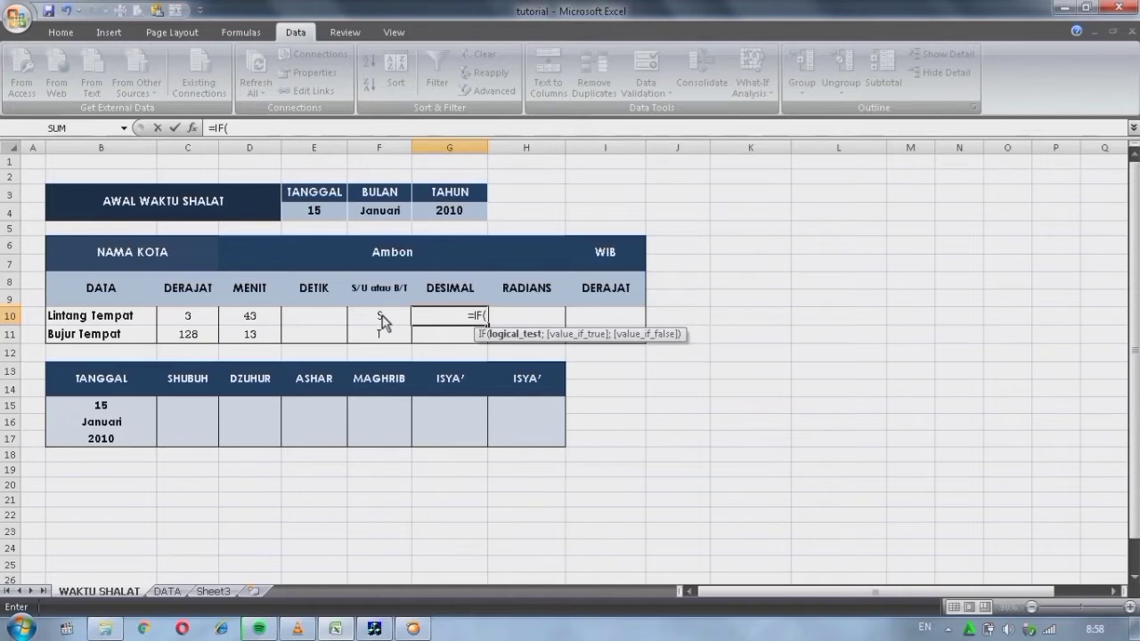
type("F10")
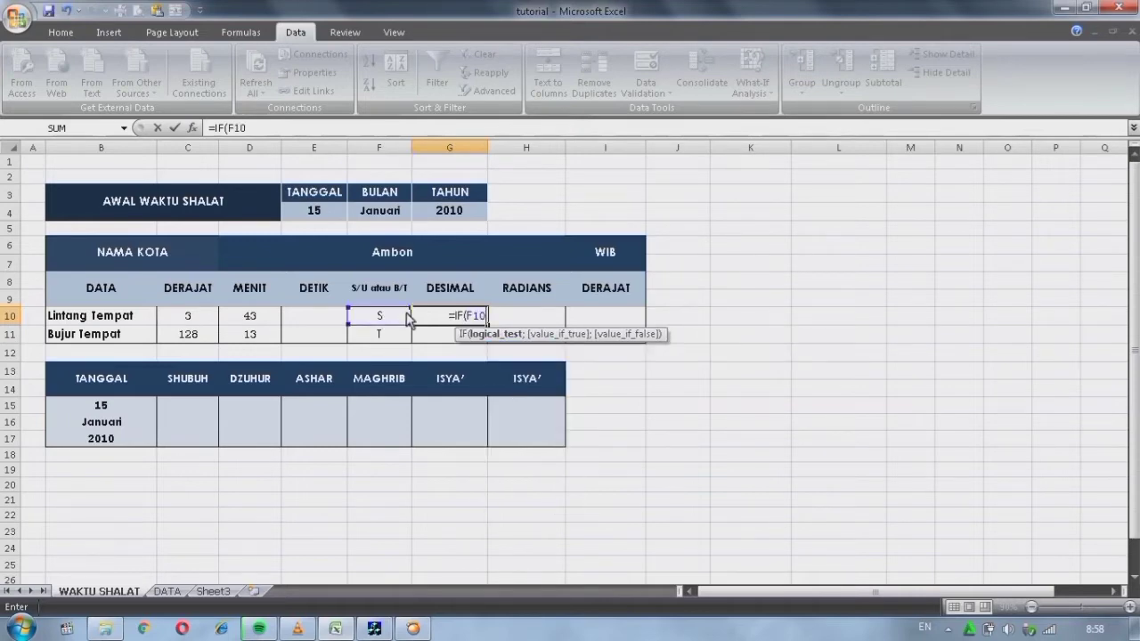
type("=")
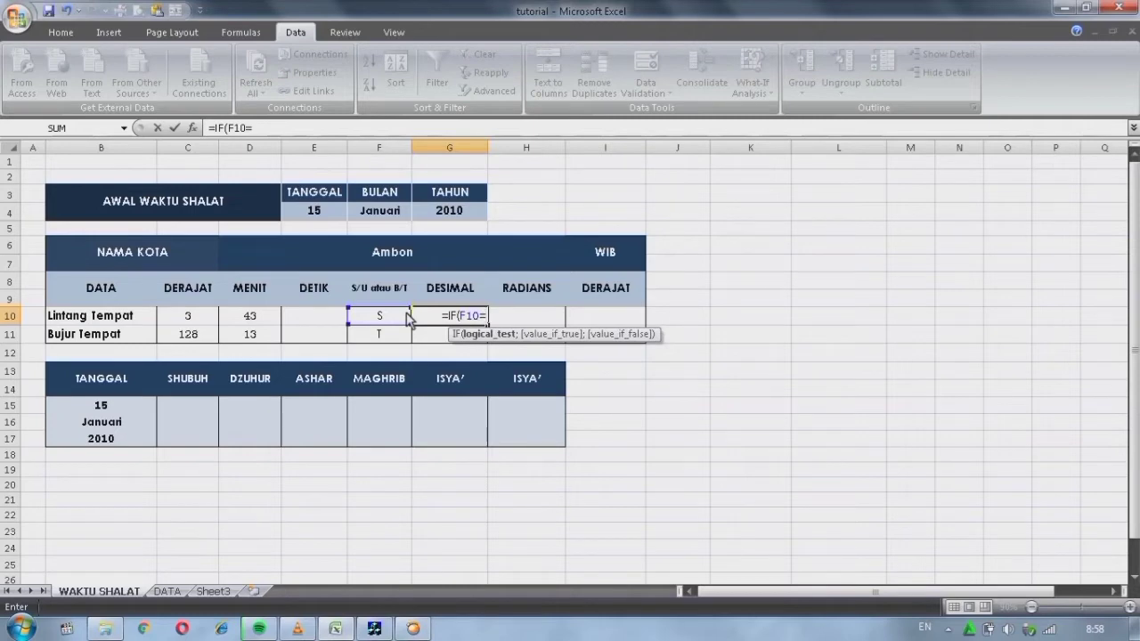
type("\"")
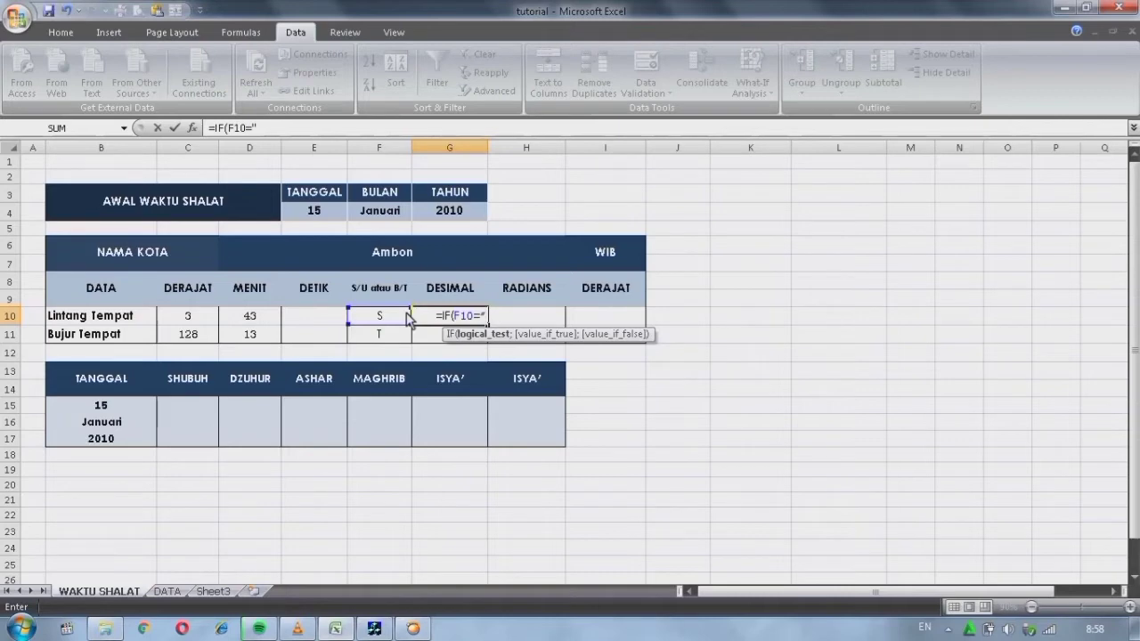
type("S")
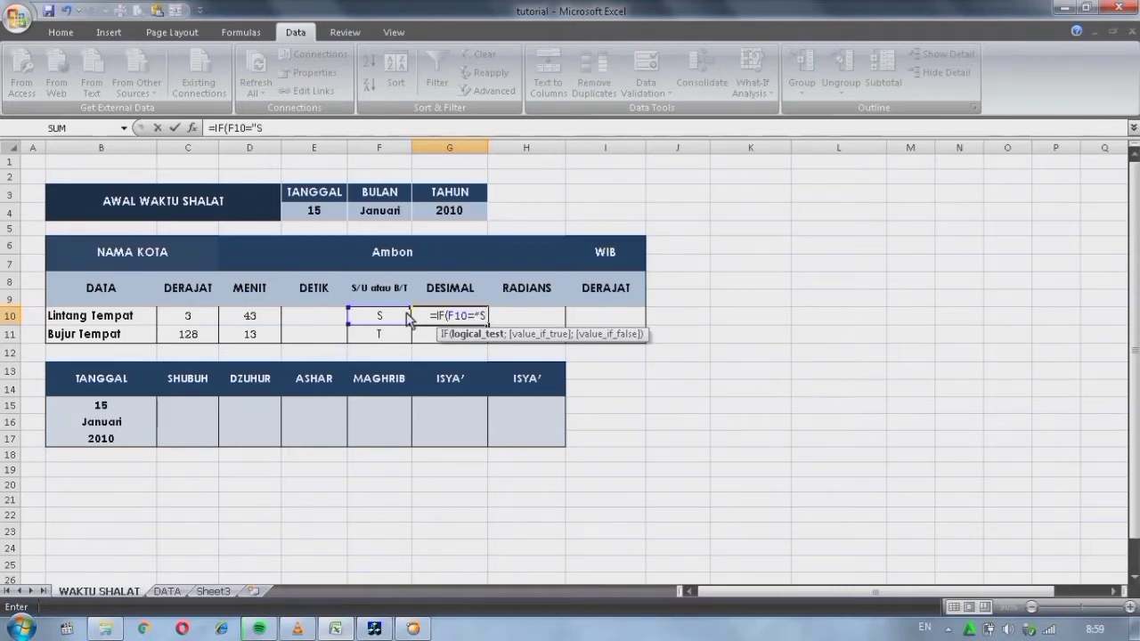
type("\"")
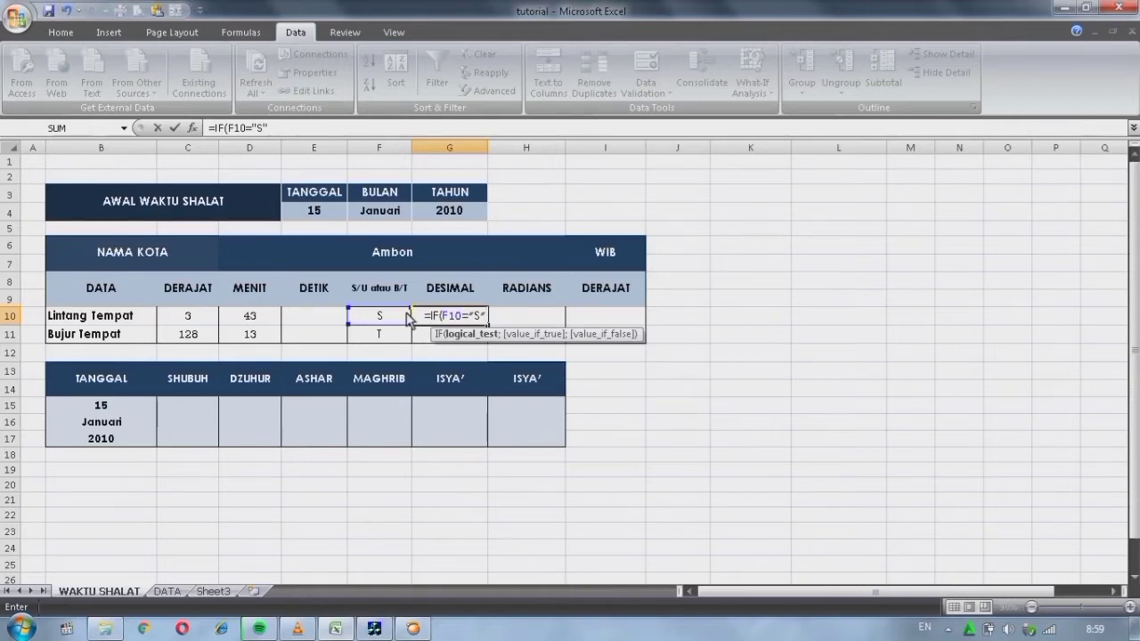
Add -1*(C10+D10/60+E10/3600) as the value-if-true argument of the G10 IF formula
type(";")
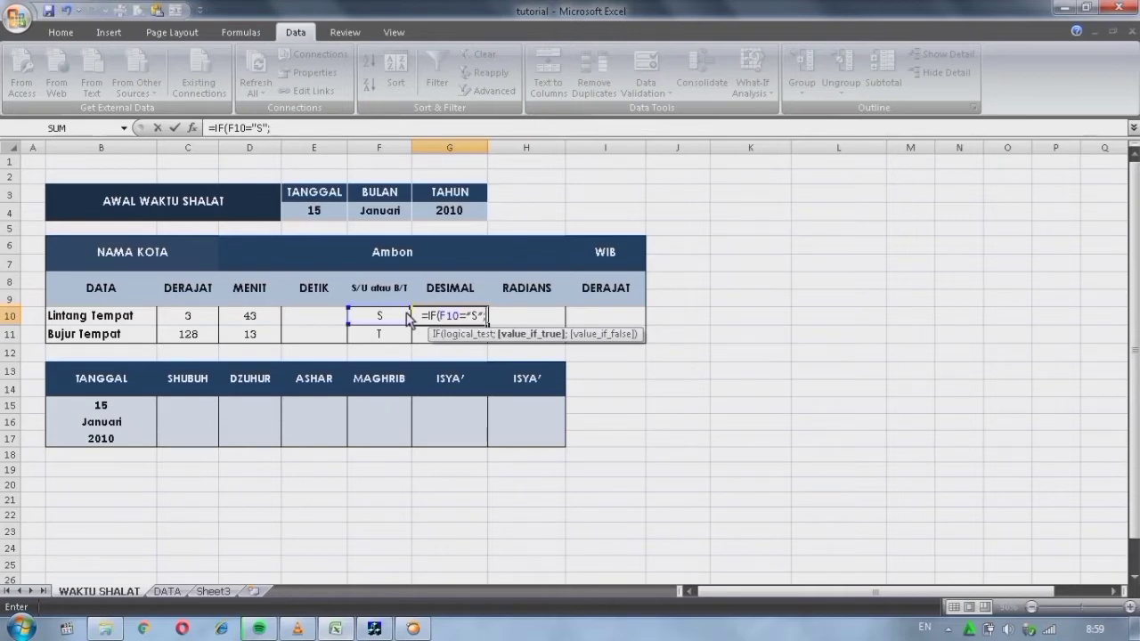
type("-1")
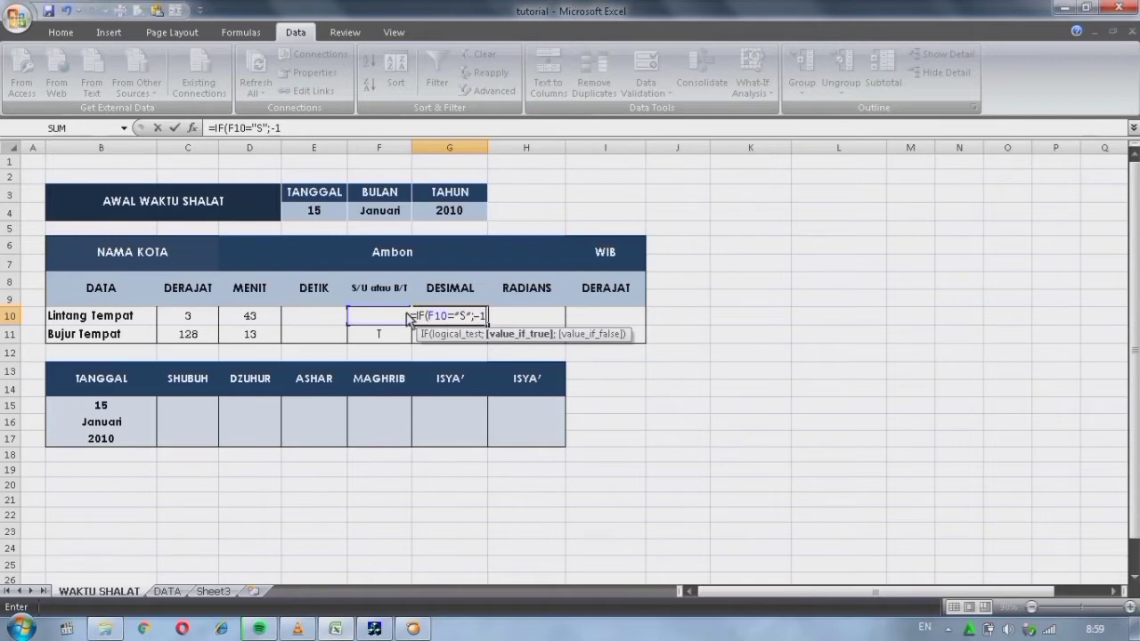
type("*(")
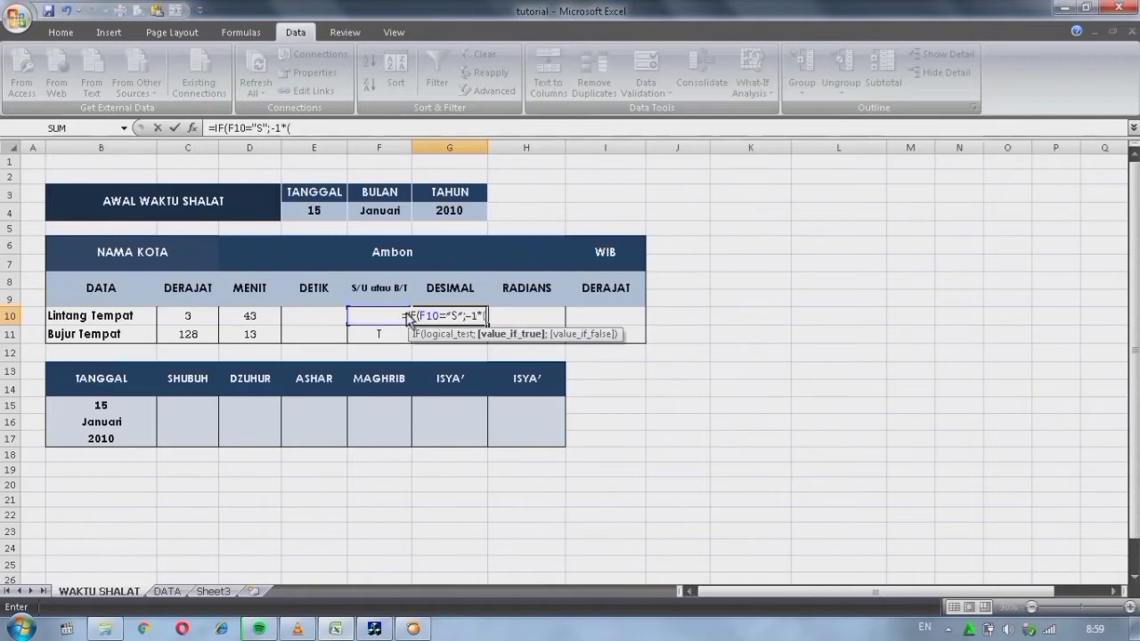
left_click(191, 318)
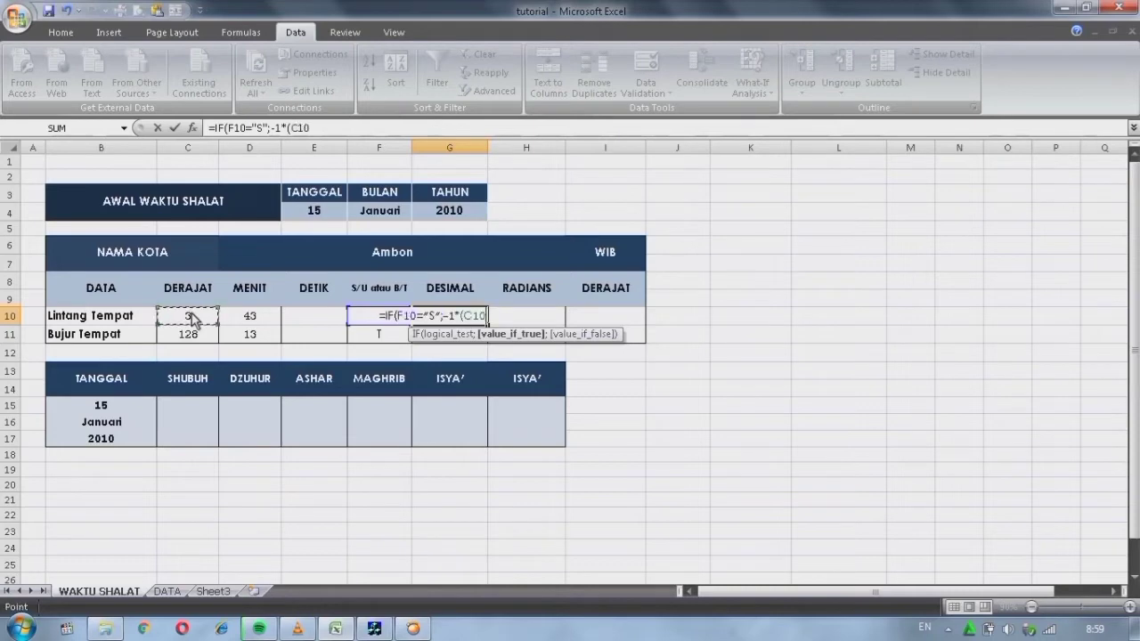
type("+")
left_click(258, 315)
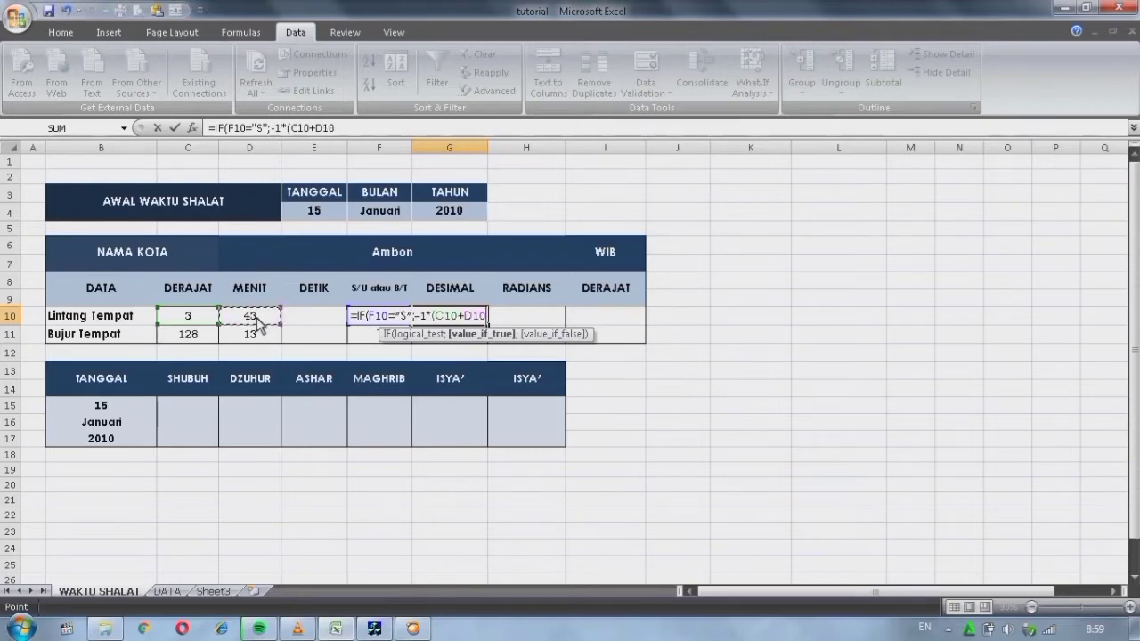
type("/")
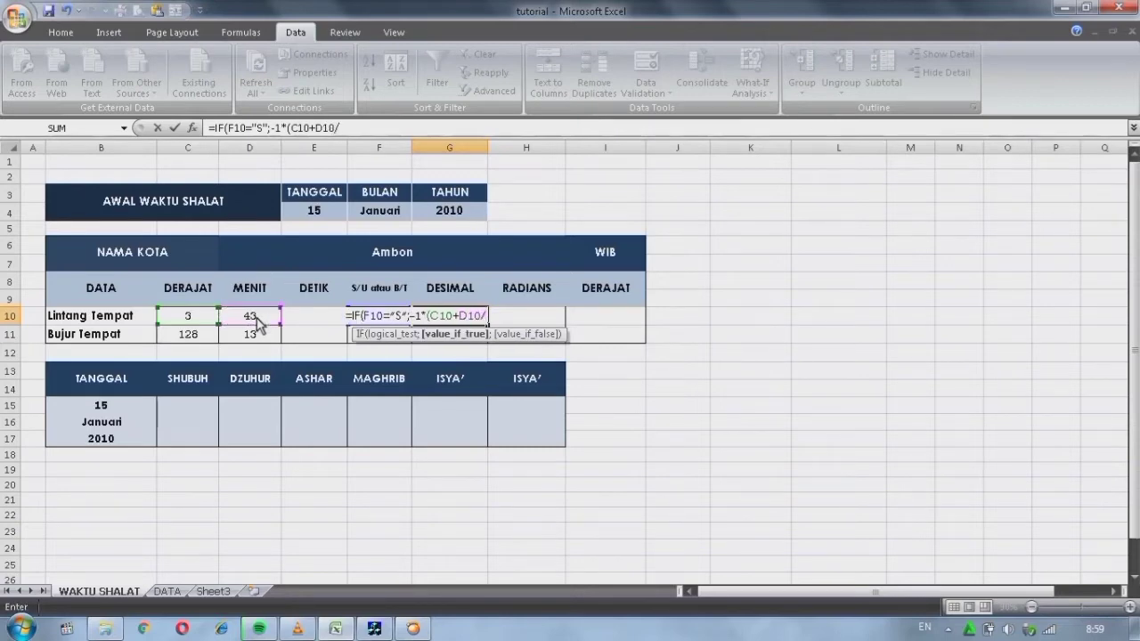
type("60+")
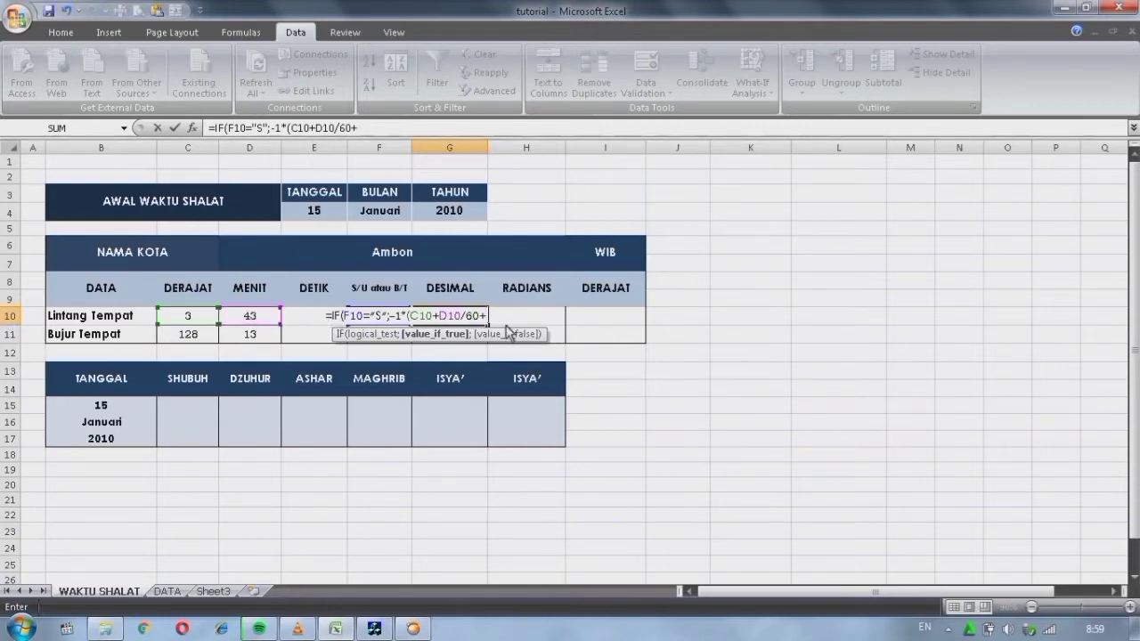
type("E10")
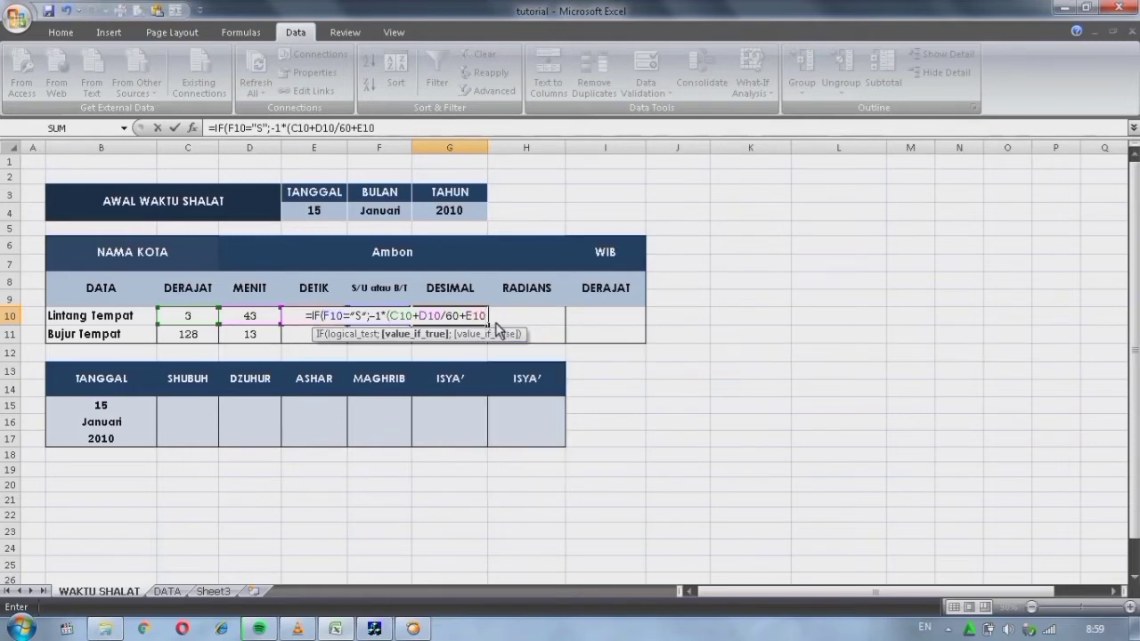
type("/3600")
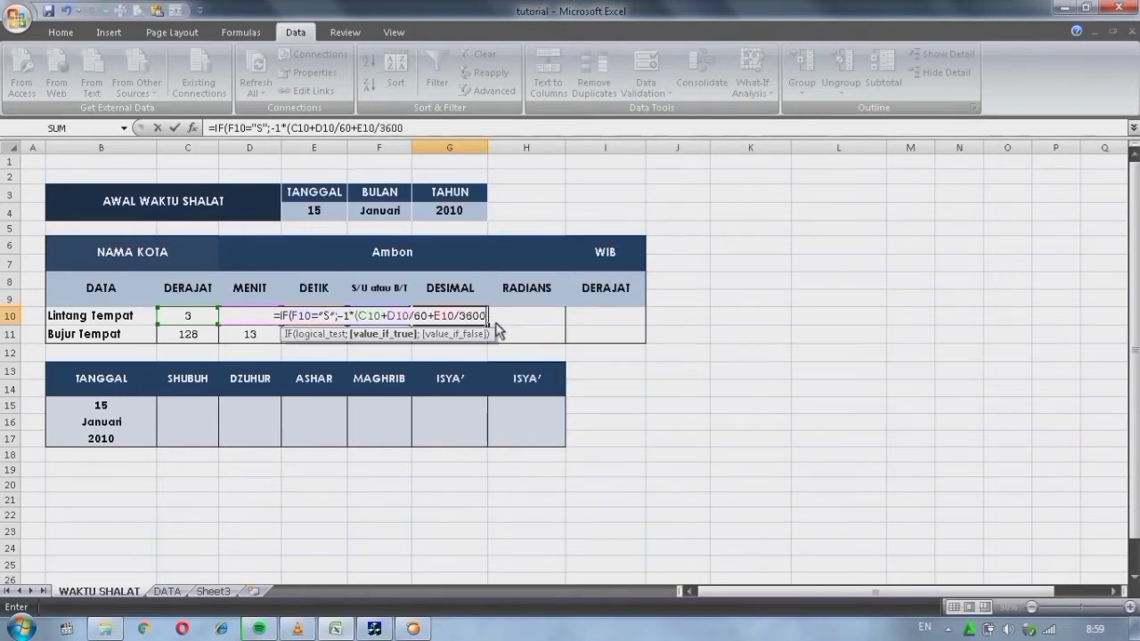
type(")")
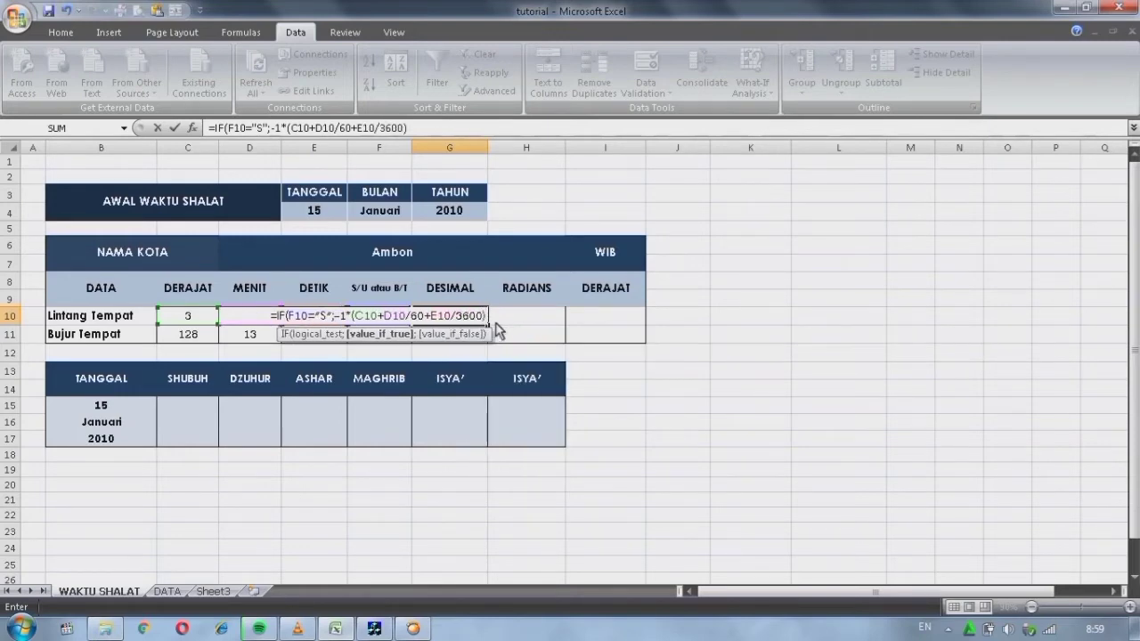
Add (C10+D10/60+E10/3600) as the value-if-false argument and complete the G10 formula
type(";")
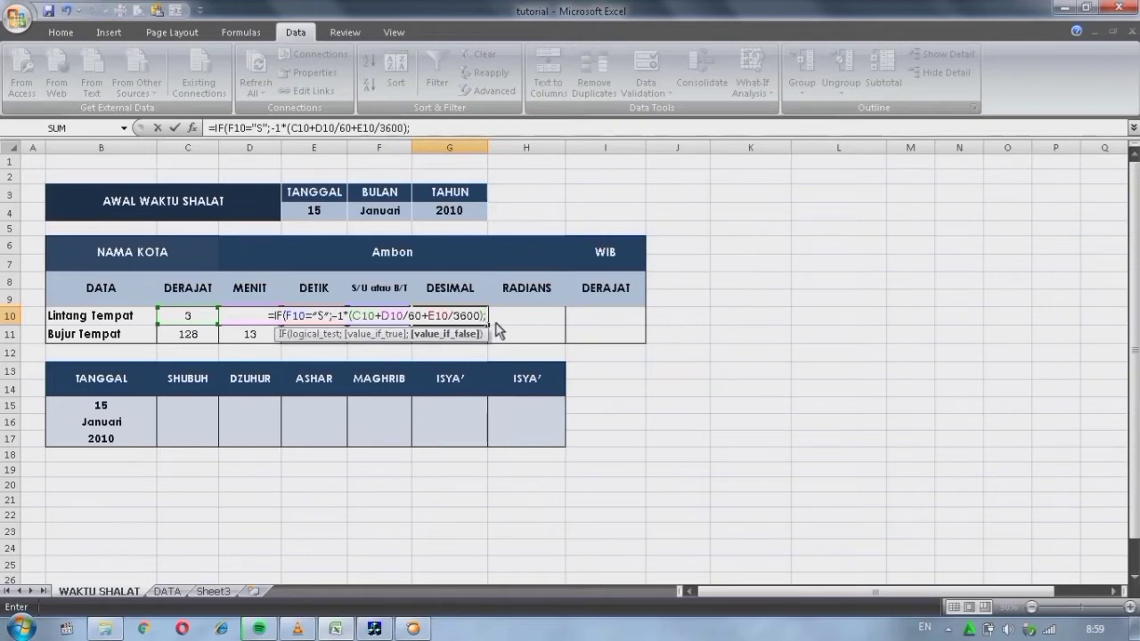
type("(")
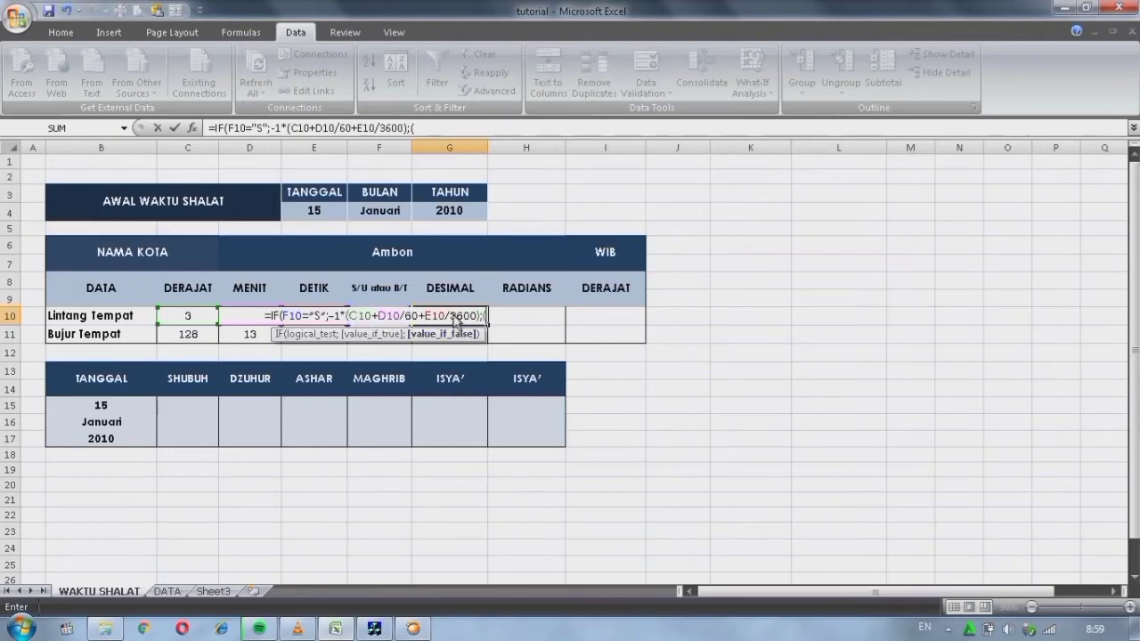
type("C10")
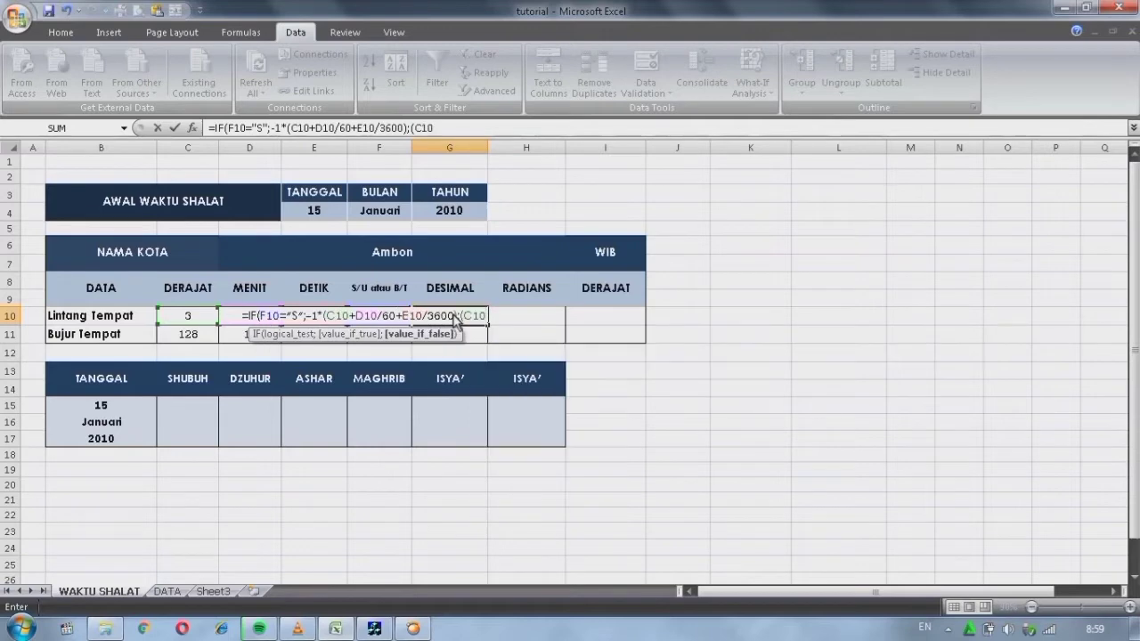
type("+D")
type("10/3")
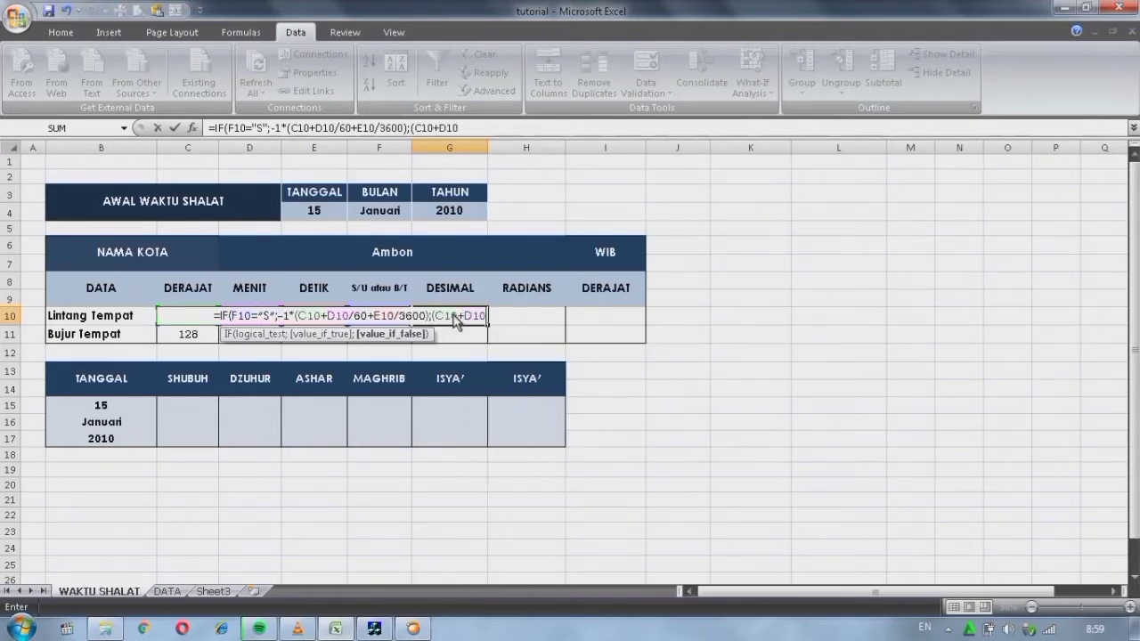
key("BackSpace")
type("60")
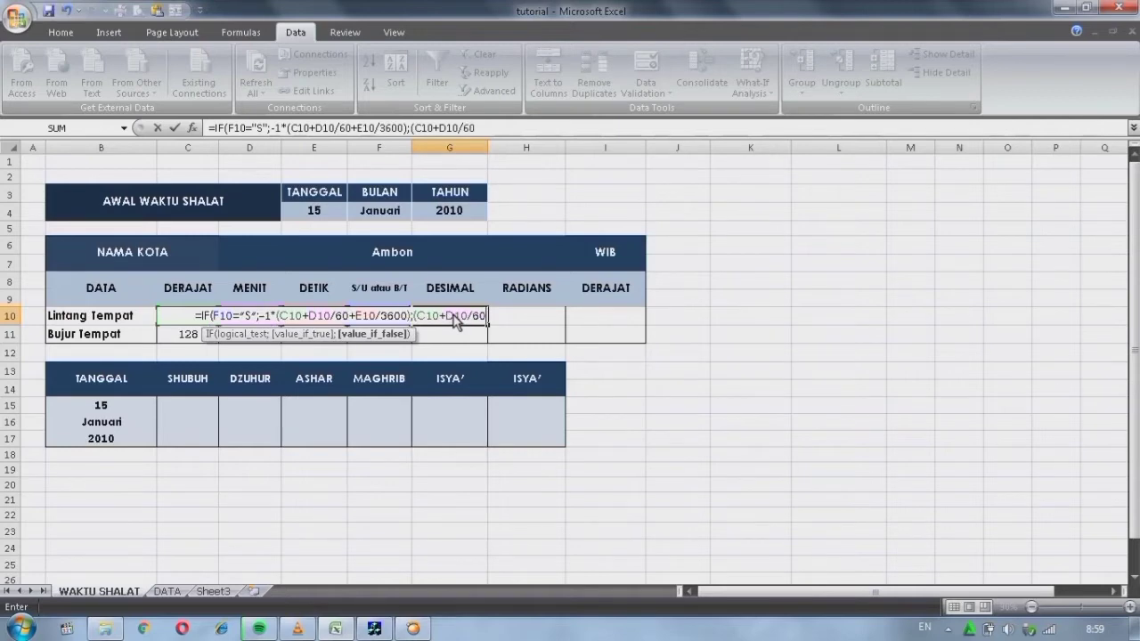
type("+")
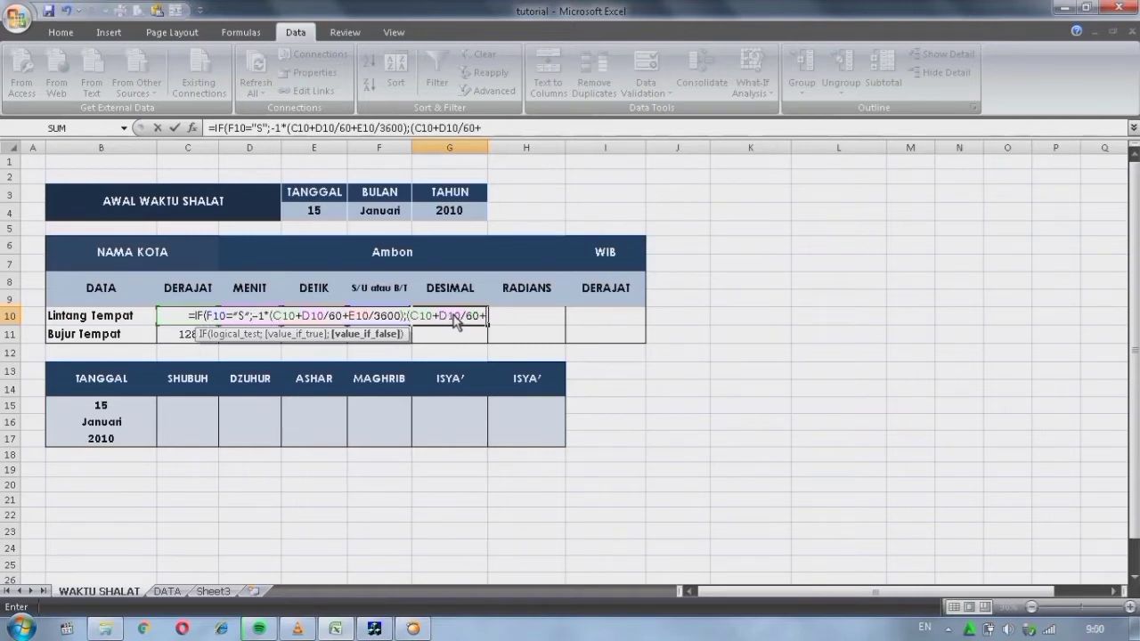
type("E10")
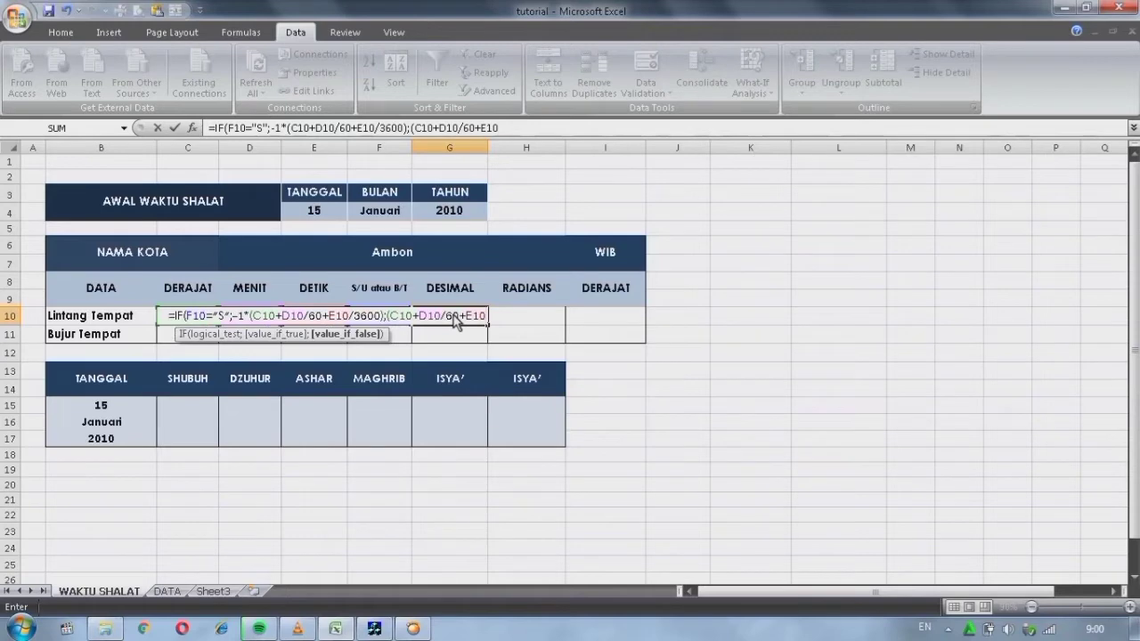
type("/3600")
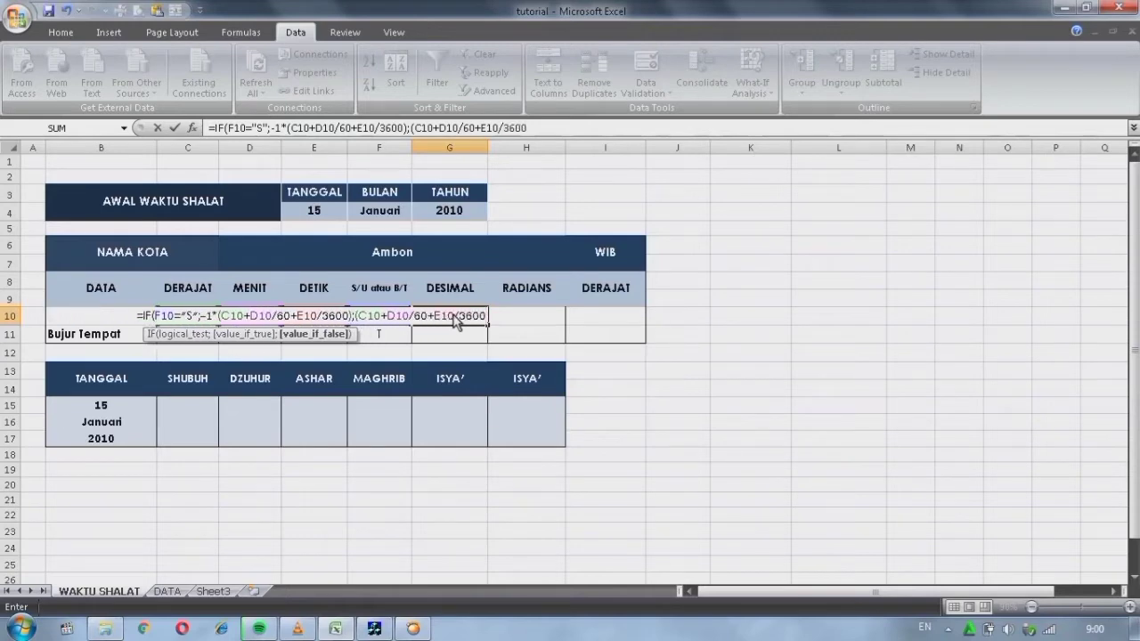
type("))")
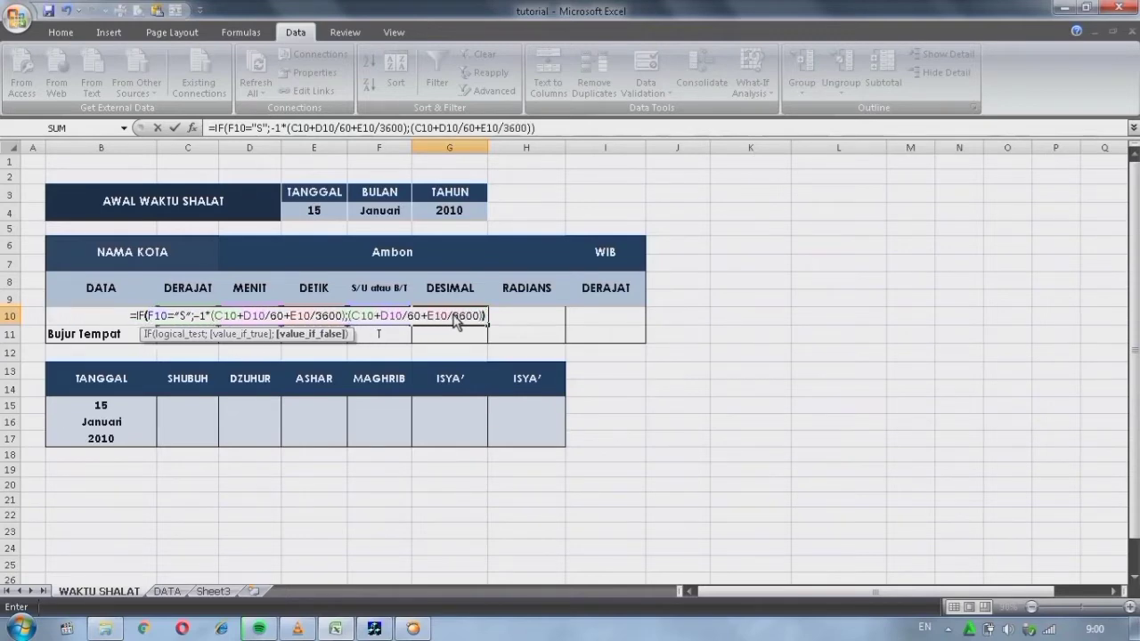
key("Return")
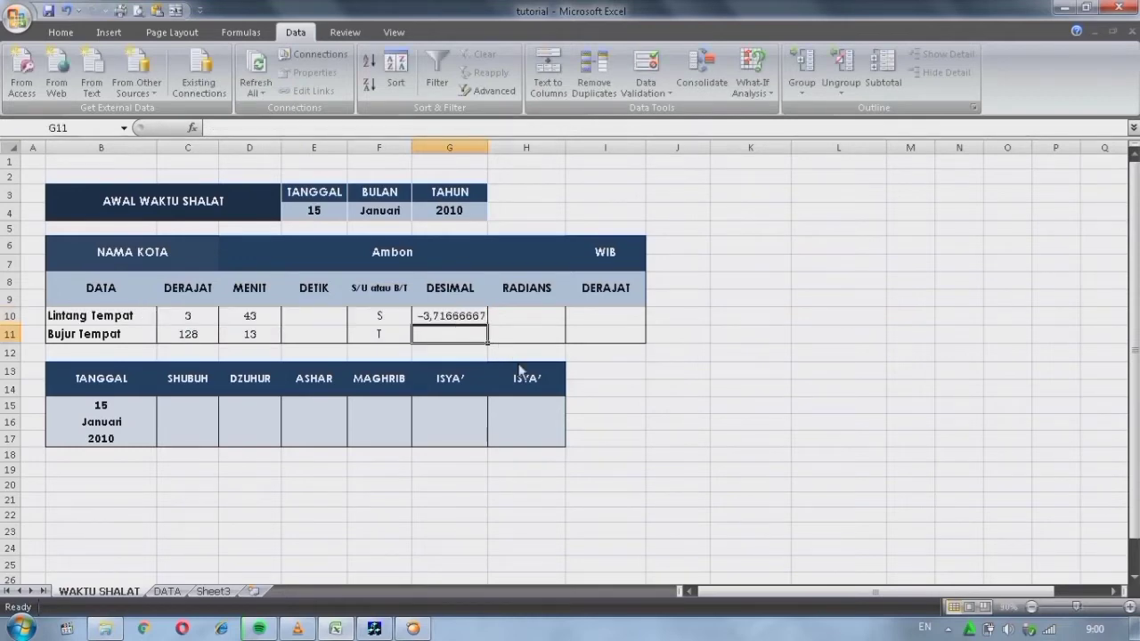
Fill the DESIMAL formula from G10 down to the Bujur Tempat cell G11
left_click(431, 319)
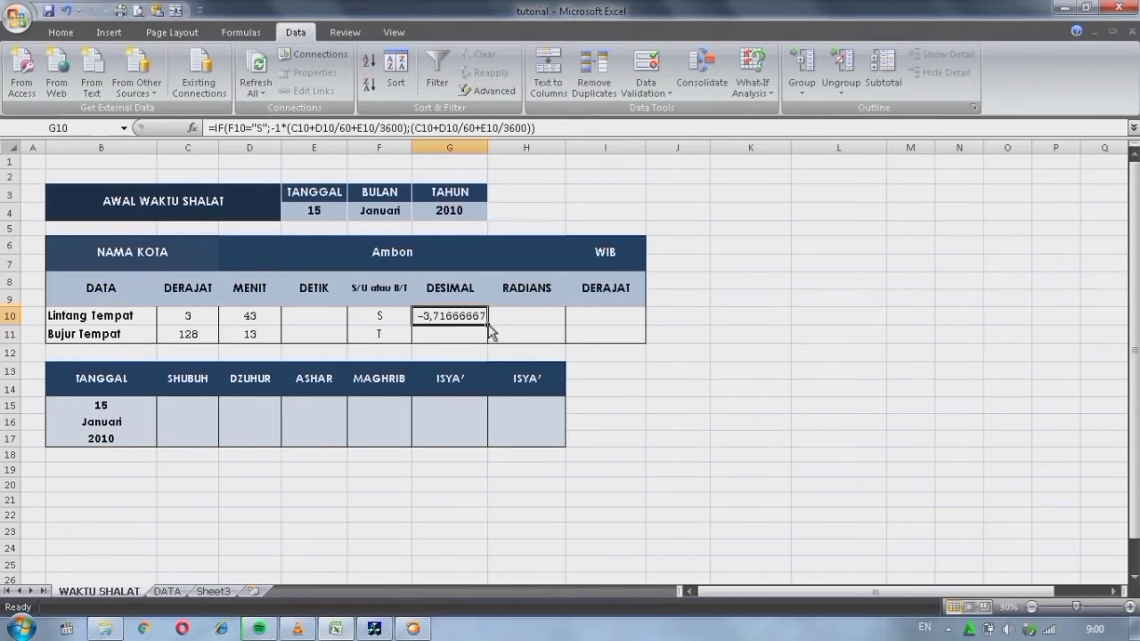
left_click_drag(488, 326, 491, 344)
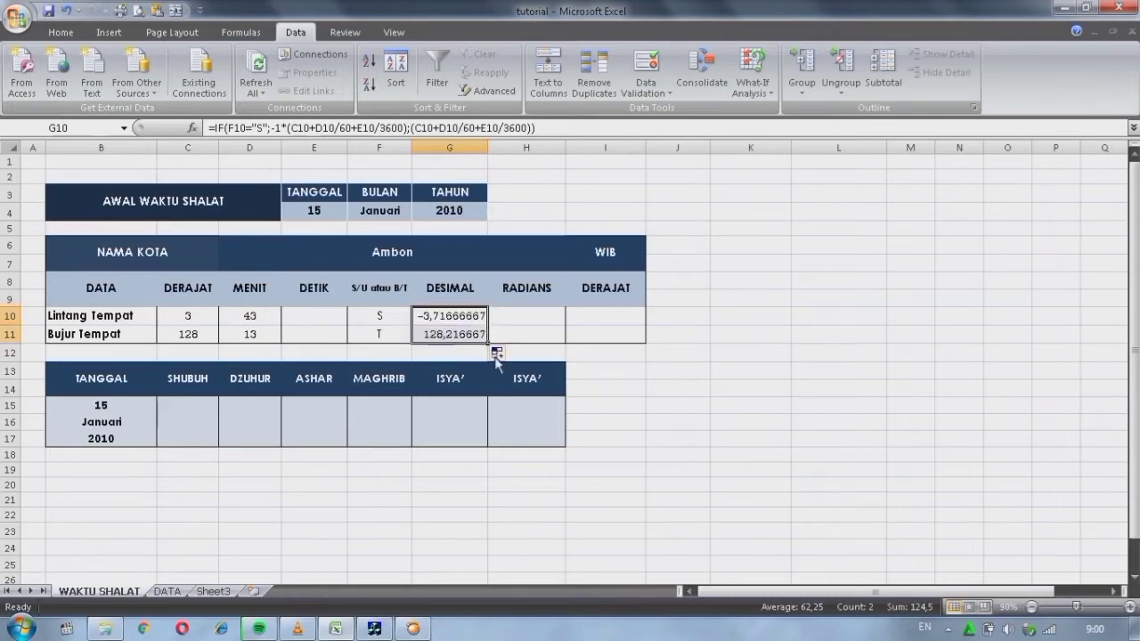
Change the logical test of the Bujur Tempat DESIMAL formula in G11 to F11="B"
left_click(450, 339)
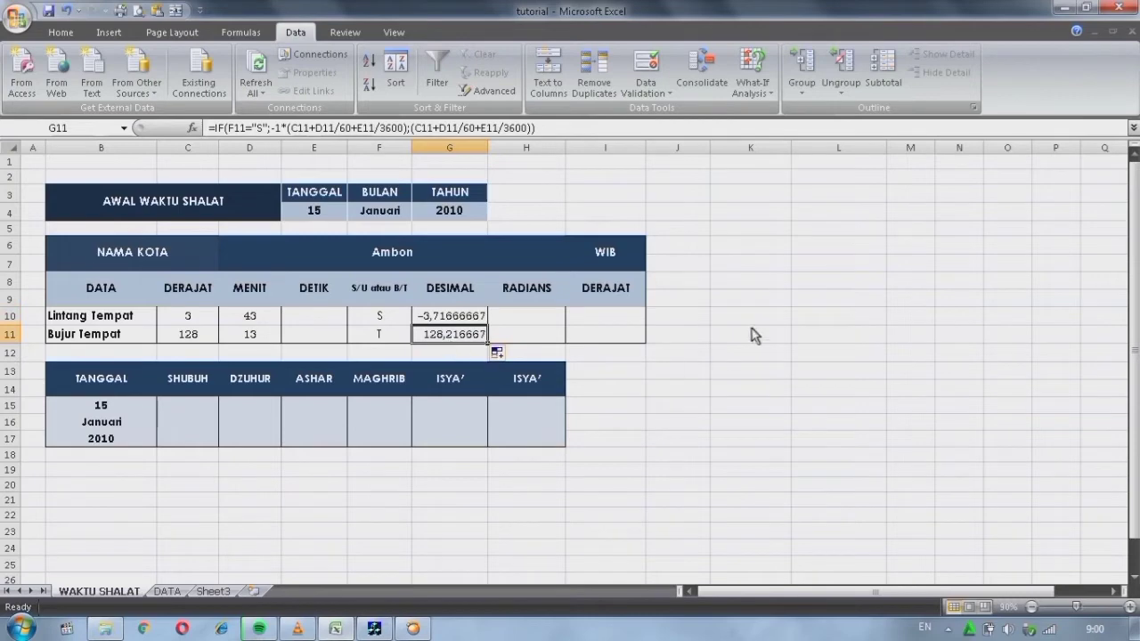
left_click(262, 128)
key("BackSpace")
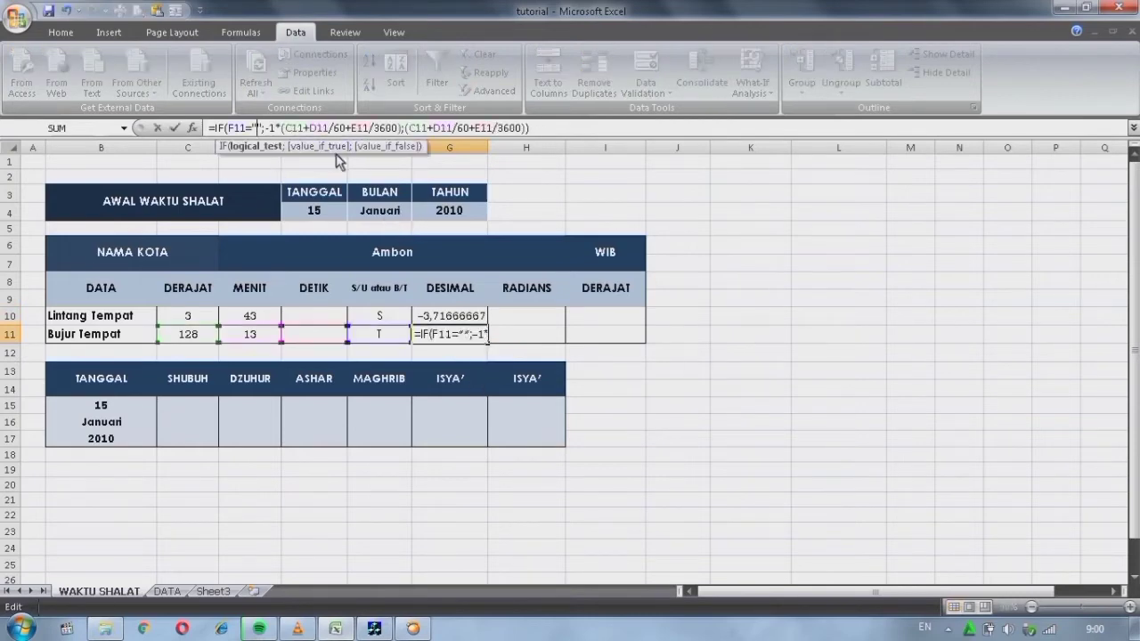
type("B")
key("Return")
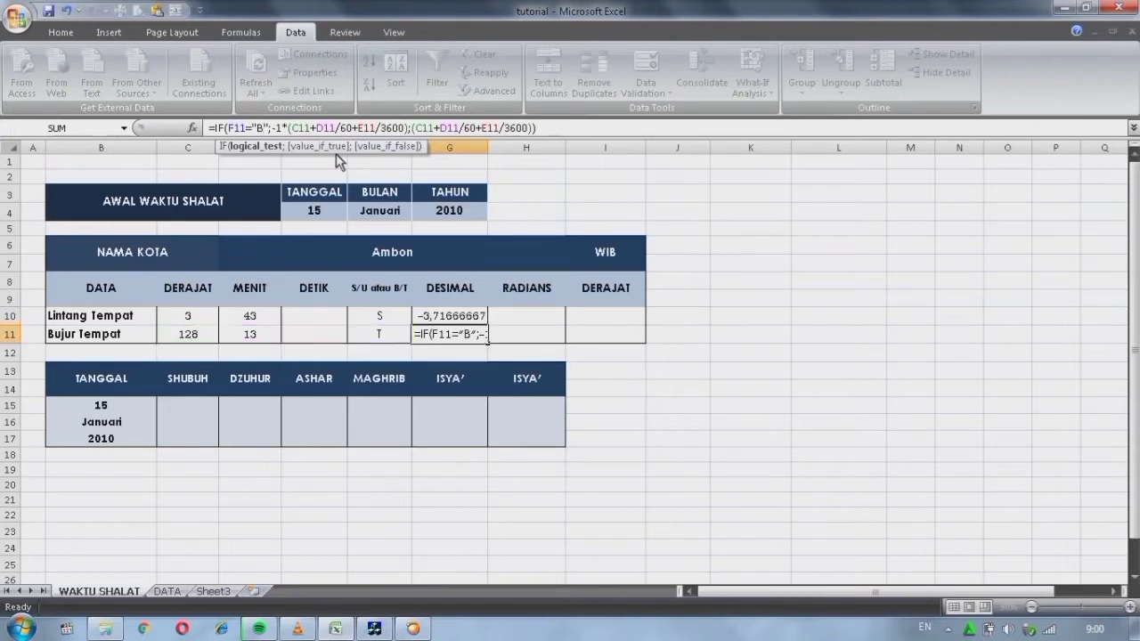
Enter =RADIANS(G10) in the Lintang Tempat RADIANS cell H10 and fill it down to H11
key("Up")
key("Up")
key("Right")
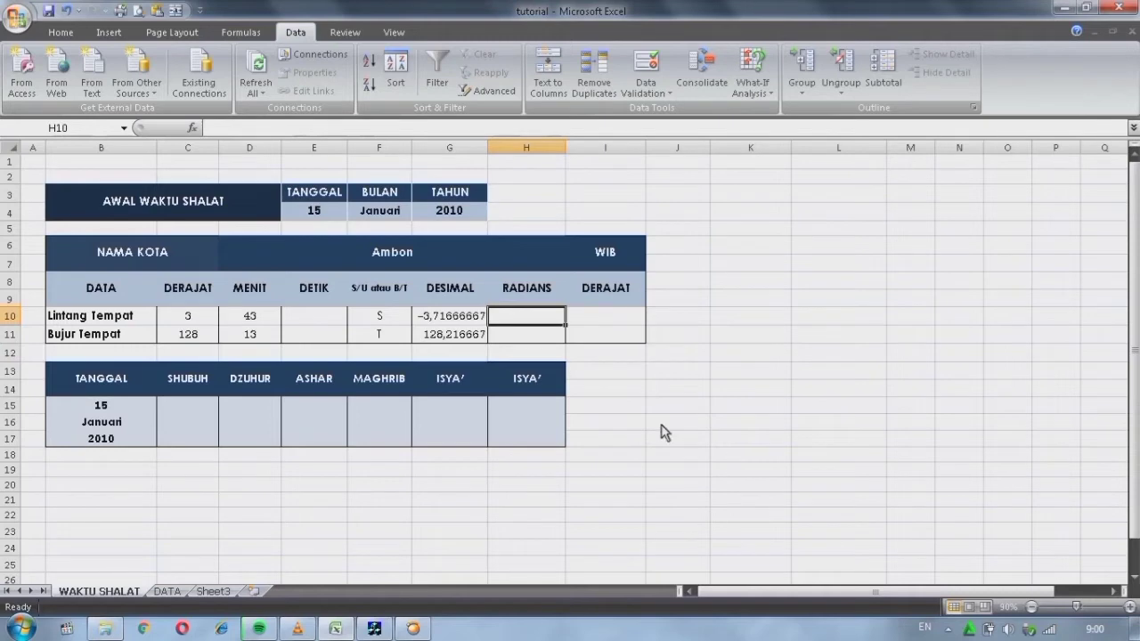
double_click(537, 320)
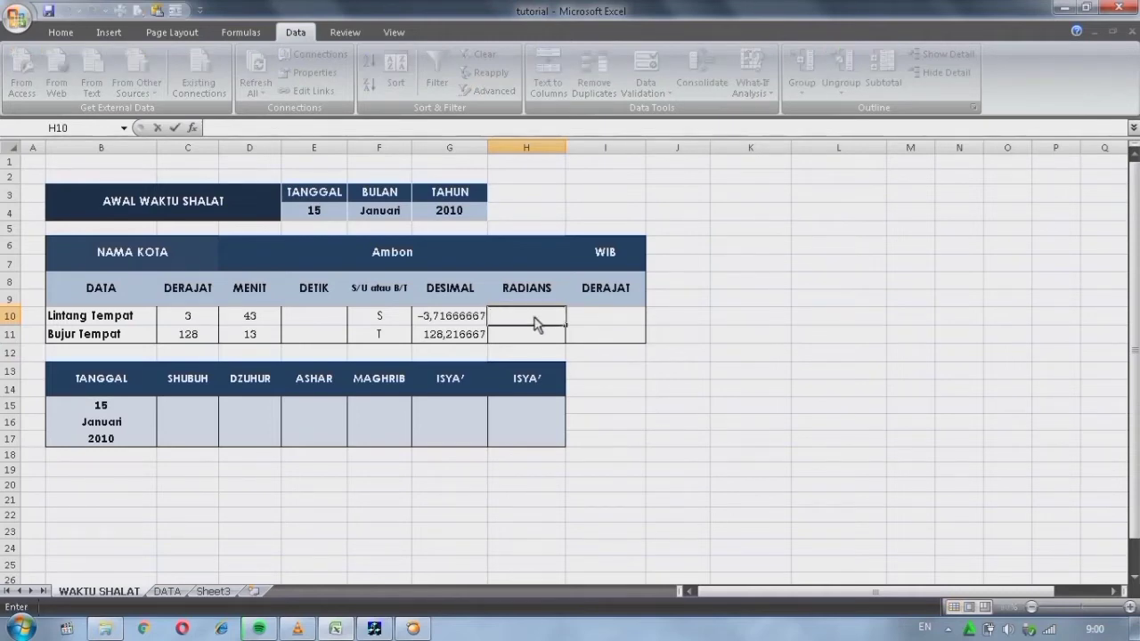
type("=RA")
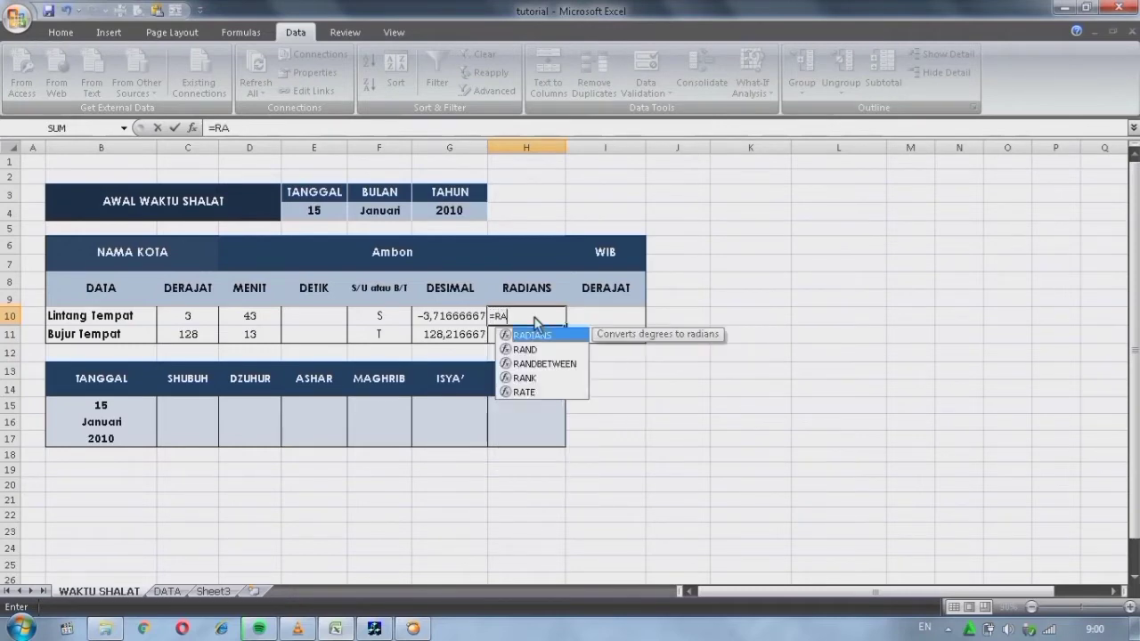
type("DIANS")
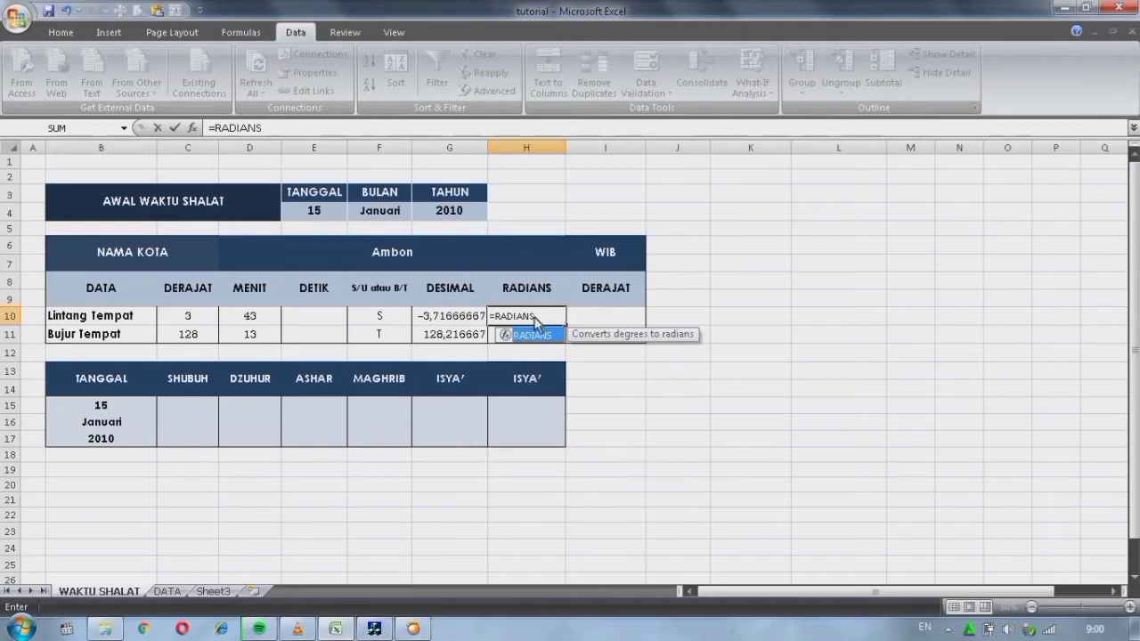
type("(")
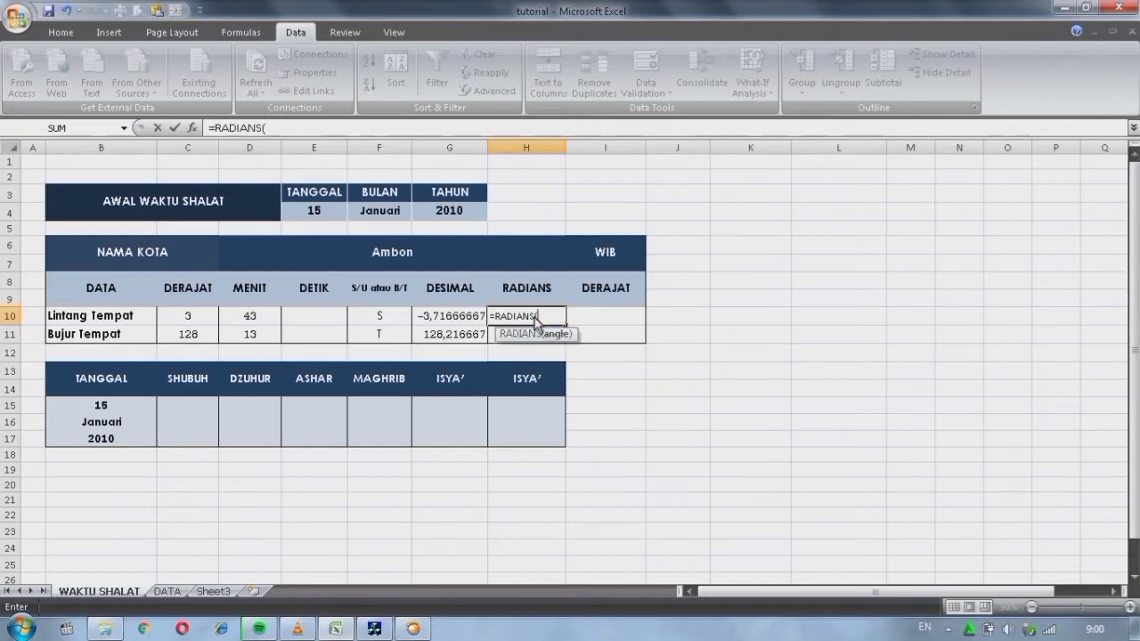
left_click(440, 318)
type(")")
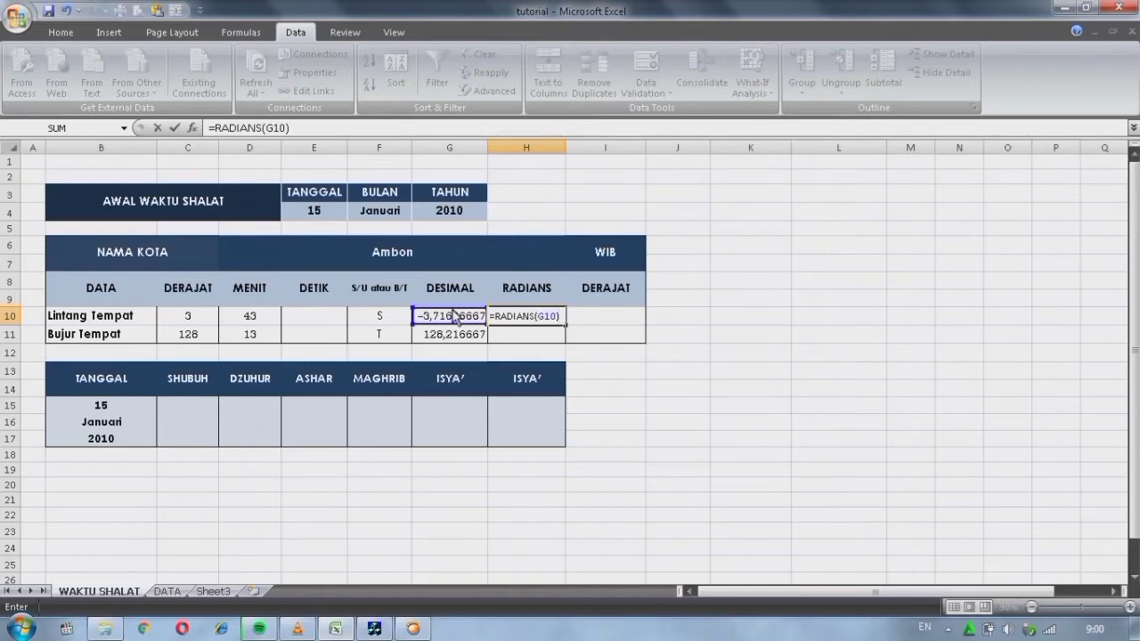
key("Return")
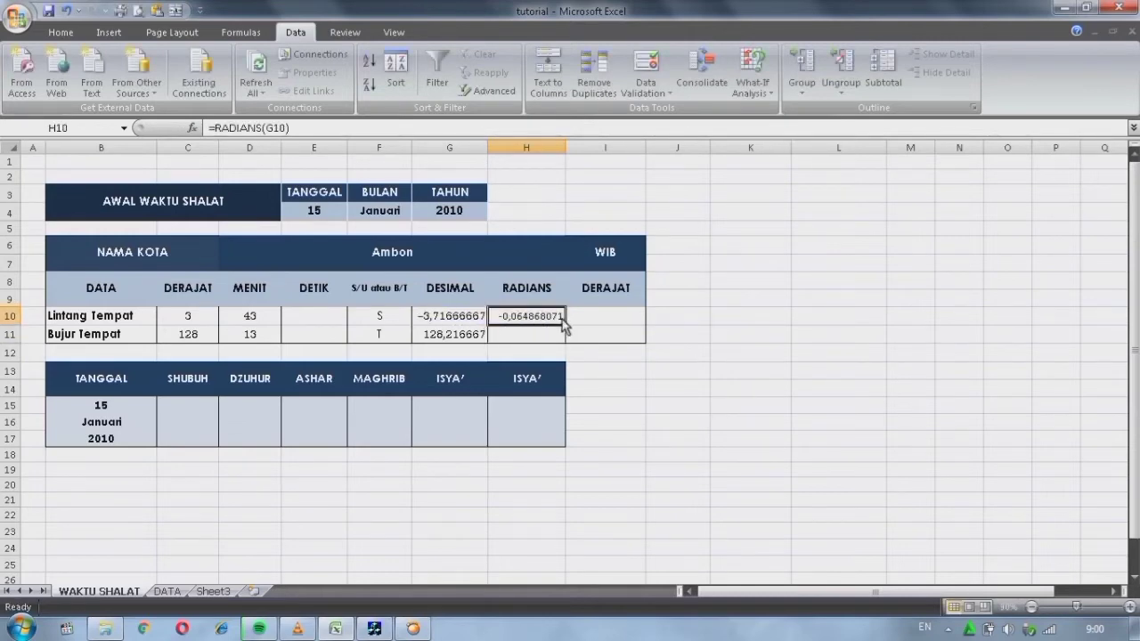
left_click_drag(564, 324, 572, 349)
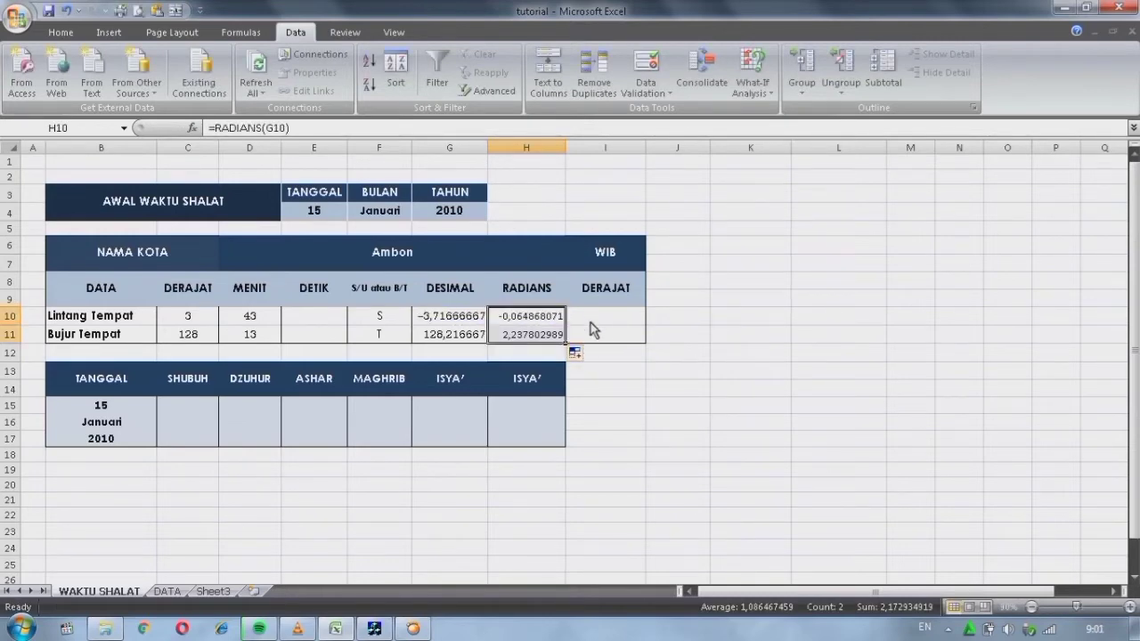
Copy the full TRUNC/ROUND degree-minute-second formula text from cell M18 of the DATA sheet
left_click(593, 317)
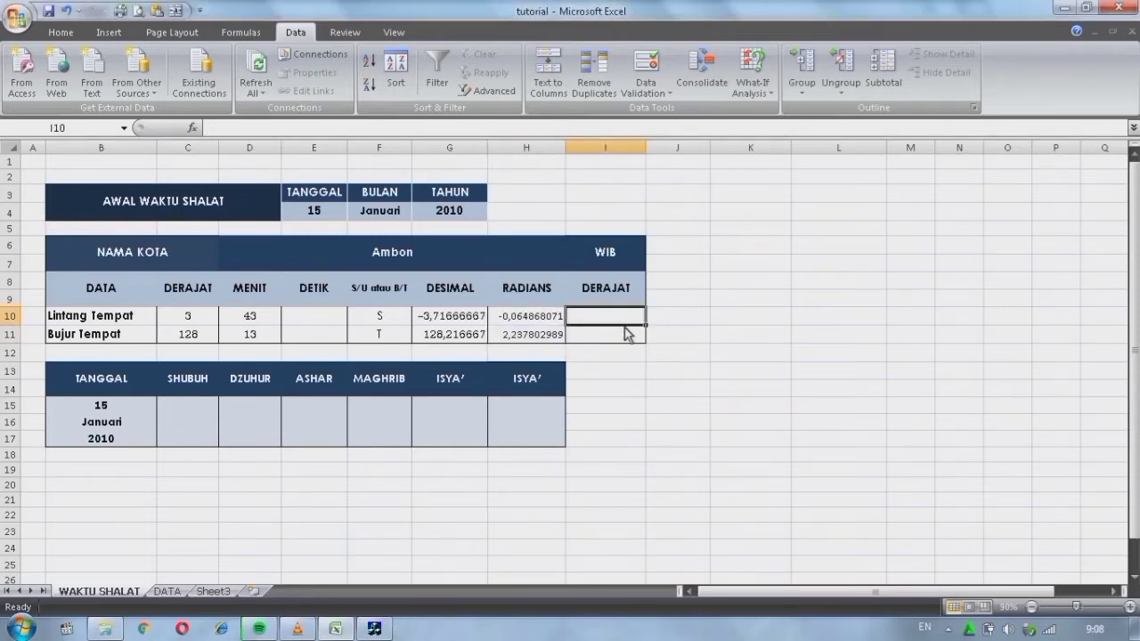
left_click(465, 317)
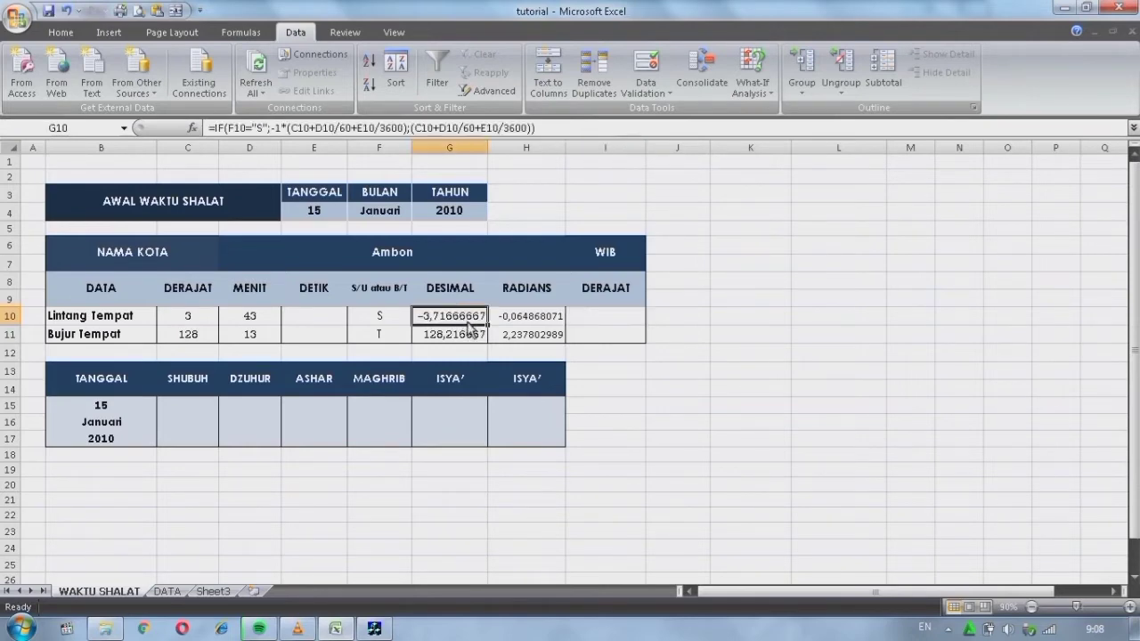
left_click(606, 323)
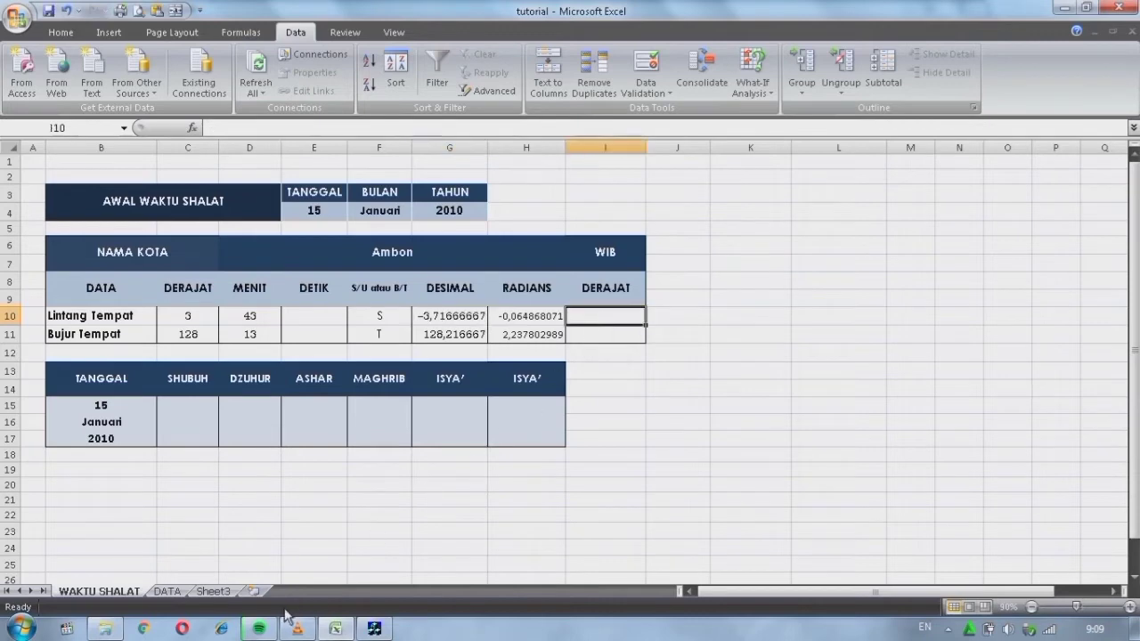
left_click(168, 591)
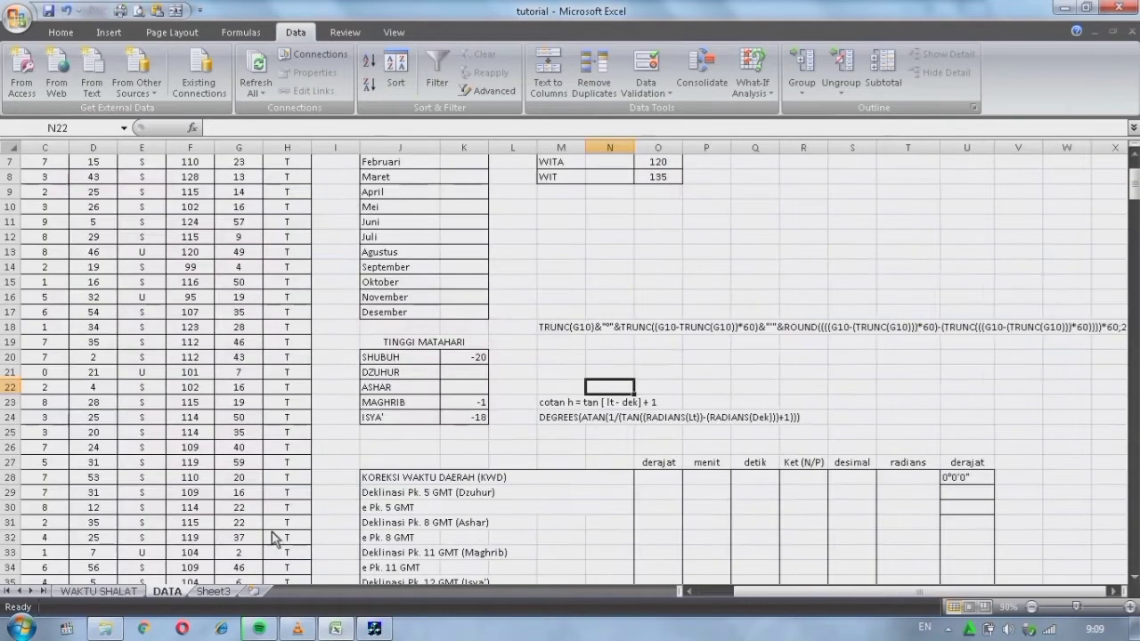
left_click(560, 330)
left_click(942, 130)
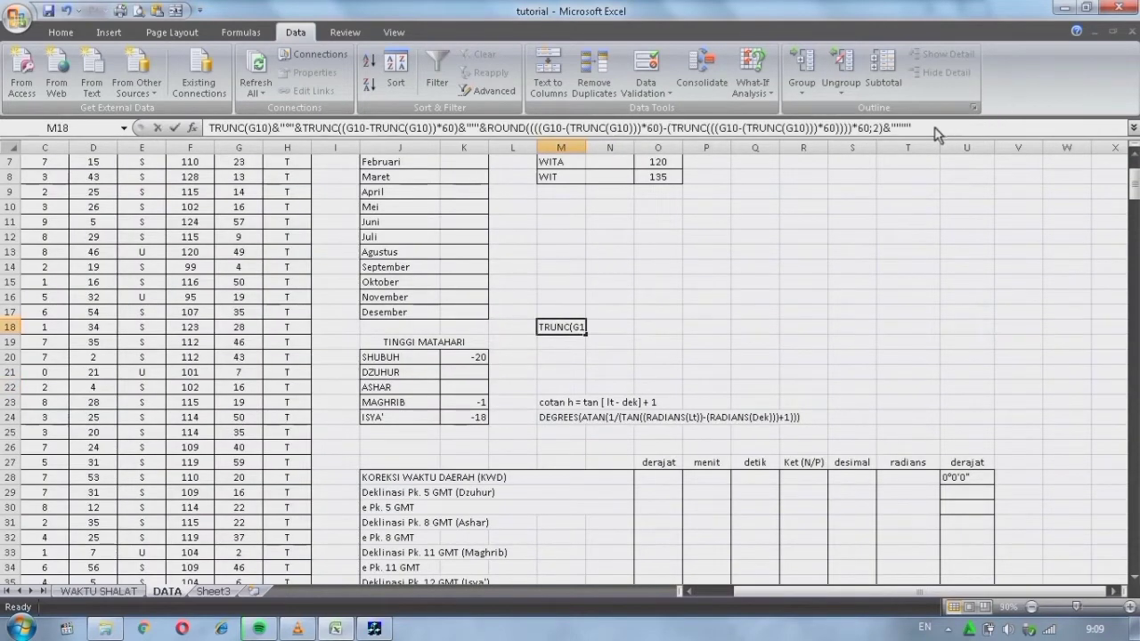
left_click_drag(210, 127, 256, 143)
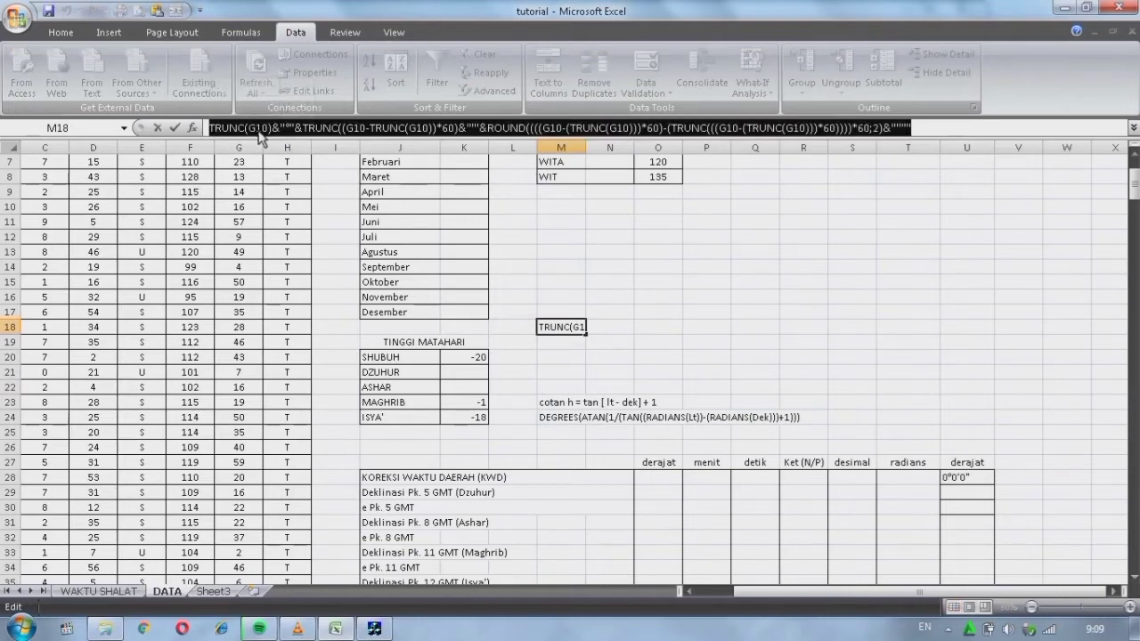
right_click(258, 134)
left_click(294, 166)
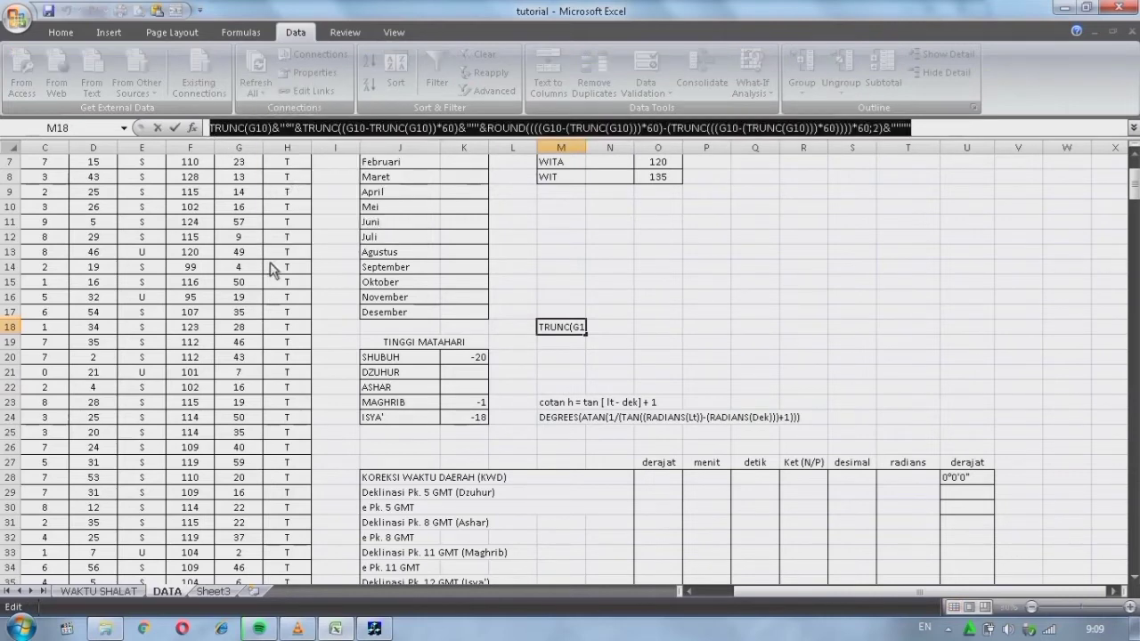
Paste the copied TRUNC/ROUND text into the DERAJAT cell I10 of the WAKTU SHALAT sheet and make it a formula with a leading =
left_click(136, 593)
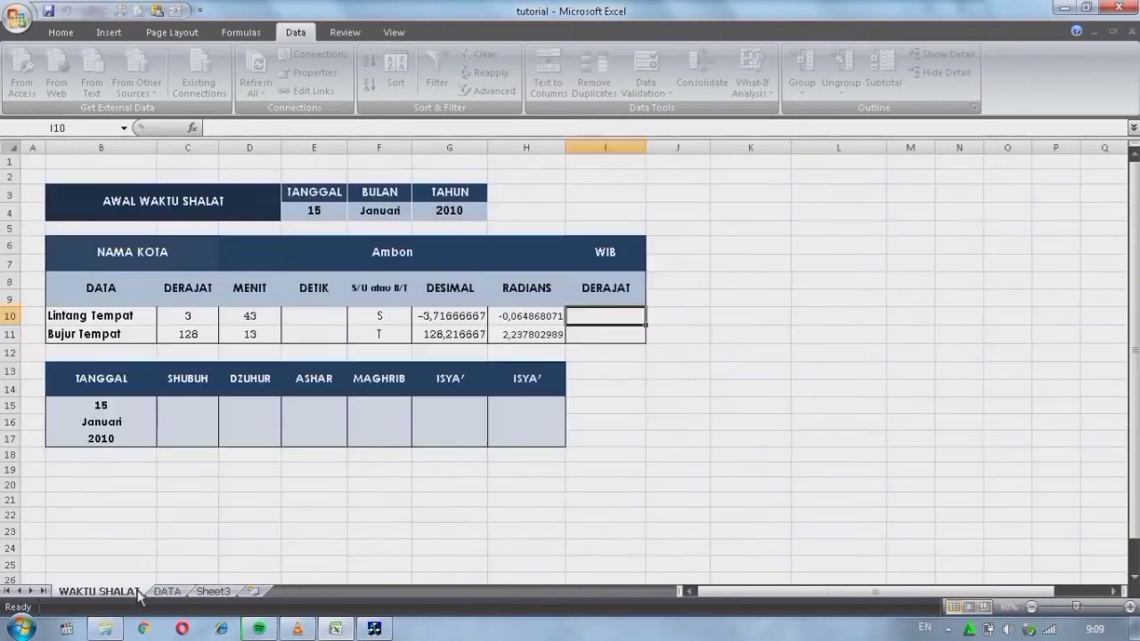
left_click(475, 129)
key("ctrl+v")
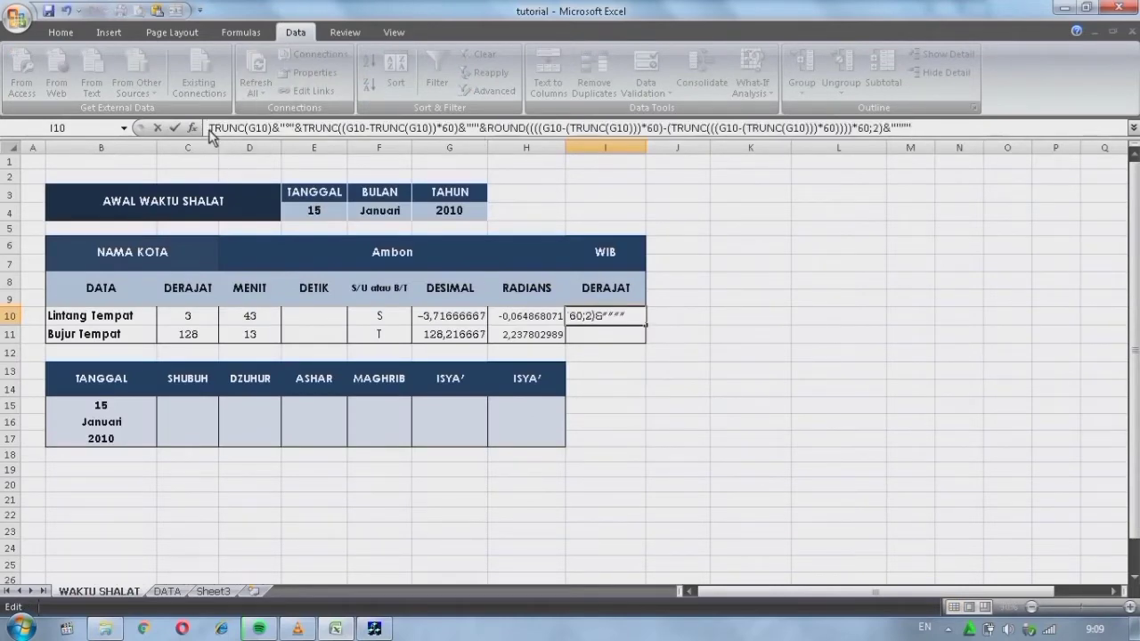
left_click(212, 130)
type("=")
left_click(579, 316)
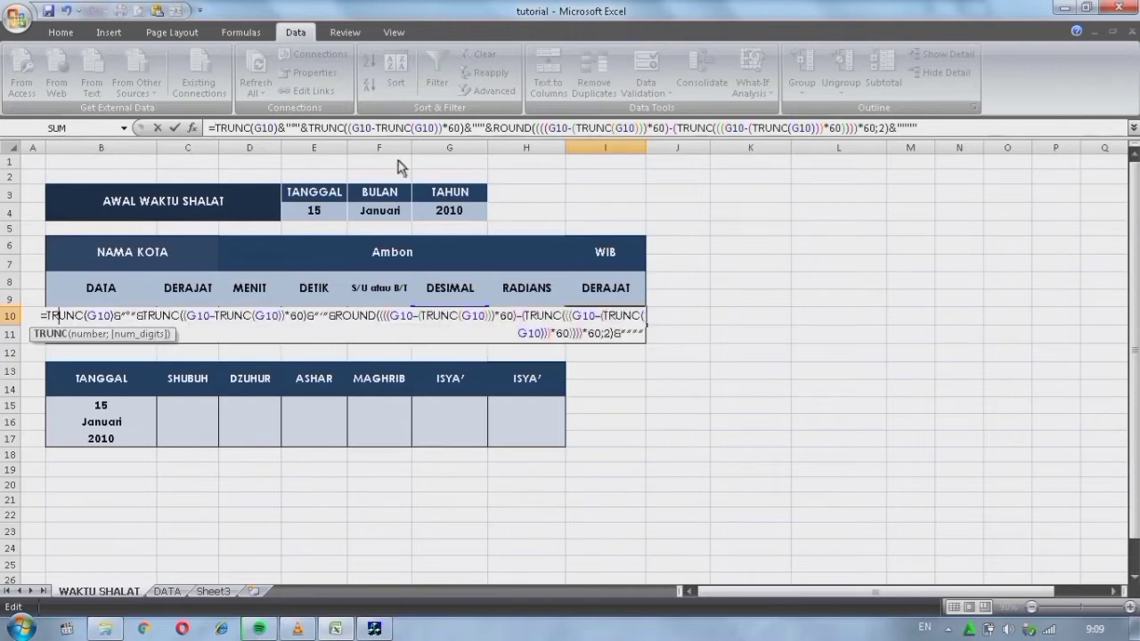
left_click(276, 130)
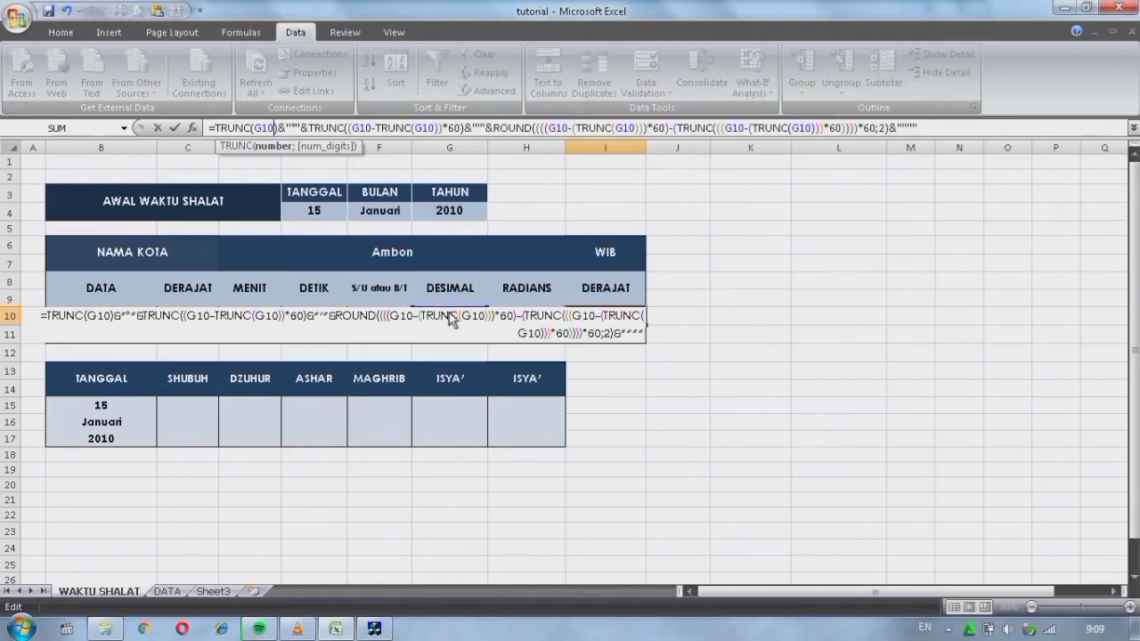
left_click(951, 133)
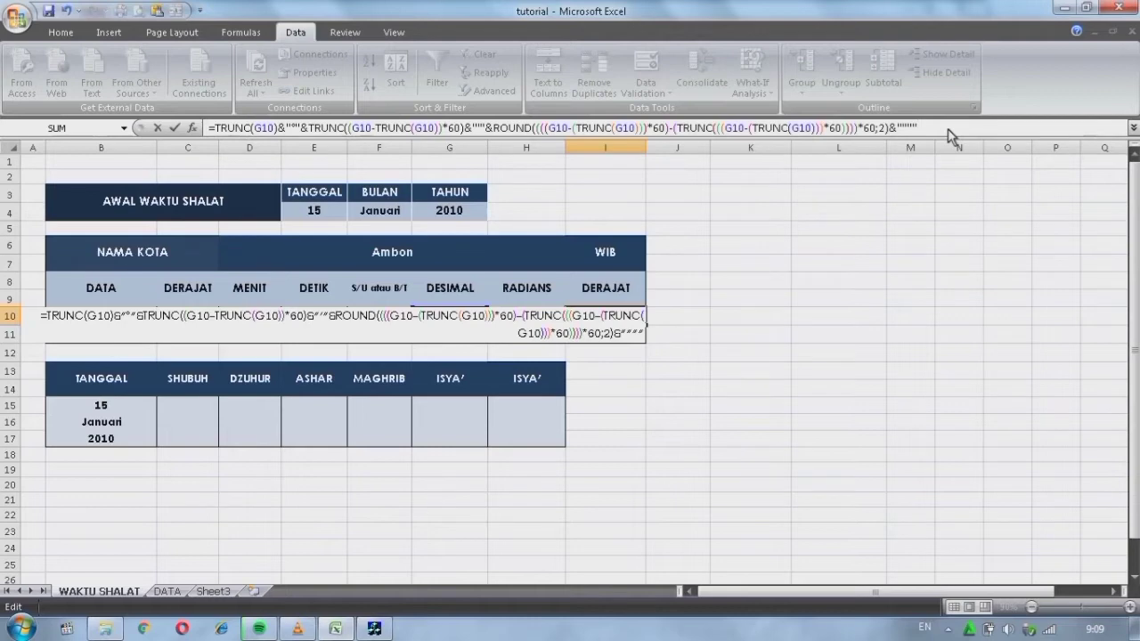
key("Return")
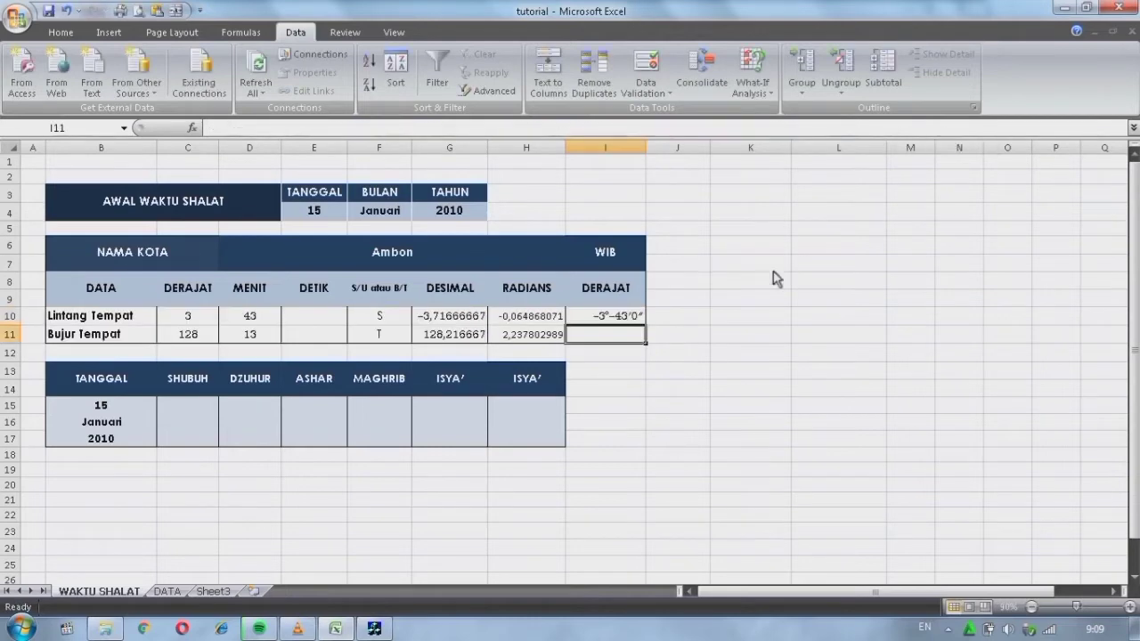
Fill the DERAJAT formula from I10 down to the Bujur Tempat cell I11
left_click(634, 316)
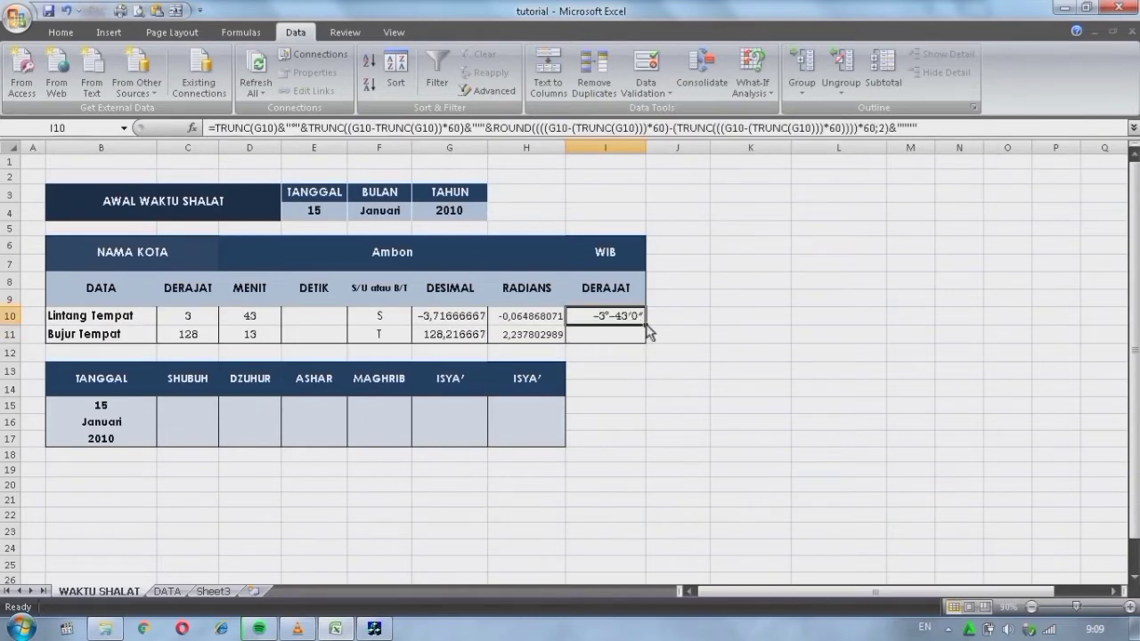
left_click_drag(648, 331, 650, 340)
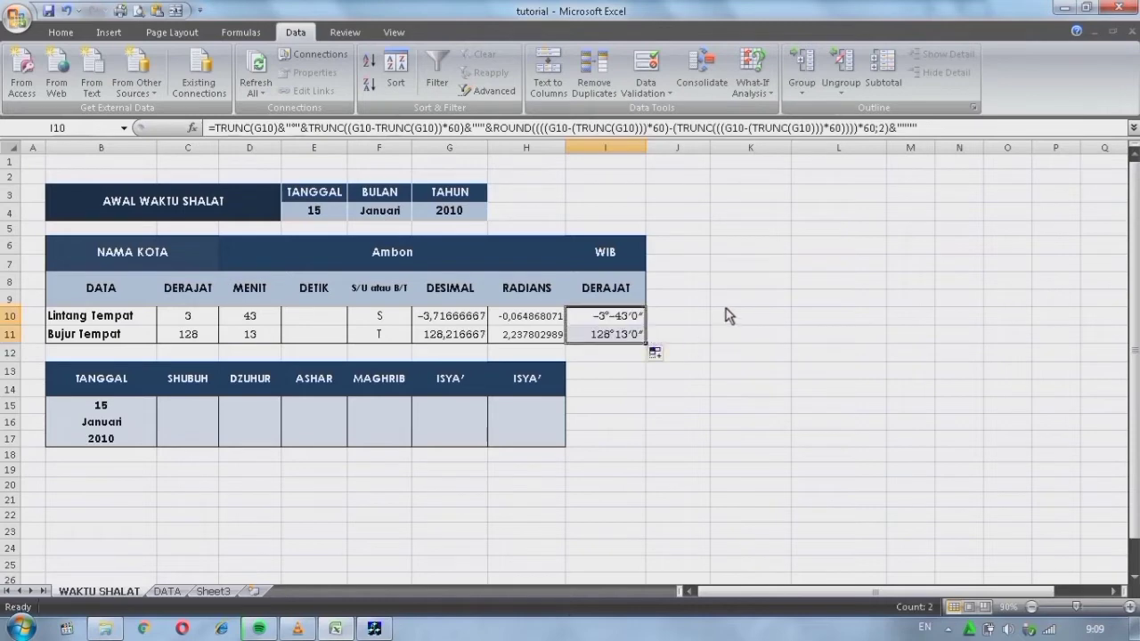
left_click(728, 315)
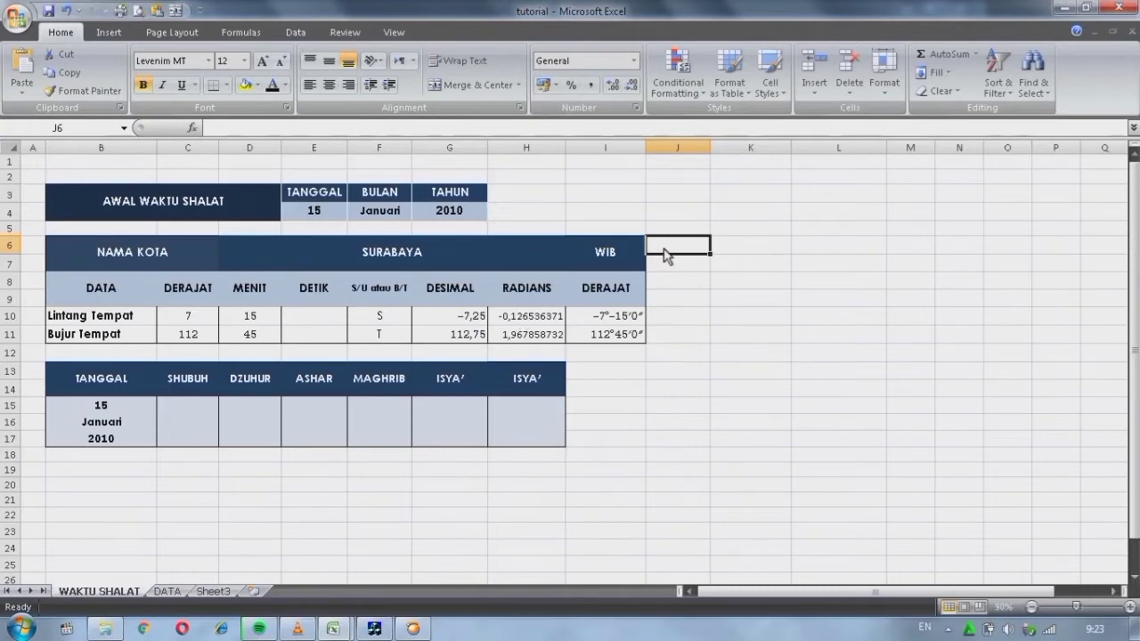
Begin a VLOOKUP formula in cell J6 of the WAKTU SHALAT sheet, using the time-zone cell I6 as the lookup value
left_click(168, 592)
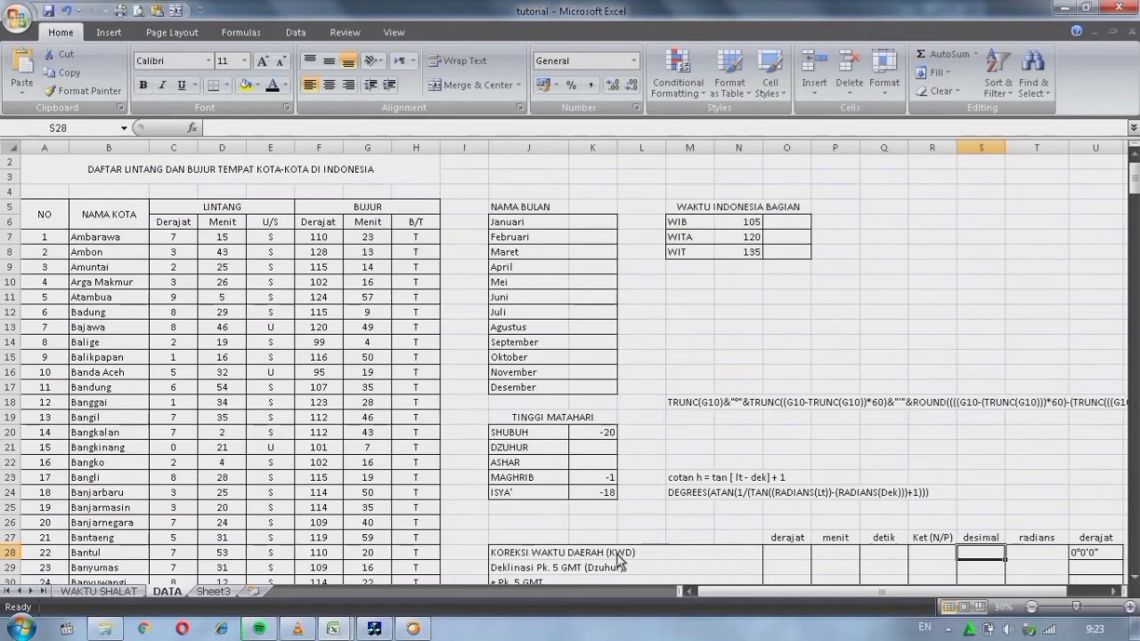
left_click(113, 590)
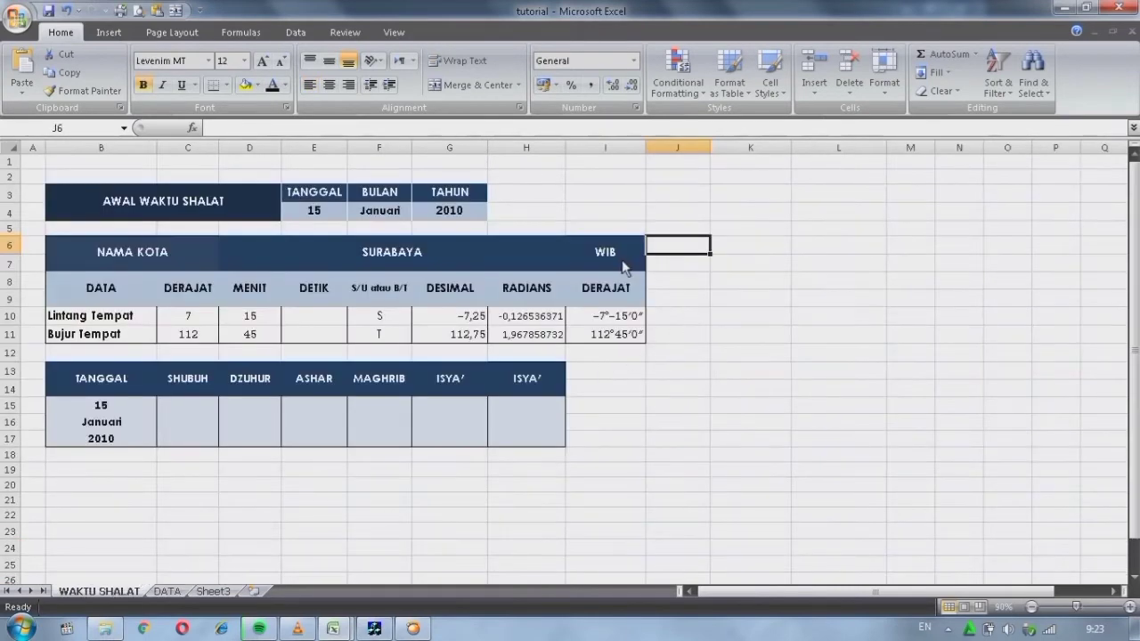
double_click(672, 251)
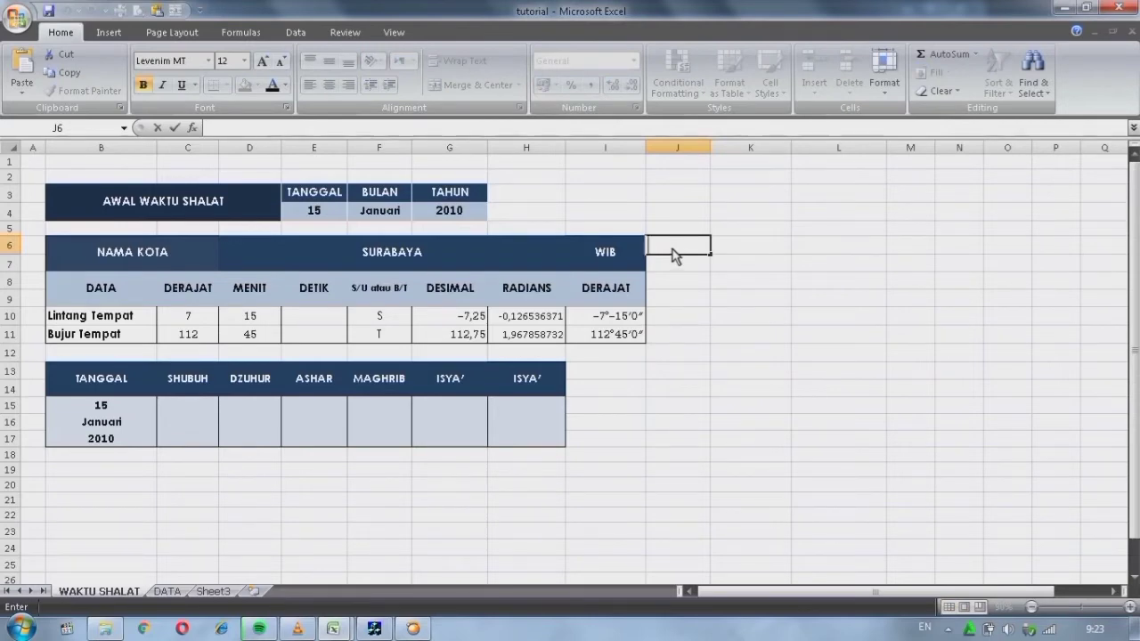
type("=")
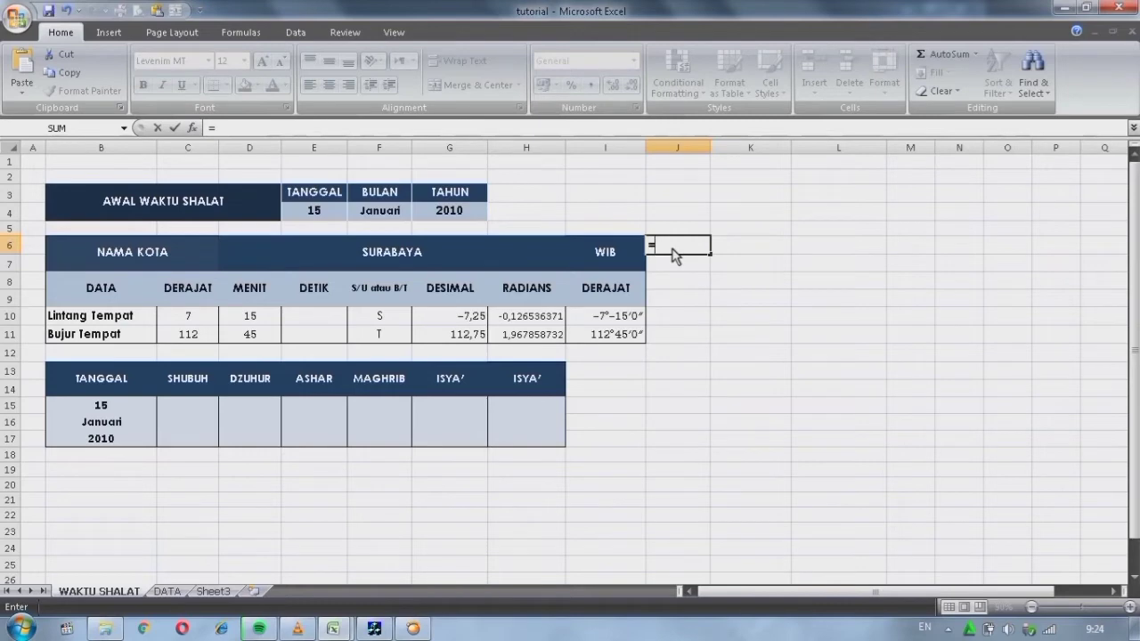
type("VLOO")
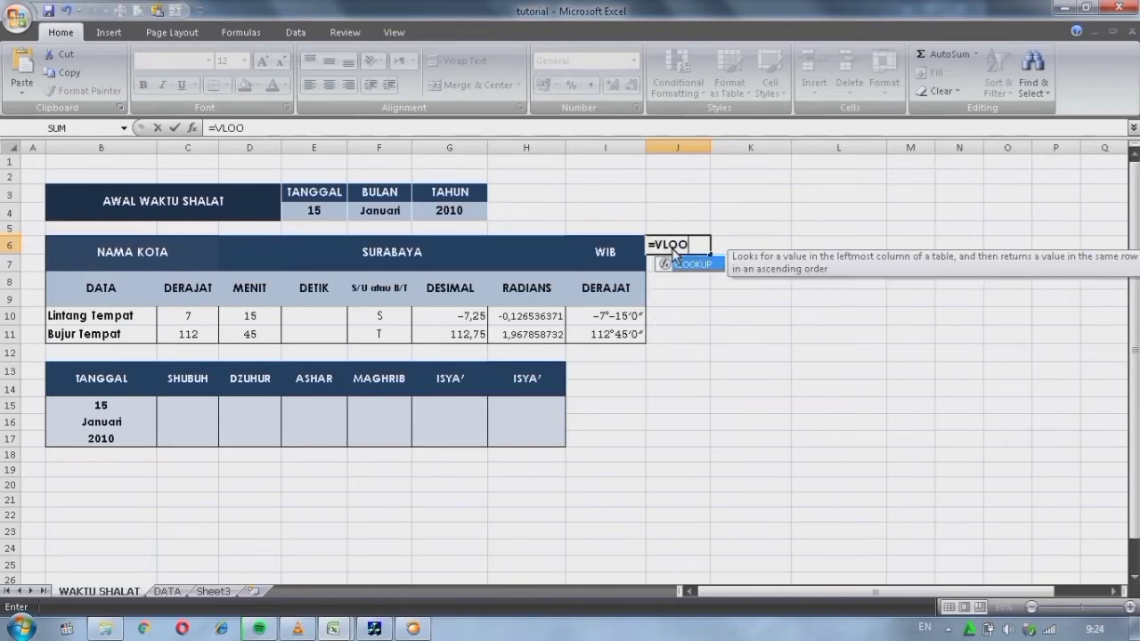
type("KUP(")
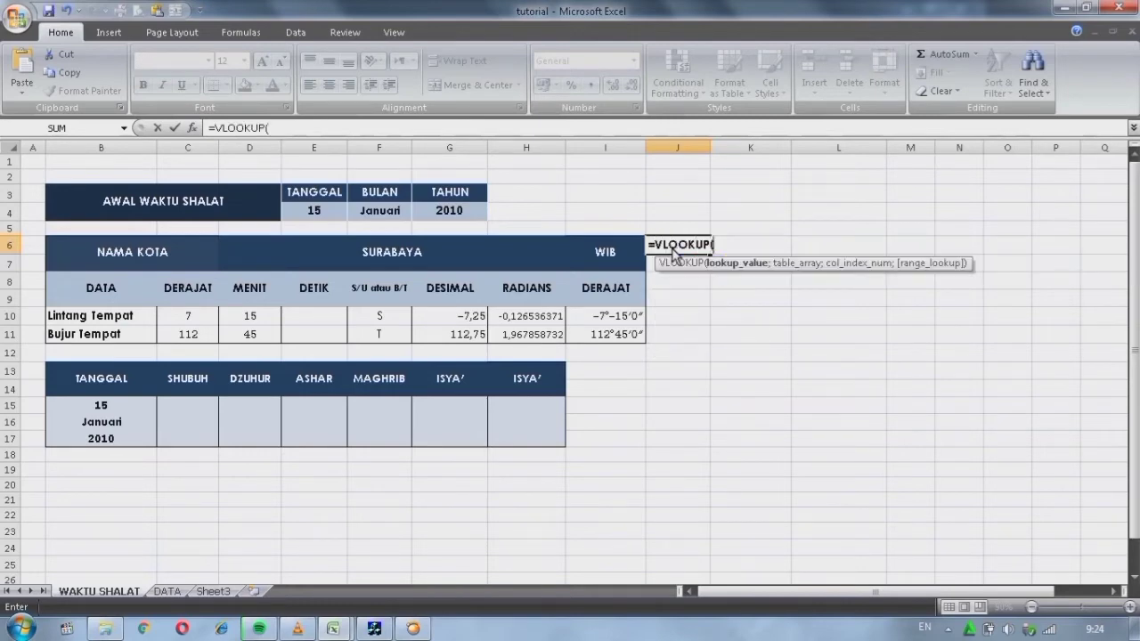
left_click(597, 253)
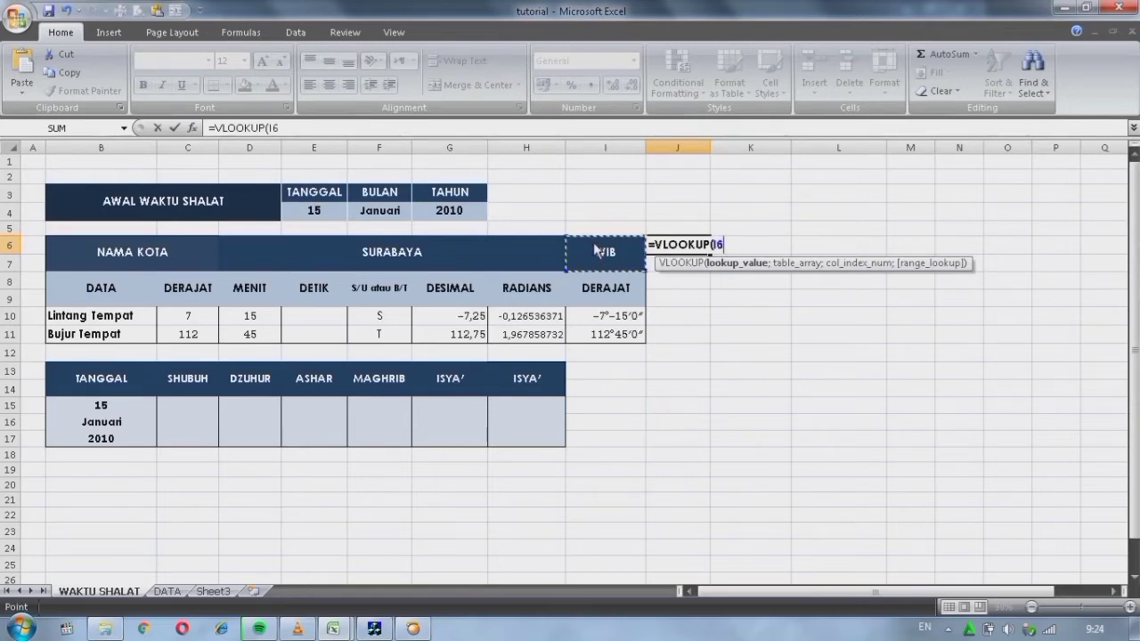
type(";")
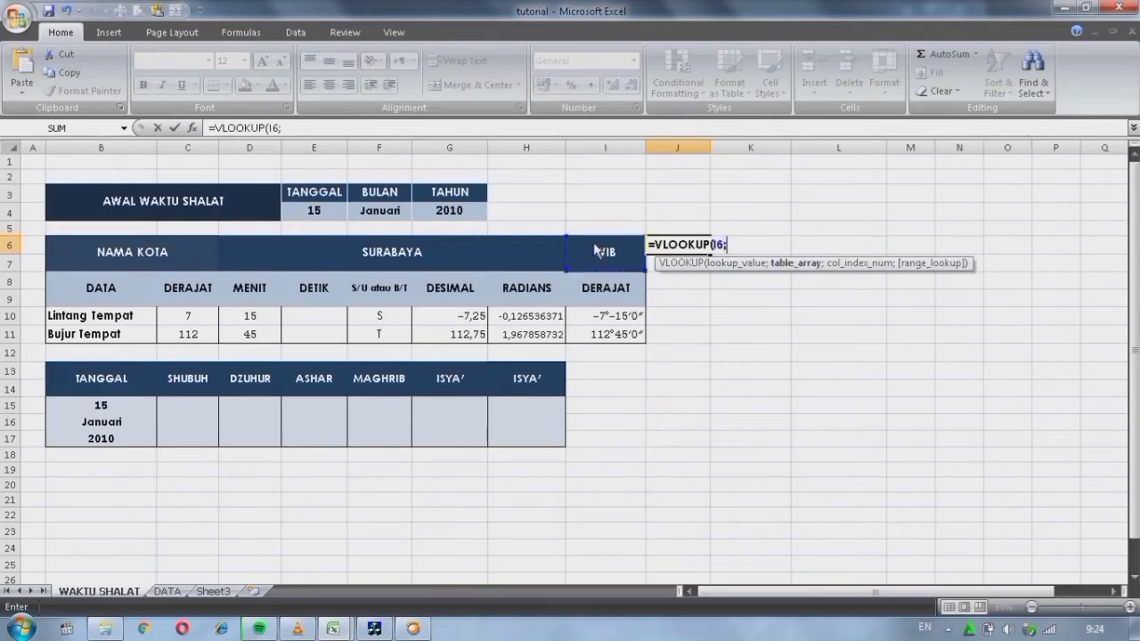
Complete the J6 VLOOKUP with the absolute time-zone range DATA!$M$6:$N$8, column index 2 and match type 0
left_click(169, 592)
left_click_drag(693, 222, 738, 256)
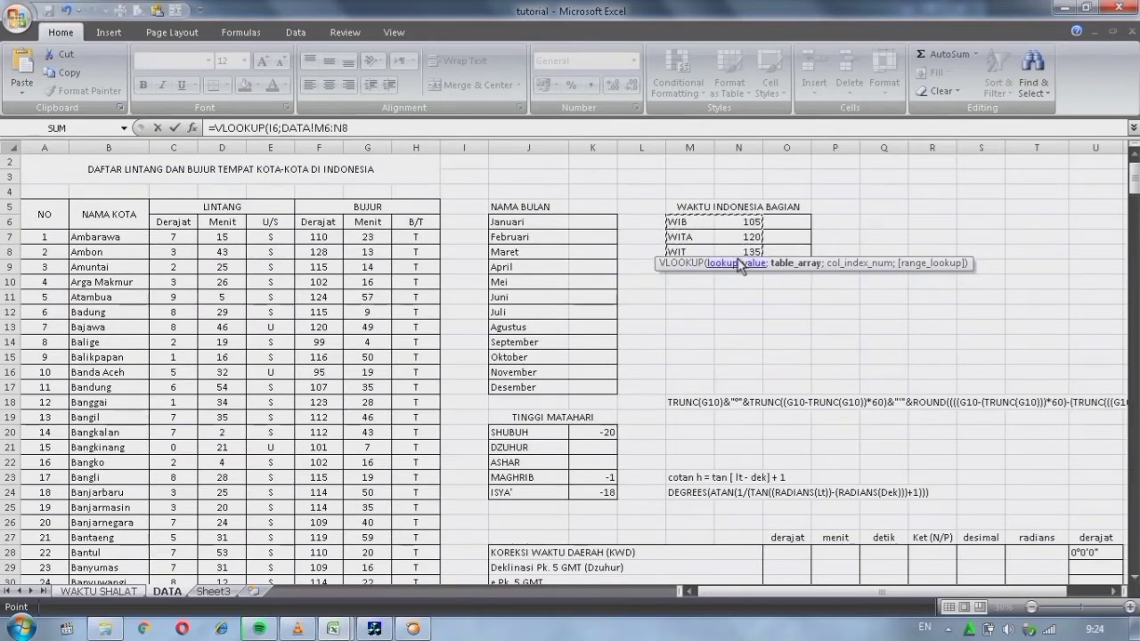
key("F4")
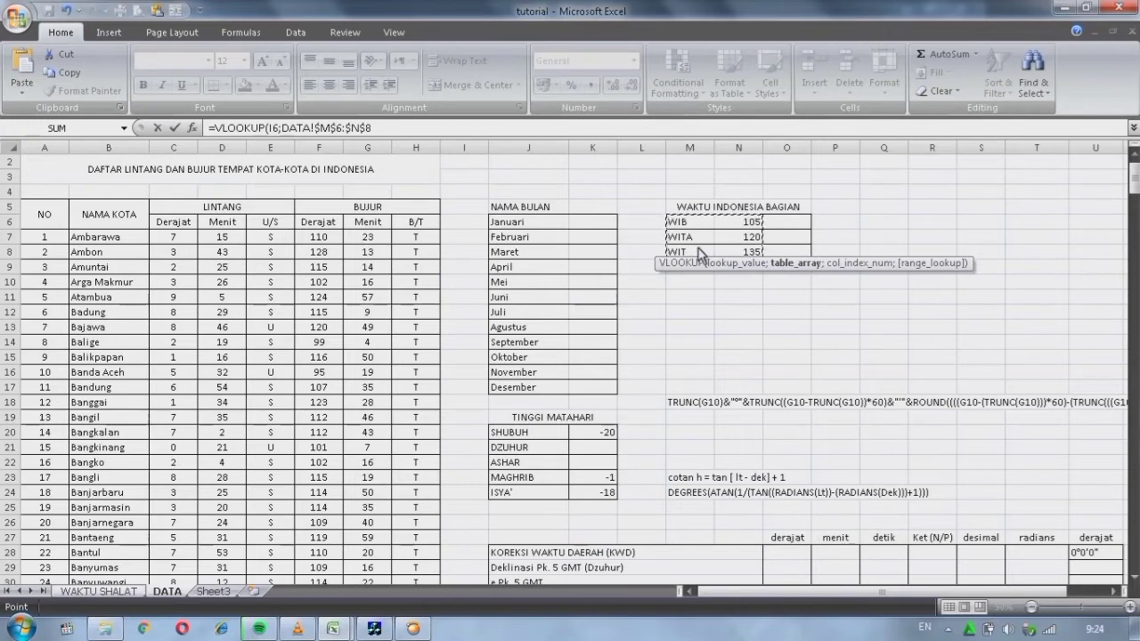
left_click(515, 130)
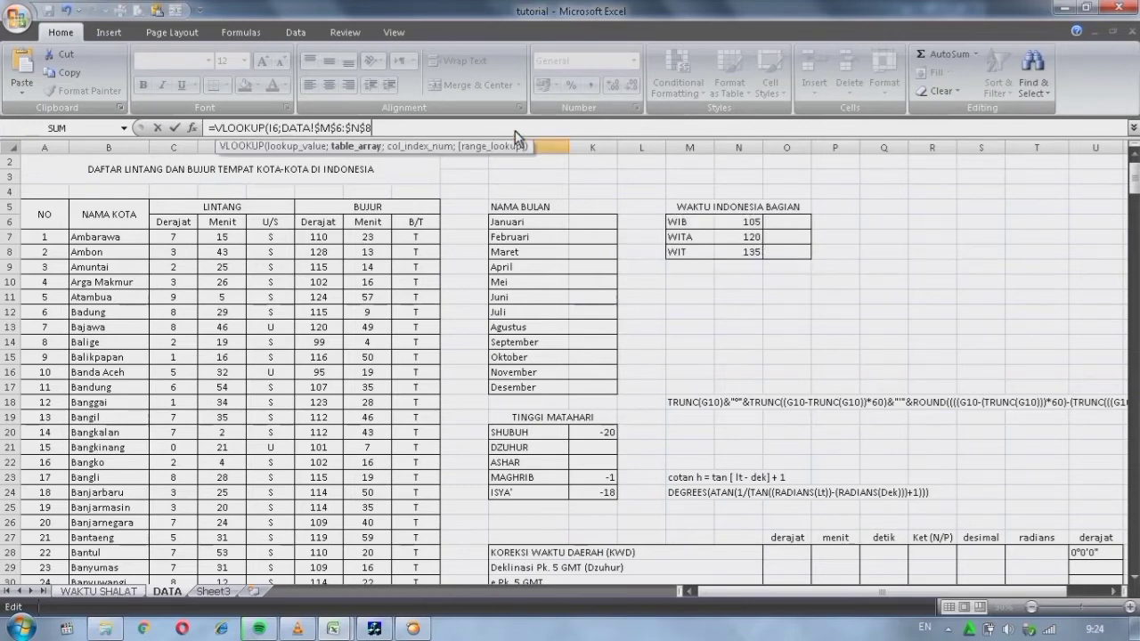
type(";")
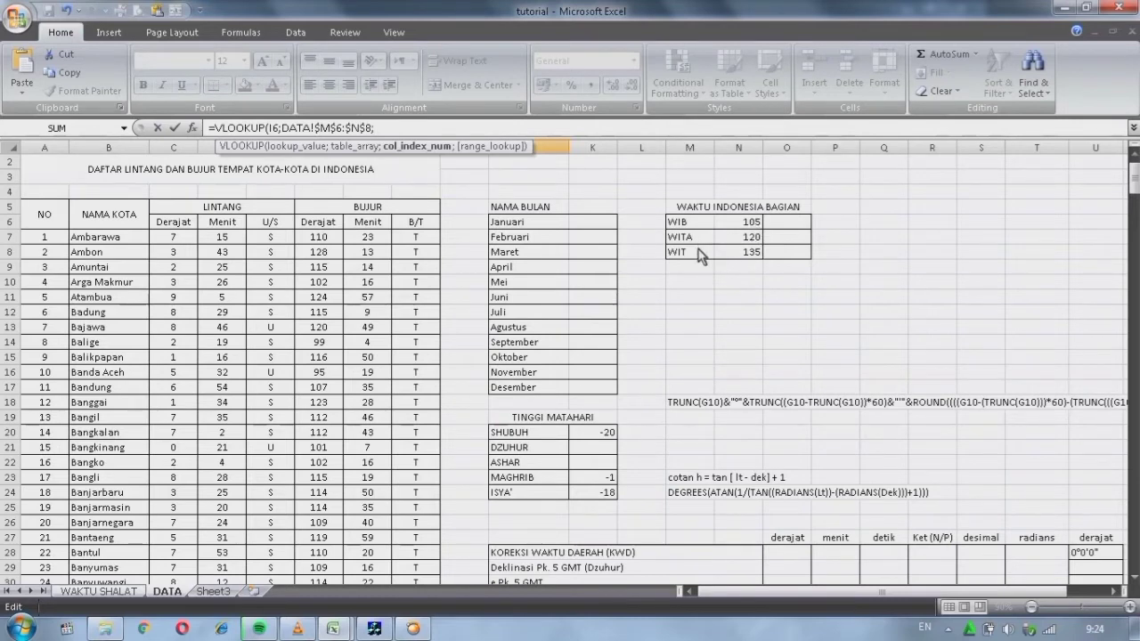
type("2;")
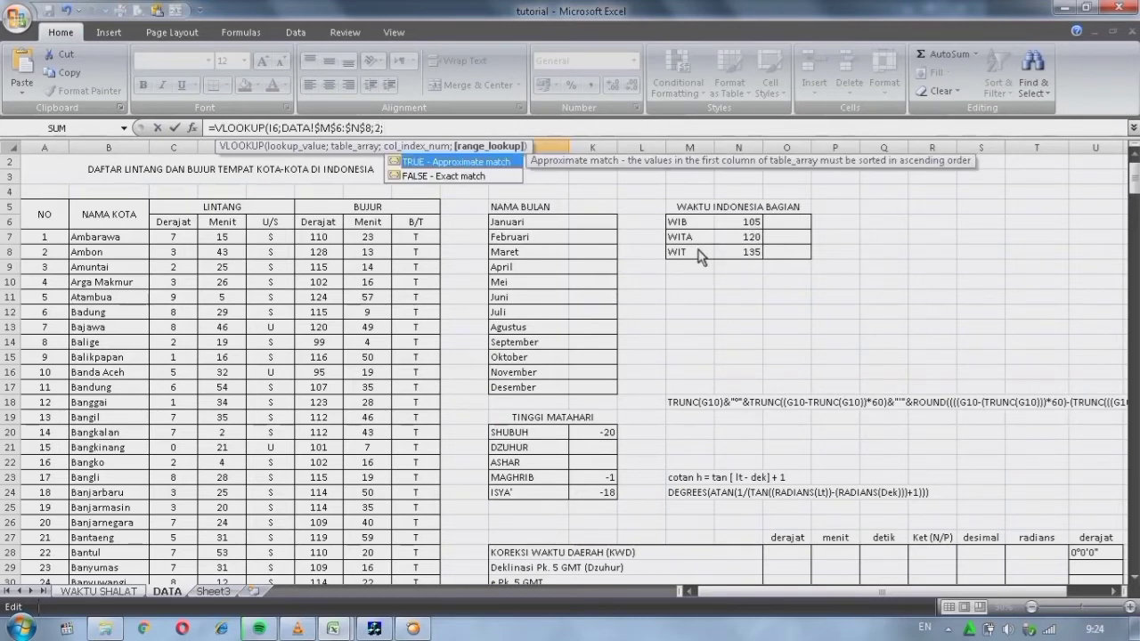
type("0)")
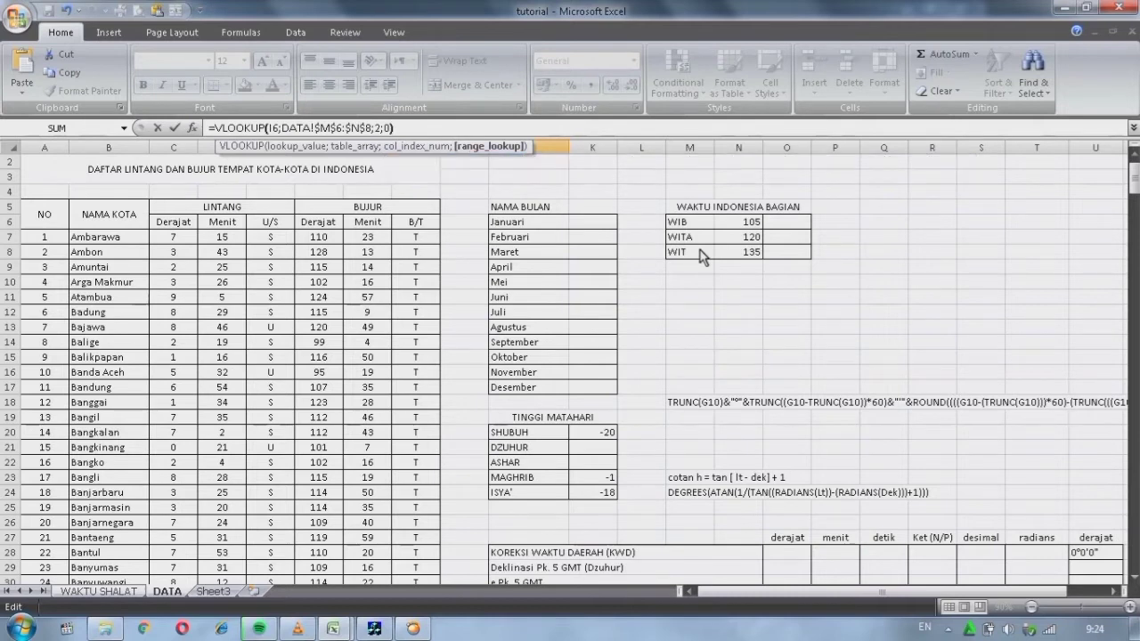
key("Return")
left_click(698, 250)
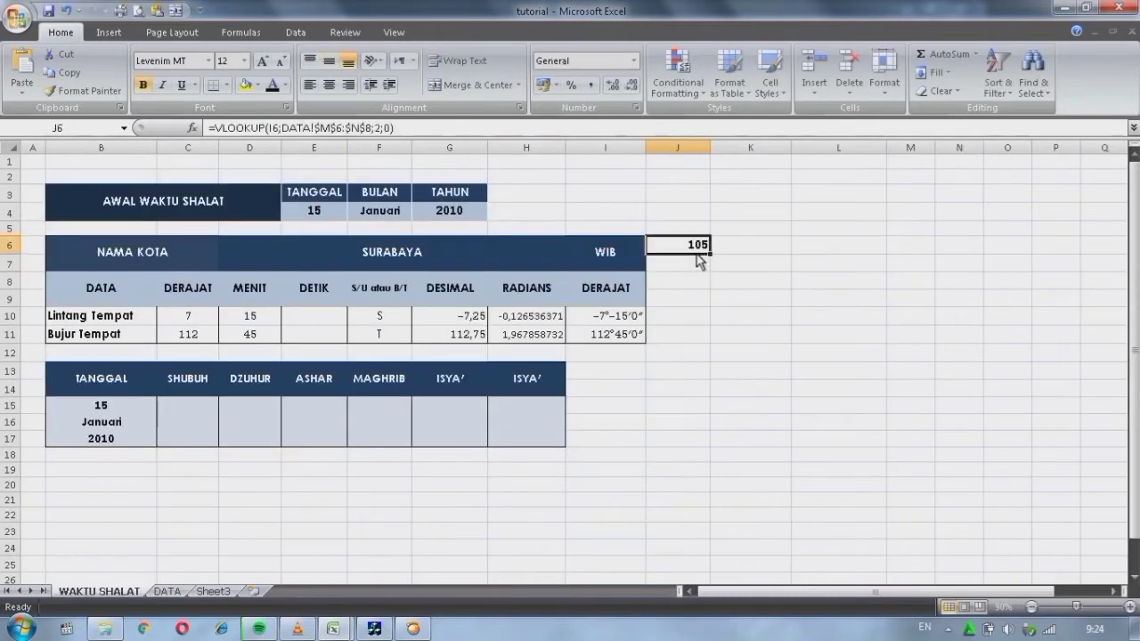
left_click(698, 284)
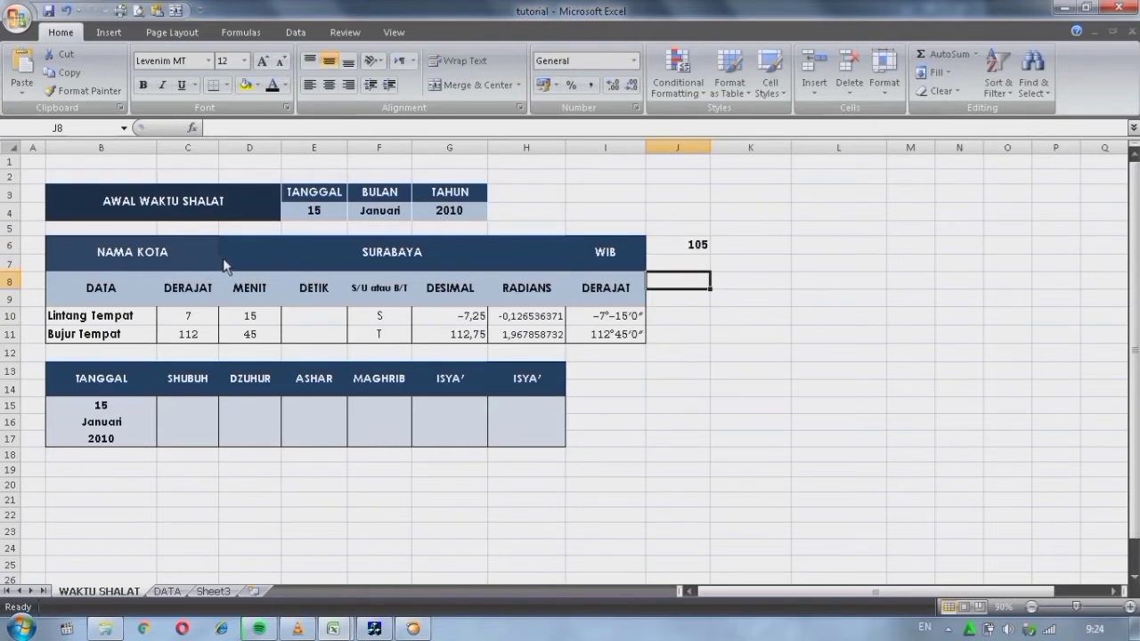
Enter =('WAKTU SHALAT'!J6-'WAKTU SHALAT'!G11)/15 in the desimal cell S28 of the KOREKSI WAKTU DAERAH (KWD) row on the DATA sheet
left_click(166, 591)
scroll(815, 457, "down", 2)
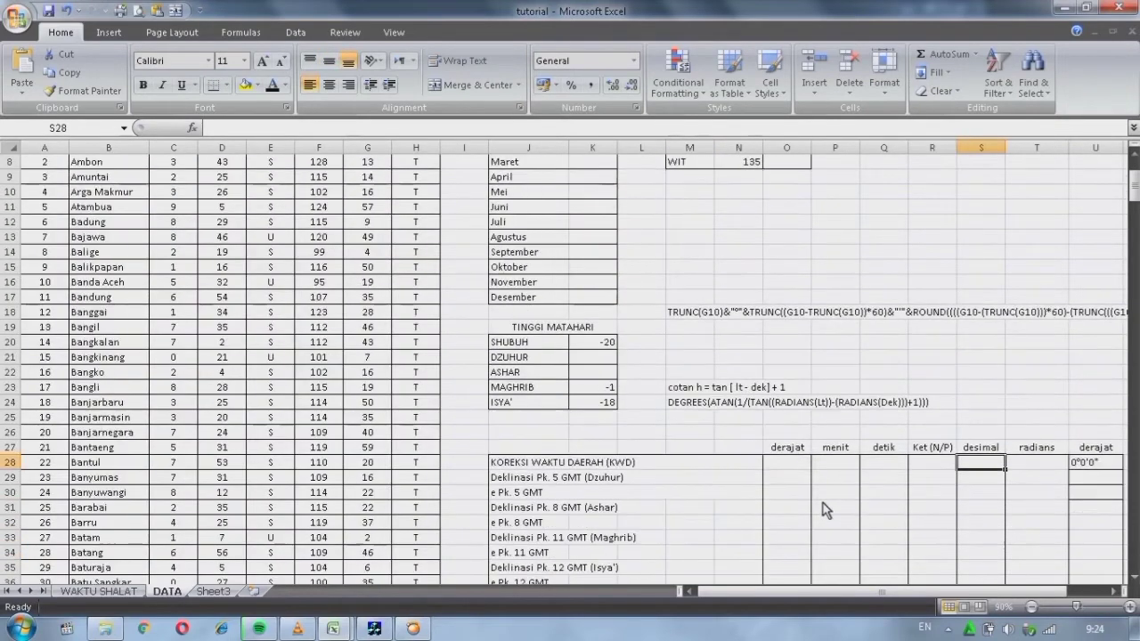
scroll(1003, 465, "down", 1)
left_click(978, 446)
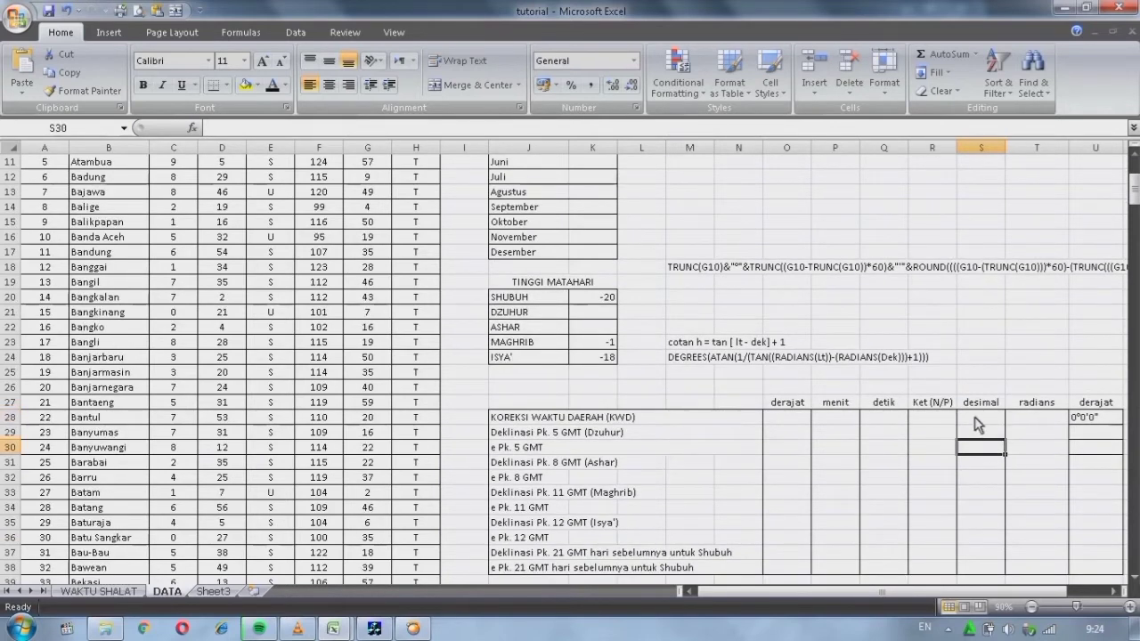
double_click(972, 419)
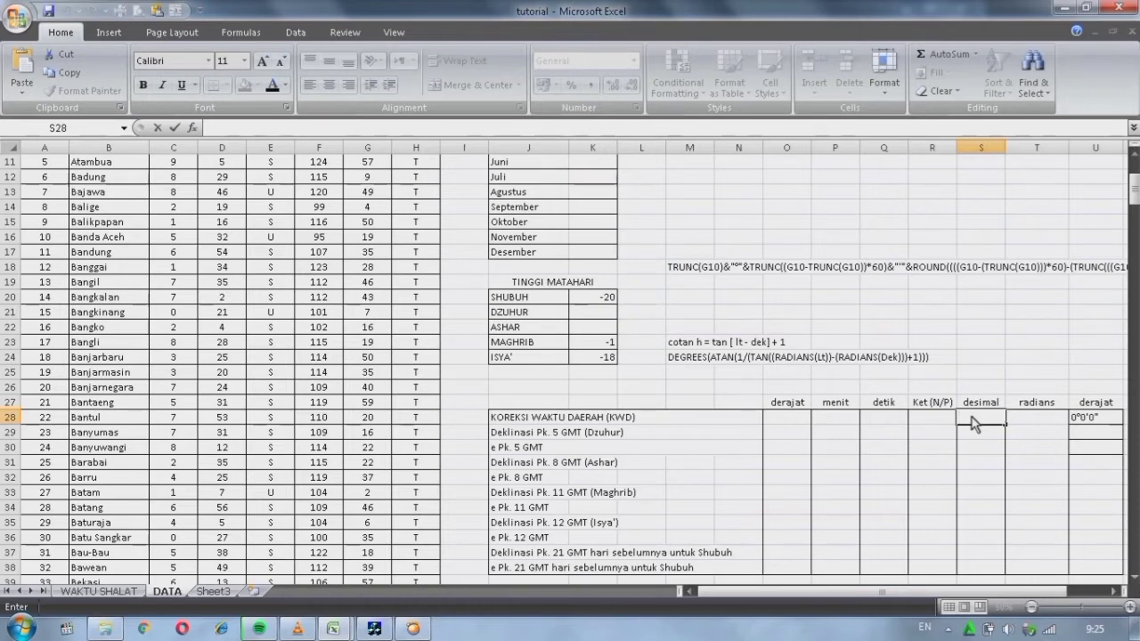
type("=")
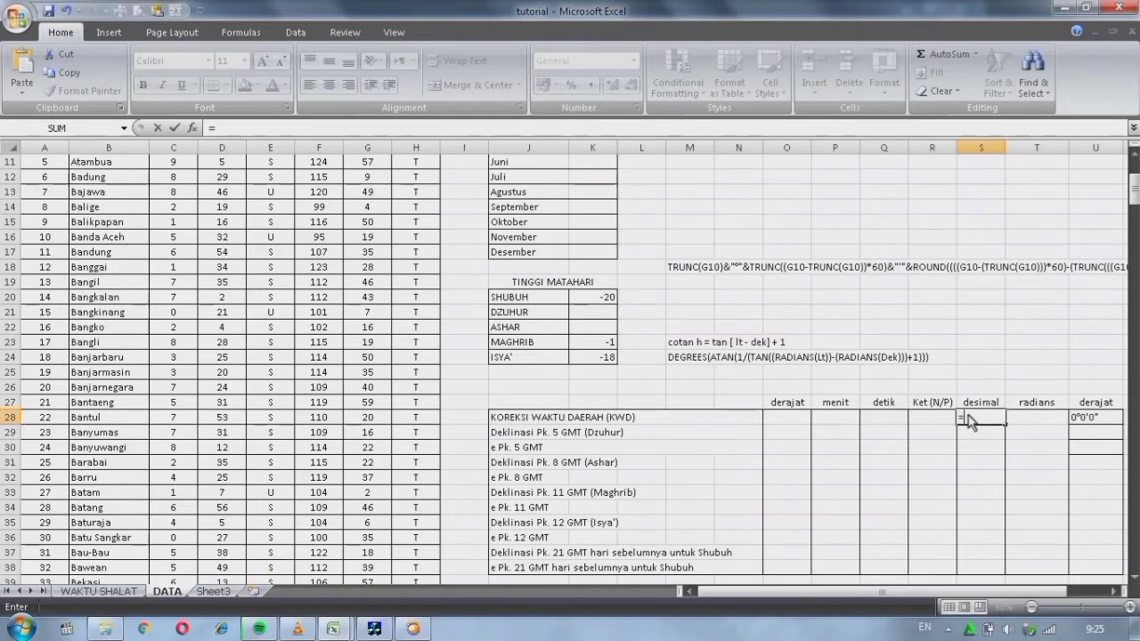
type("(")
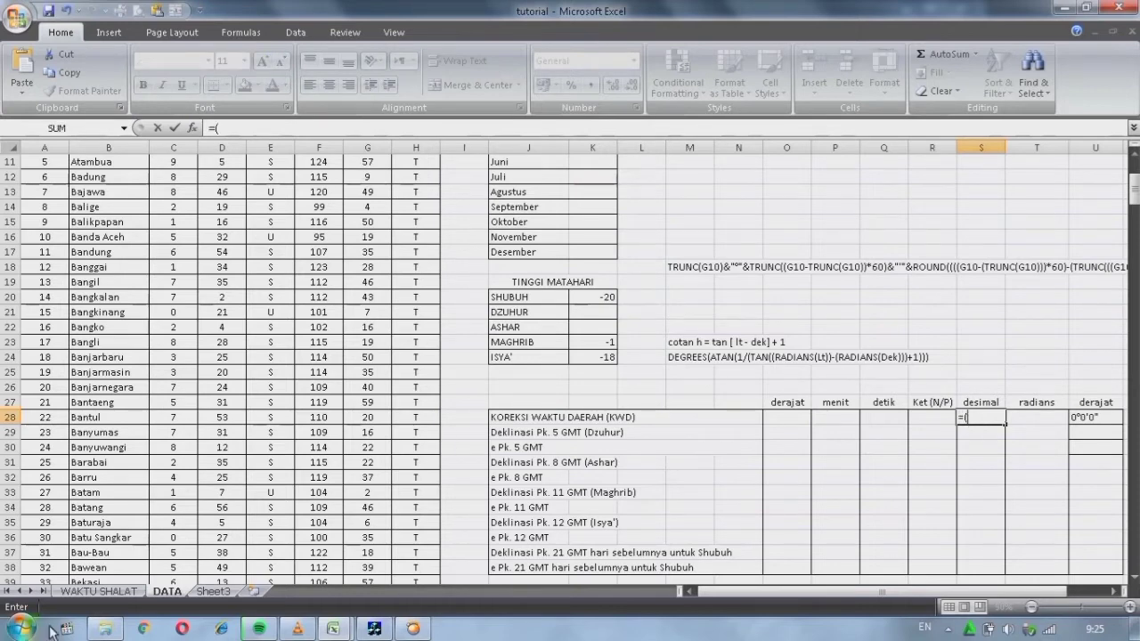
left_click(94, 592)
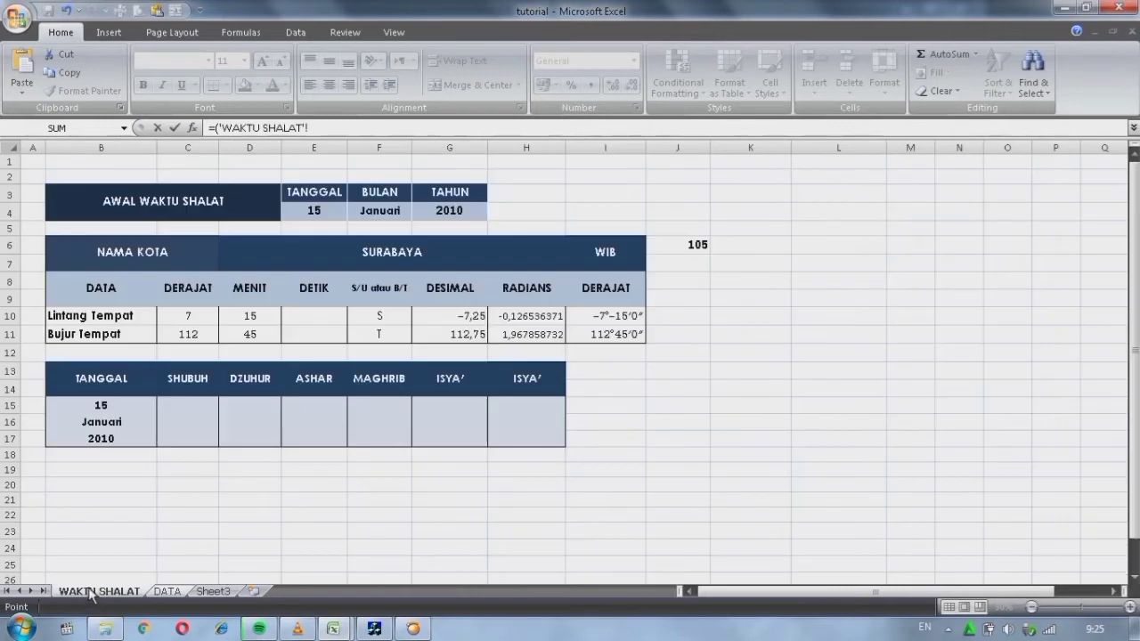
left_click(700, 246)
type("-")
left_click(475, 343)
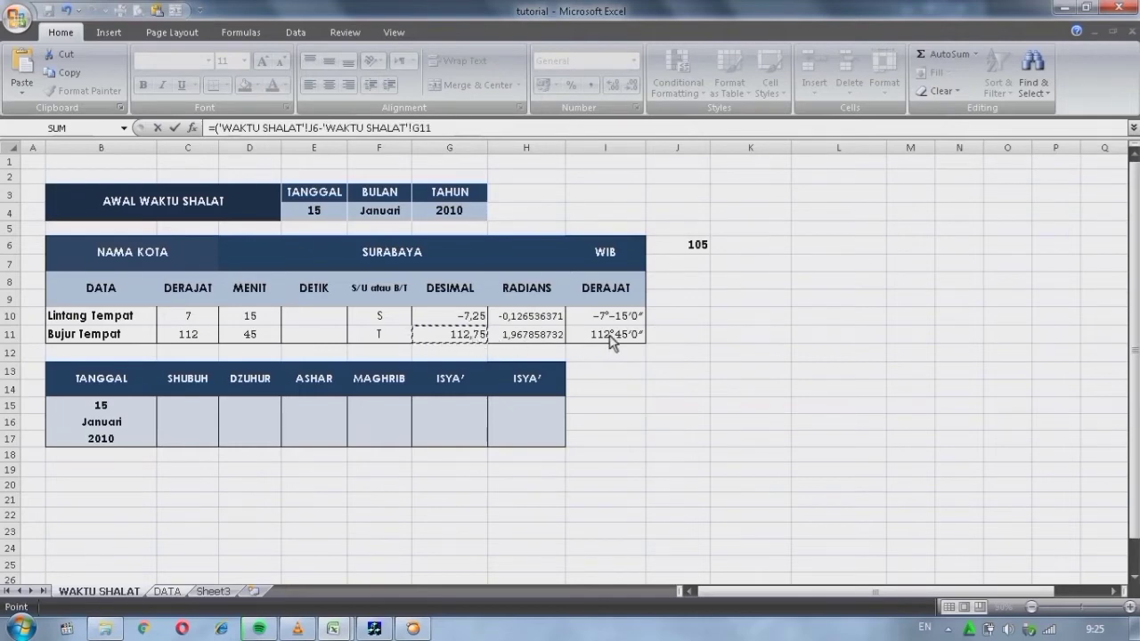
type(")/15")
key("Return")
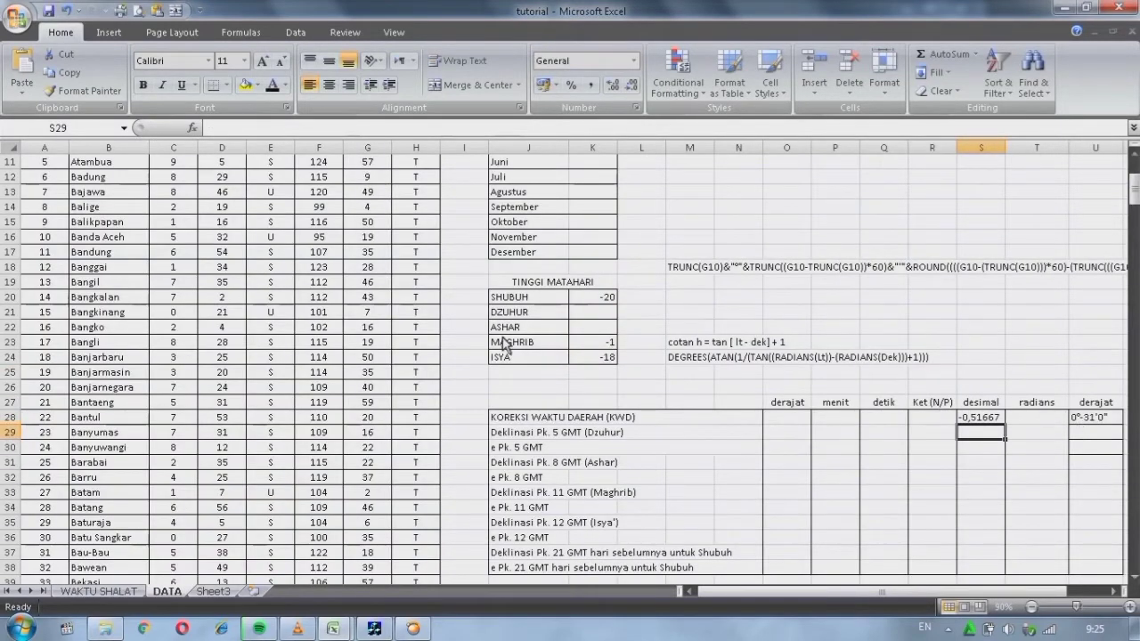
Switch to the Winhisab ephemeris for 15/1/2010, and move and narrow its window to sit beside the DATA sheet's declination table
left_click(830, 463)
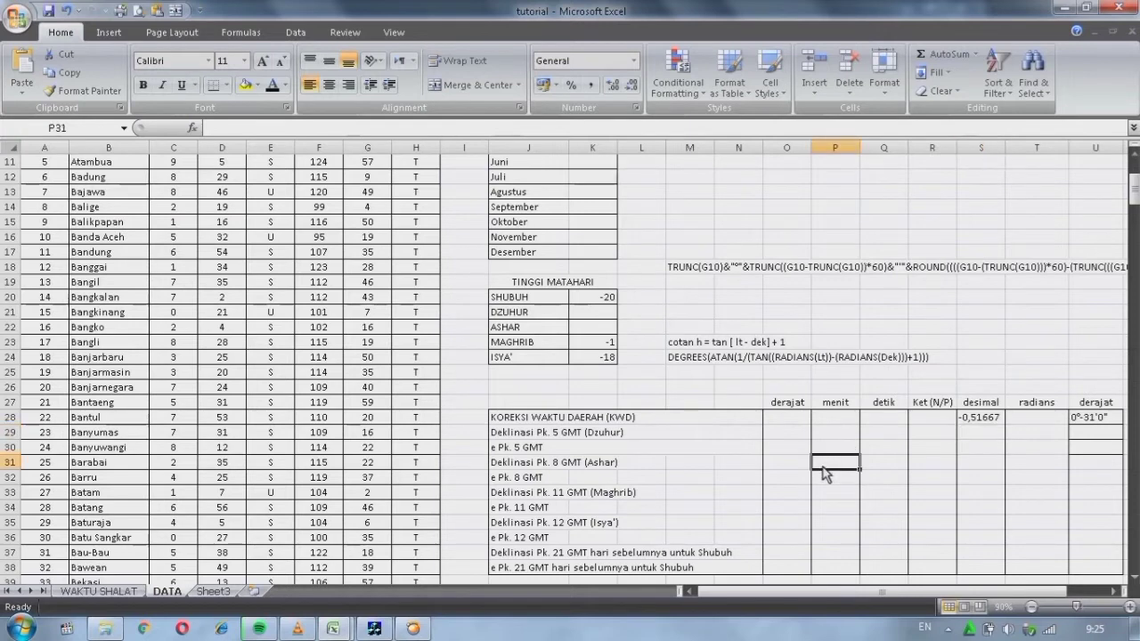
left_click(789, 436)
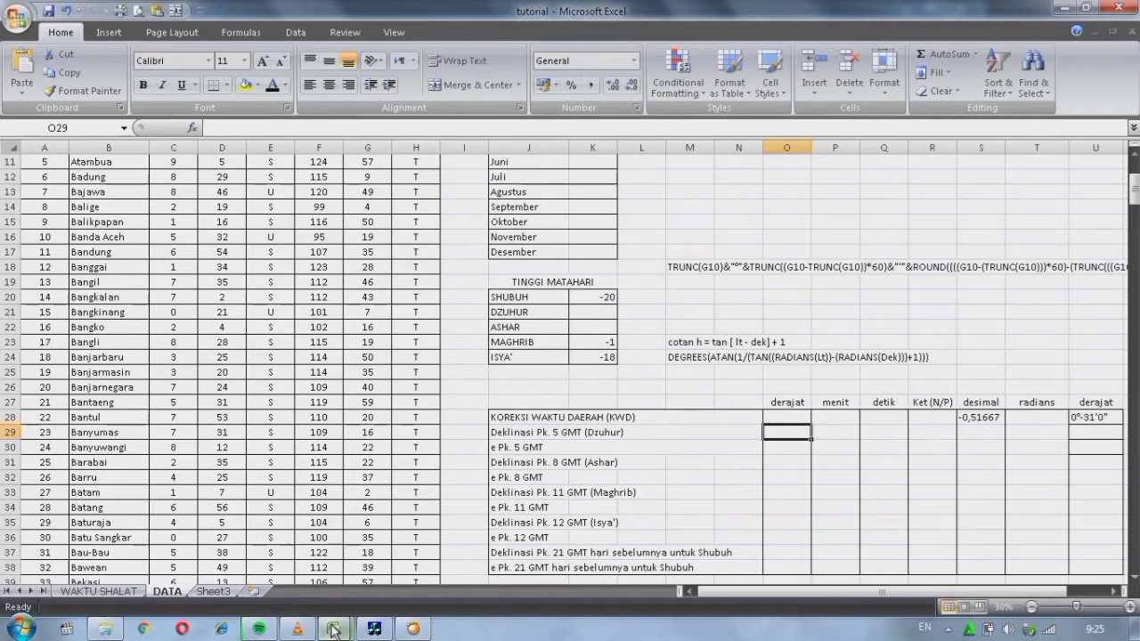
left_click(373, 630)
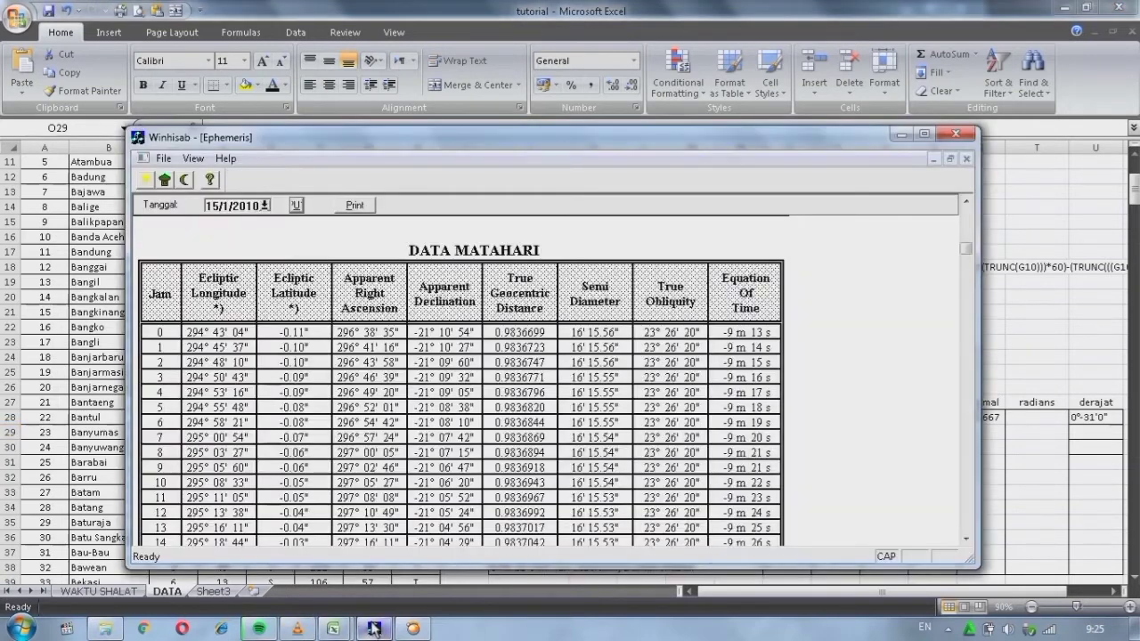
mouse_move(962, 250)
left_mouse_down()
mouse_move(965, 290)
mouse_move(964, 262)
mouse_move(976, 257)
mouse_move(968, 228)
left_mouse_up()
left_click_drag(644, 132, 536, 41)
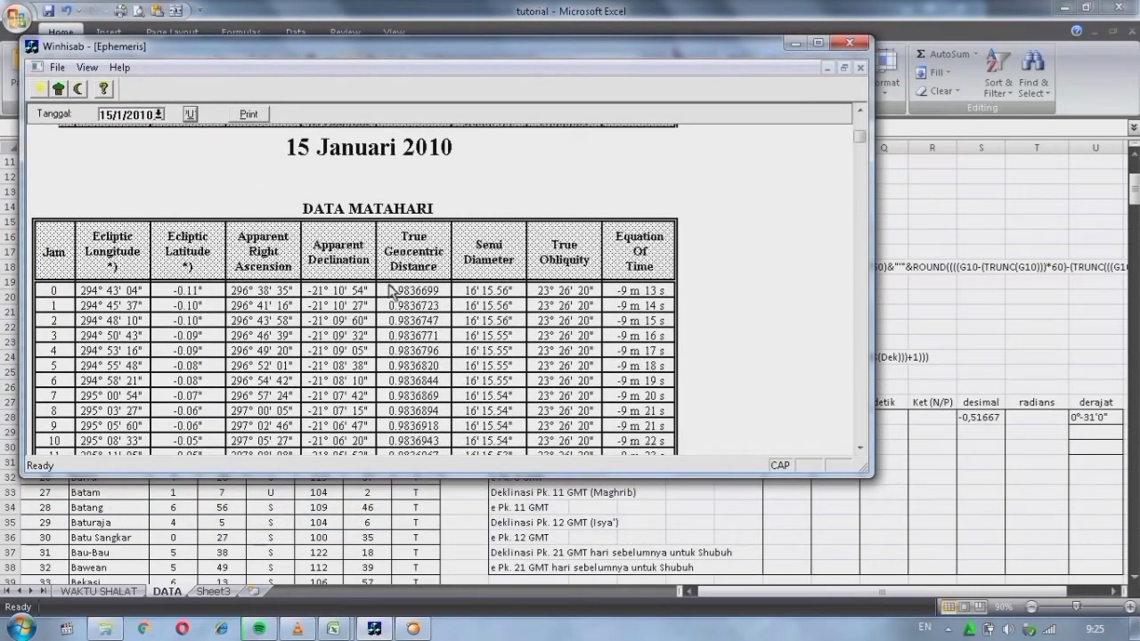
left_click_drag(877, 314, 690, 312)
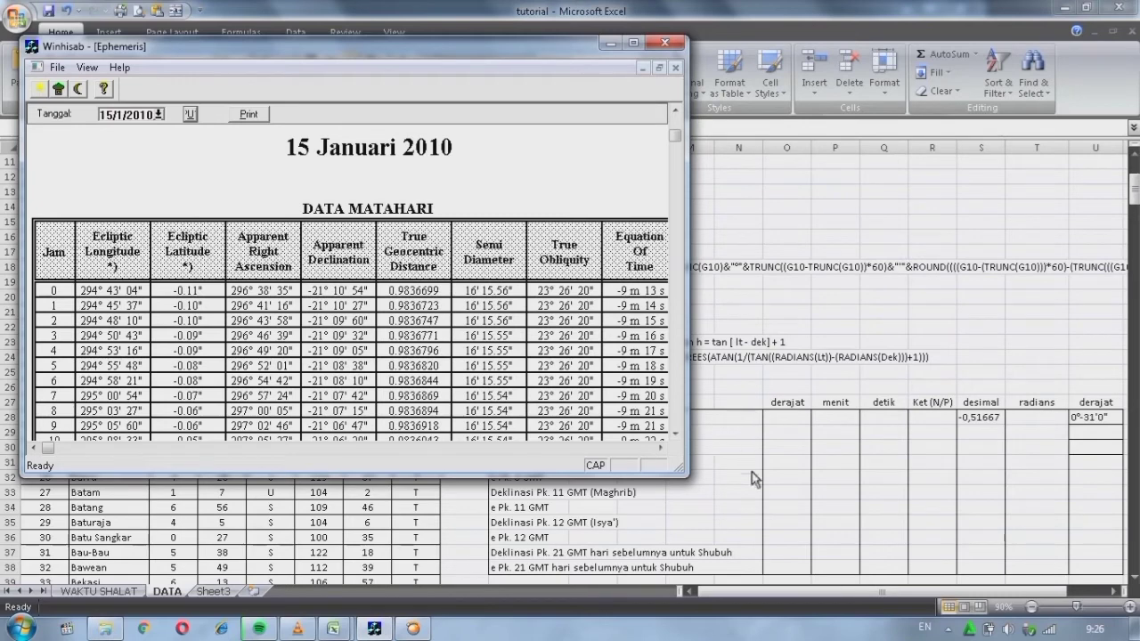
Enter the Deklinasi Pk. 5 GMT (Dzuhur) values in row 29 as 21 derajat, 8 menit and 38 detik
left_click(819, 488)
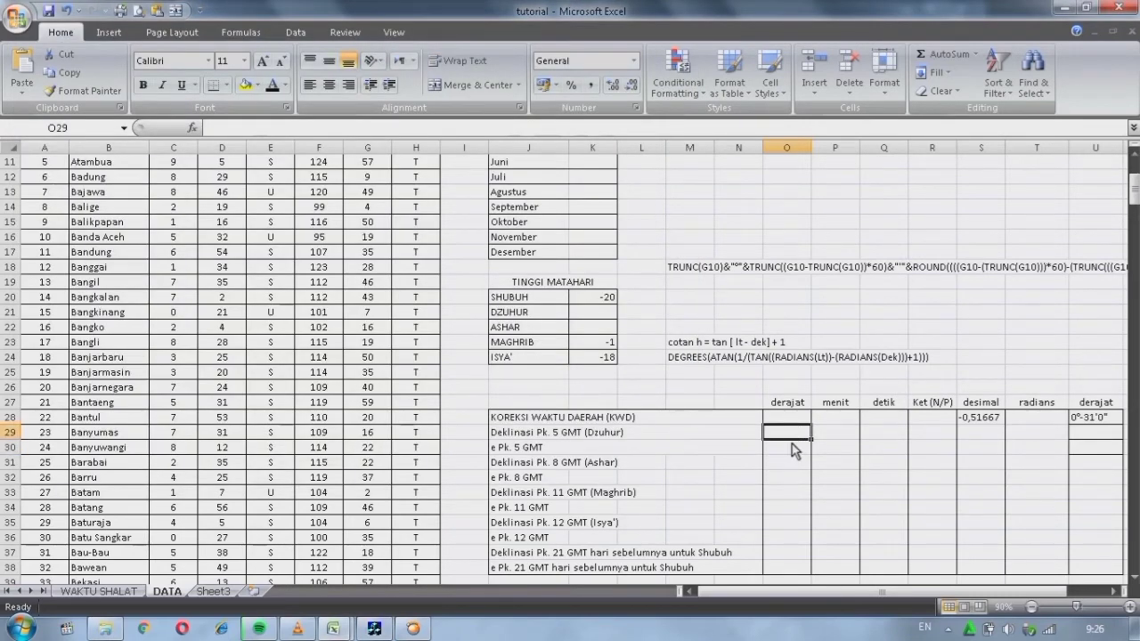
type("21")
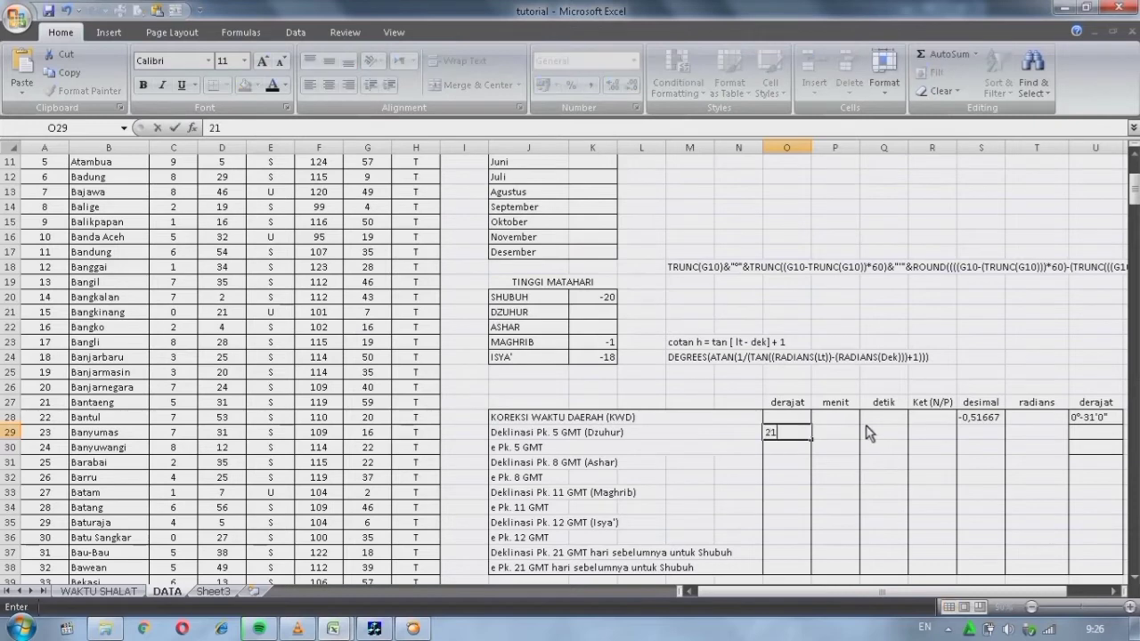
left_click(855, 434)
type("8")
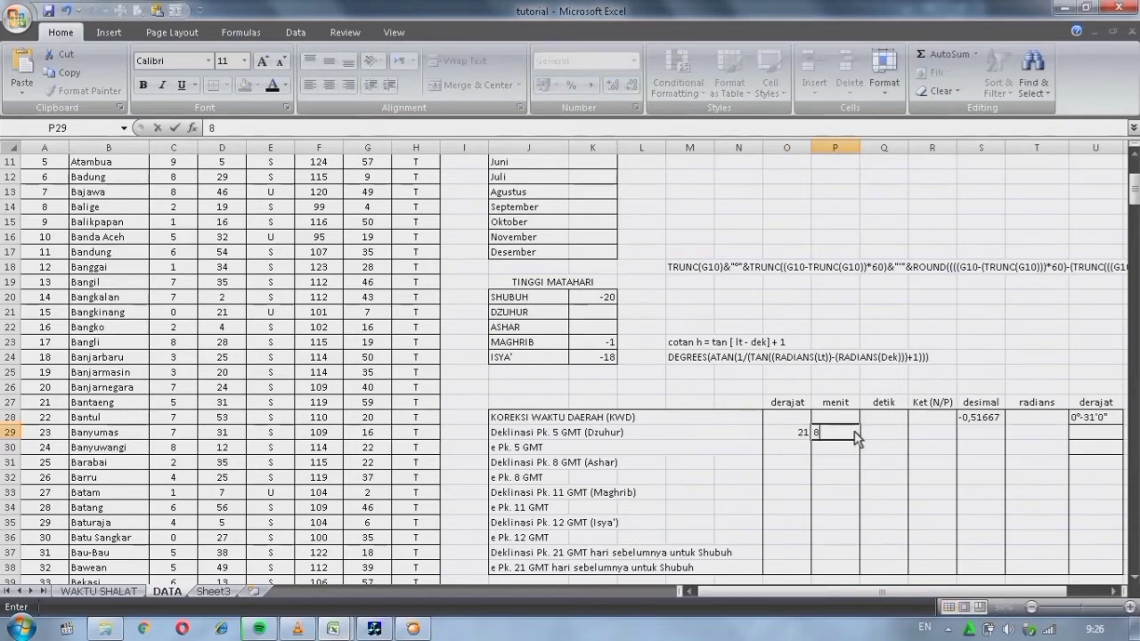
left_click(885, 436)
type("38")
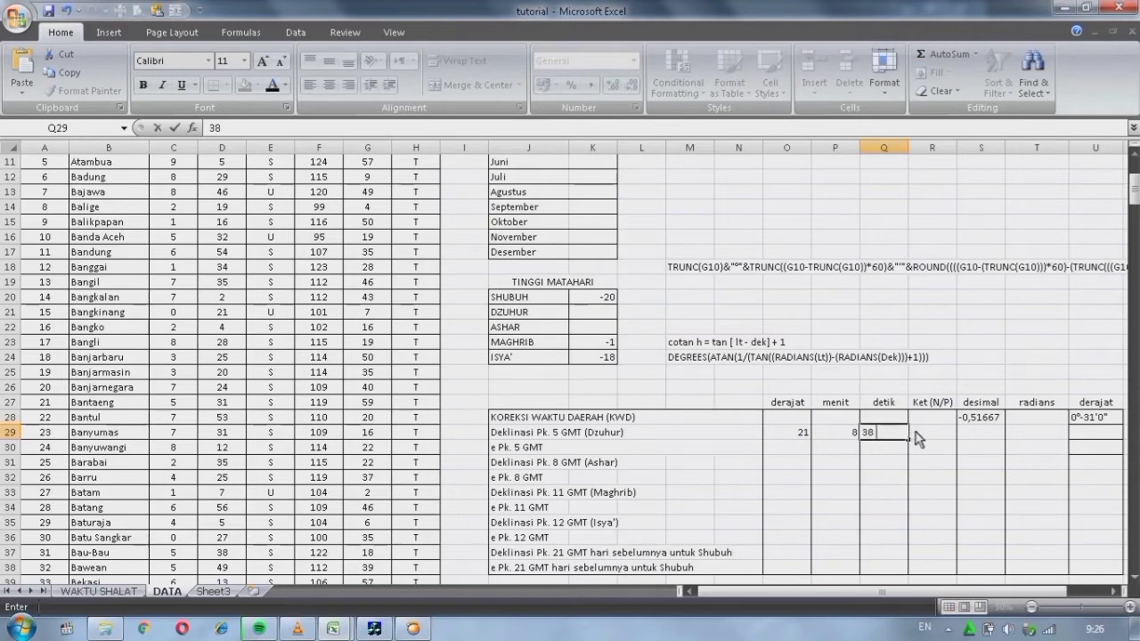
Check the ephemeris and enter N in the Ket (N/P) cell R29 of the Deklinasi Pk. 5 GMT (Dzuhur) row
left_click(916, 432)
mouse_move(336, 630)
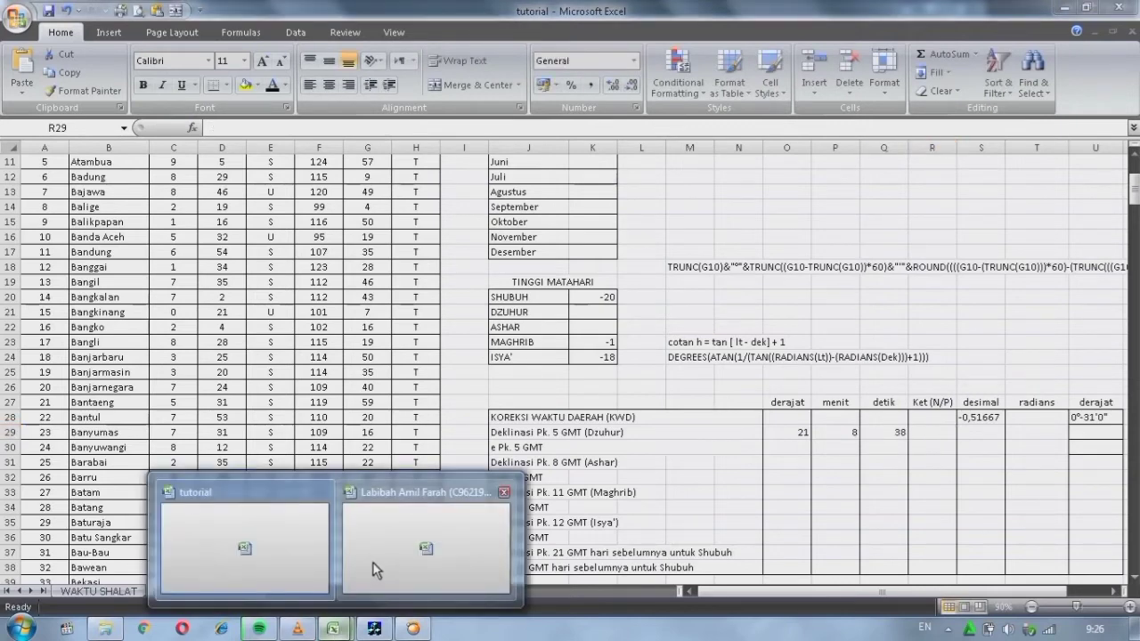
left_click(301, 565)
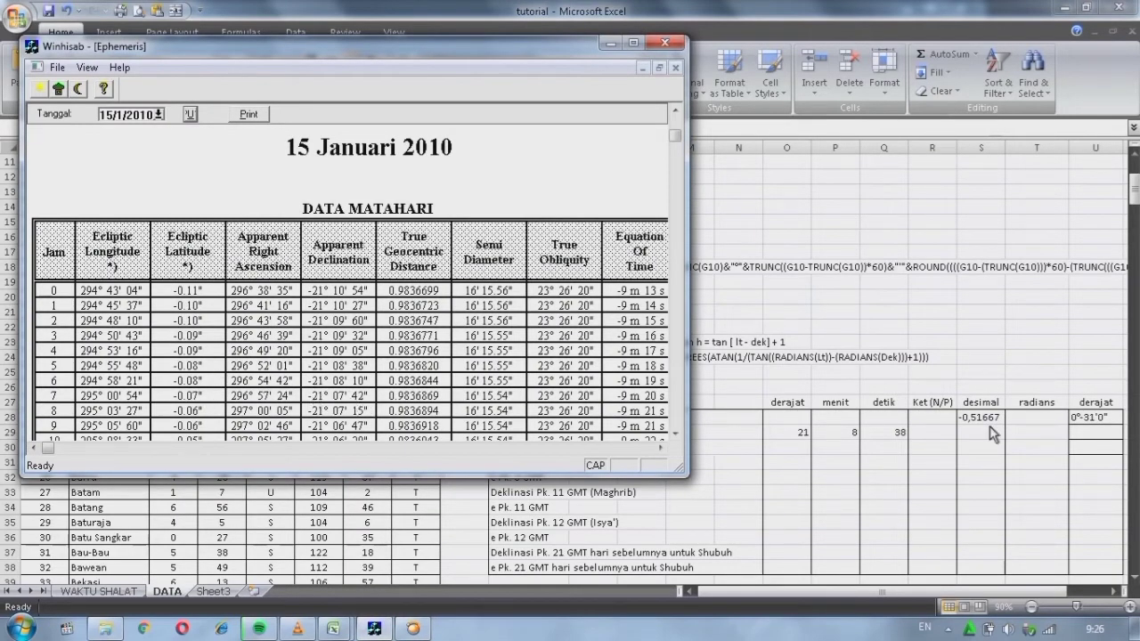
left_click(936, 436)
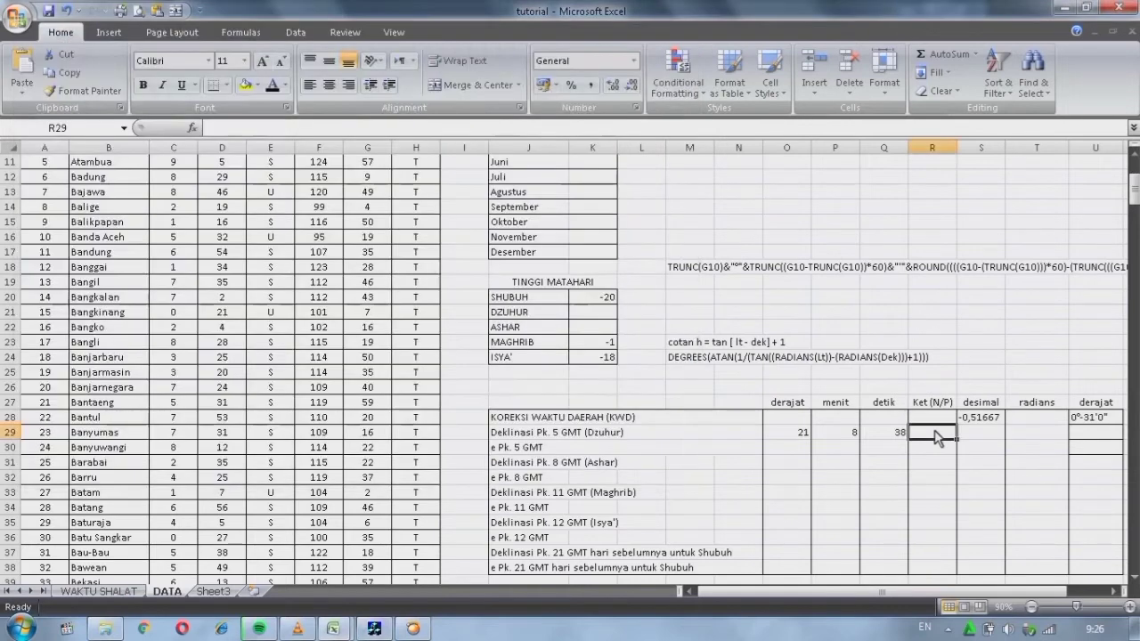
type("N")
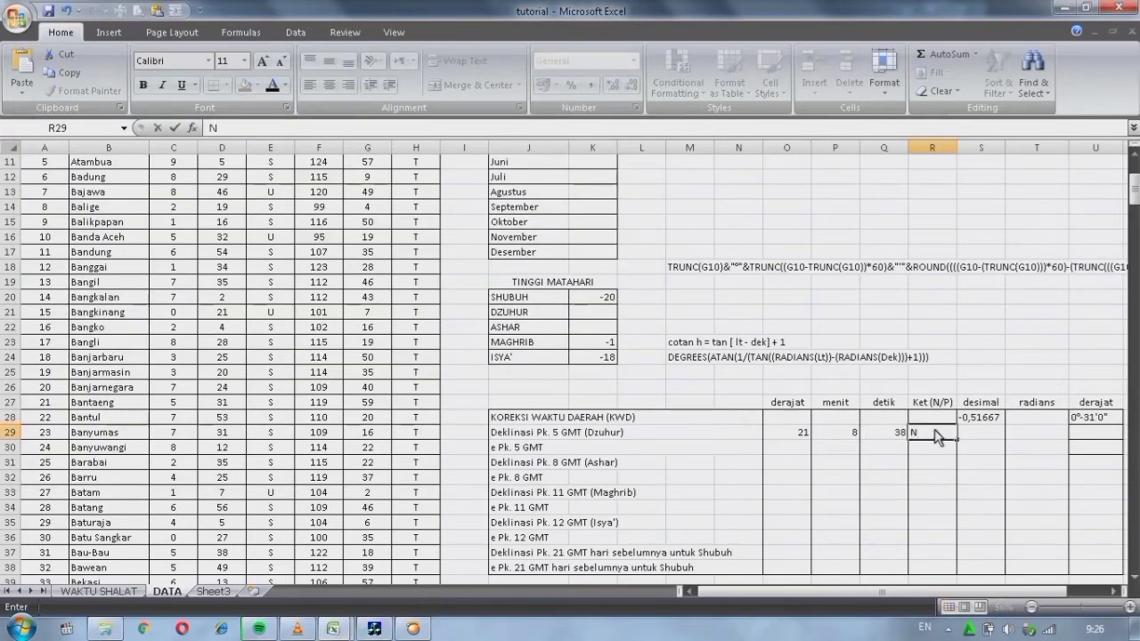
left_click(934, 447)
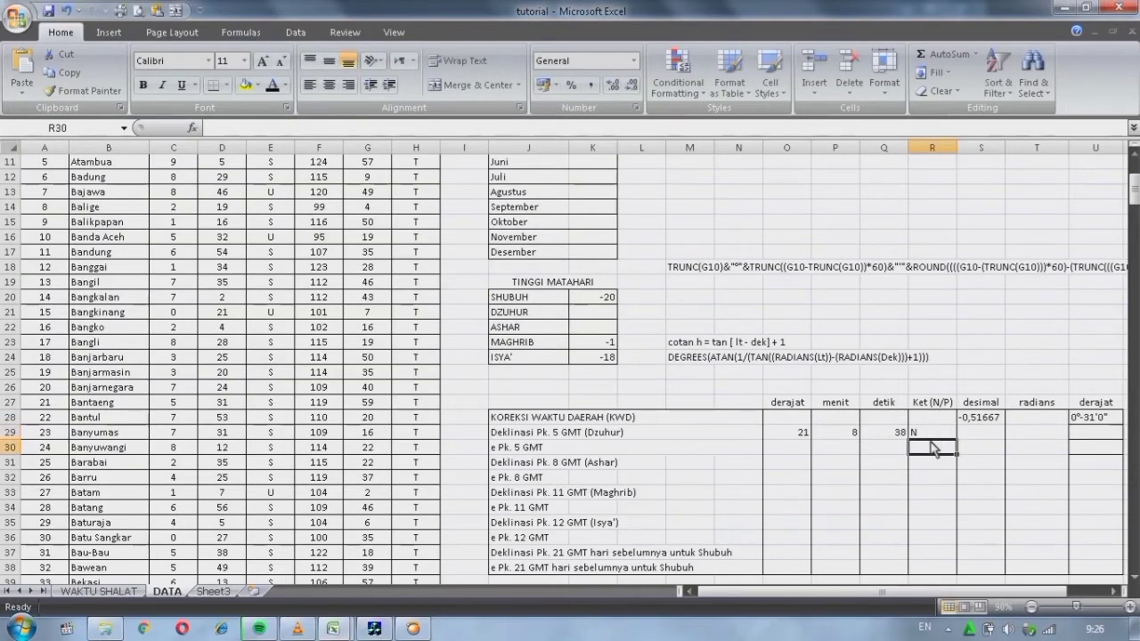
left_click(935, 438)
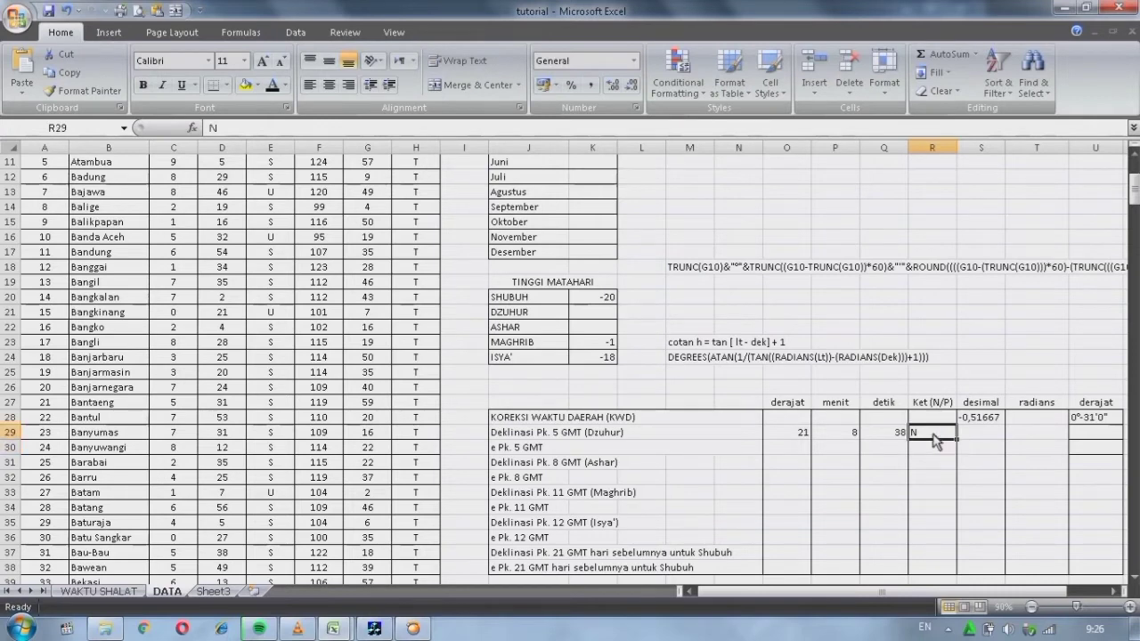
Begin an IF formula in the desimal cell S29 of the DATA sheet with the condition R29="N"
left_click(969, 433)
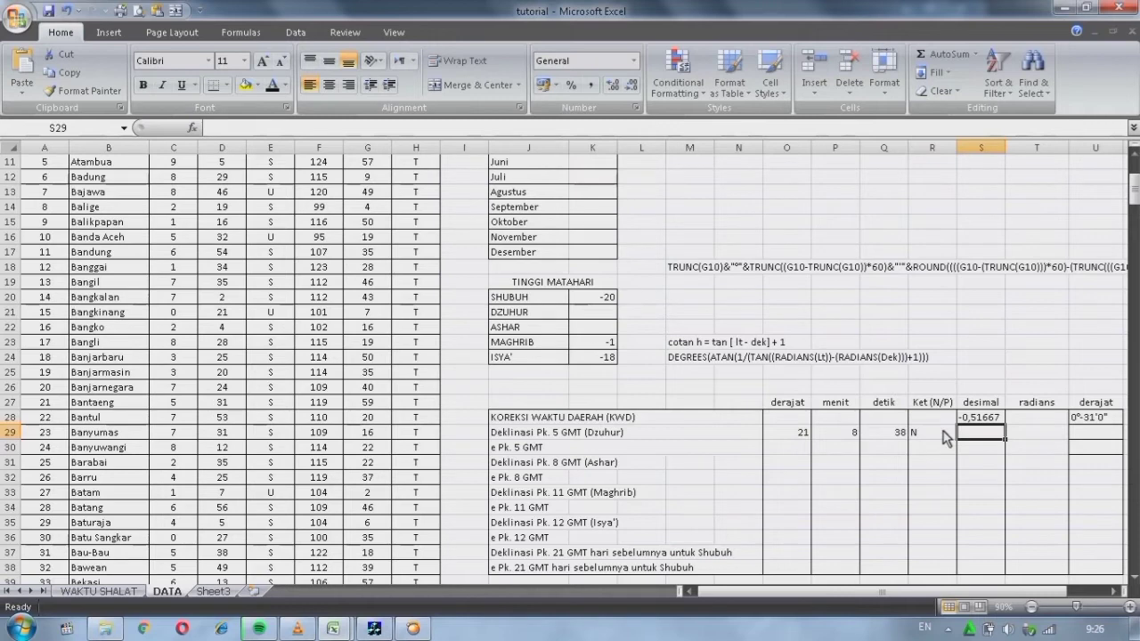
left_click(98, 591)
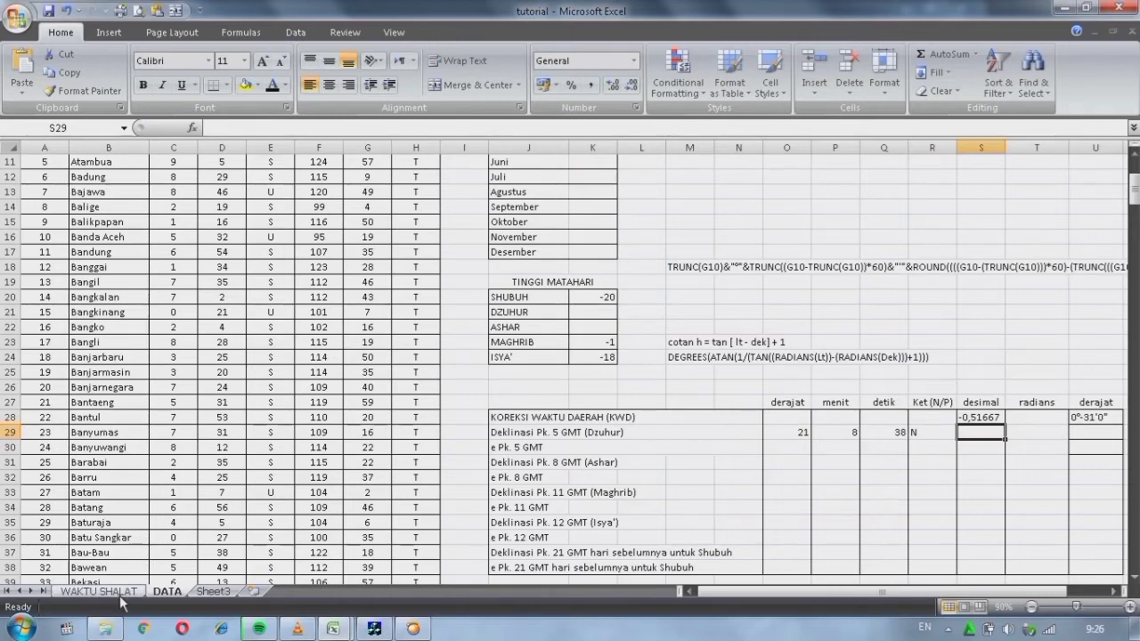
left_click(168, 591)
left_click(991, 437)
type("=")
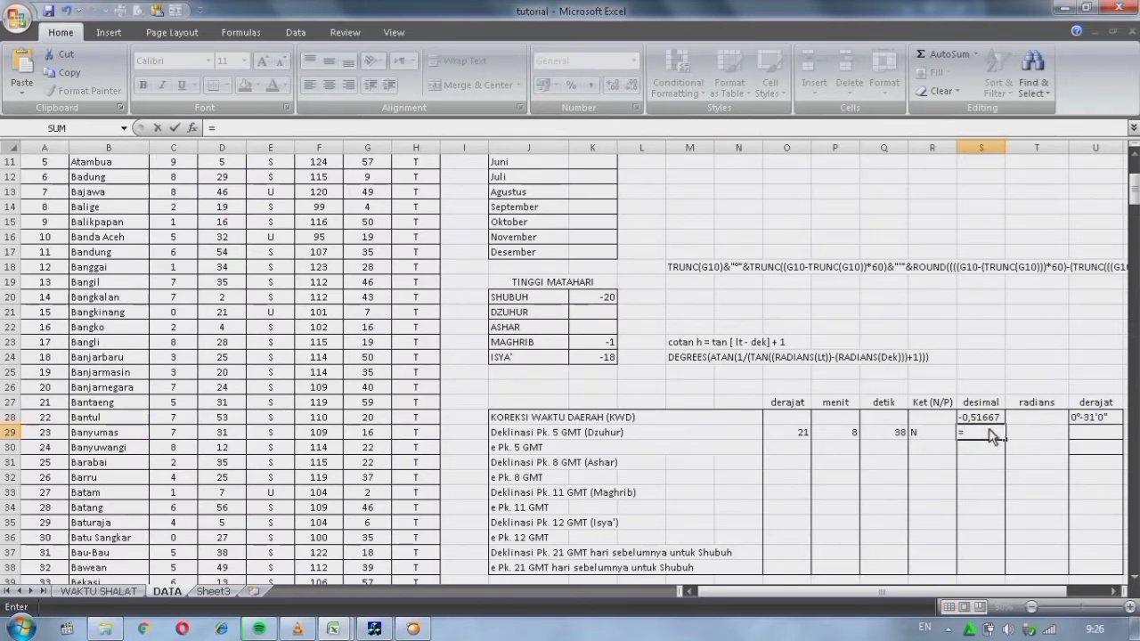
type("IF(")
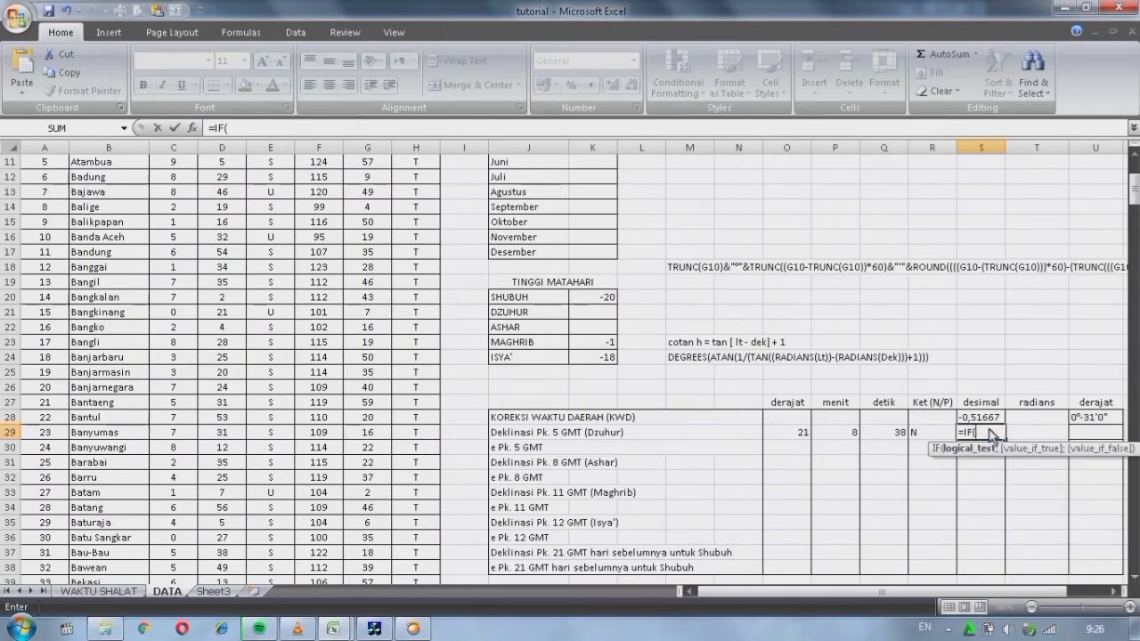
left_click(937, 436)
type("=\"N")
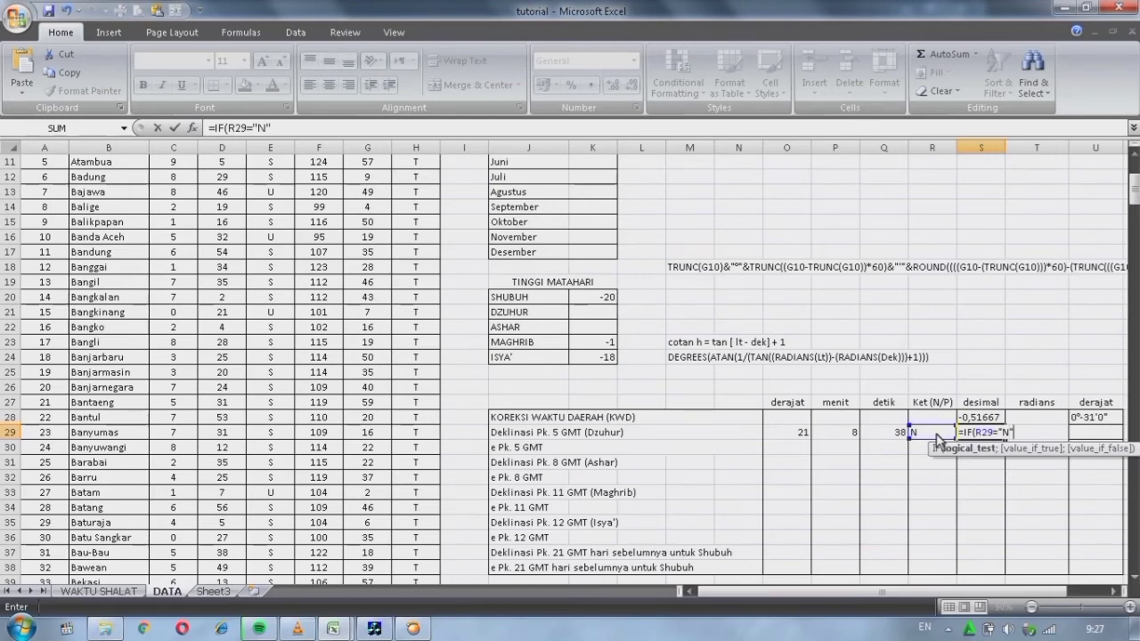
type("\";")
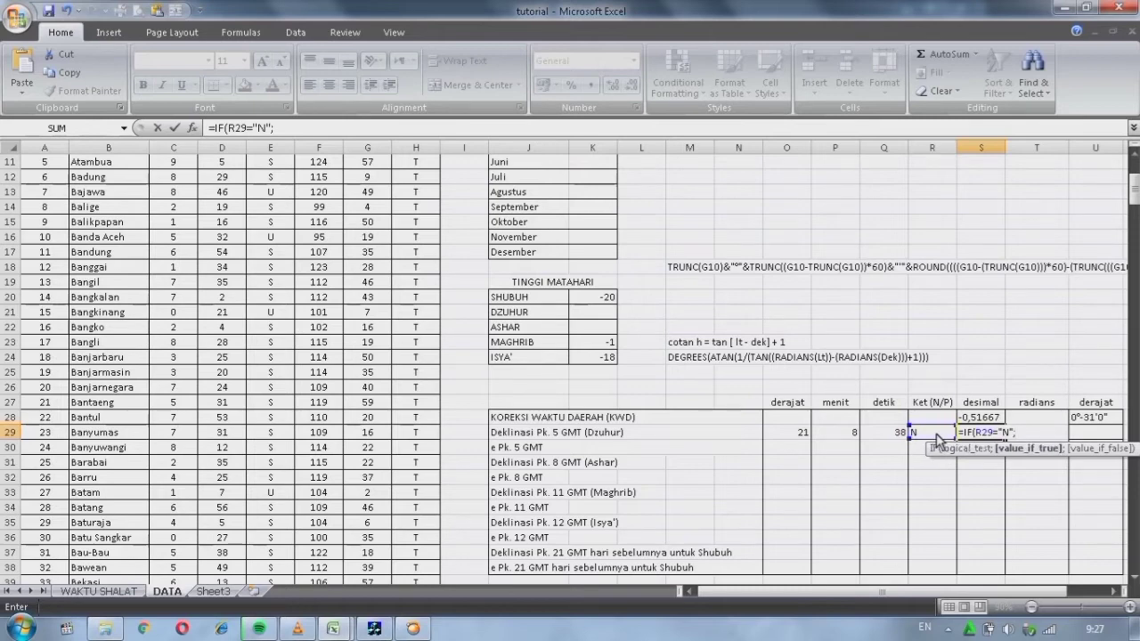
Give the S29 IF formula the true value -1*(O29+P29/60+Q29/3600)
type("-1")
type("*(")
left_click(790, 436)
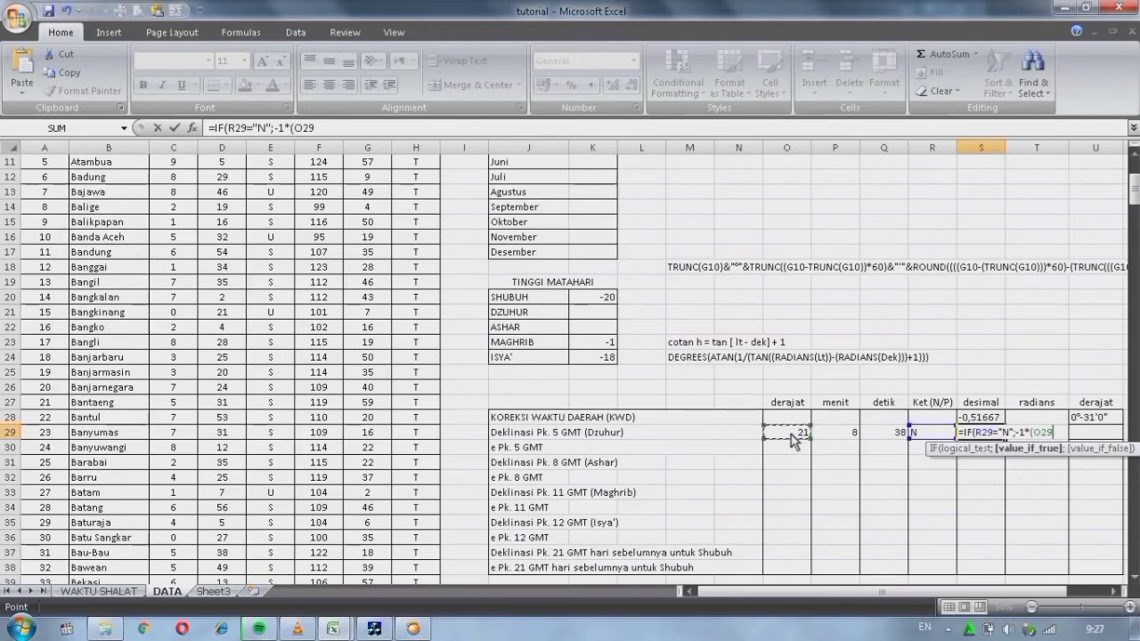
type("+")
left_click(844, 438)
type("/")
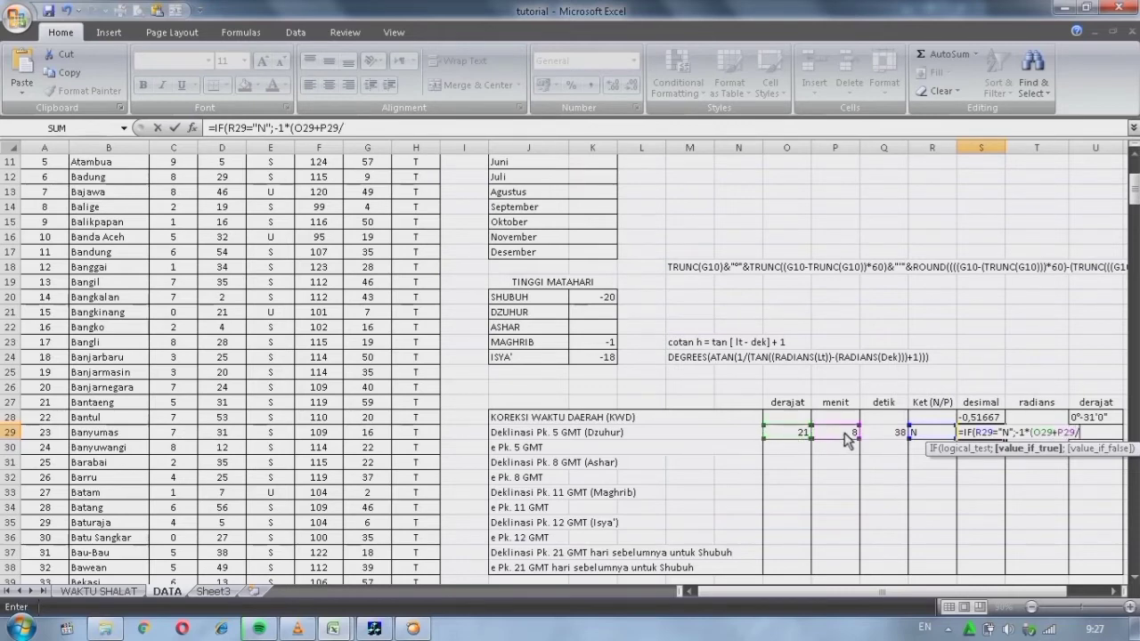
type("60+")
left_click(901, 435)
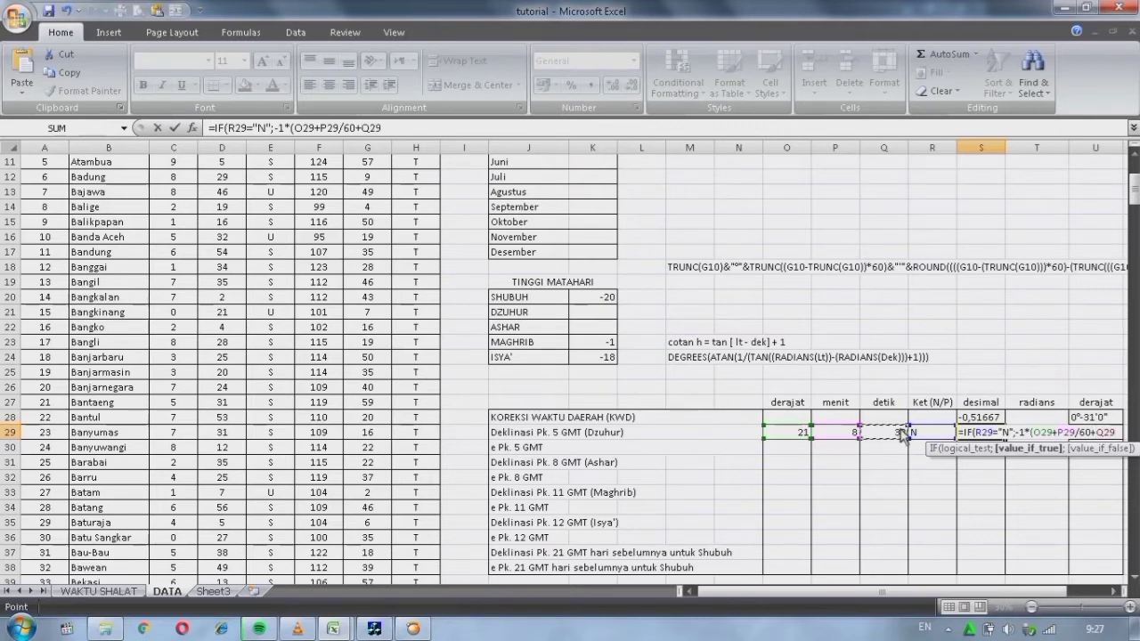
type("/3600")
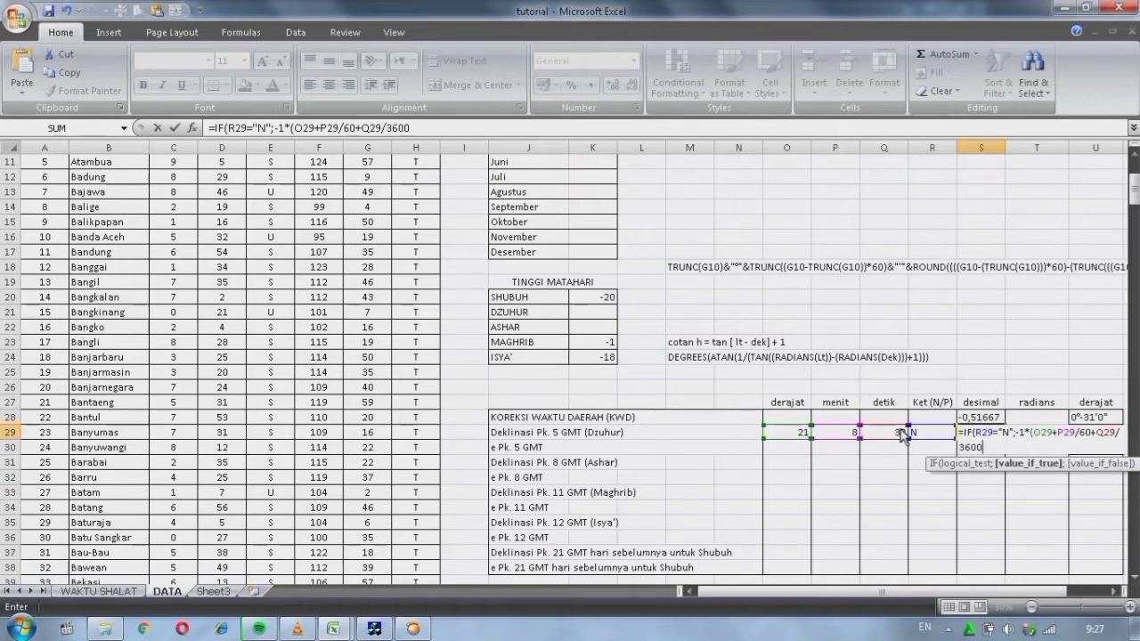
type(");")
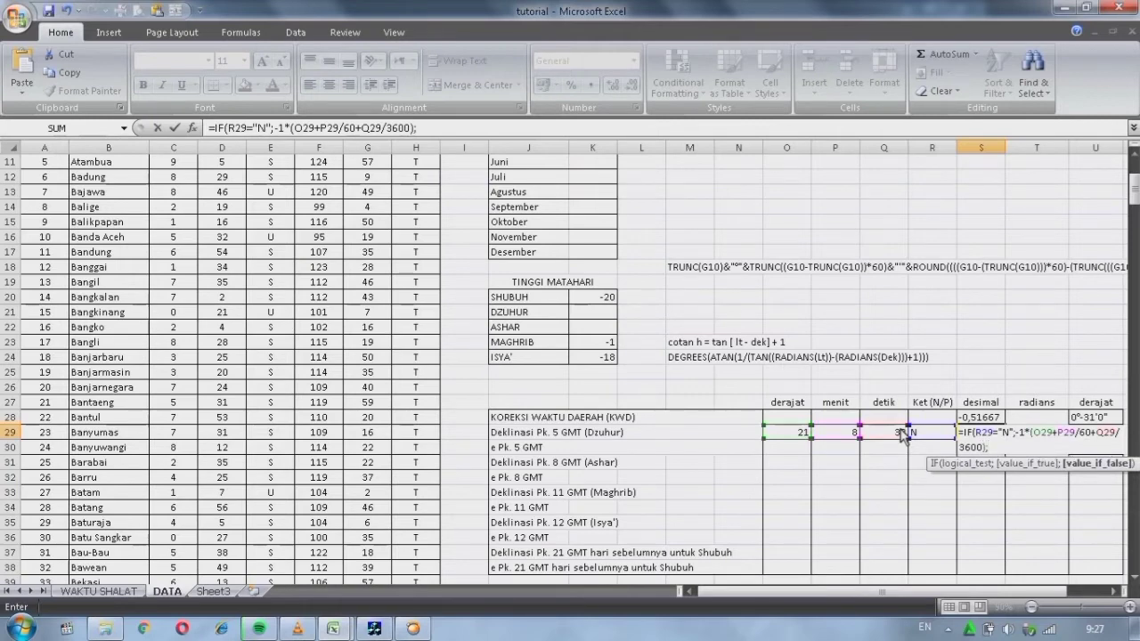
Complete the S29 formula with the false value (O29+P29/60+Q29/3600)
type("(")
left_click(791, 432)
type("+")
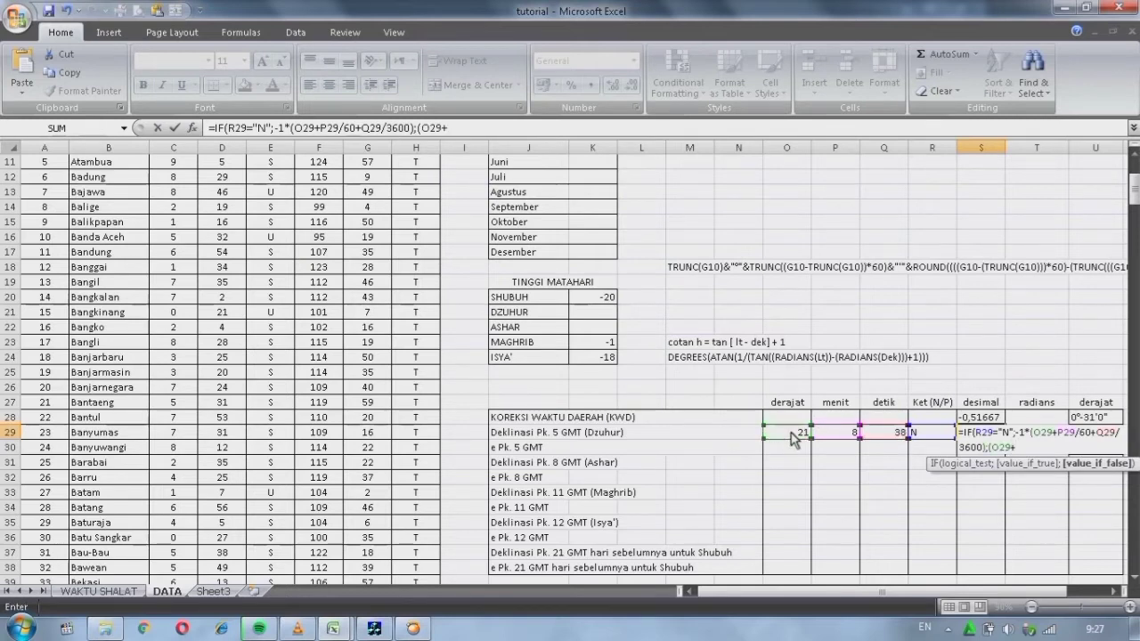
left_click(839, 432)
type("/")
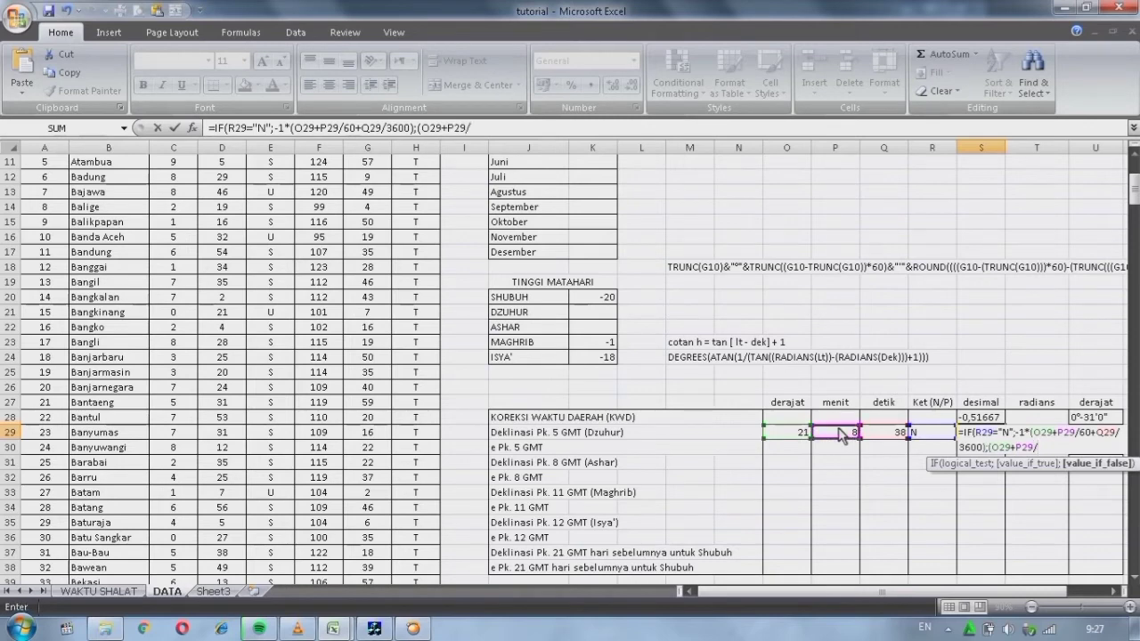
type("60+")
left_click(885, 434)
type("/")
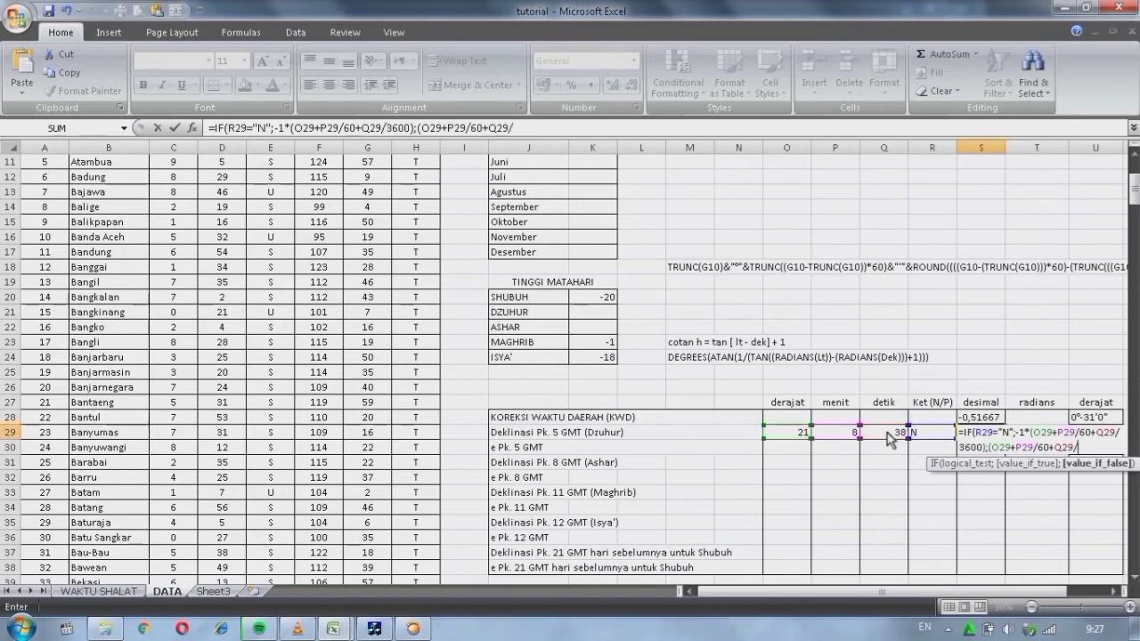
type("3600")
key("Return")
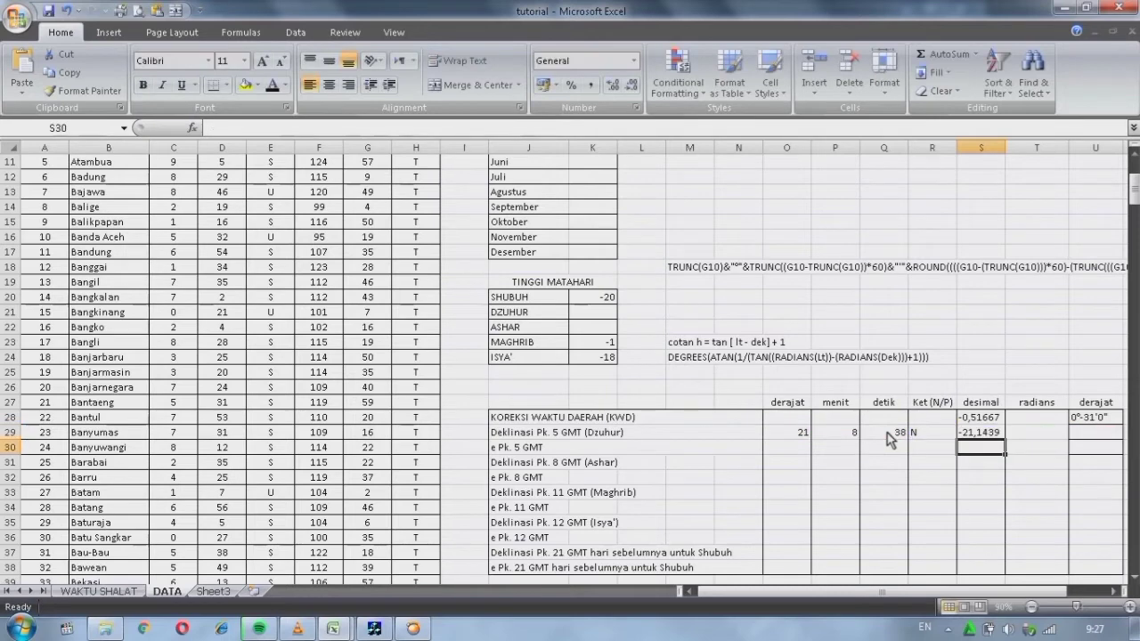
Look up the 5 GMT Equation of Time in Winhisab and enter 0 derajat and 9 menit in the e Pk. 5 GMT row
left_click(1104, 417)
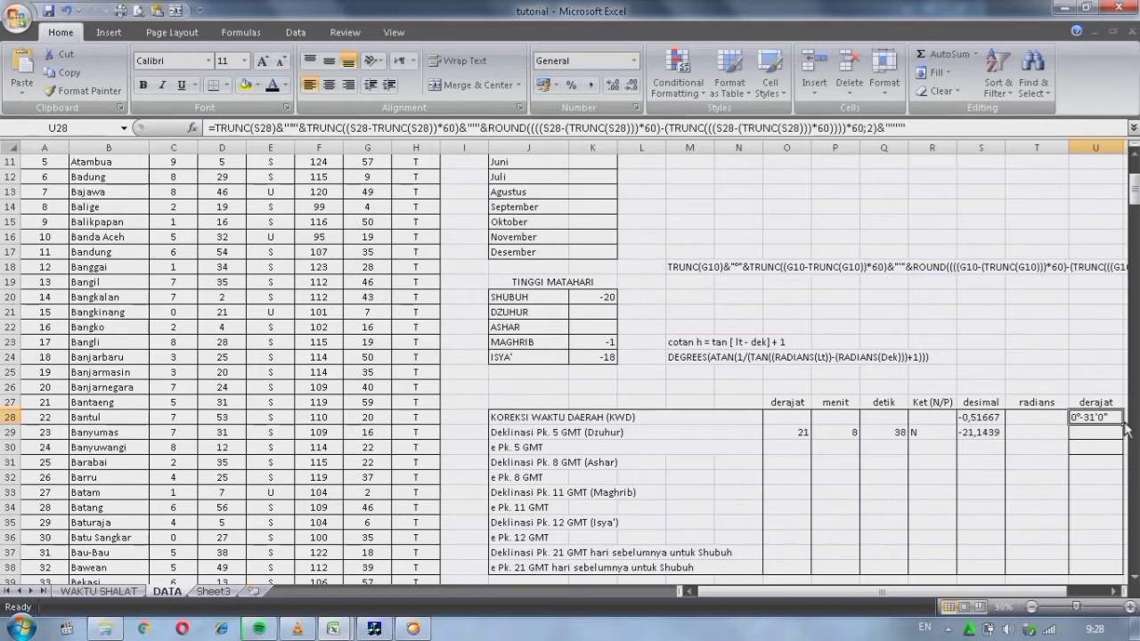
left_click(792, 447)
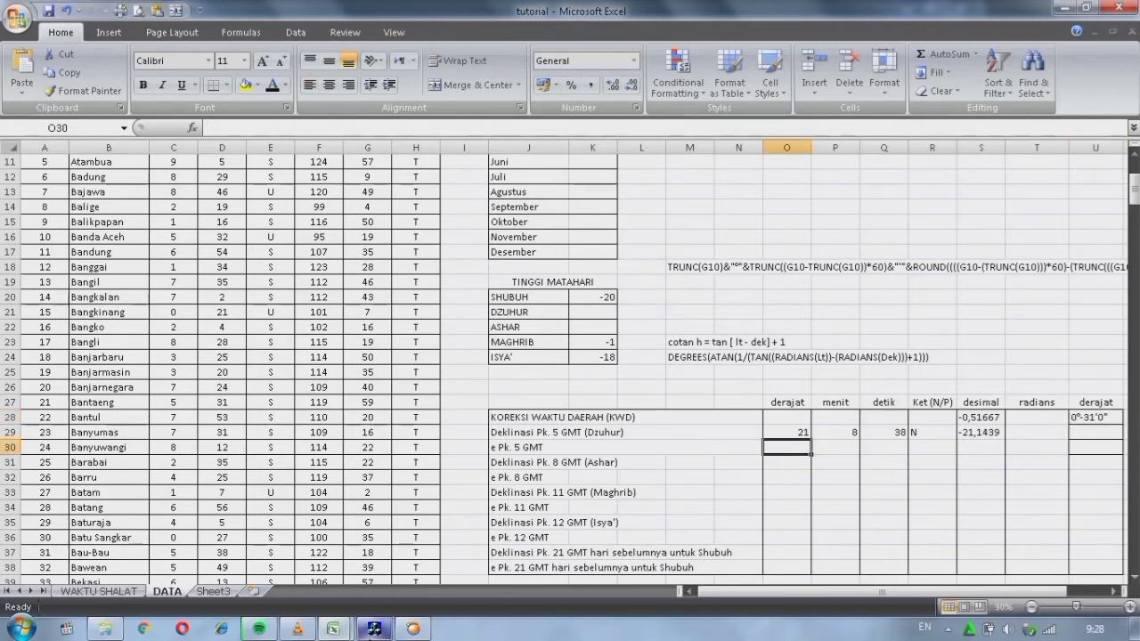
mouse_move(374, 628)
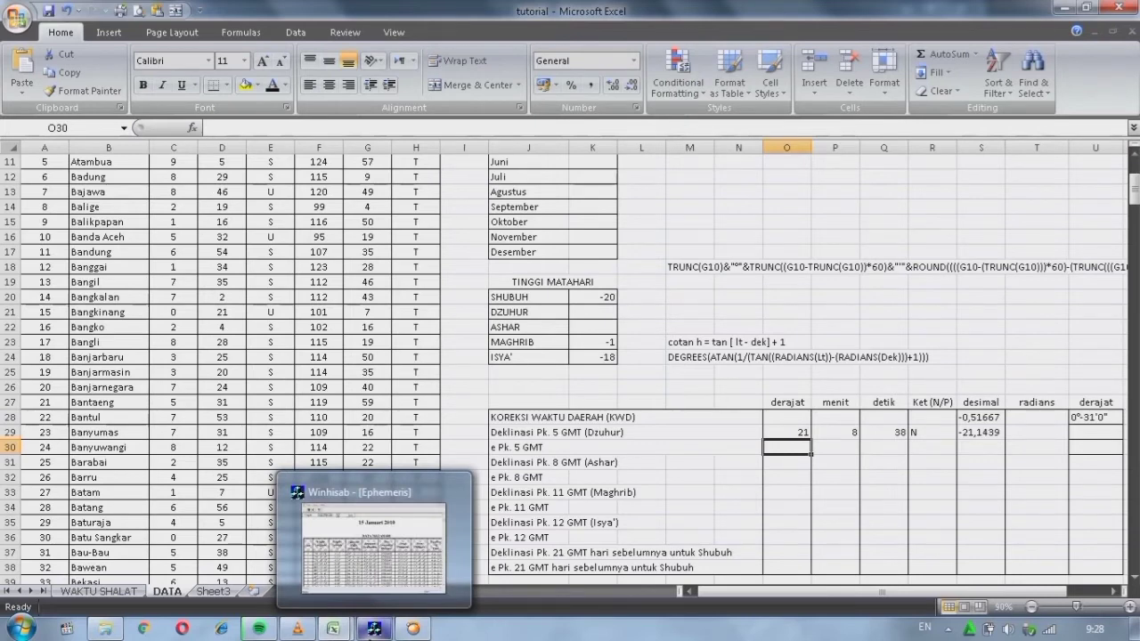
left_click(374, 629)
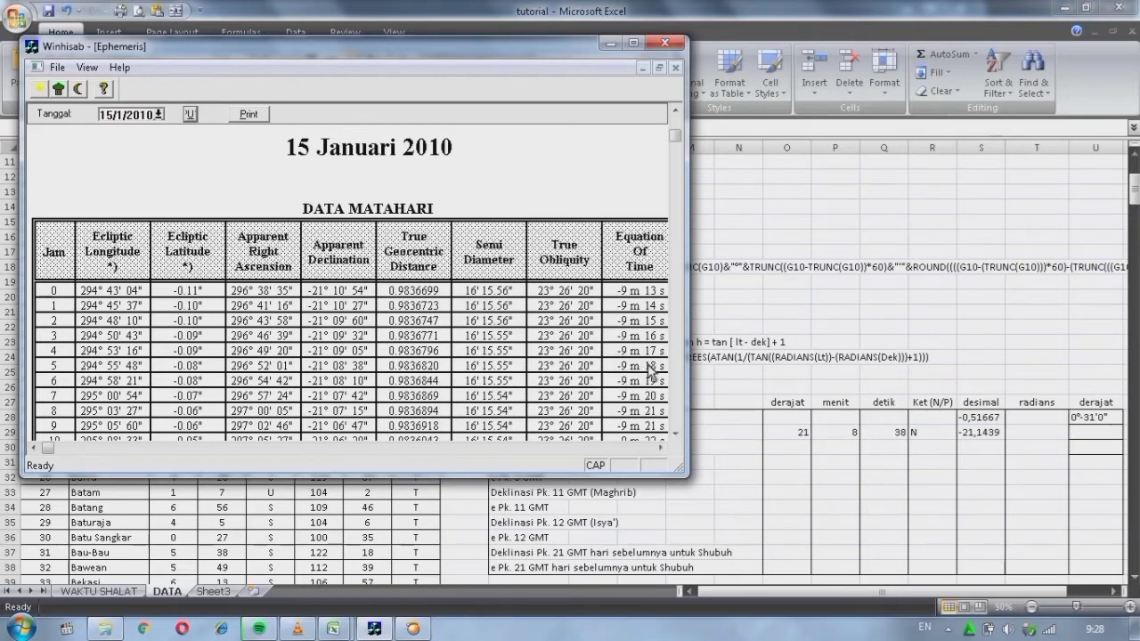
left_click(800, 455)
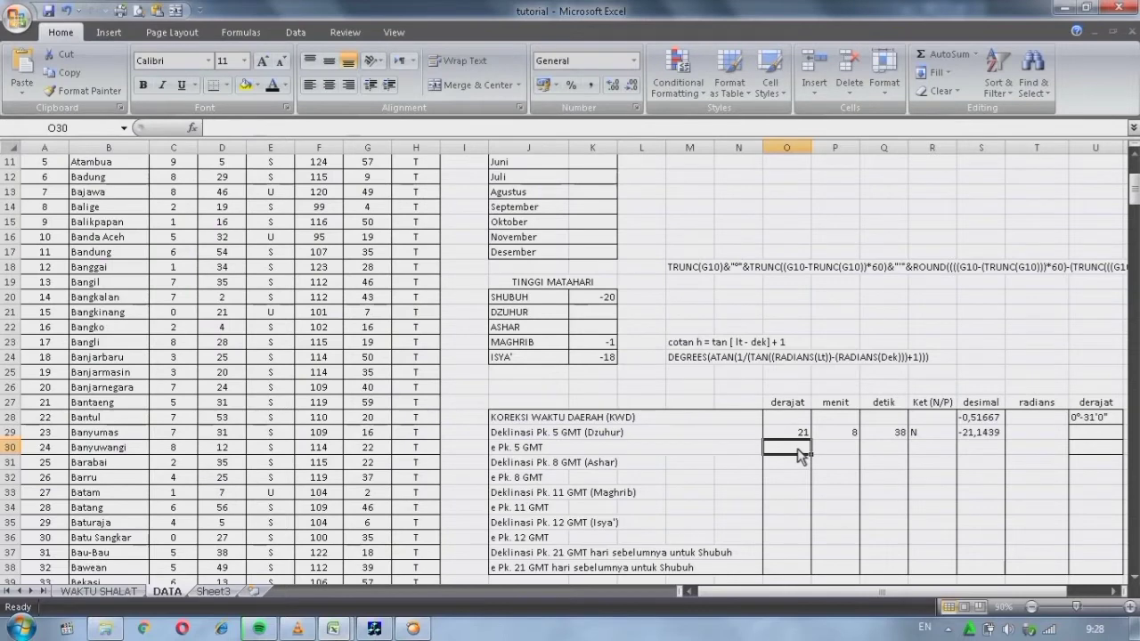
type("0")
key("Tab")
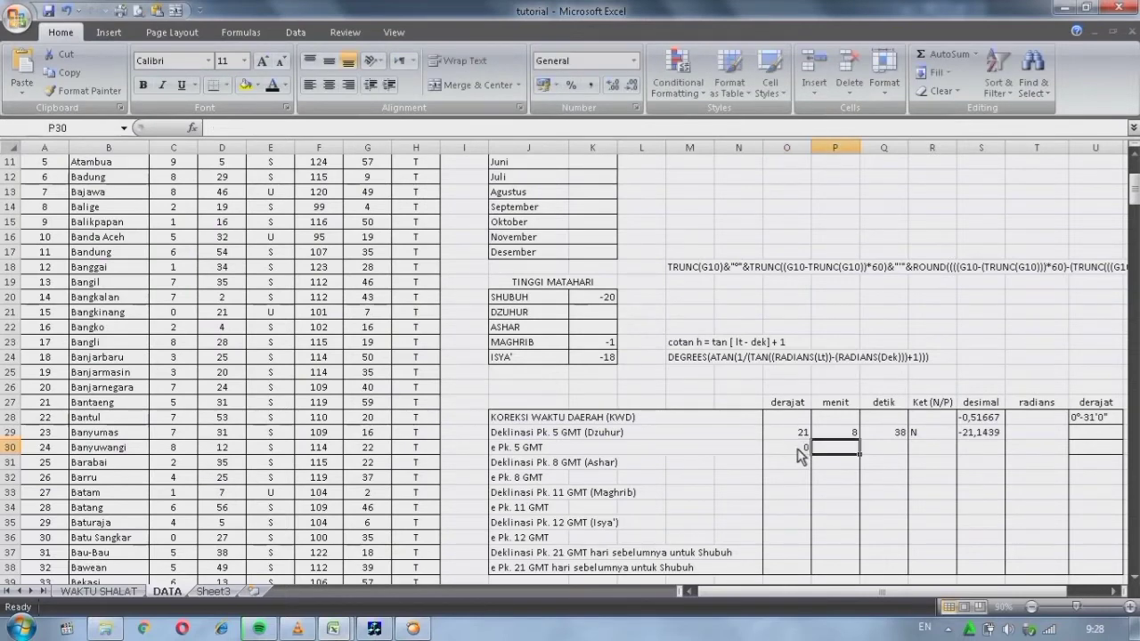
type("9")
key("Tab")
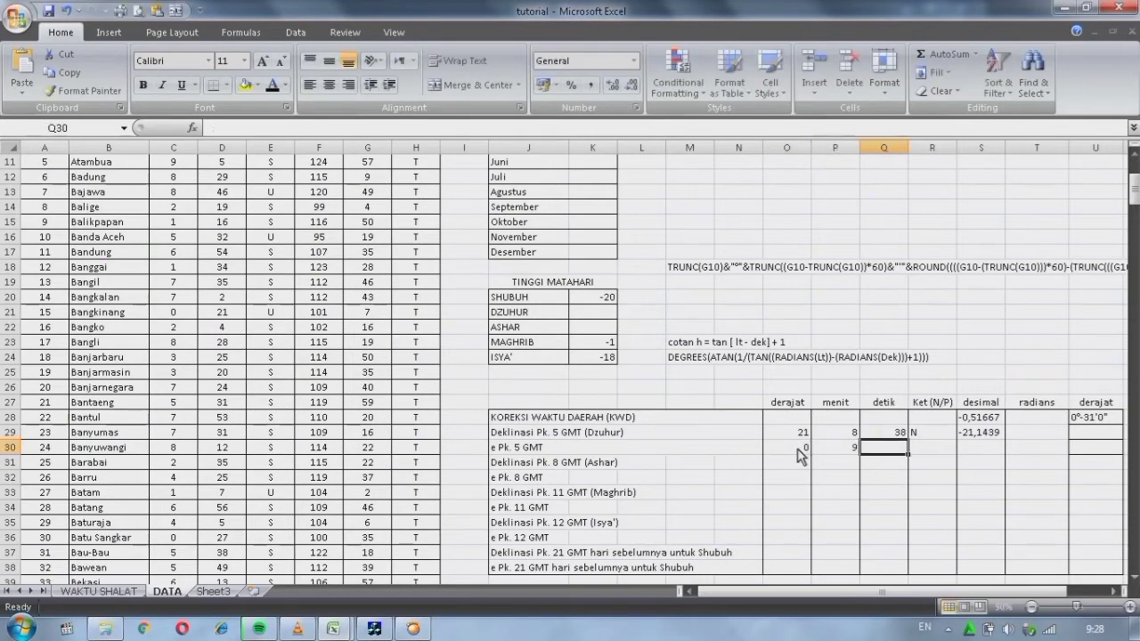
Recheck the ephemeris and fill the e Pk. 5 GMT row with 18 detik and Ket N
left_click(374, 629)
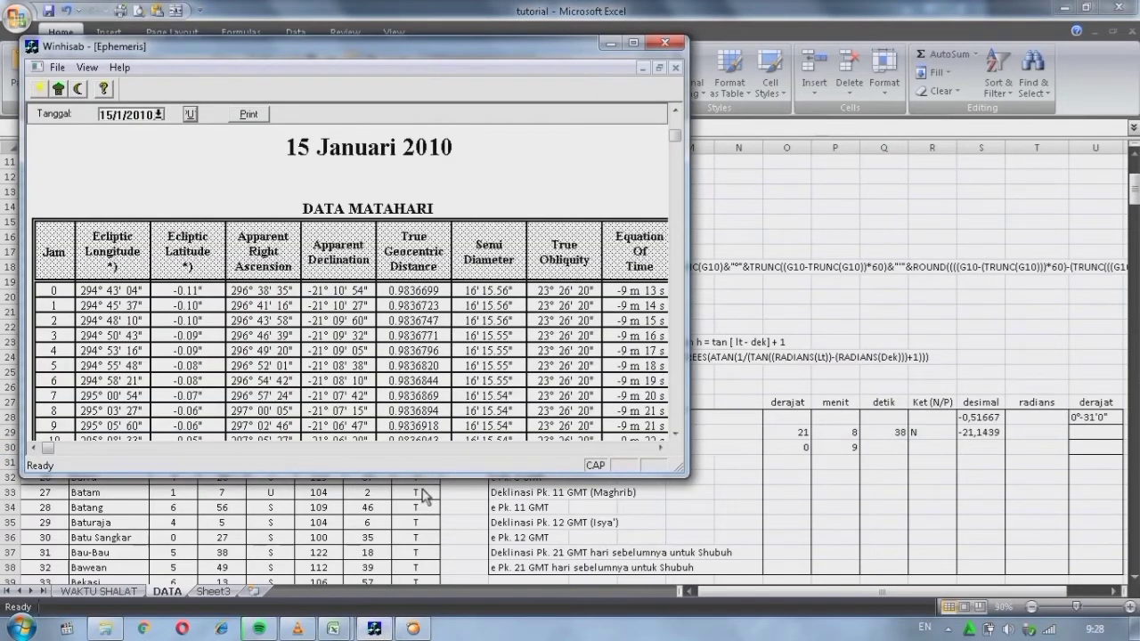
left_click(369, 629)
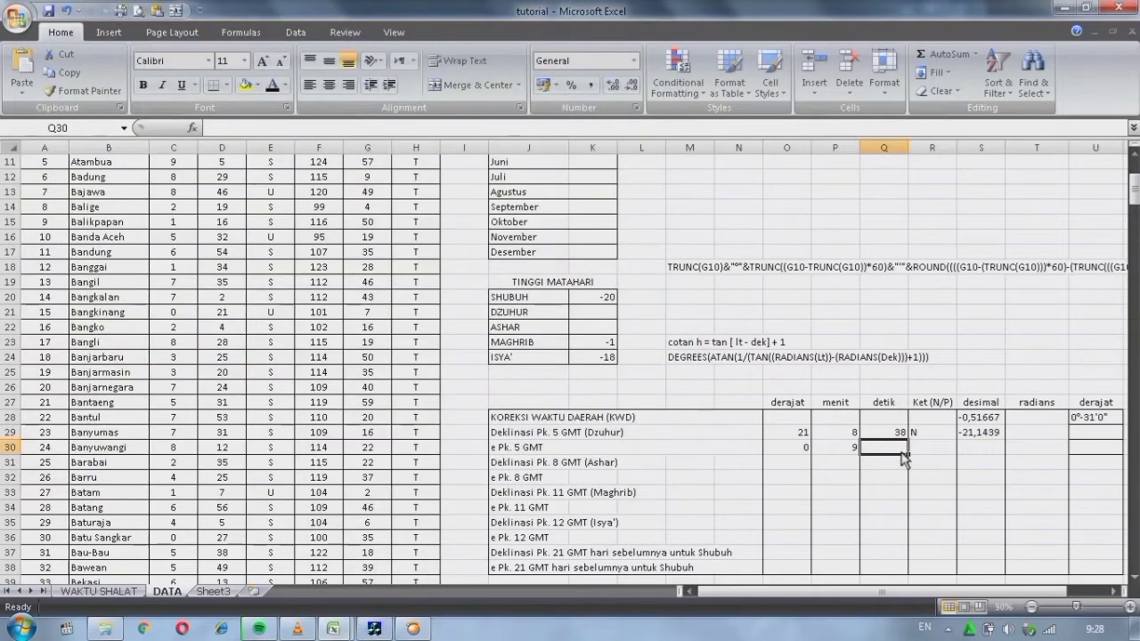
type("18")
key("Tab")
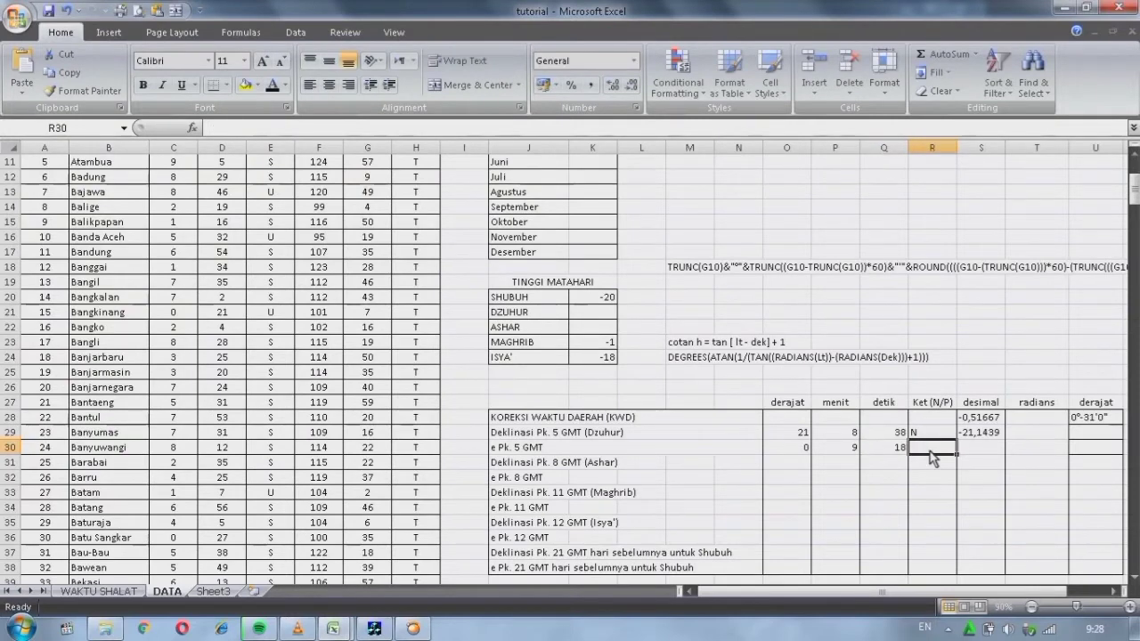
type("N")
key("Tab")
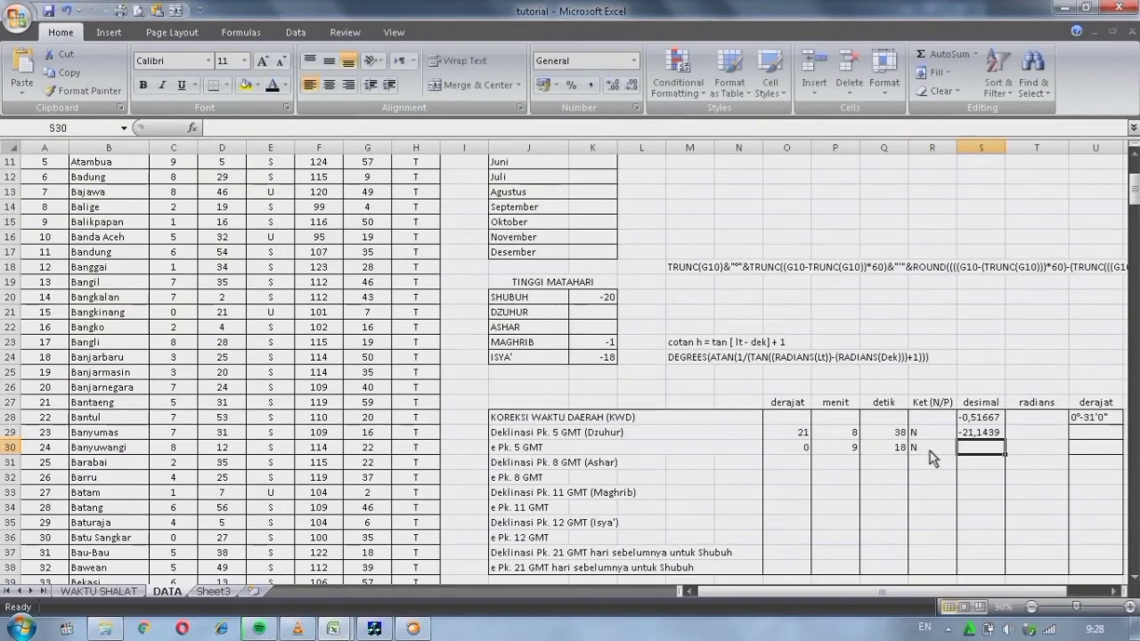
Copy the desimal formula from S29 down to the e Pk. 5 GMT row's cell S30
scroll(1056, 421, "down", 1)
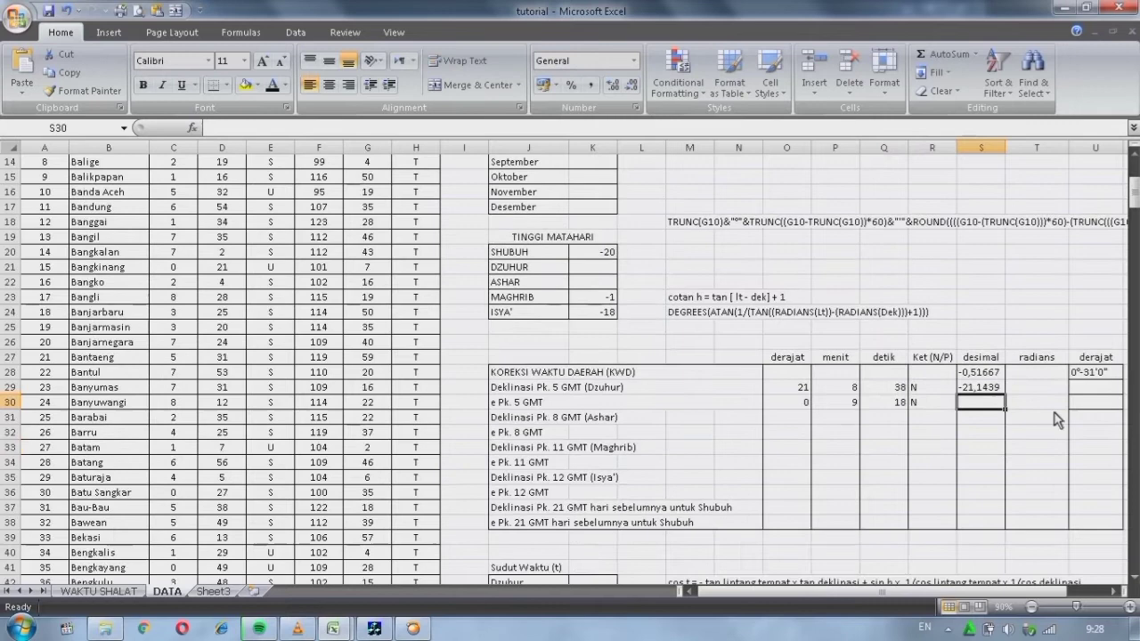
left_click(995, 388)
left_click_drag(1008, 397, 1008, 406)
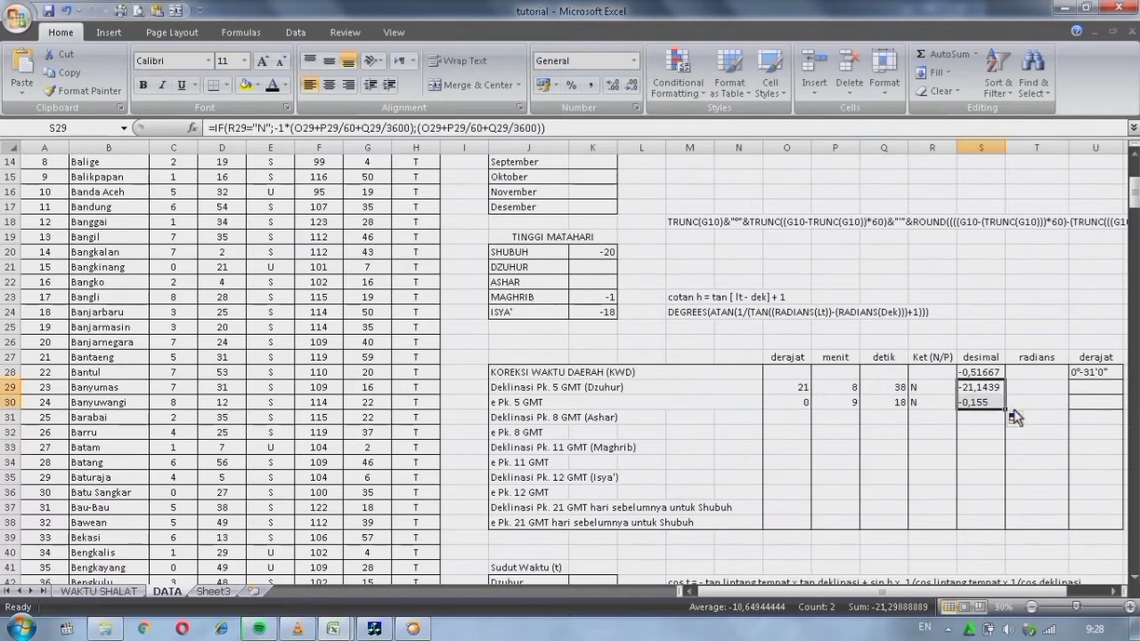
left_click(1028, 462)
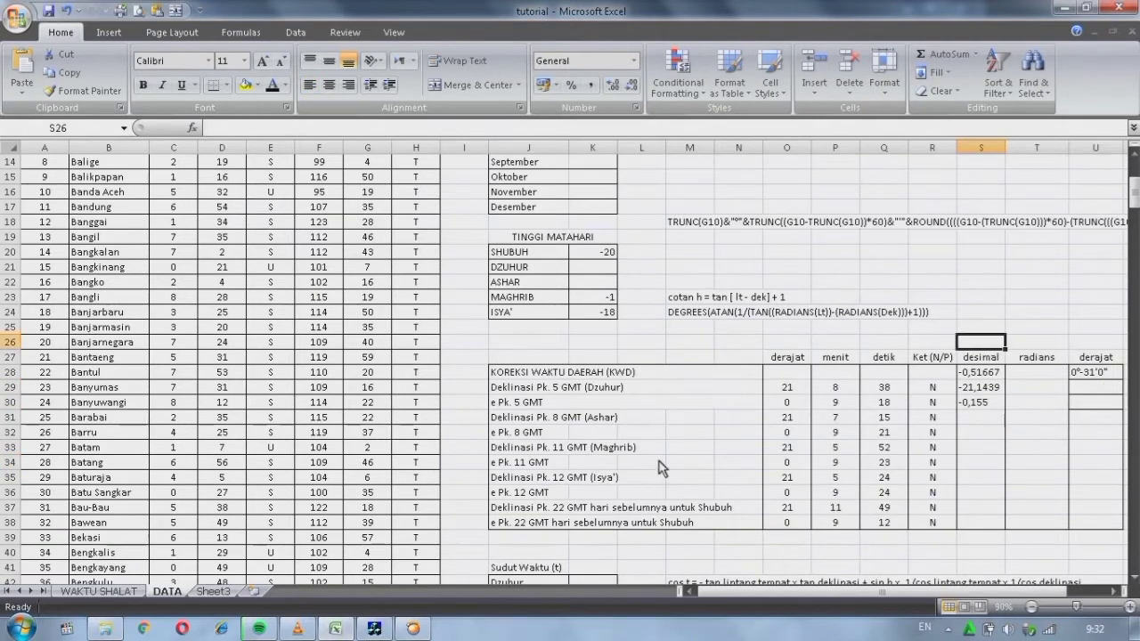
Fill the desimal formula from S30 down through S38, the last Shubuh row
left_click_drag(797, 591, 832, 590)
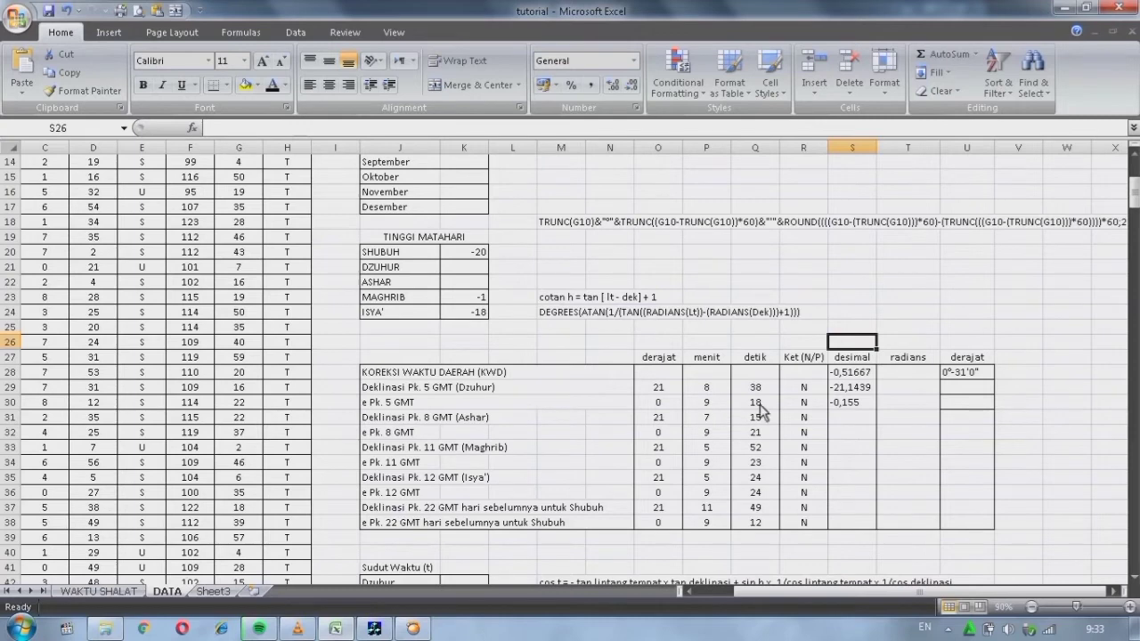
left_click(854, 405)
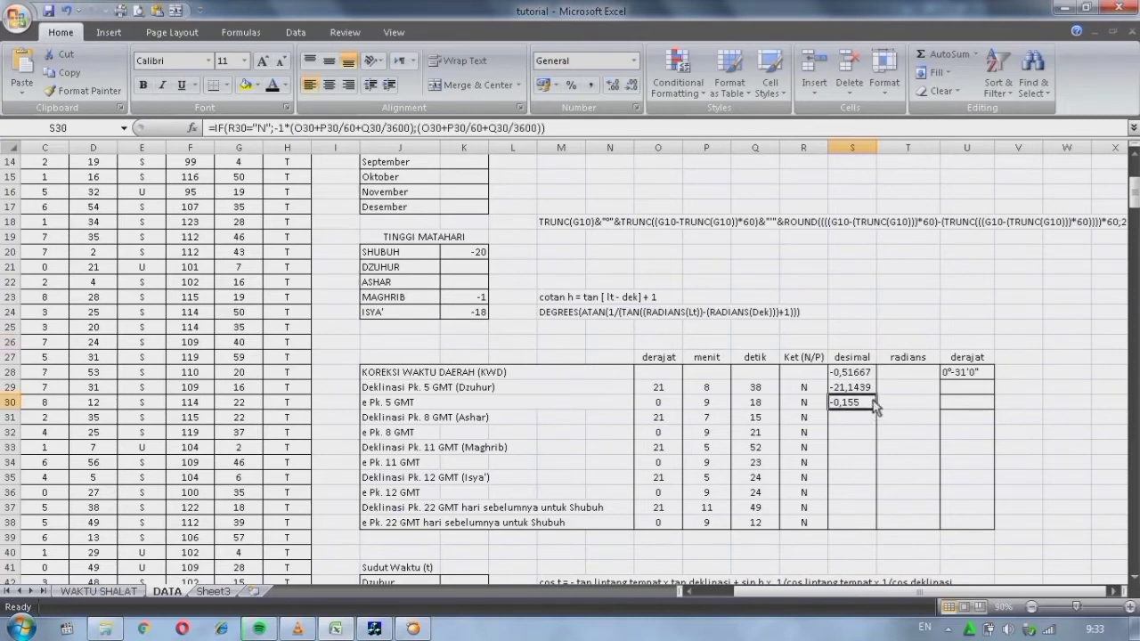
left_click_drag(875, 409, 880, 532)
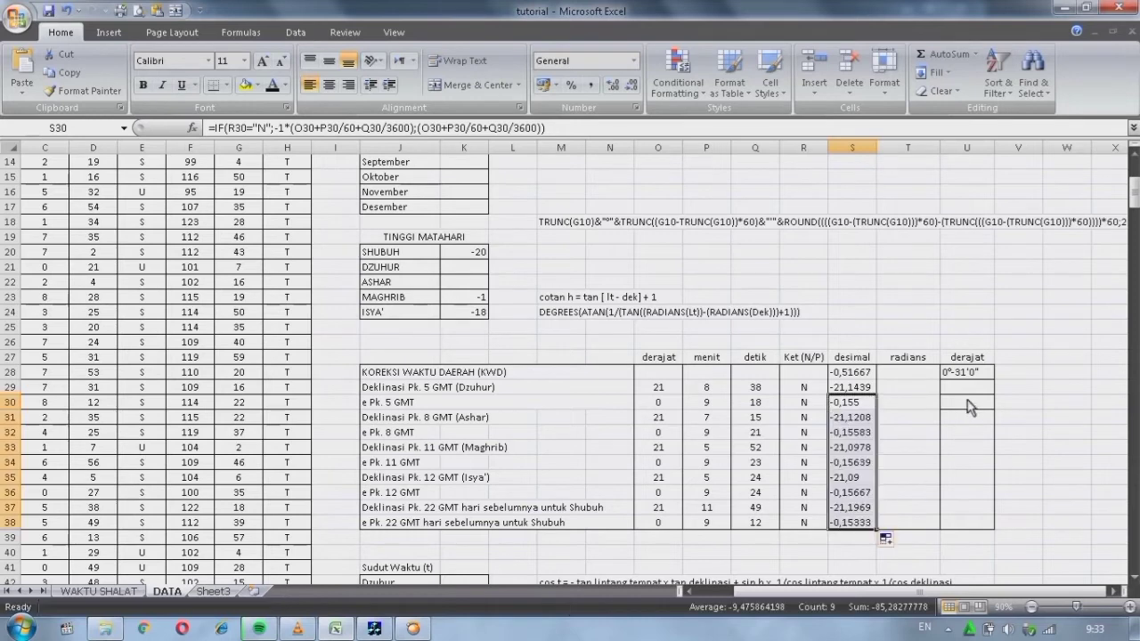
Fill the degree-minute-second formula from U28 down the derajat column through U38
left_click(969, 388)
left_click(972, 373)
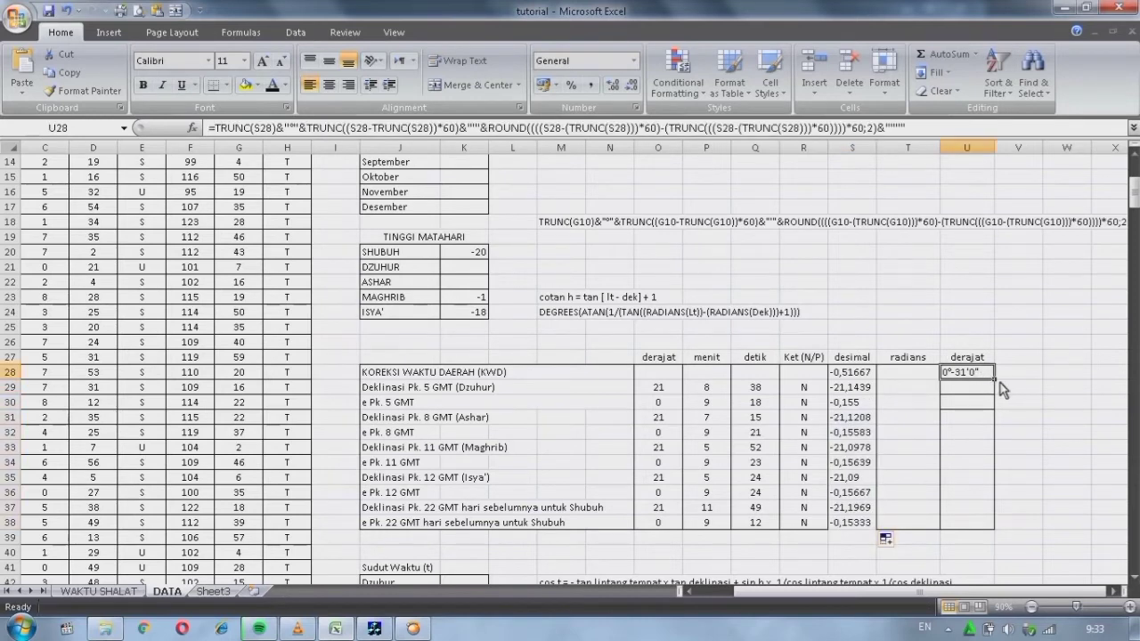
left_click_drag(993, 380, 995, 531)
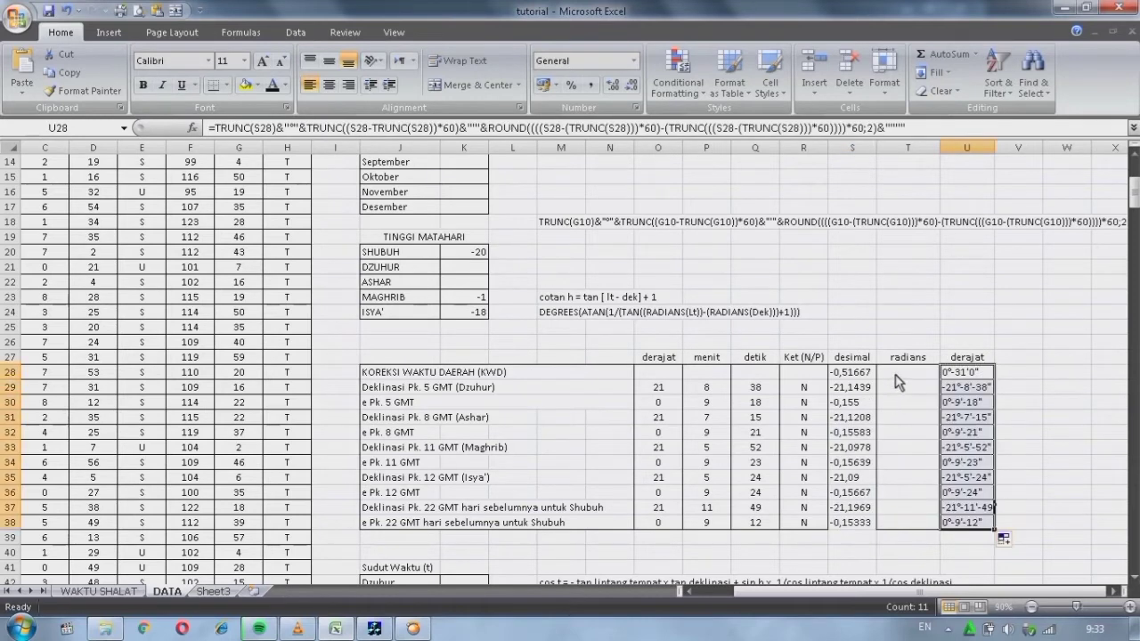
Enter the formula =RADIANS(S28) in the radians cell T28 of the KOREKSI WAKTU DAERAH row
left_click(897, 379)
type("=")
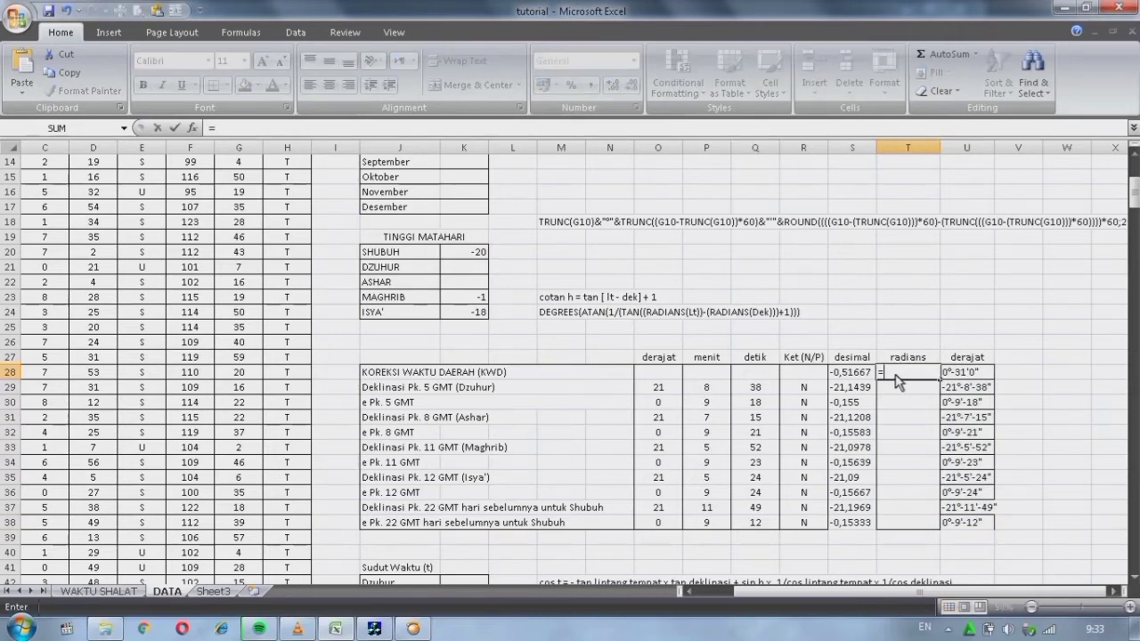
type("RADIAN")
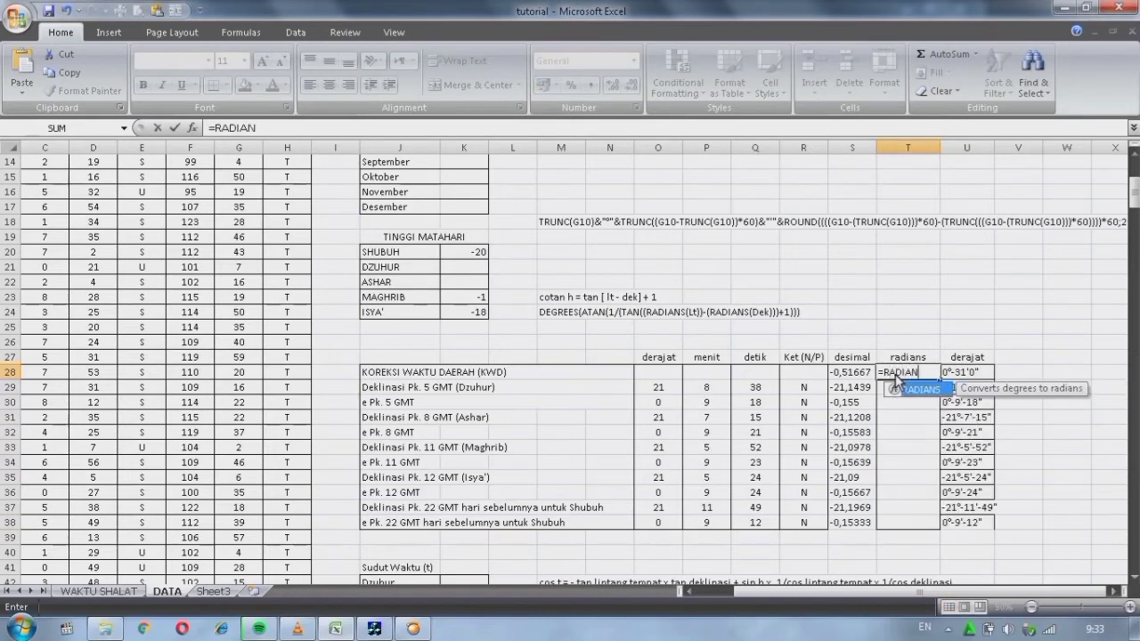
type("S(")
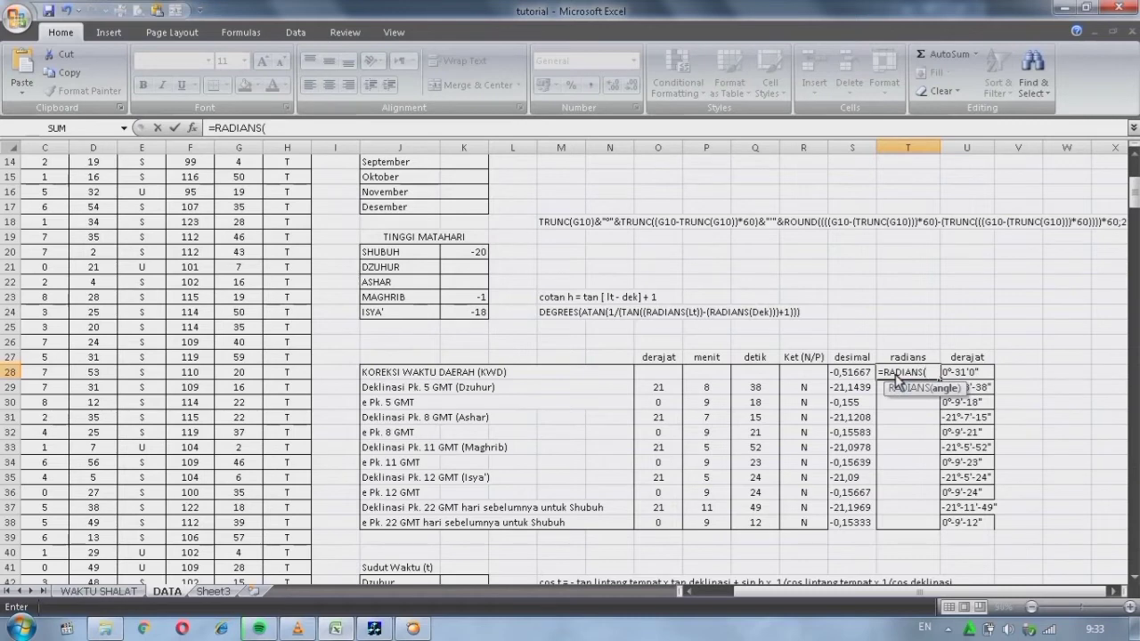
left_click(856, 373)
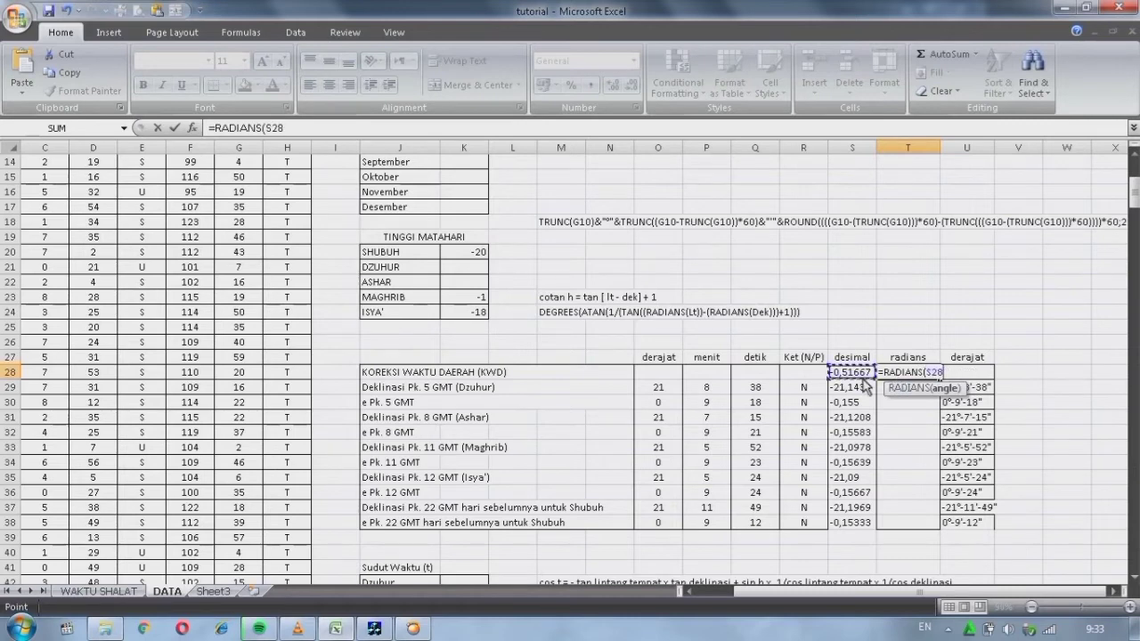
type(")")
key("Return")
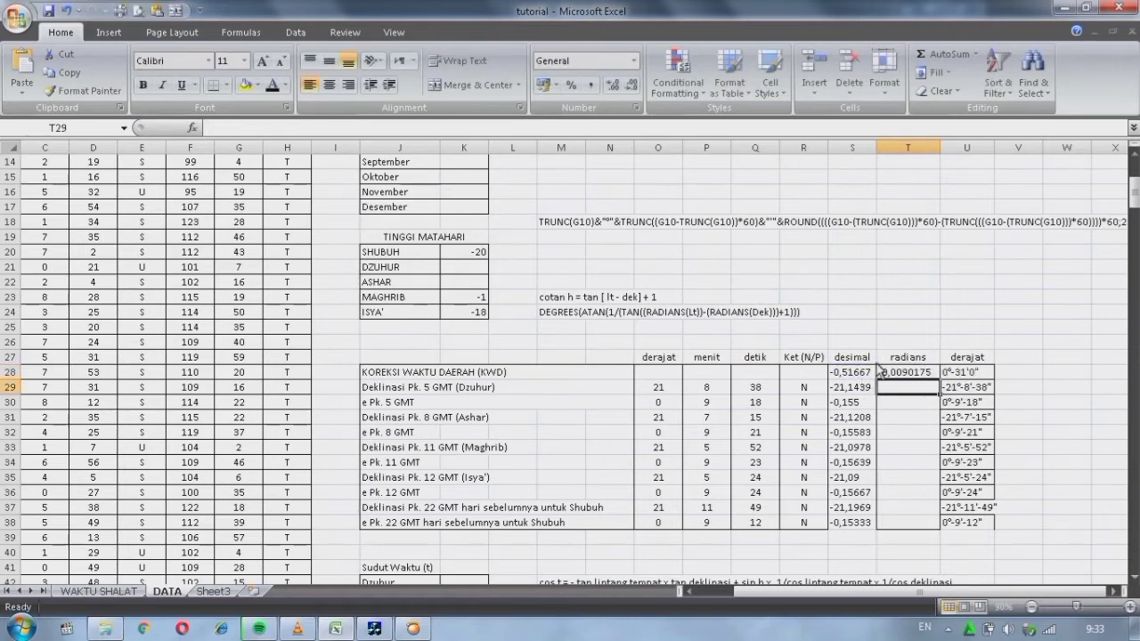
Fill the radians formula from T28 down through T38 for all declination and e rows
left_click(915, 374)
left_click_drag(939, 381, 946, 527)
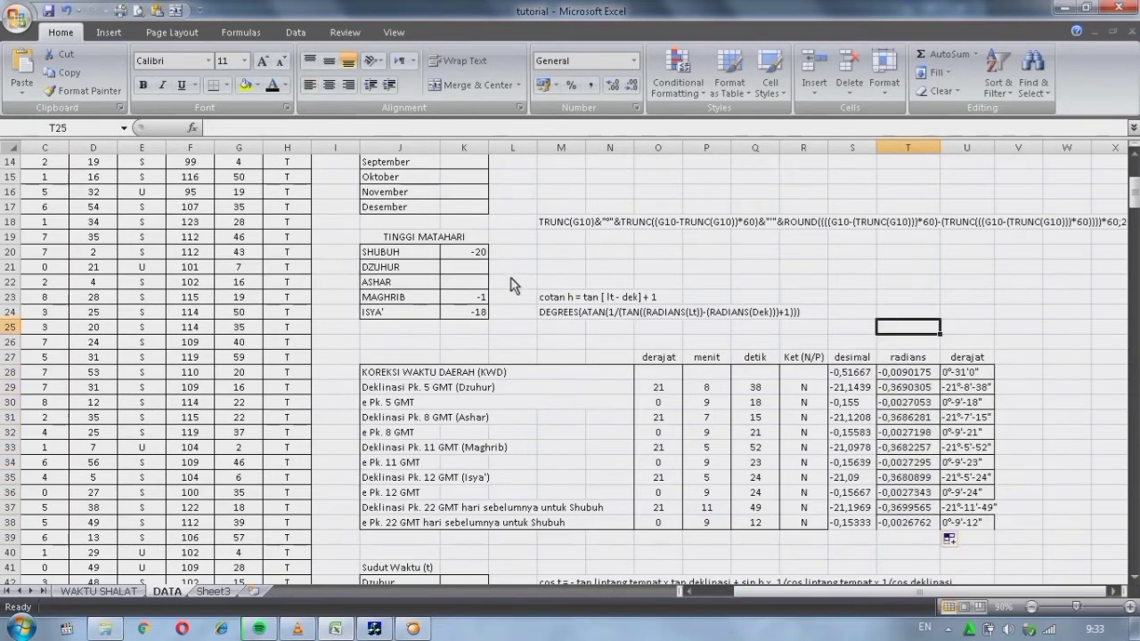
Enter =DEGREES(ATAN(1/(TAN('WAKTU SHALAT'!H10-DATA!T31)+1))) in K22 as the Ashar sun altitude
left_click(464, 283)
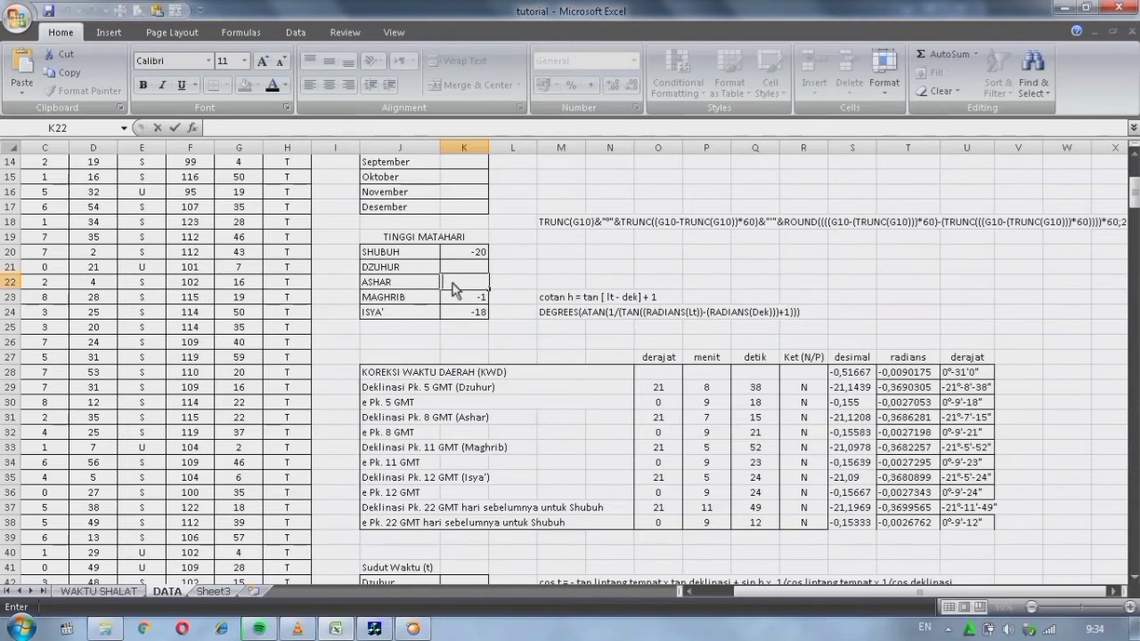
type("=")
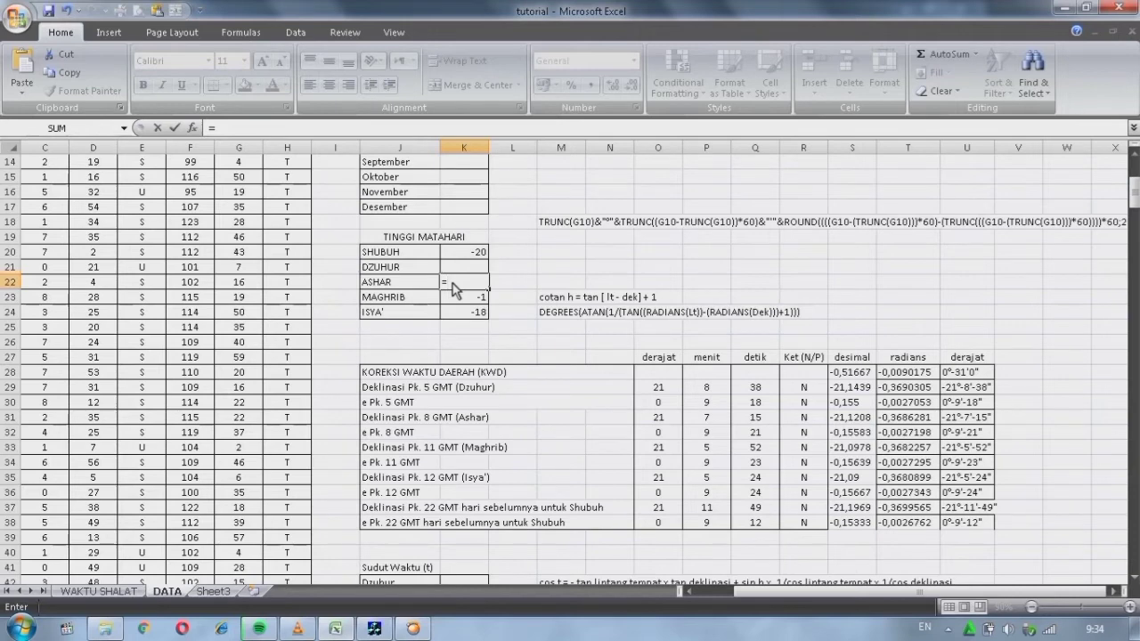
type("DEGR")
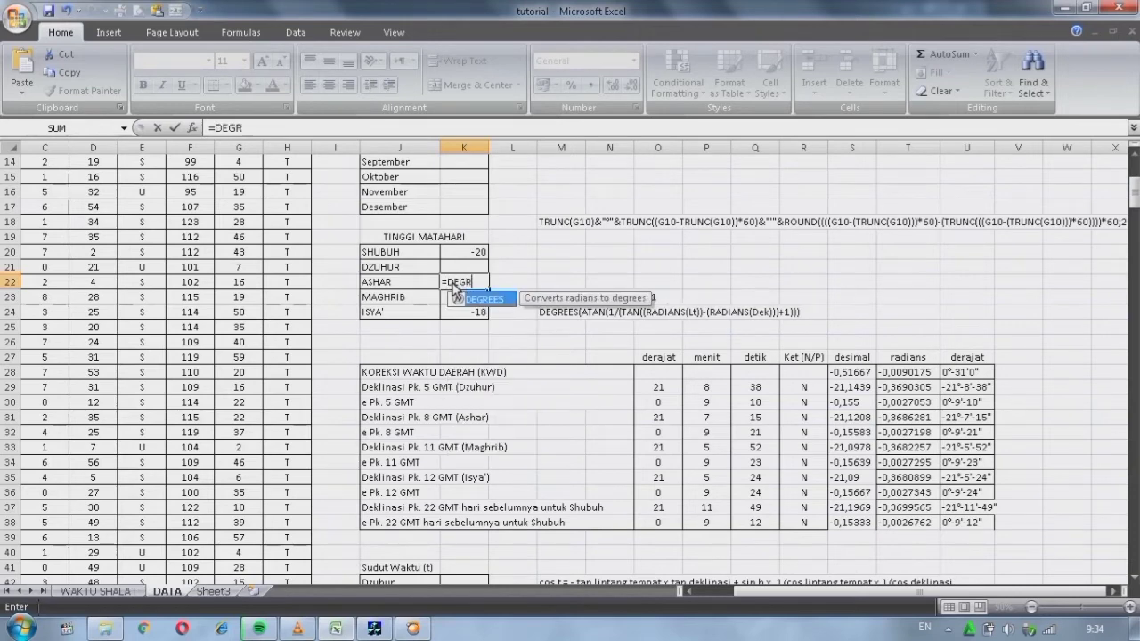
type("EES(")
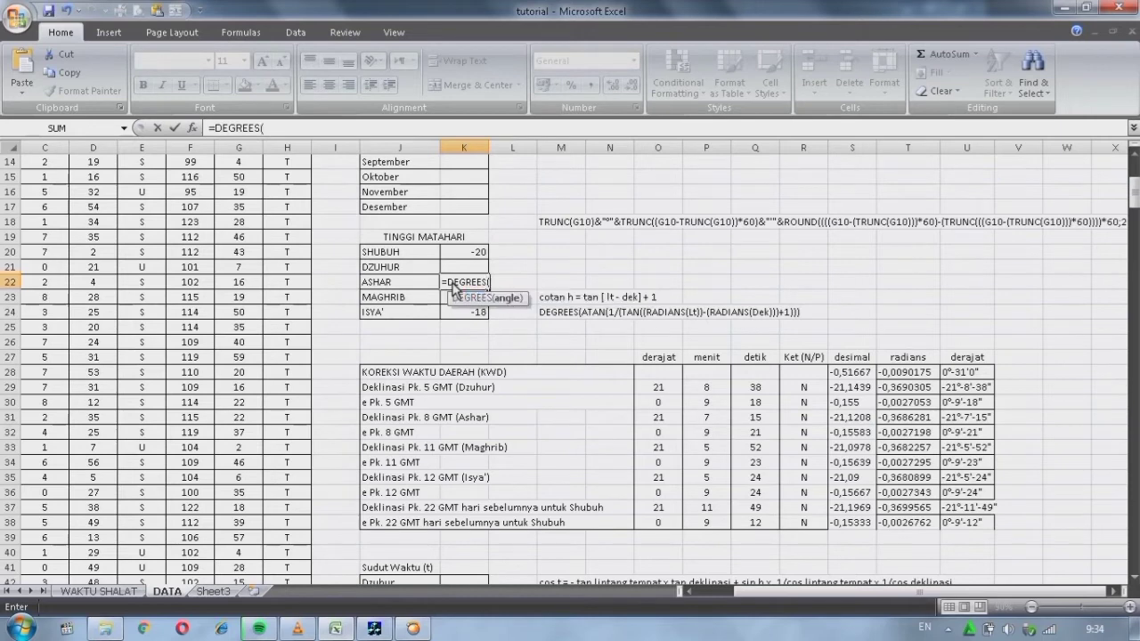
type("ATAN(")
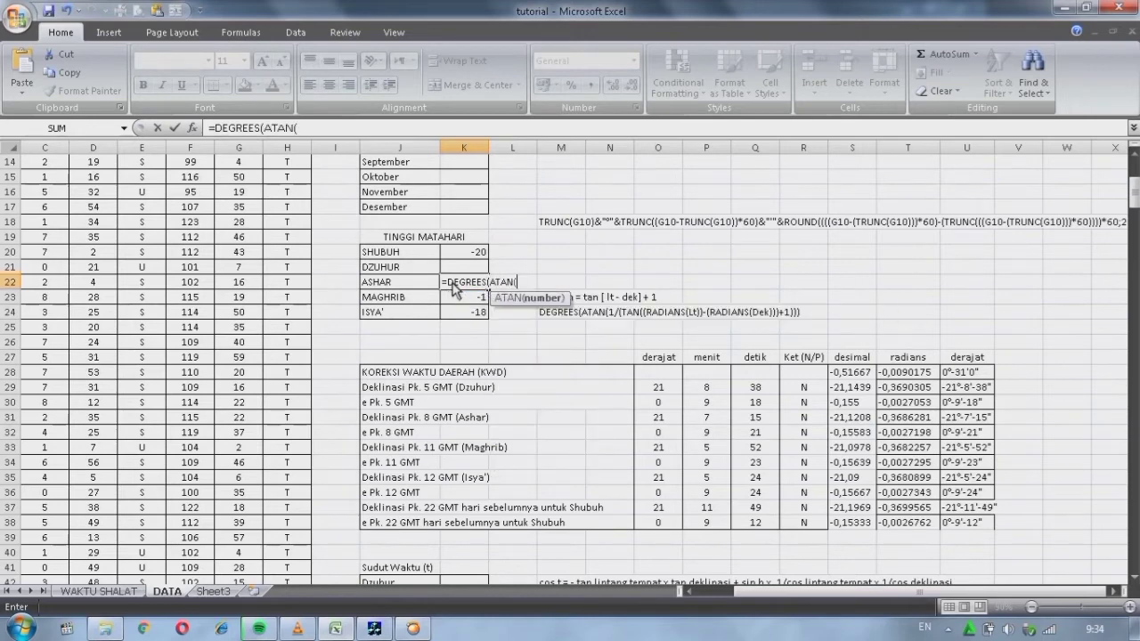
type("1/(TAN")
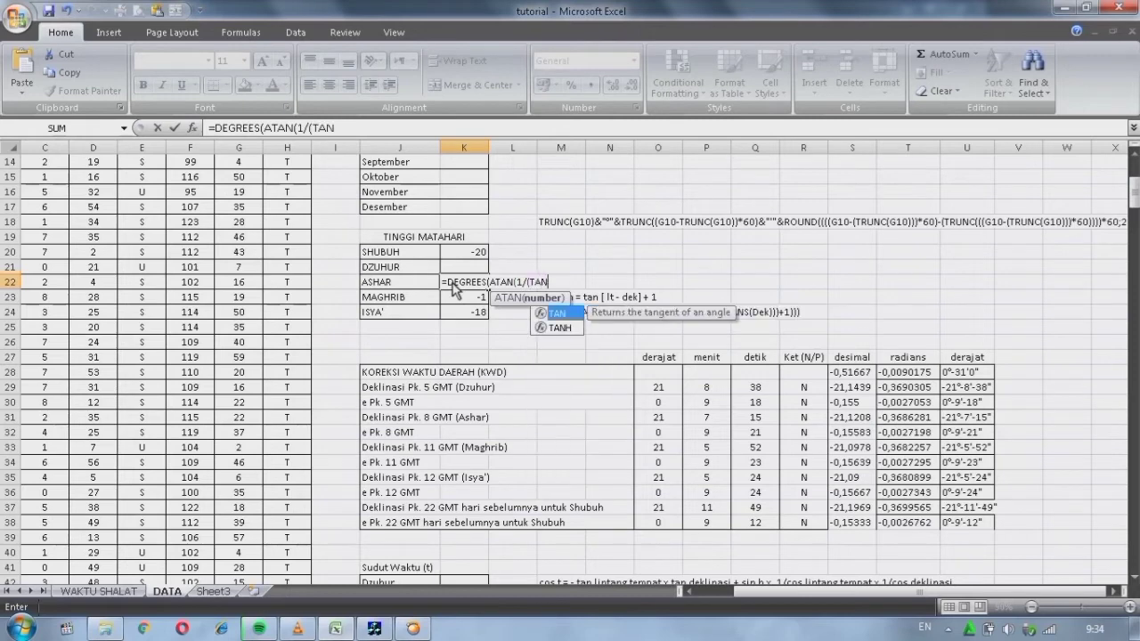
type("(")
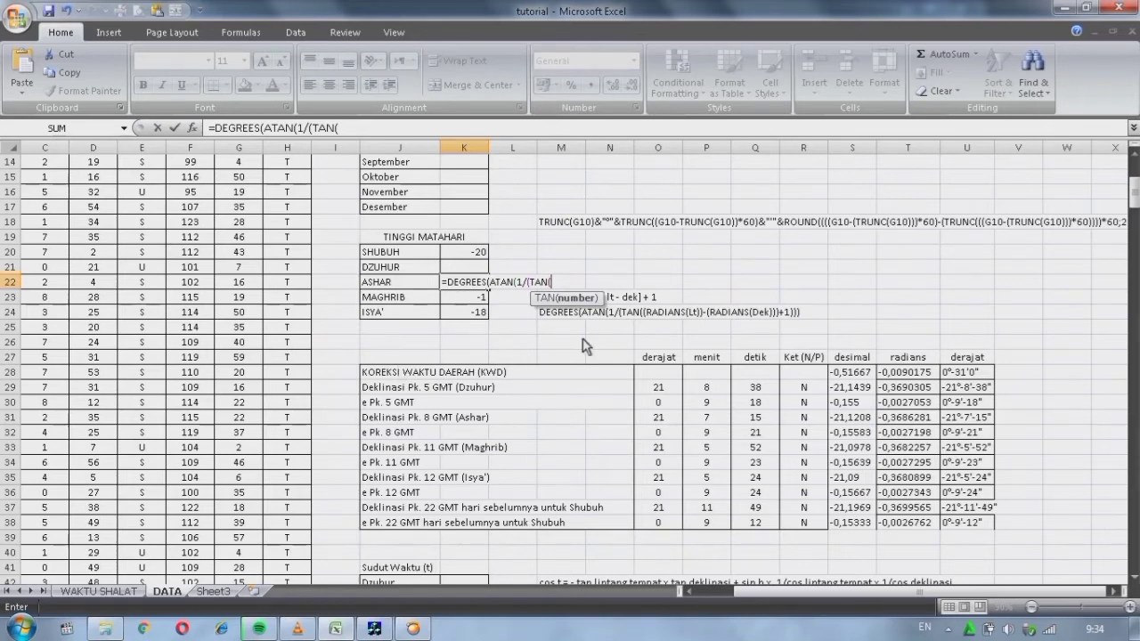
left_click(132, 592)
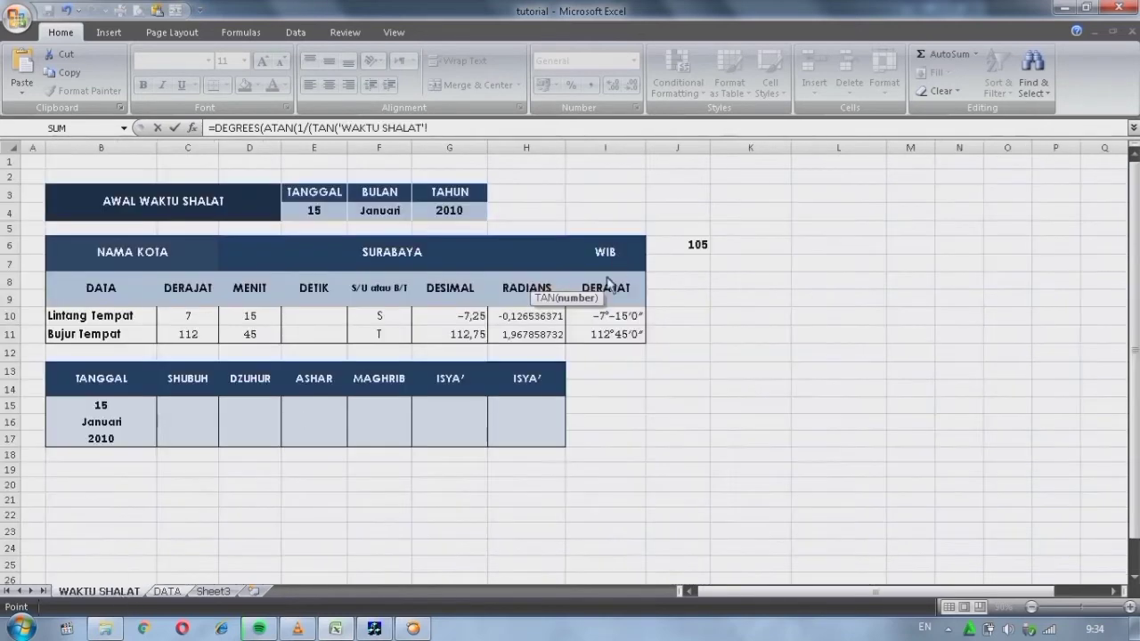
left_click(548, 319)
type("-")
left_click(166, 591)
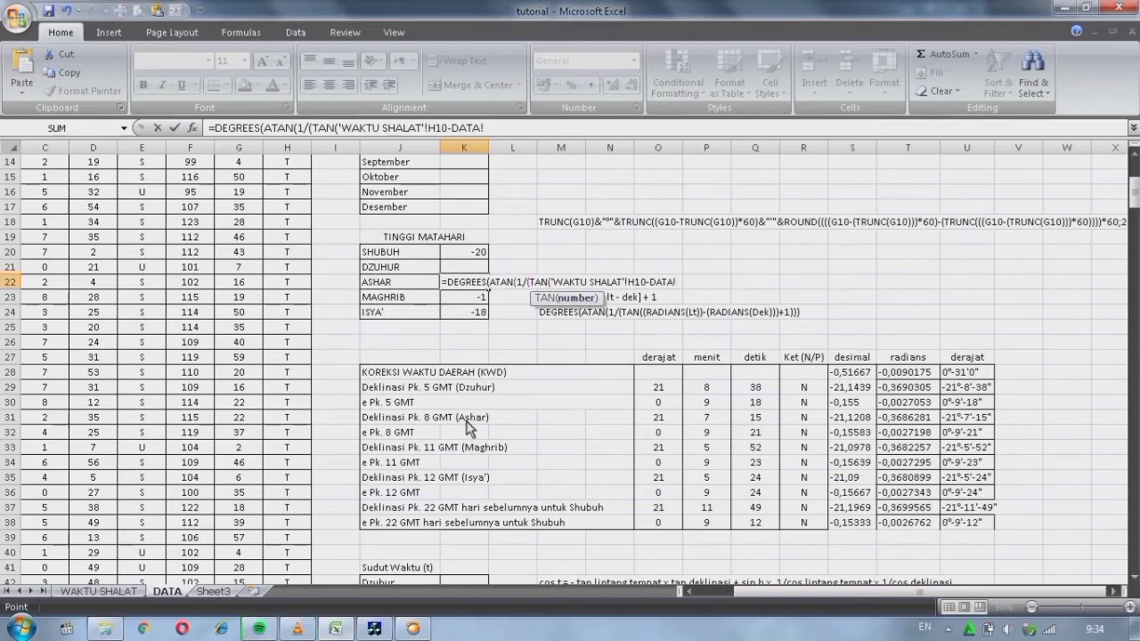
left_click(903, 422)
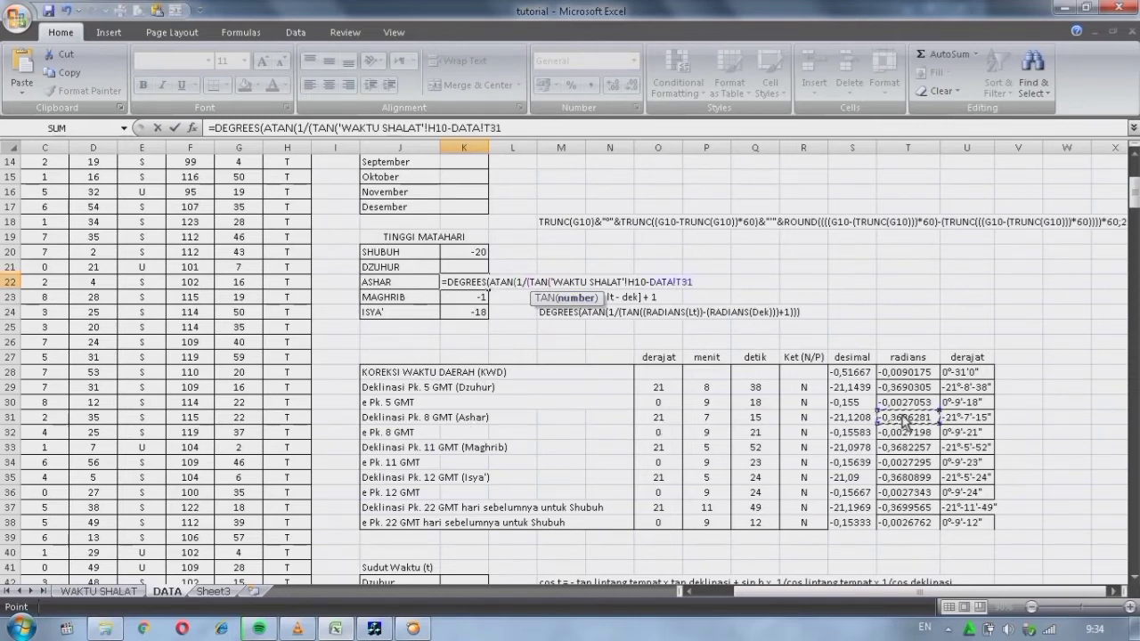
type(")")
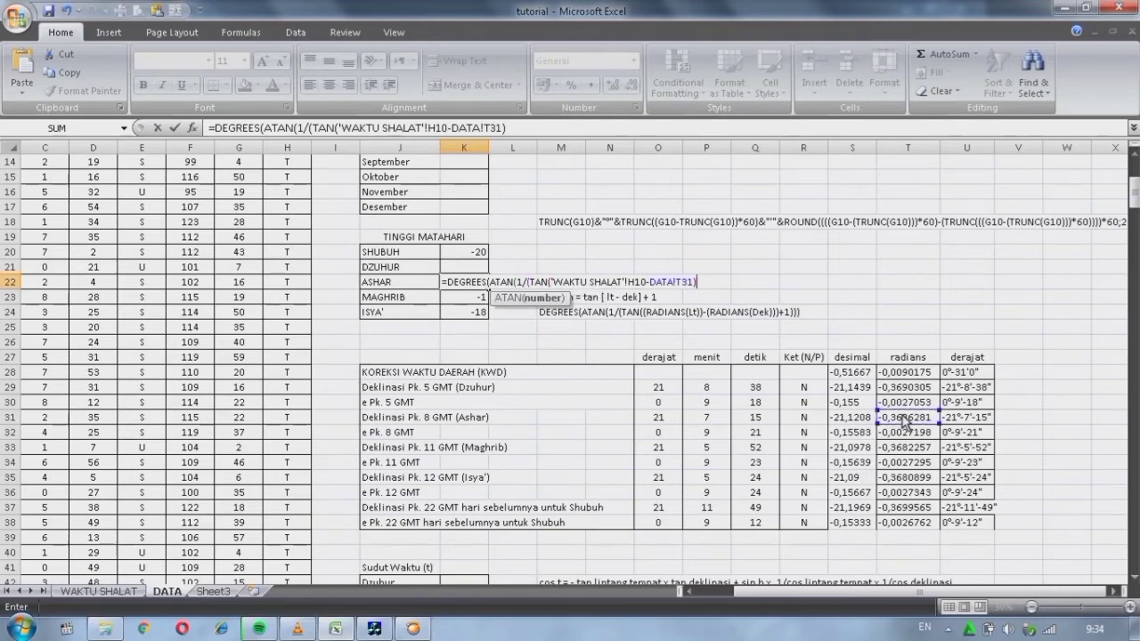
type("+1)))")
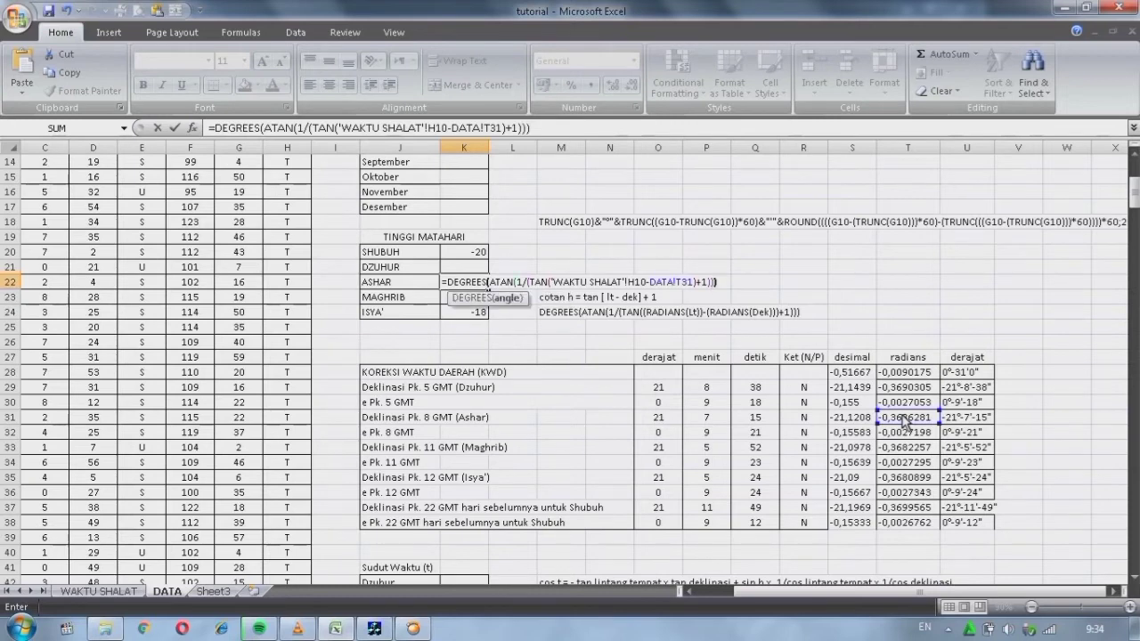
key("Return")
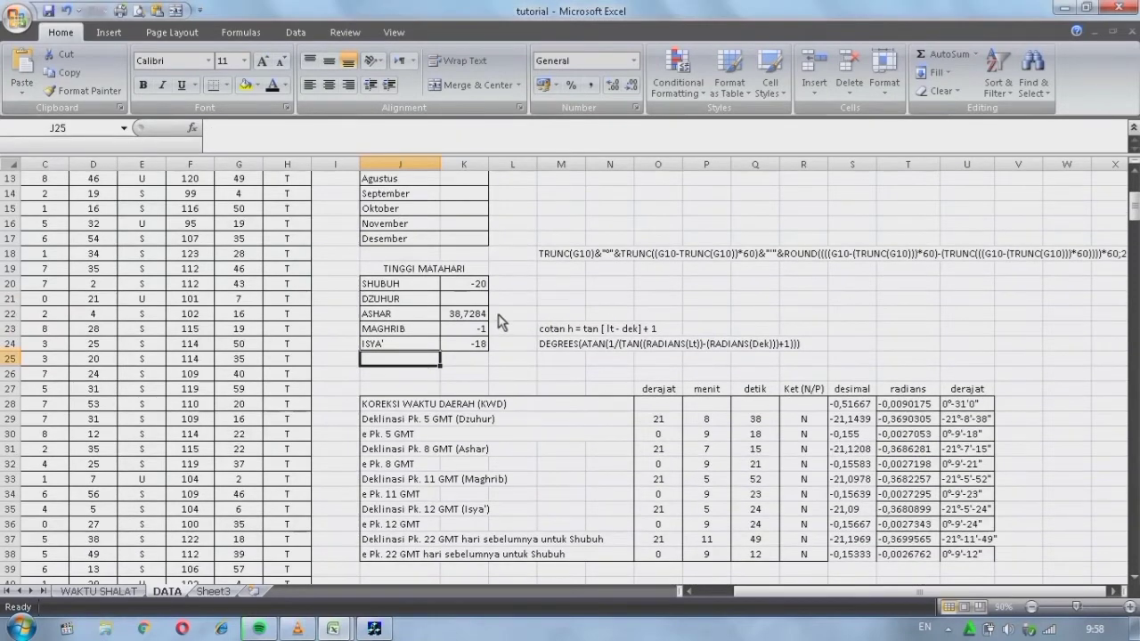
Convert the Ashar sun altitude to radians in L22 with =RADIANS(K22)
left_click(503, 316)
type("=")
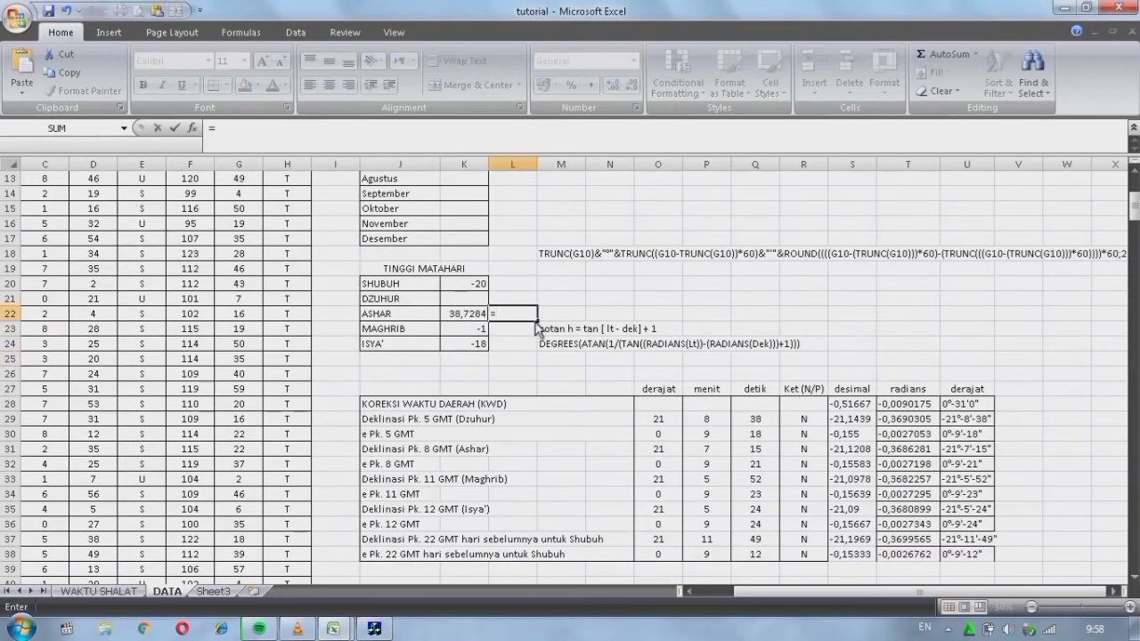
type("RAD")
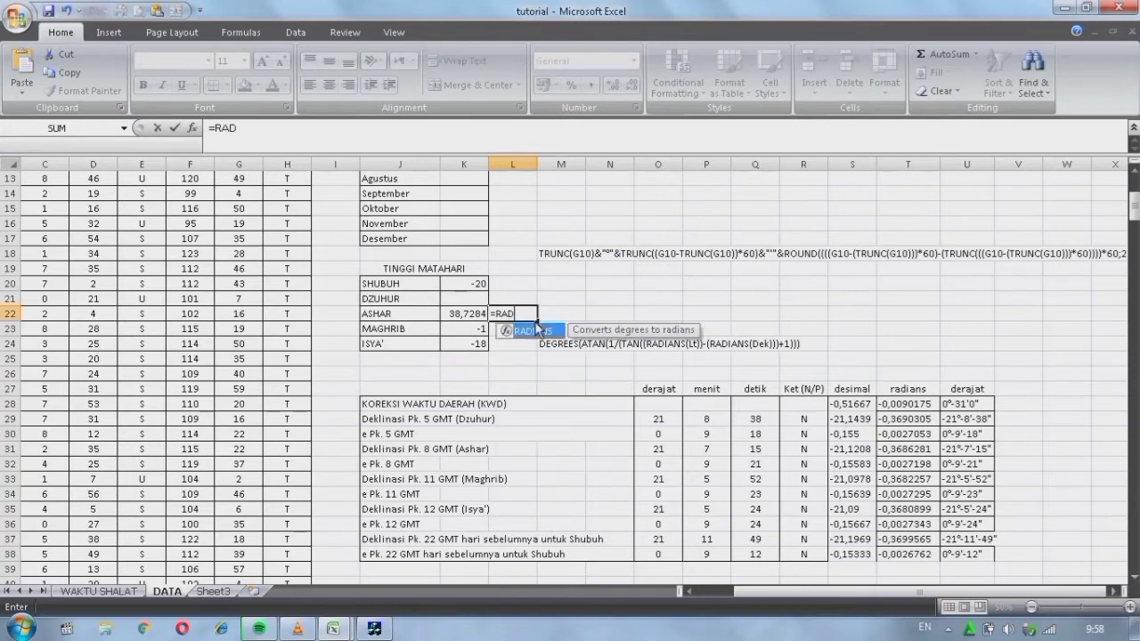
type("IANS(")
left_click(475, 319)
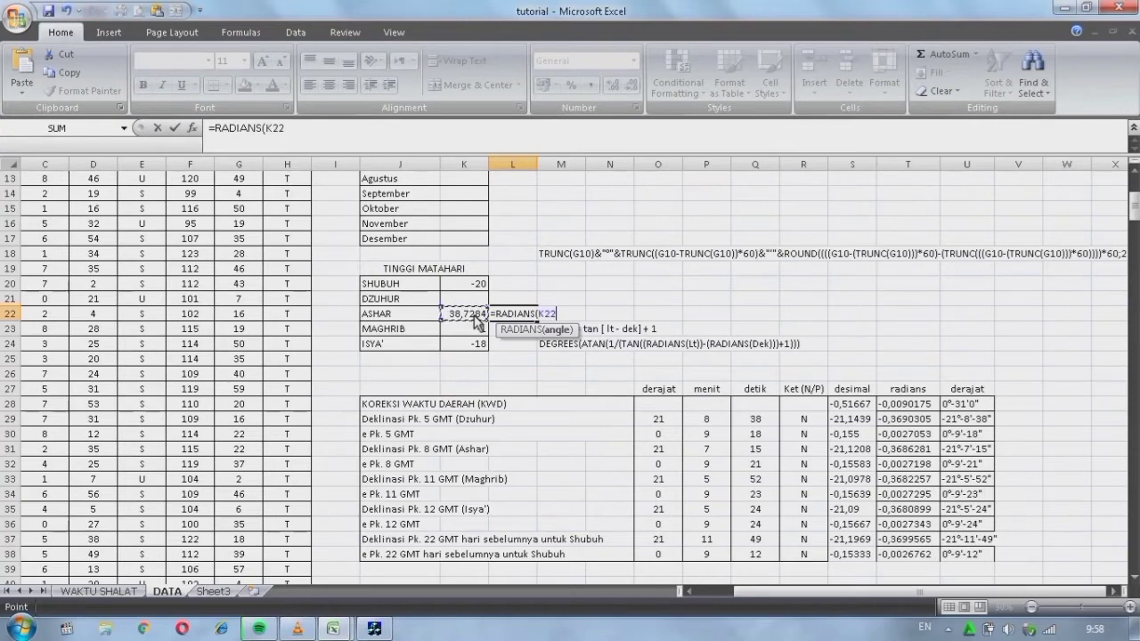
type(")")
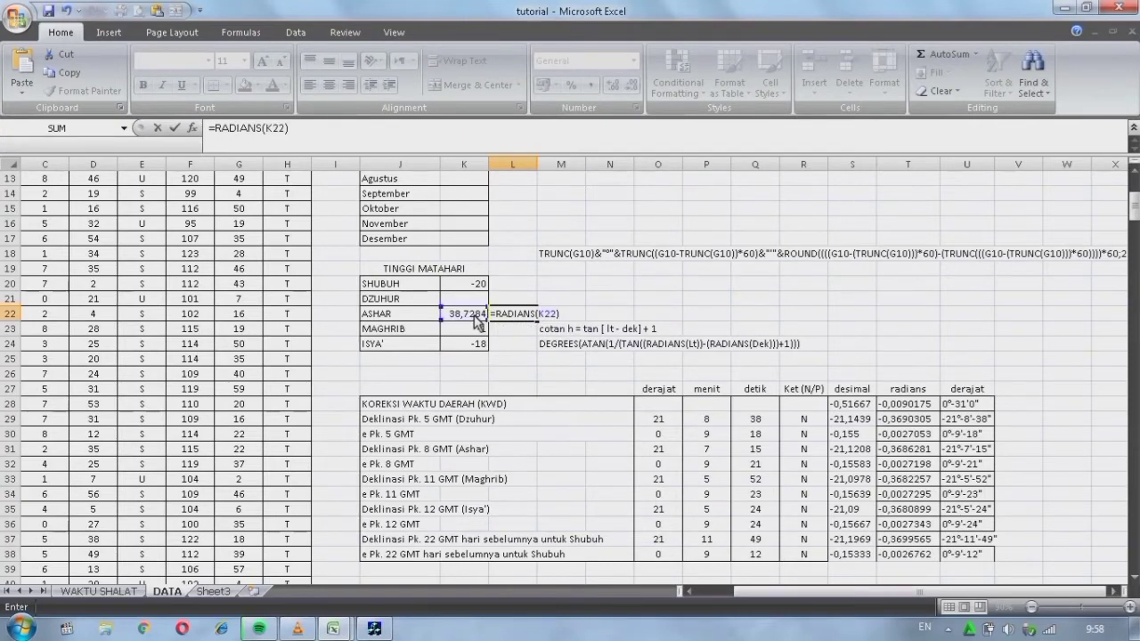
key("Return")
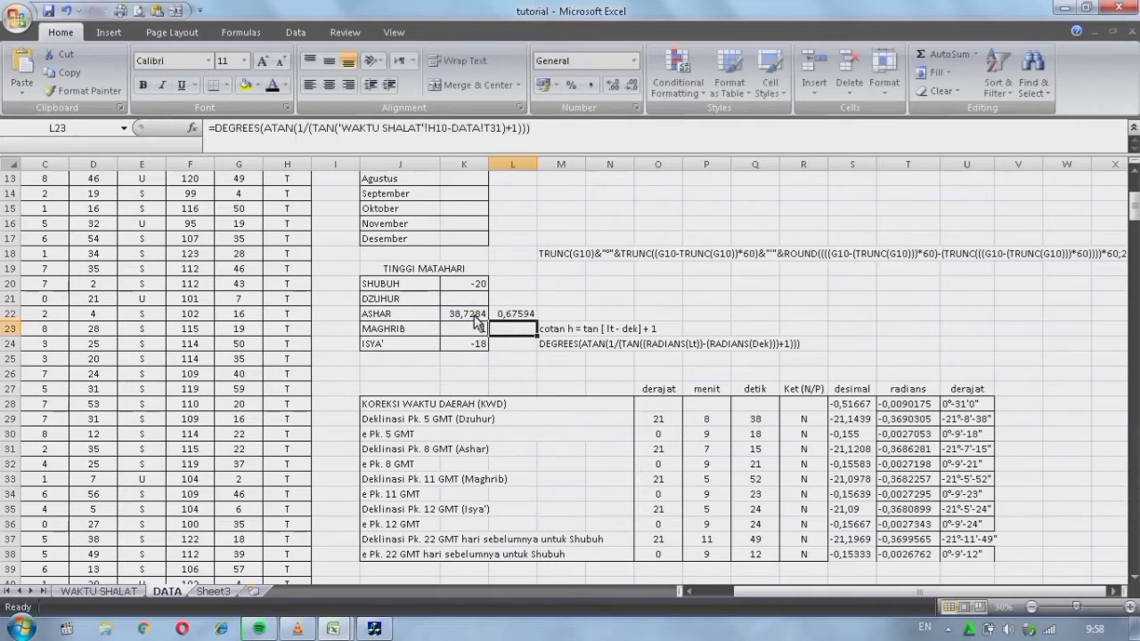
Convert the Shubuh sun altitude to radians in L20 with =RADIANS(K20)
left_click(506, 286)
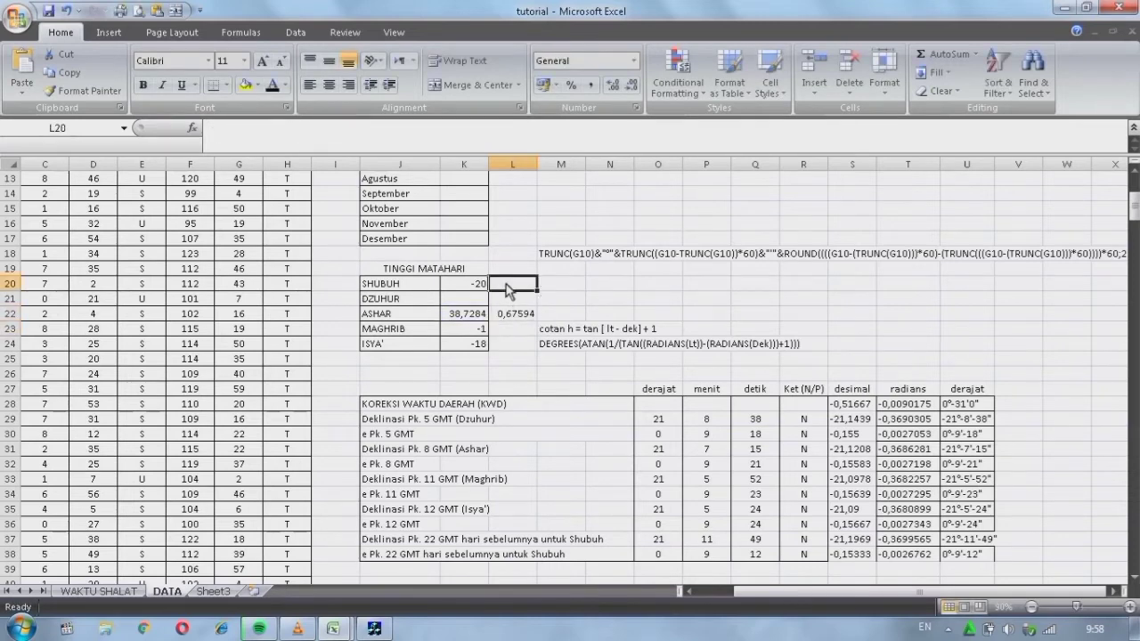
type("=RADIANS")
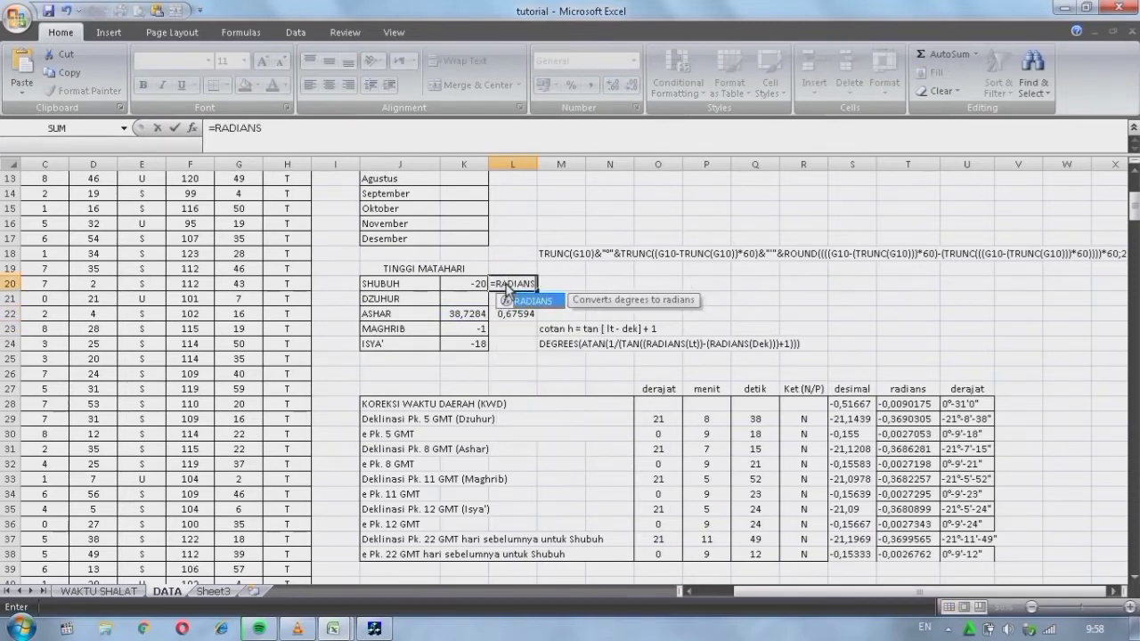
type("(")
left_click(481, 287)
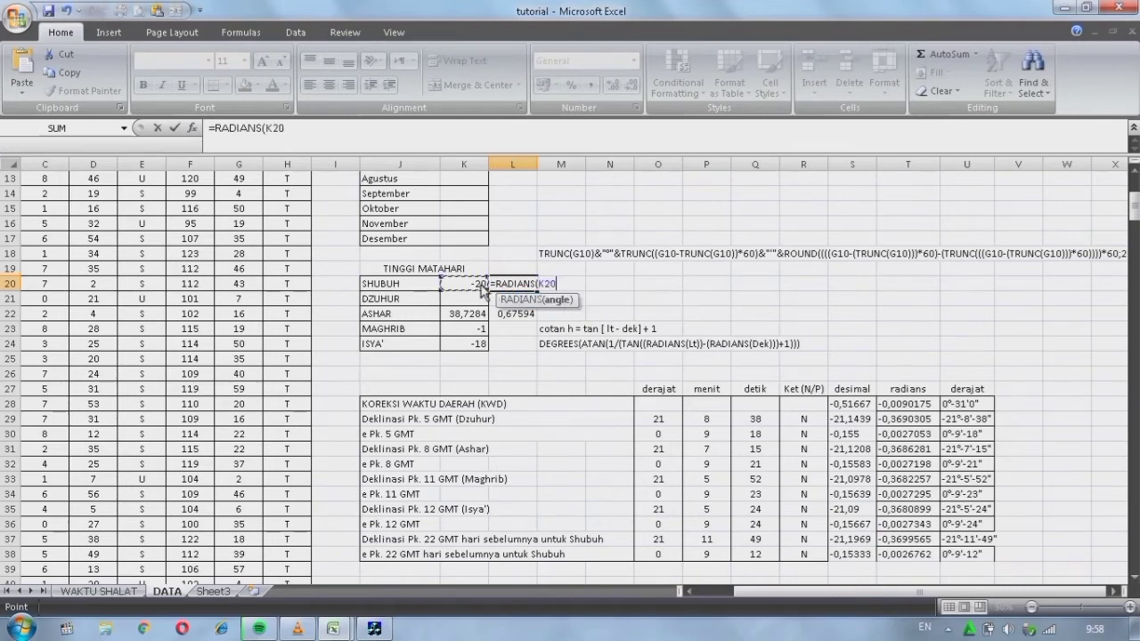
key("Return")
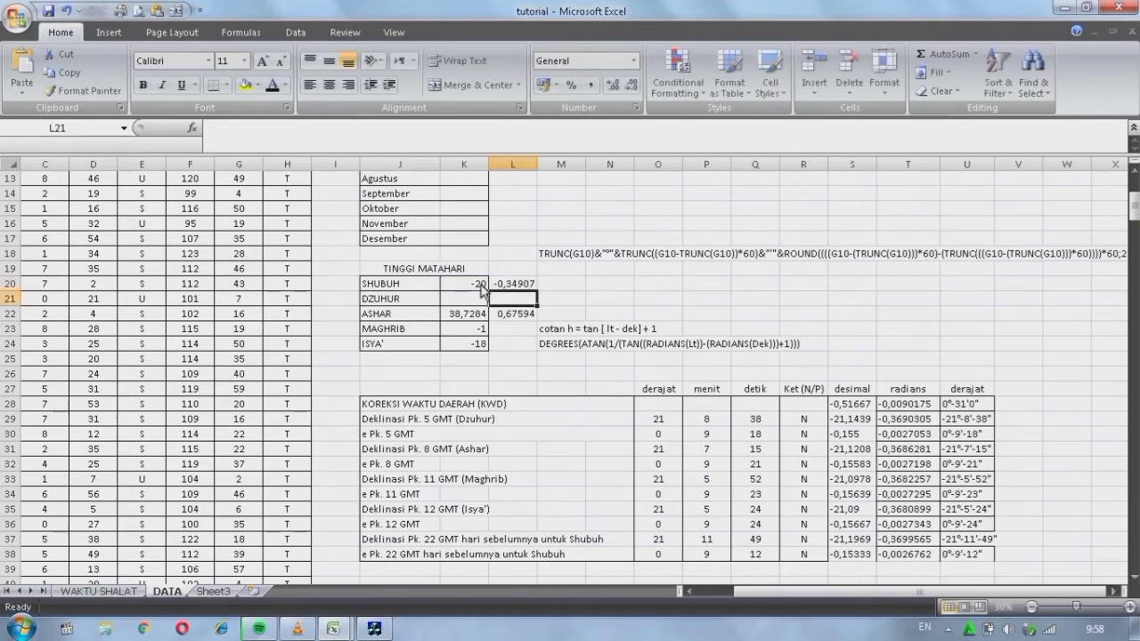
Fill the radians formula from L22 down to L24 for the Maghrib and Isya' sun altitudes
left_click(513, 316)
left_click_drag(537, 322, 540, 357)
left_click(531, 375)
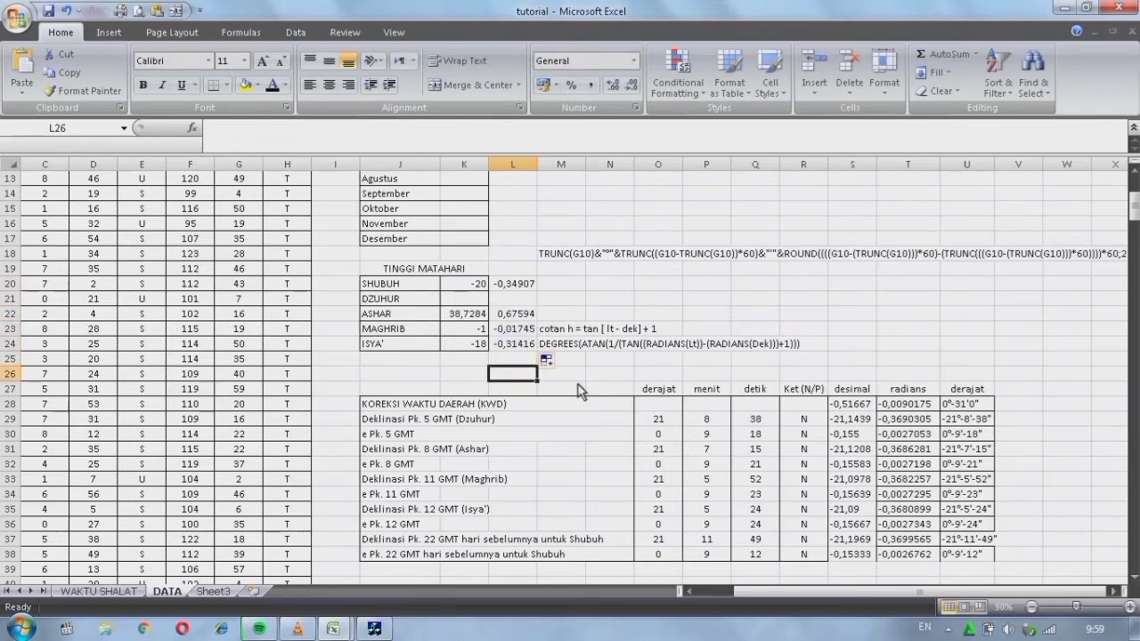
Start the Ashar hour angle formula in K43 with =DEGREES(ACOS(-TAN('WAKTU SHALAT'!H10)
scroll(577, 390, "down", 4)
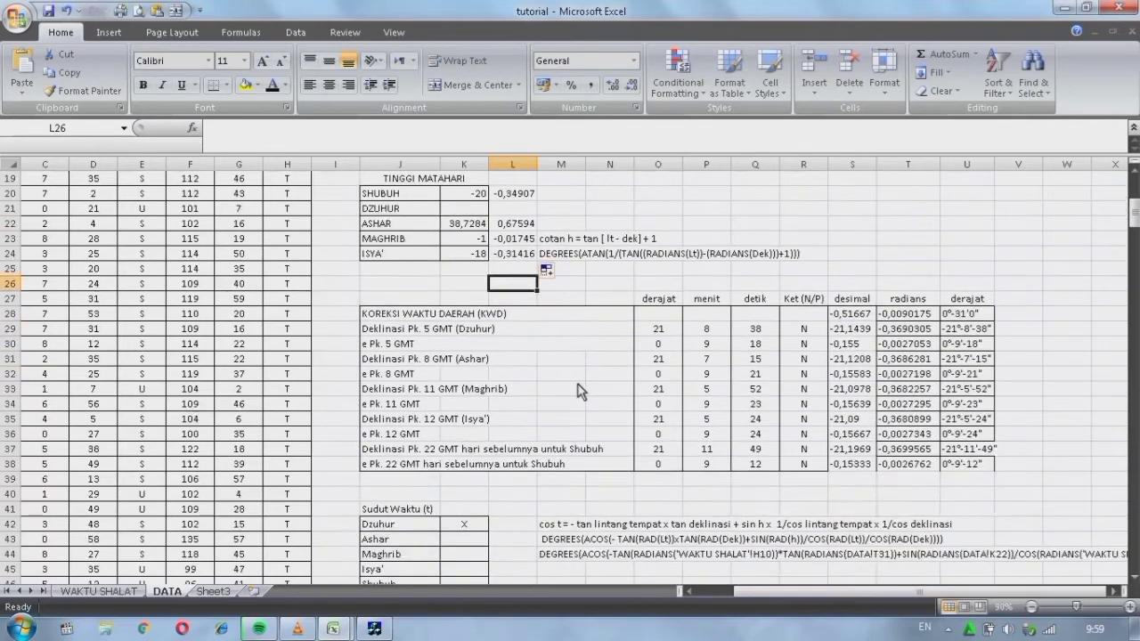
left_click(463, 453)
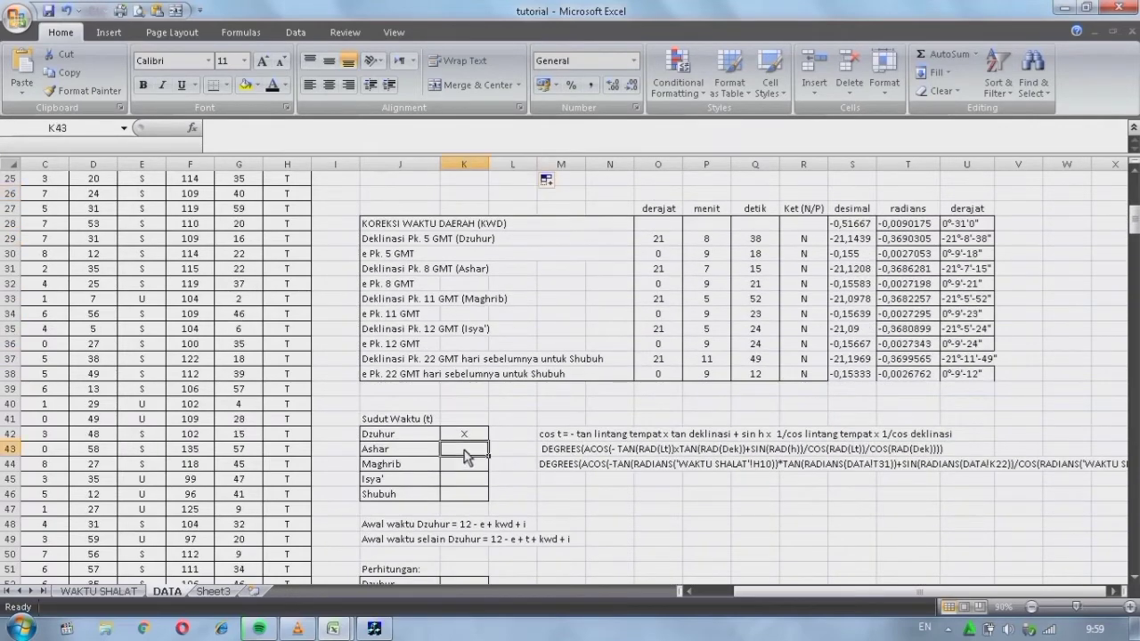
type("=")
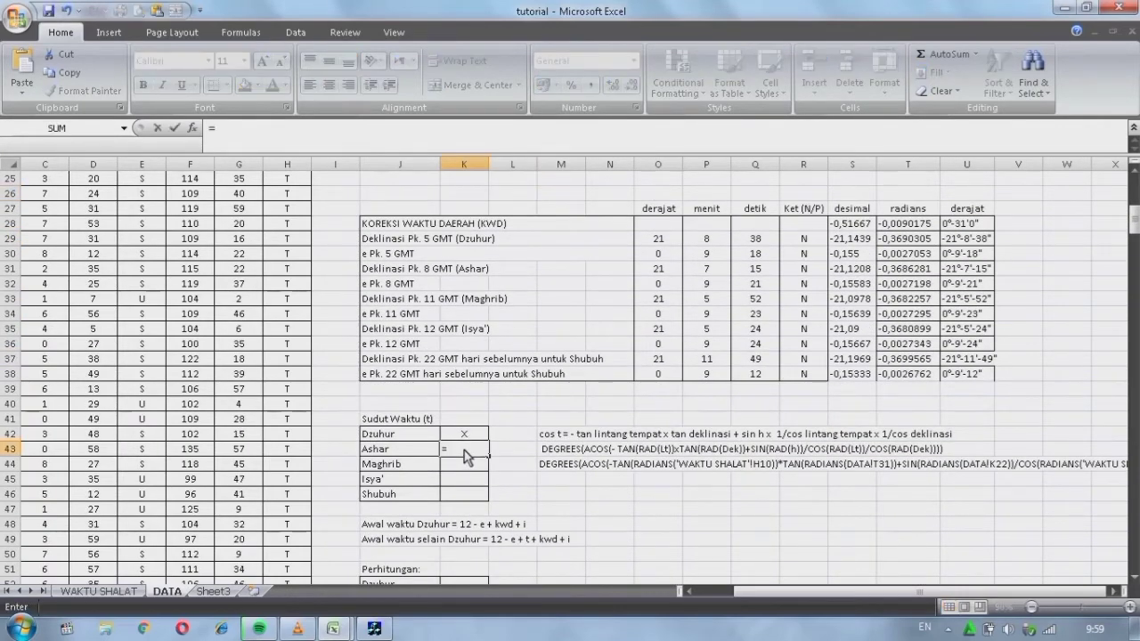
type("DEGREE")
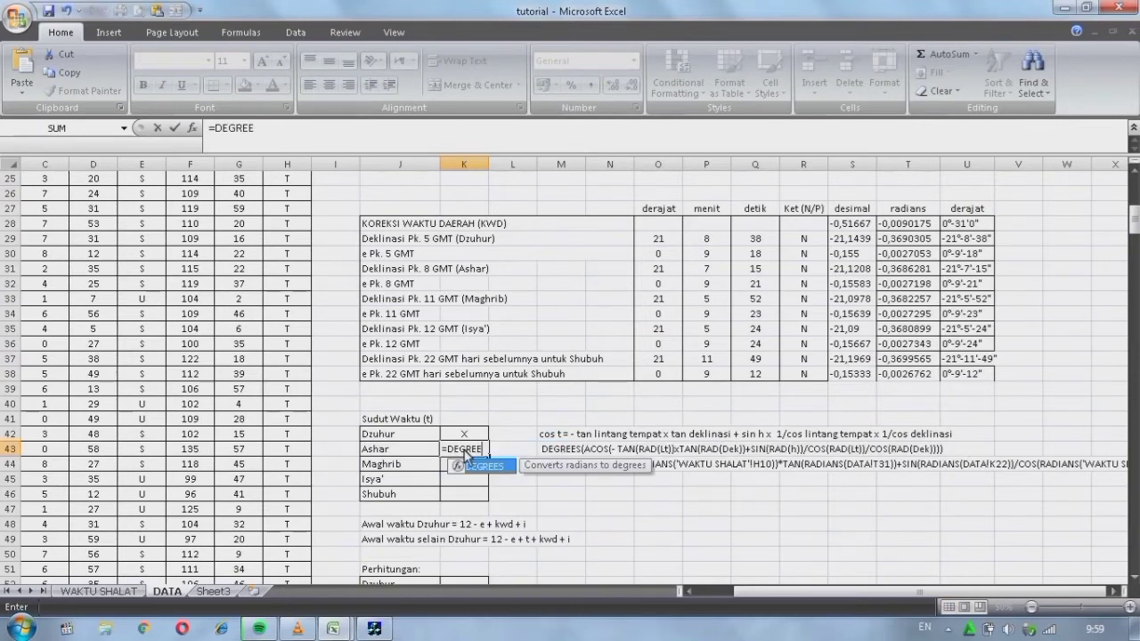
type("S(ACOS")
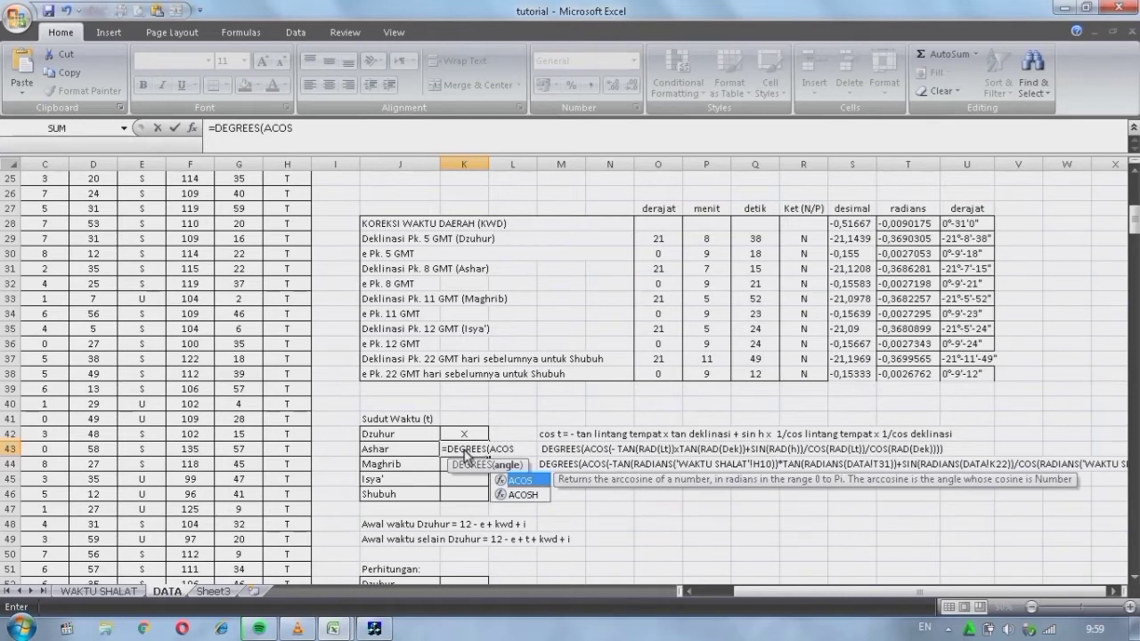
type("(")
type("-T")
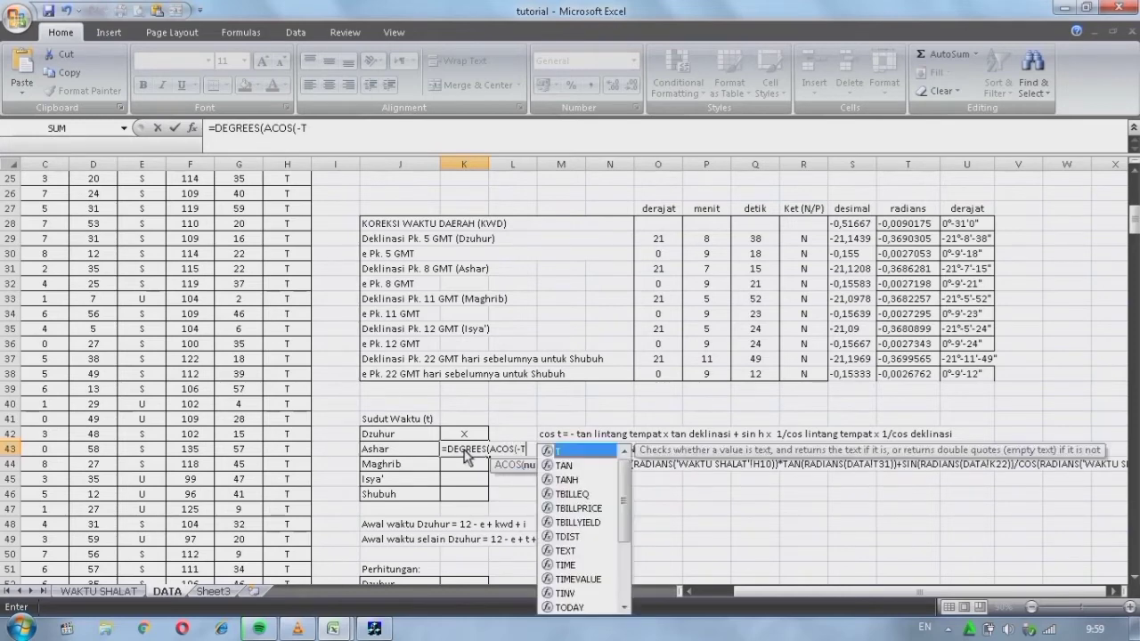
type("AN(")
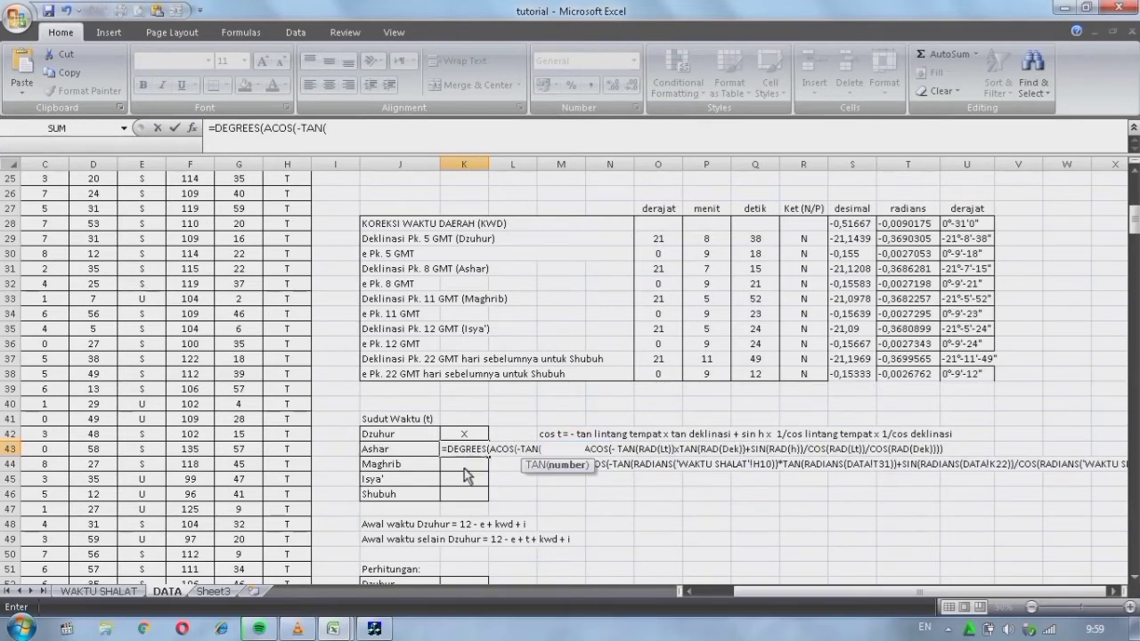
left_click(119, 593)
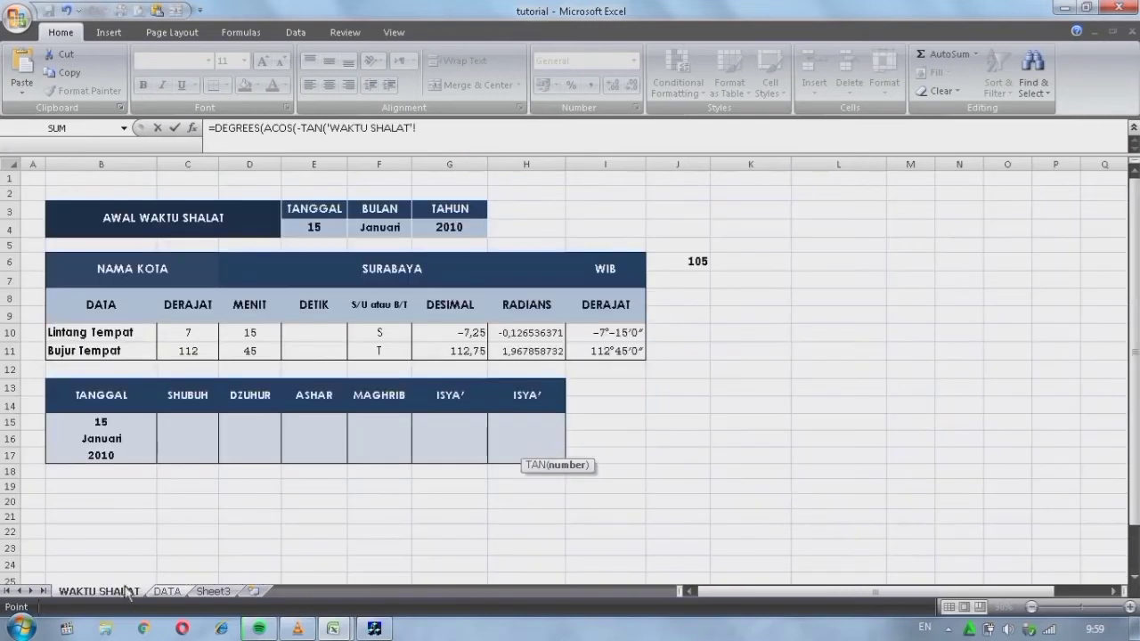
left_click(517, 338)
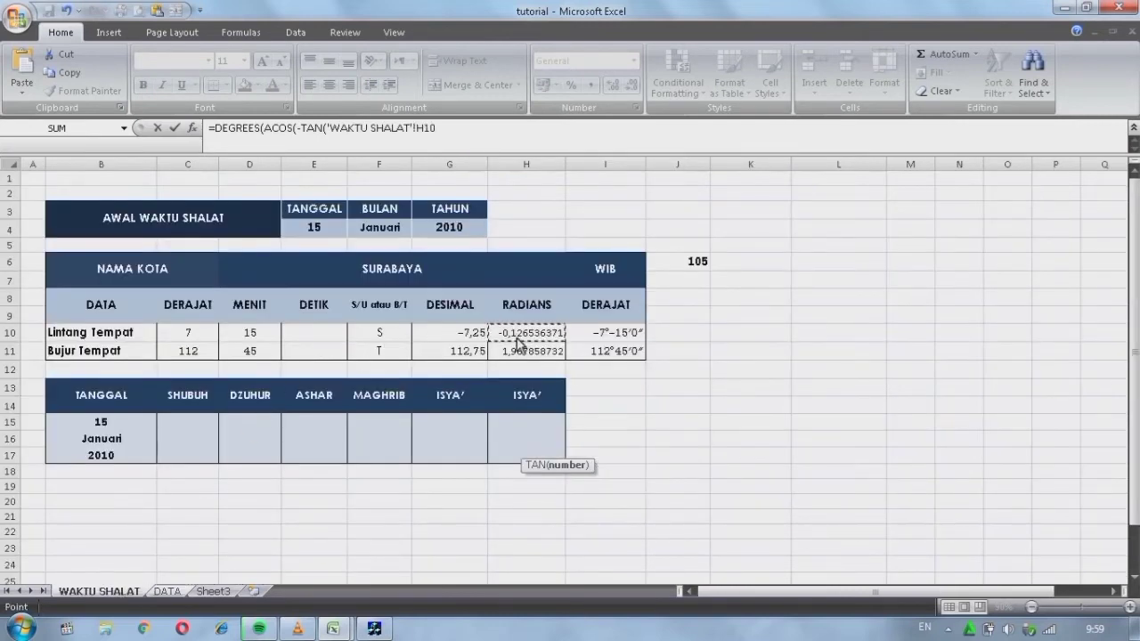
type(")")
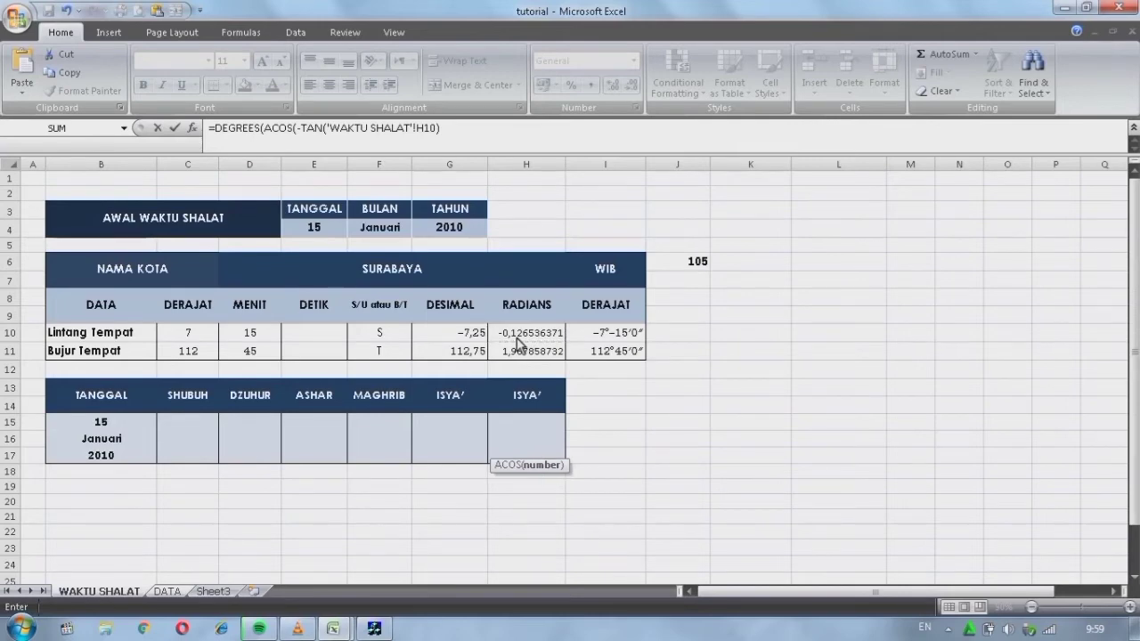
Extend the K43 formula with *TAN(DATA!T31)+SIN(DATA!L22) for the Ashar declination and sun altitude
type("*TAN(")
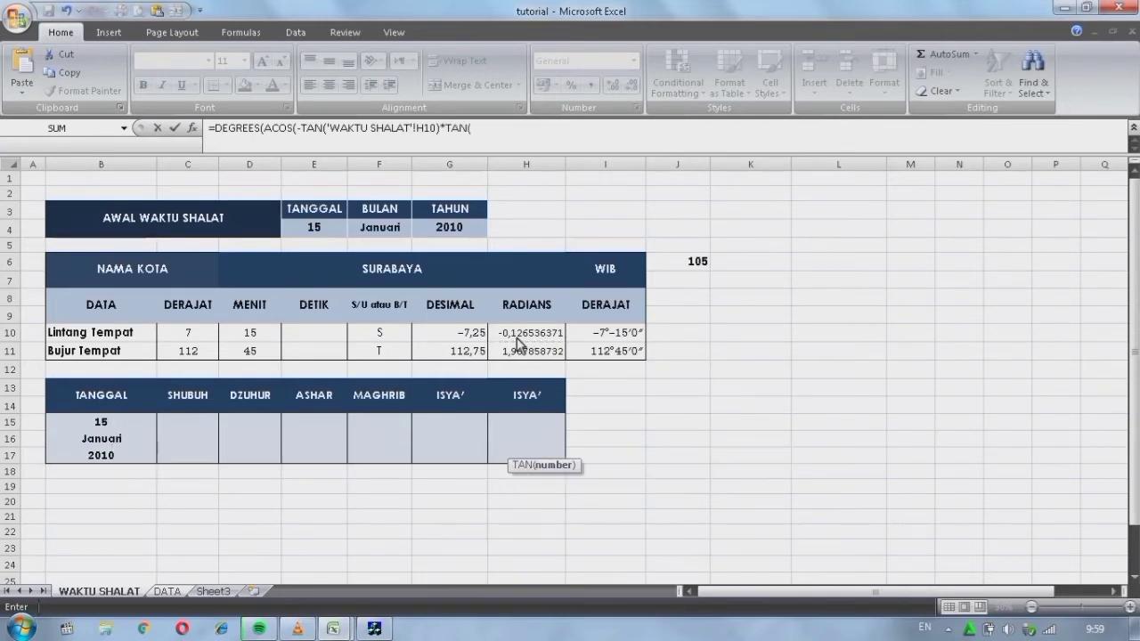
left_click(173, 591)
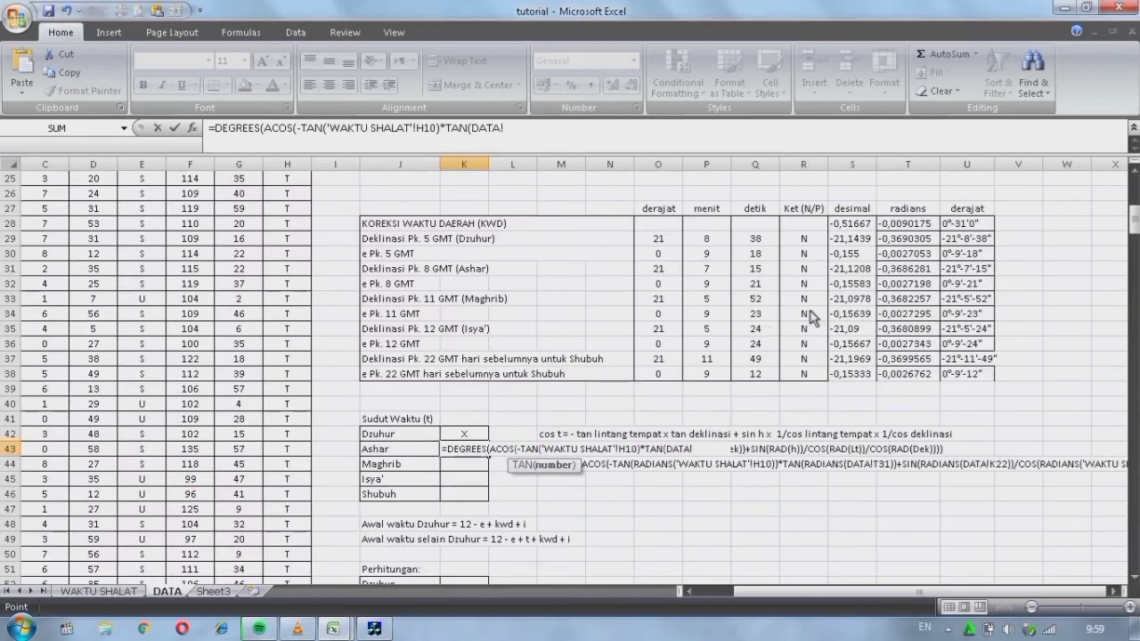
left_click(914, 271)
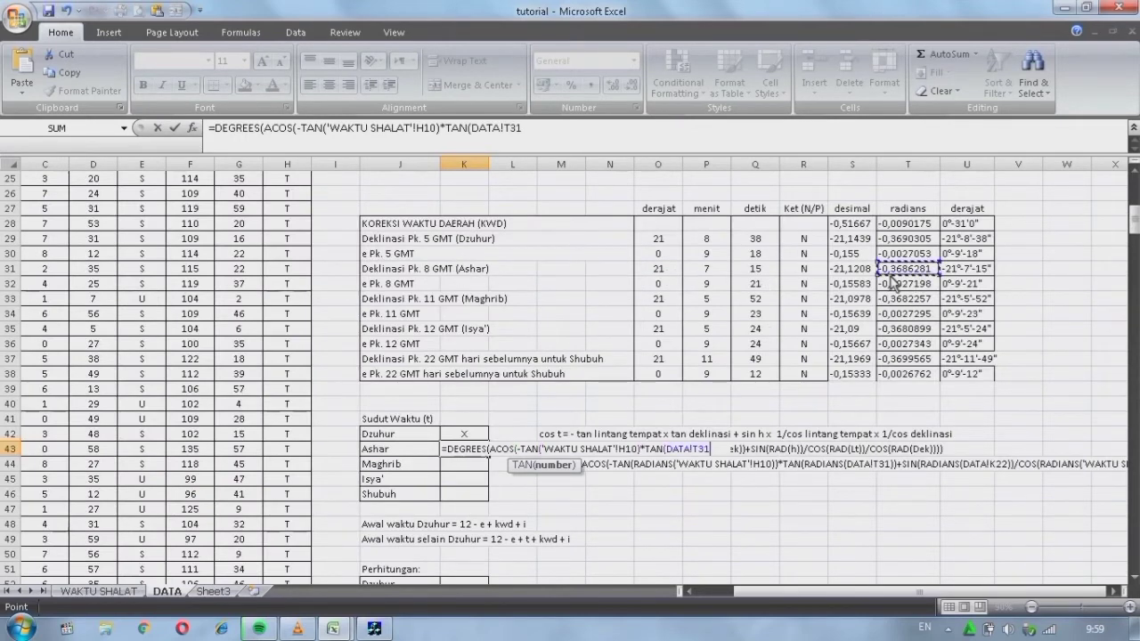
type(")")
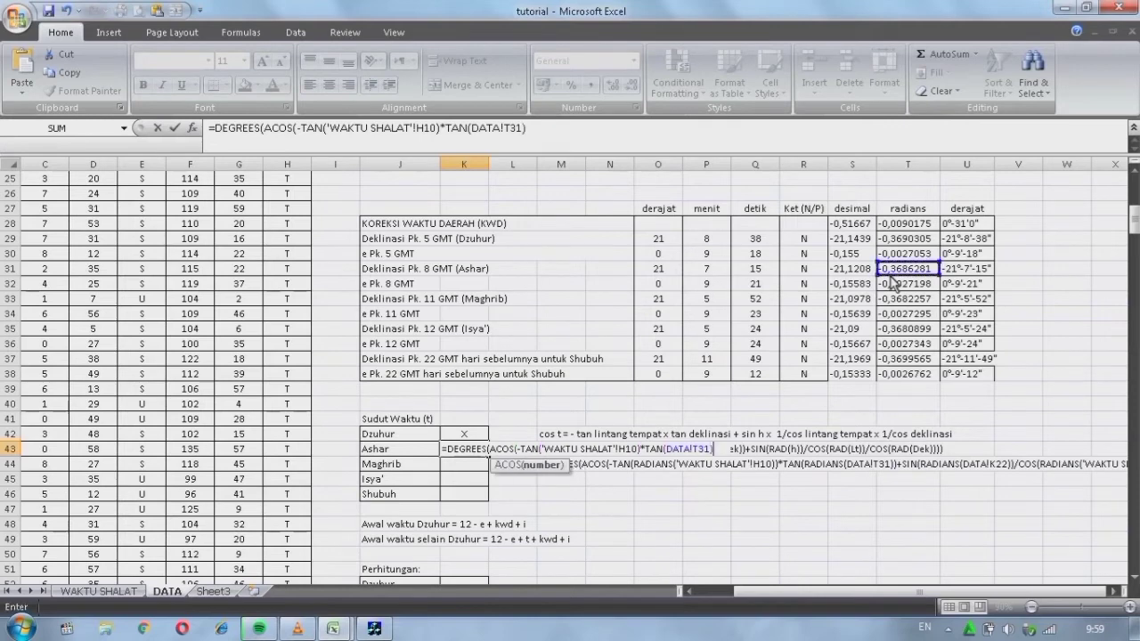
type("+SIN")
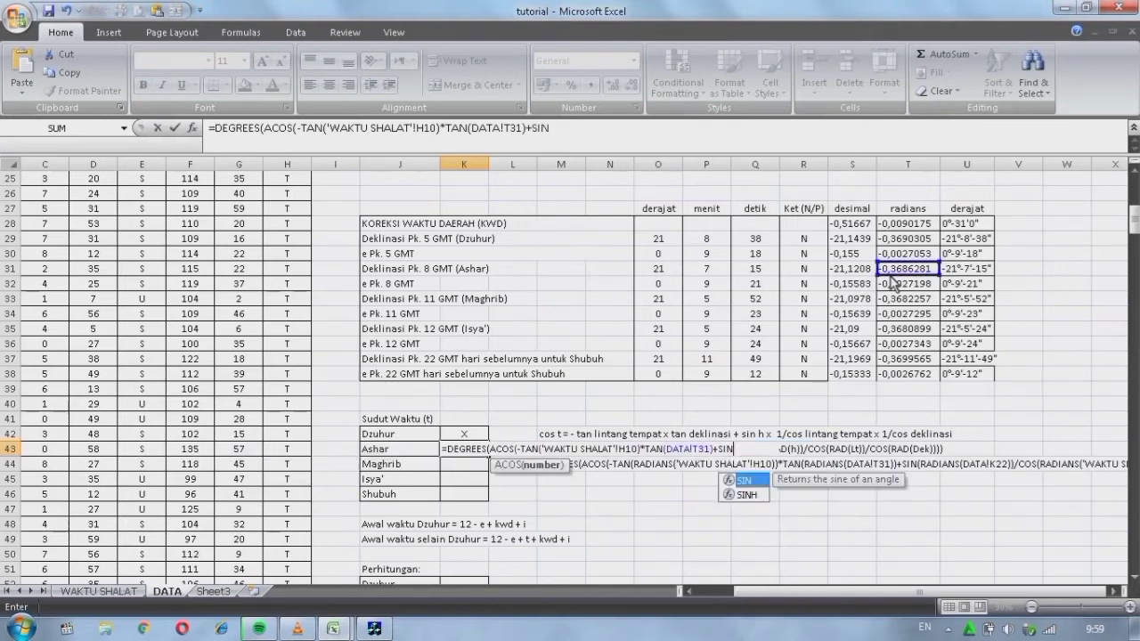
type("(")
scroll(544, 298, "up", 6)
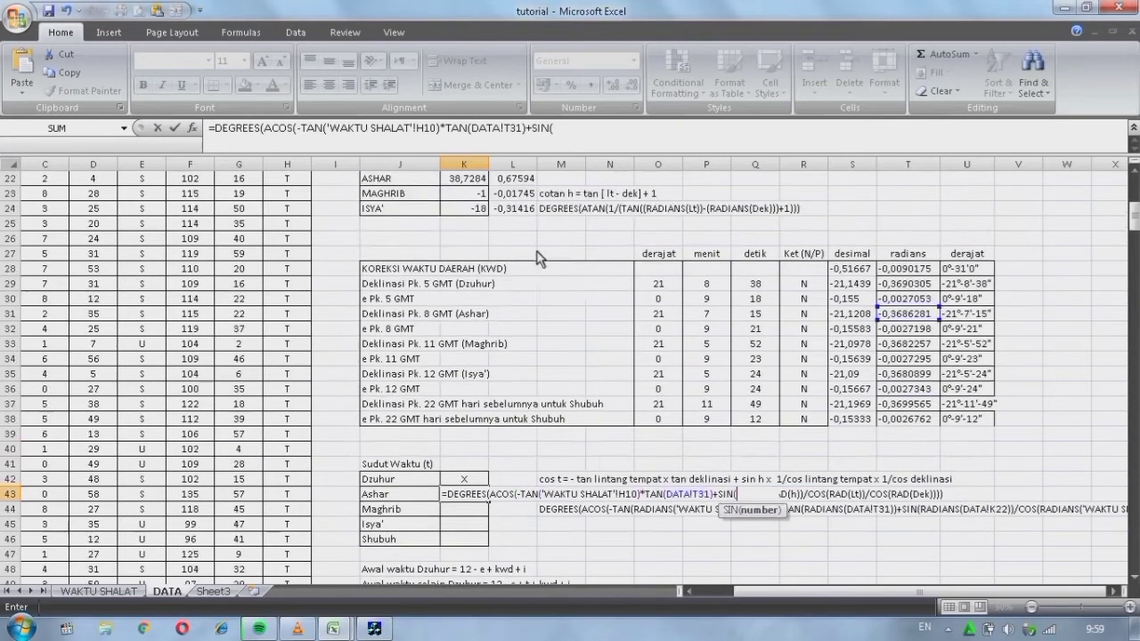
left_click(521, 408)
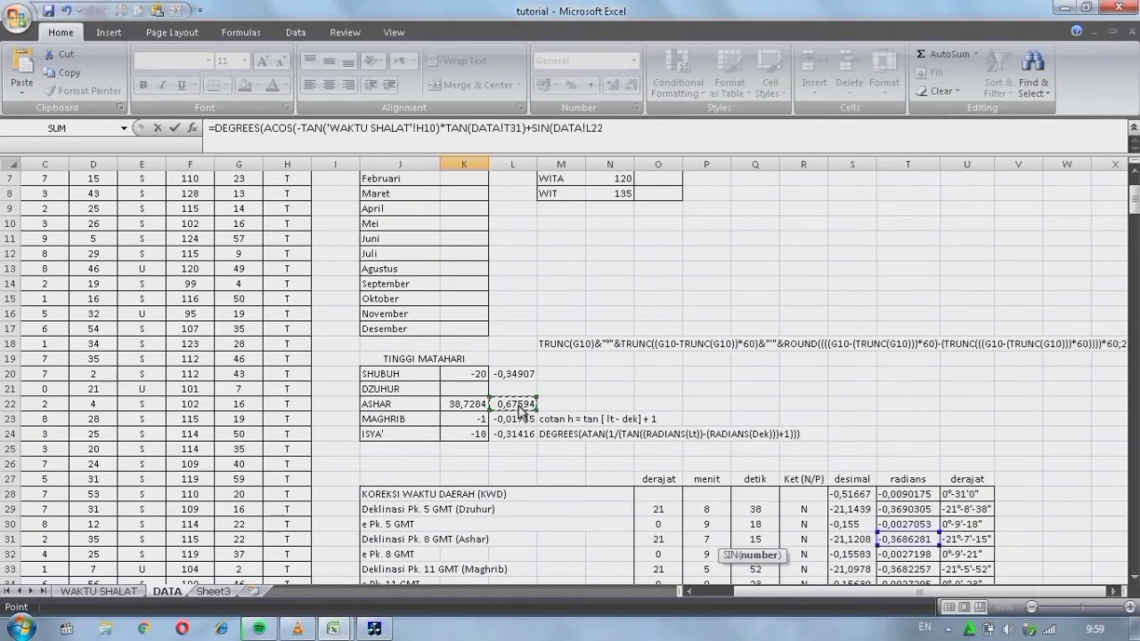
type(")")
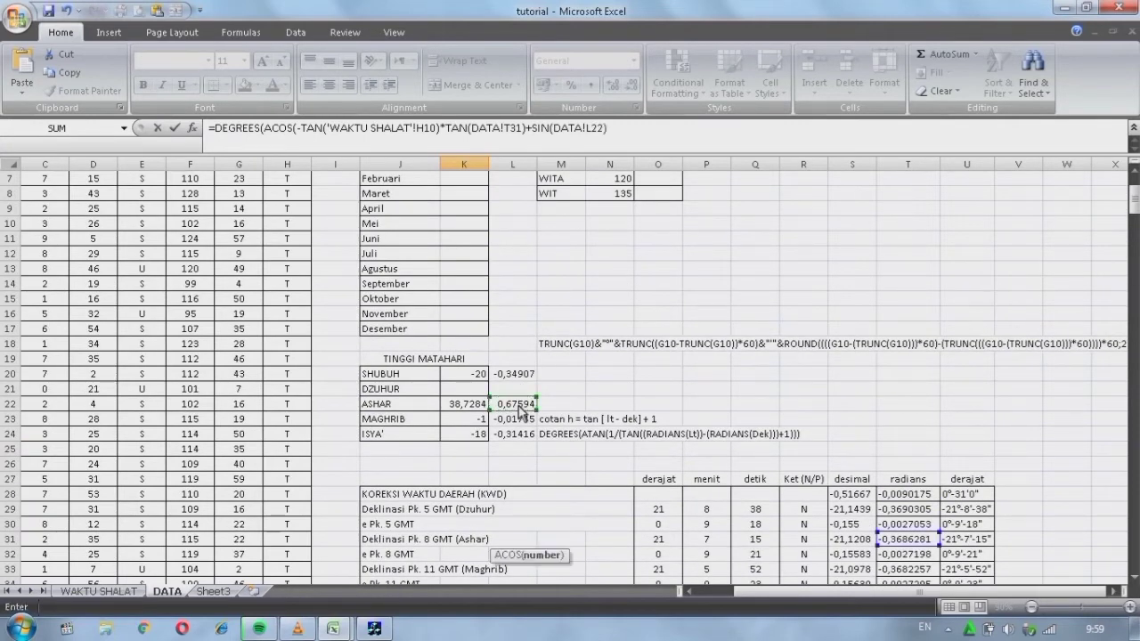
Complete and enter the K43 formula with /COS('WAKTU SHALAT'!H10)/COS(DATA!T31)))
type("/COS(")
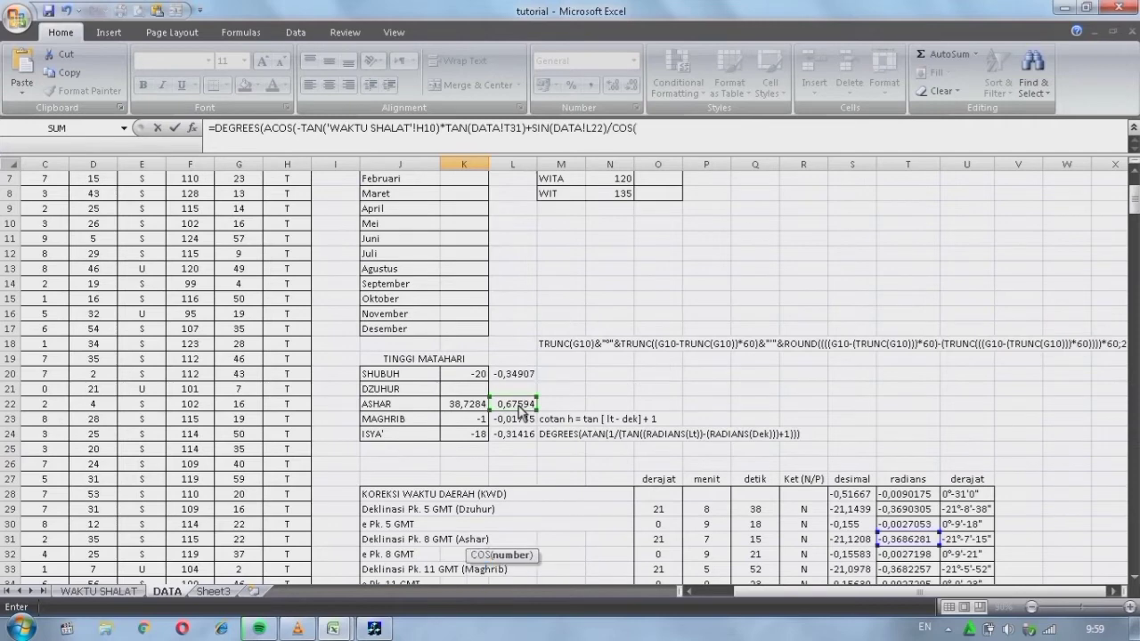
left_click(125, 591)
left_click(521, 338)
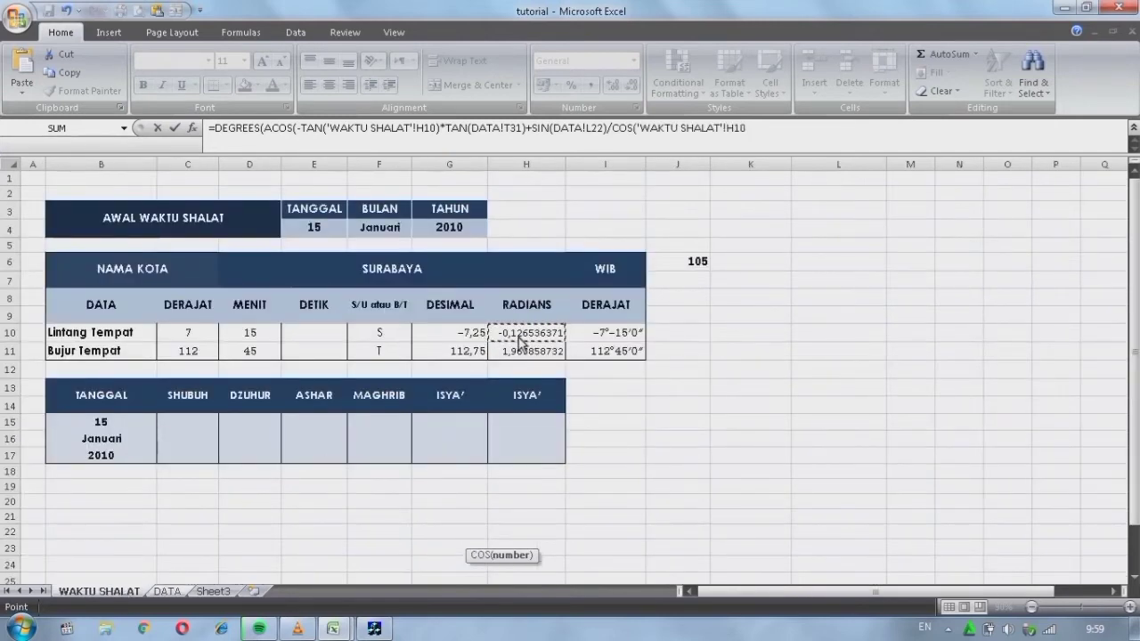
type(")")
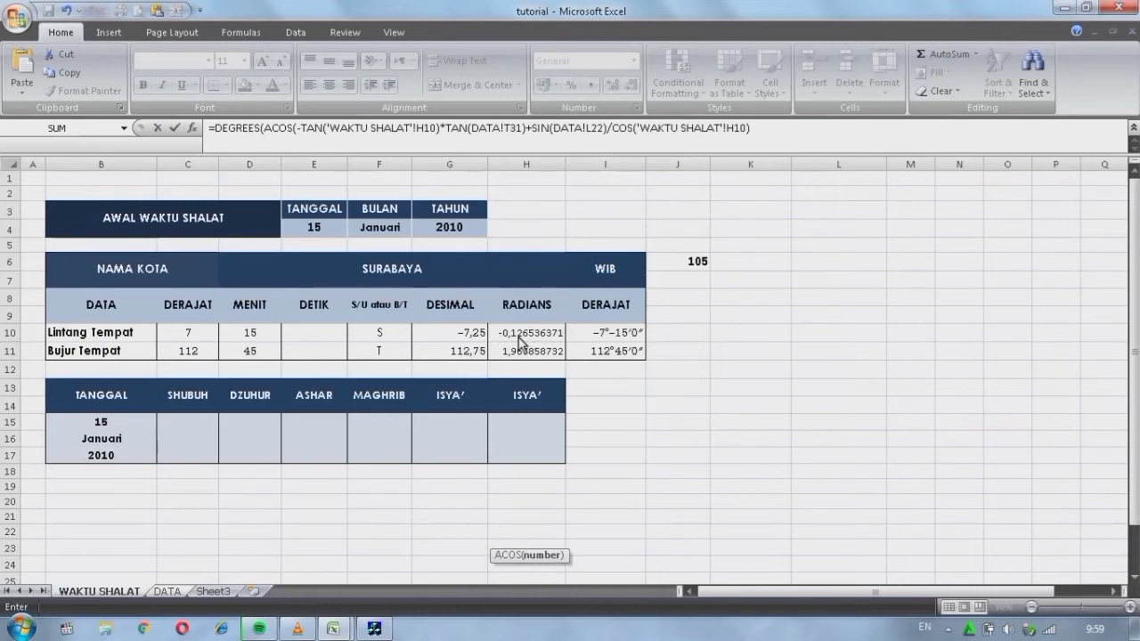
type("/COS(")
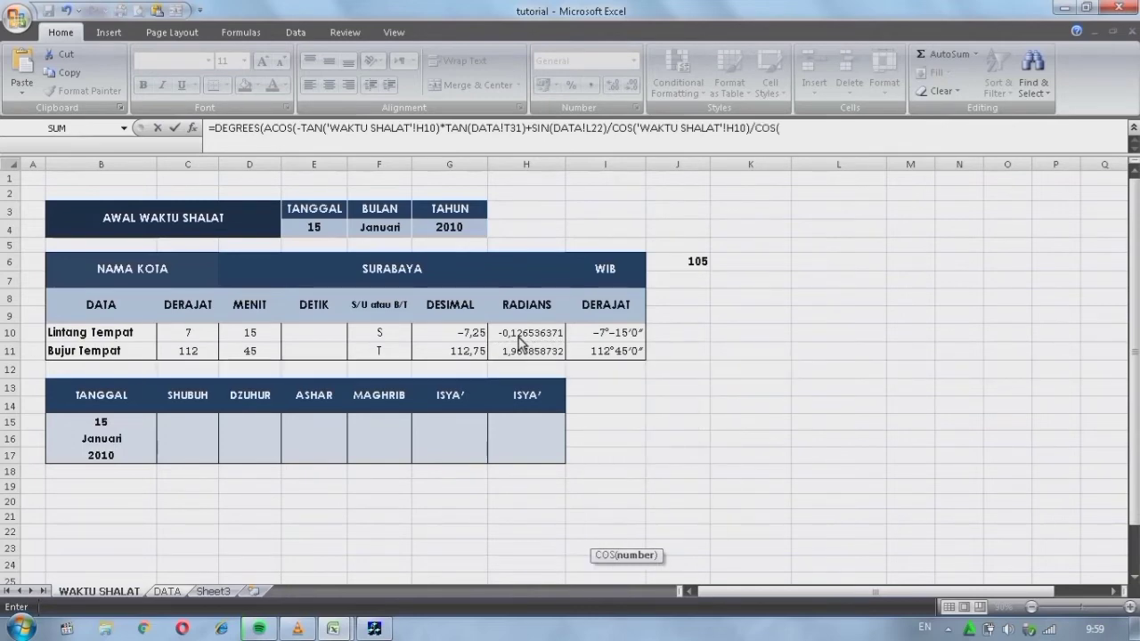
left_click(169, 591)
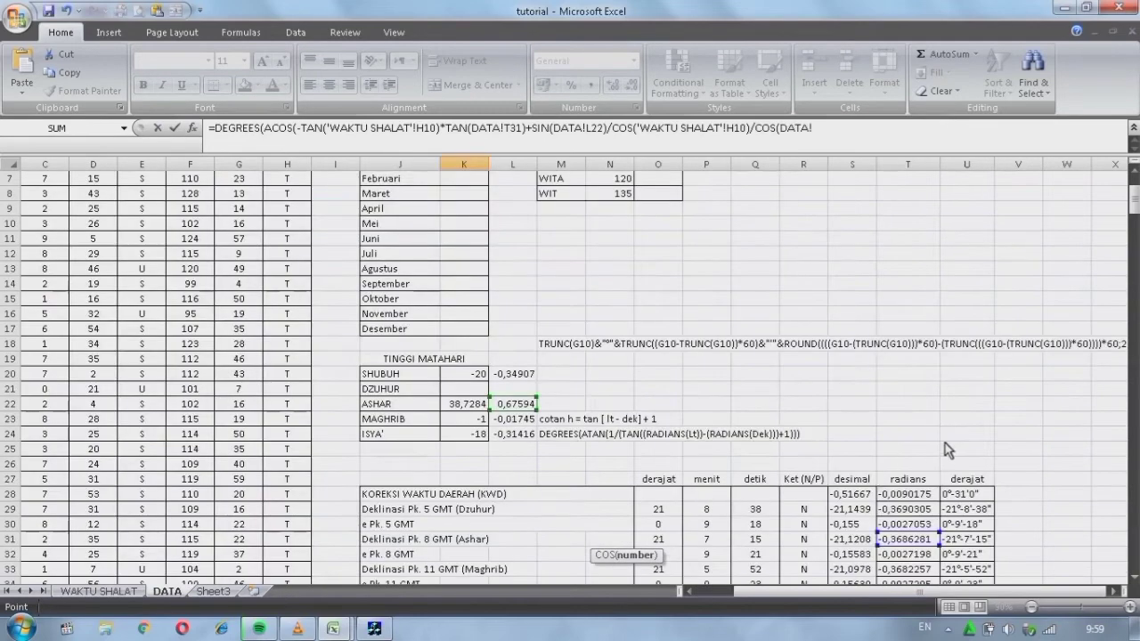
left_click(909, 543)
type(")))")
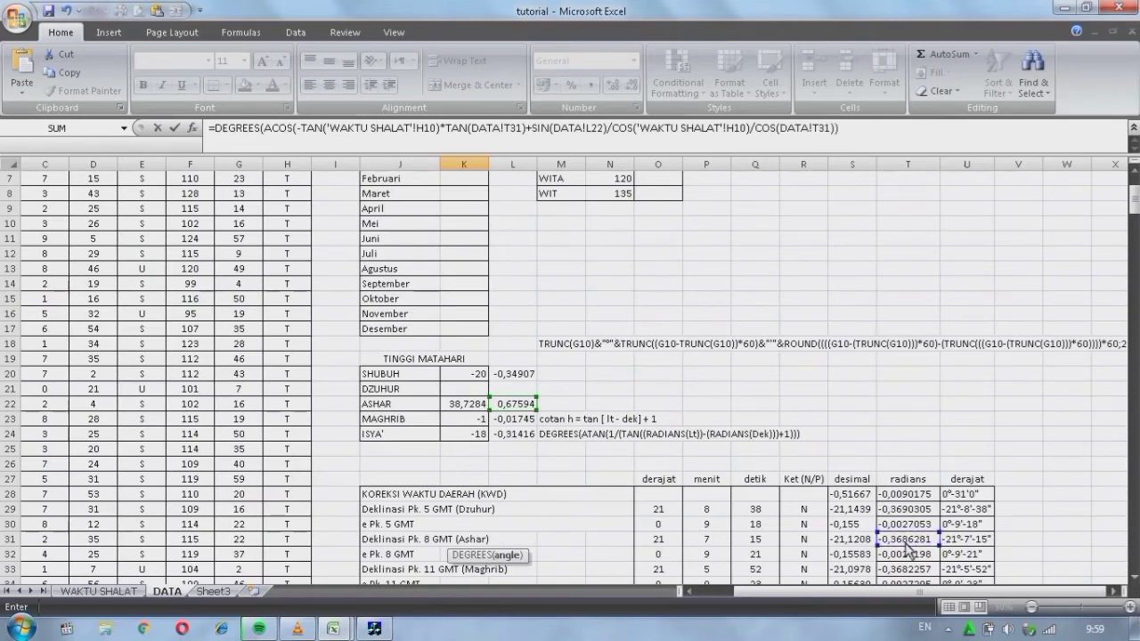
scroll(905, 530, "down", 7)
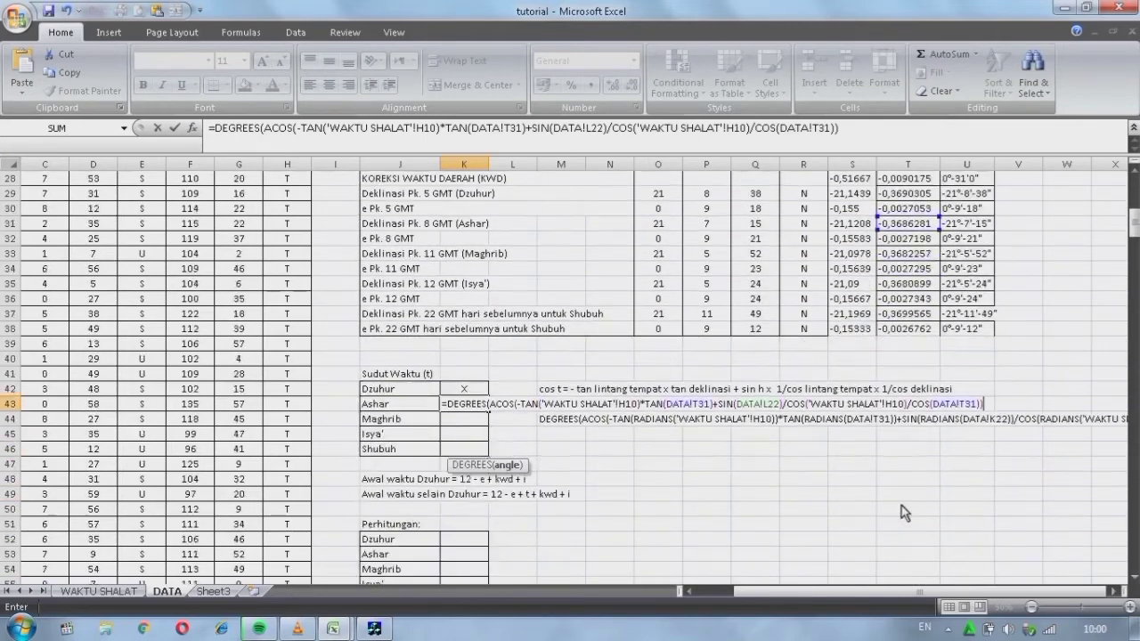
left_click(987, 406)
key("BackSpace")
key("BackSpace")
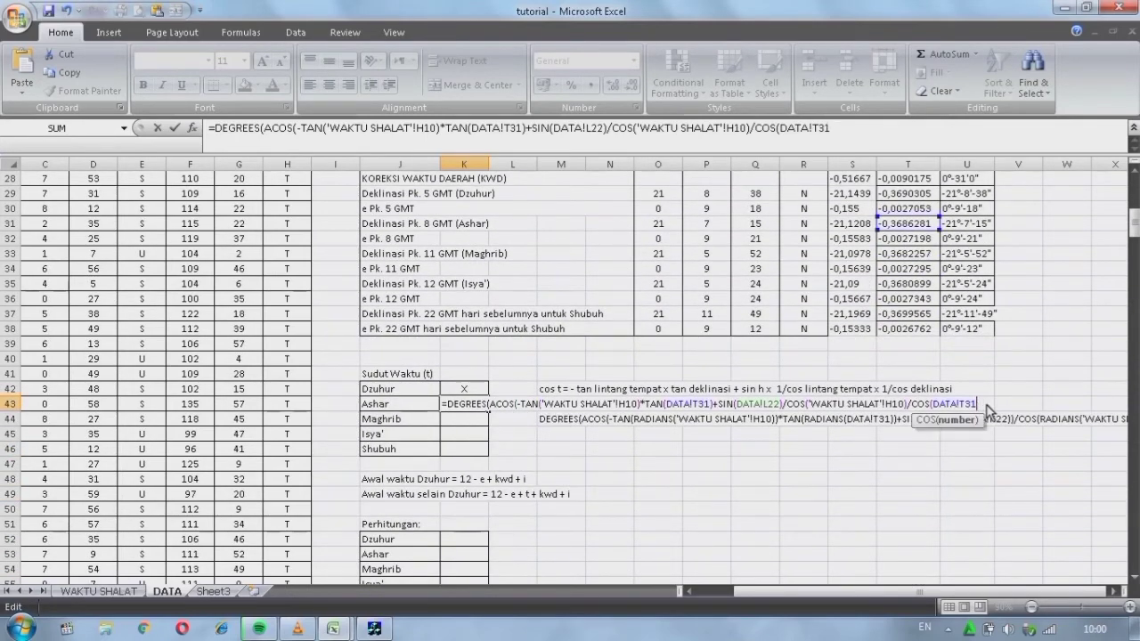
type("))")
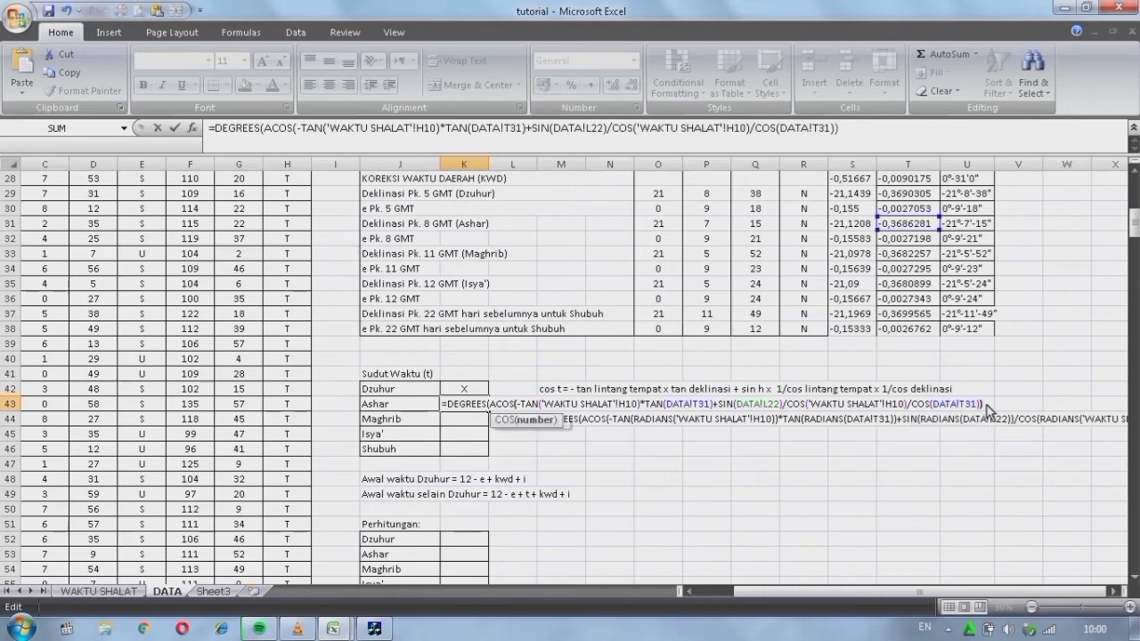
type(")")
key("Return")
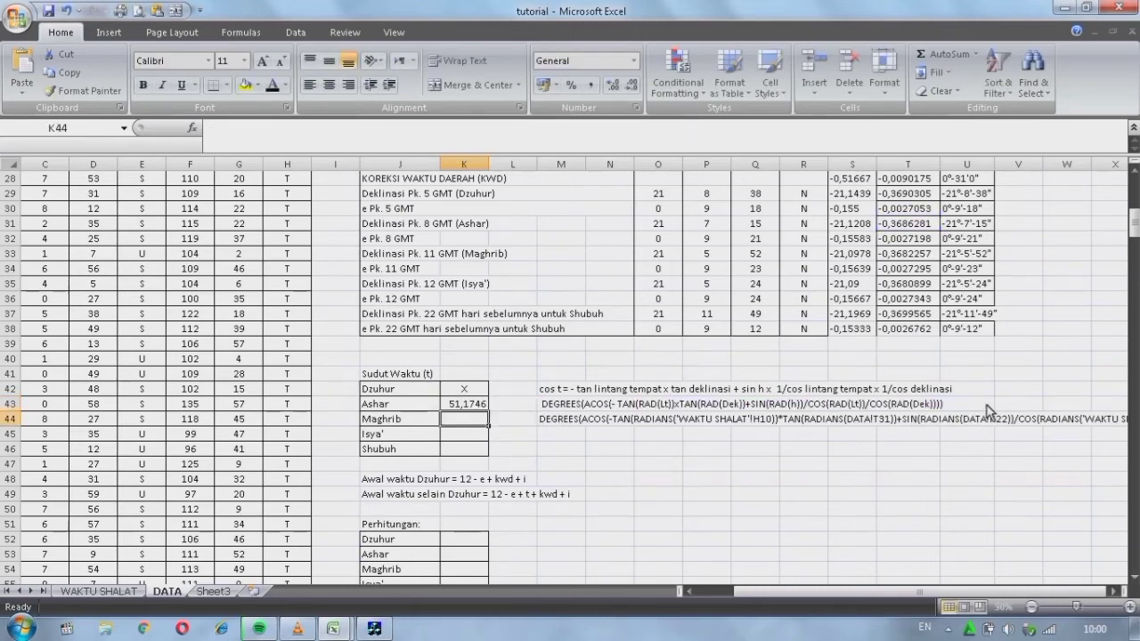
Convert the Ashar hour angle to hours in L43 with =K43/15
key("Up")
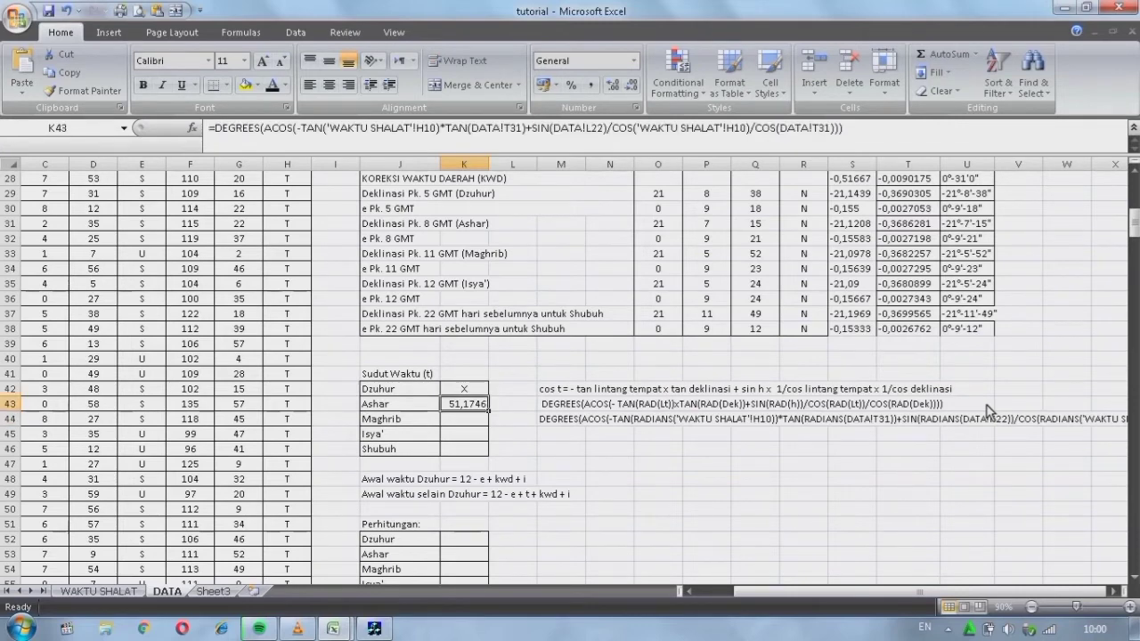
key("Right")
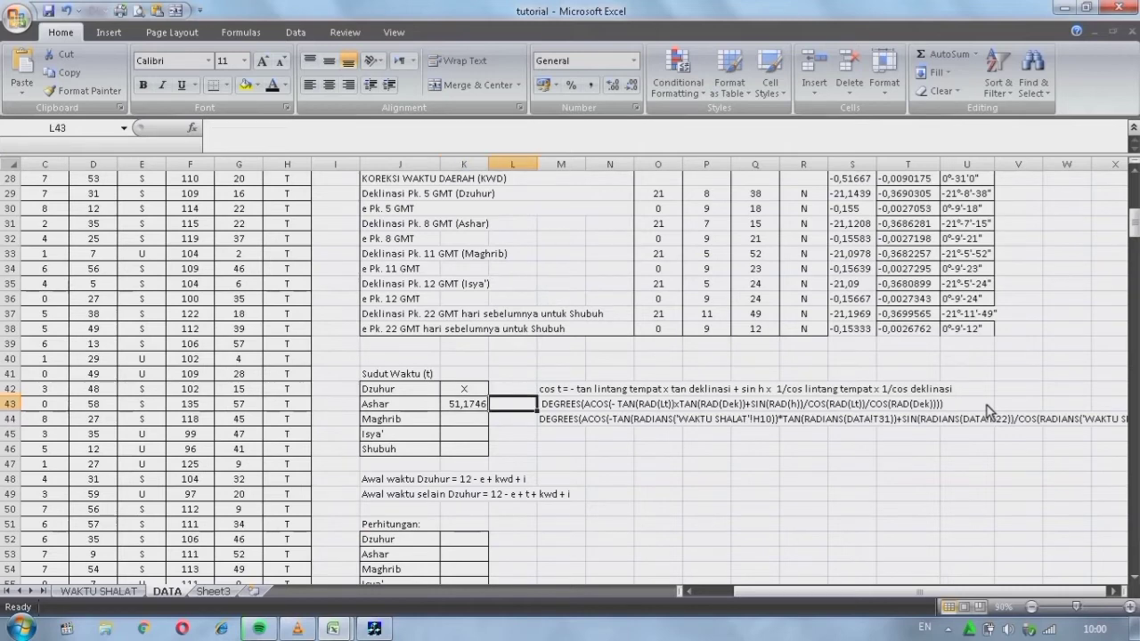
type("=")
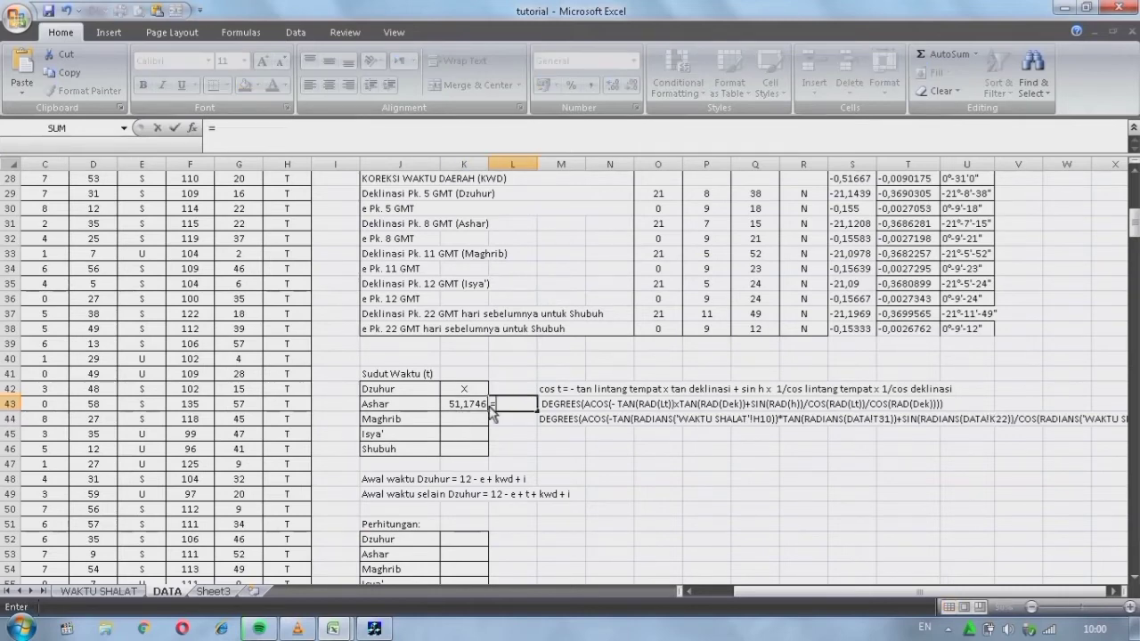
left_click(476, 409)
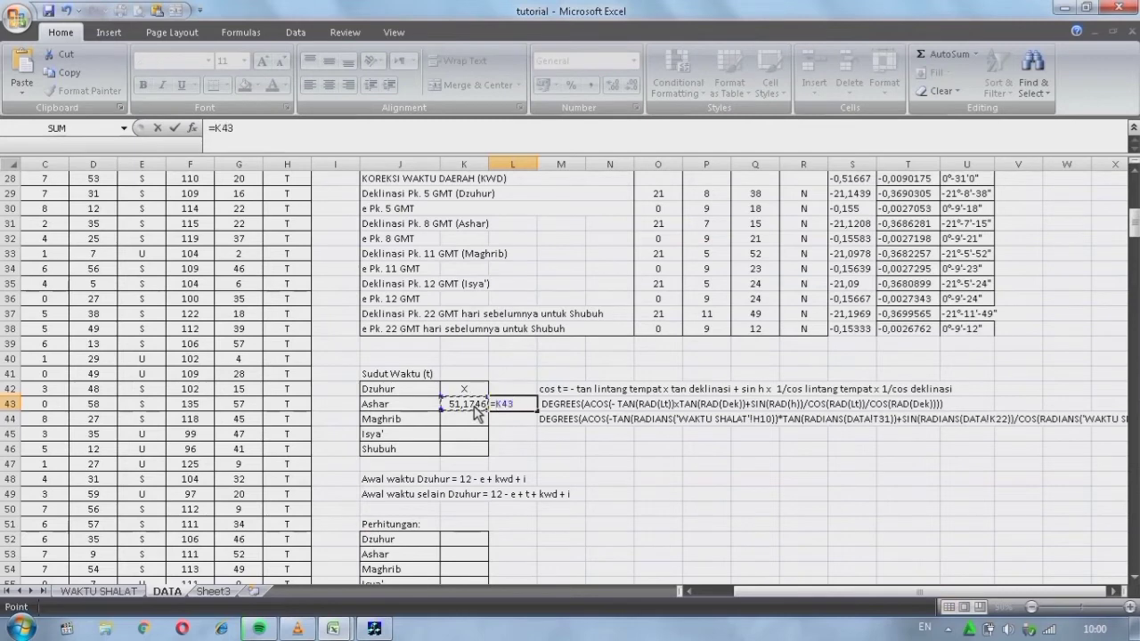
type("/15")
key("Return")
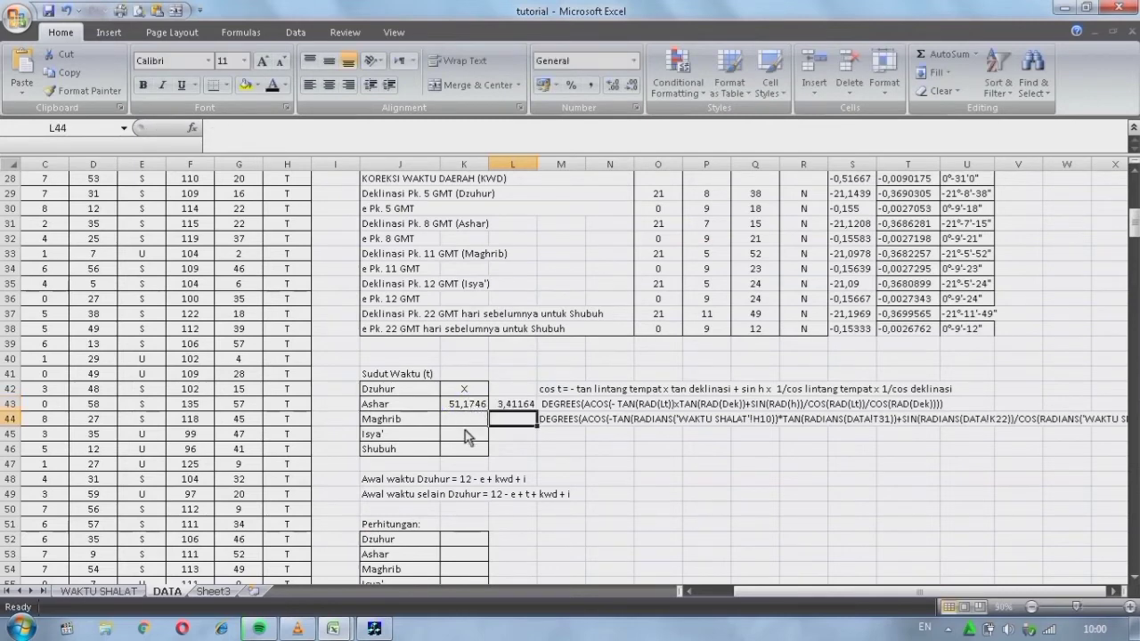
Copy the Ashar hour angle formula text from K43 into the Maghrib cell K44
left_click(469, 425)
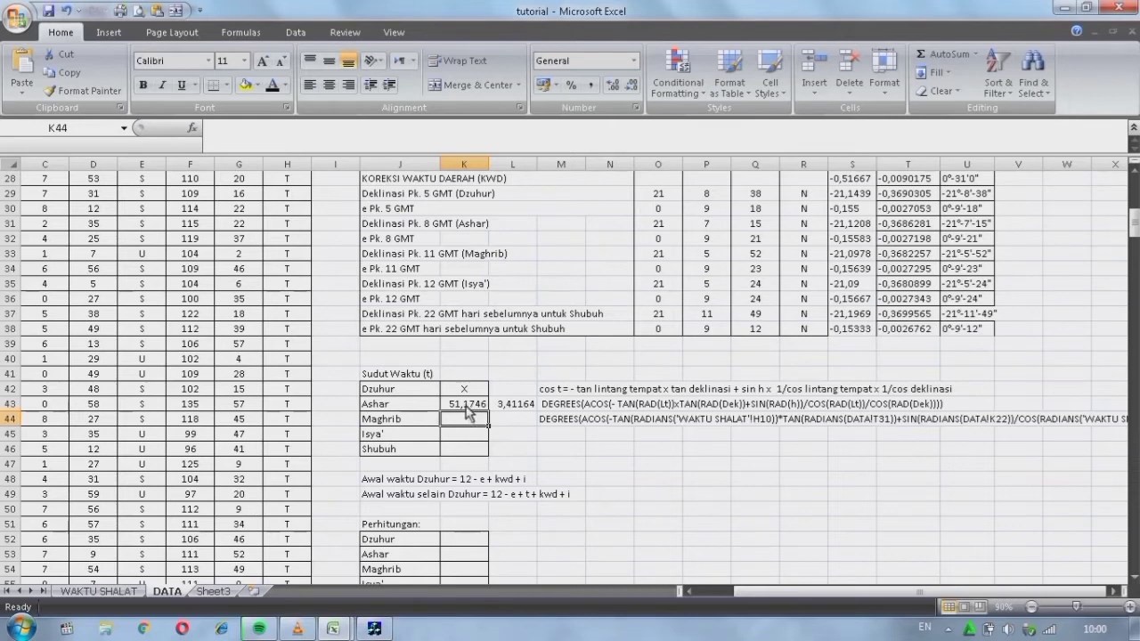
left_click(465, 406)
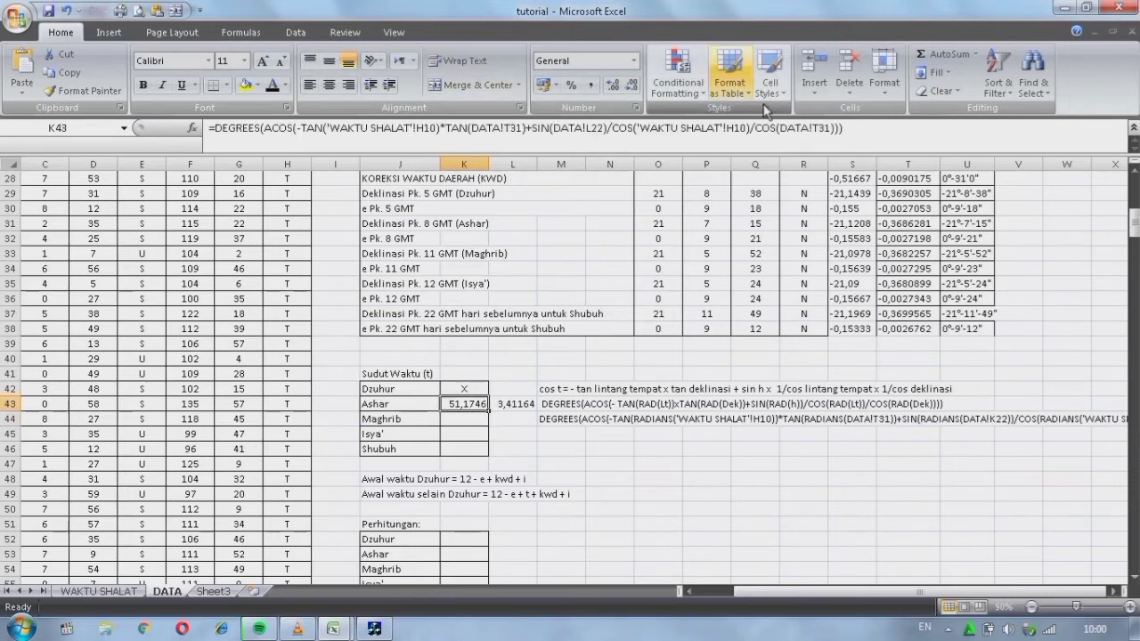
left_click_drag(861, 133, 208, 128)
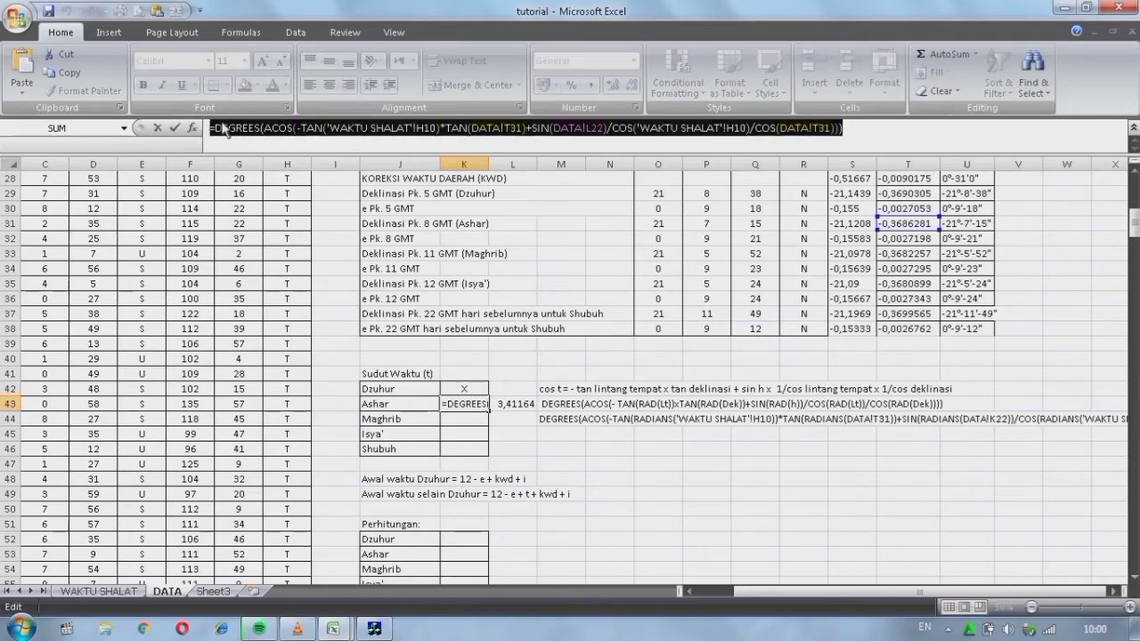
right_click(229, 130)
left_click(263, 154)
key("Return")
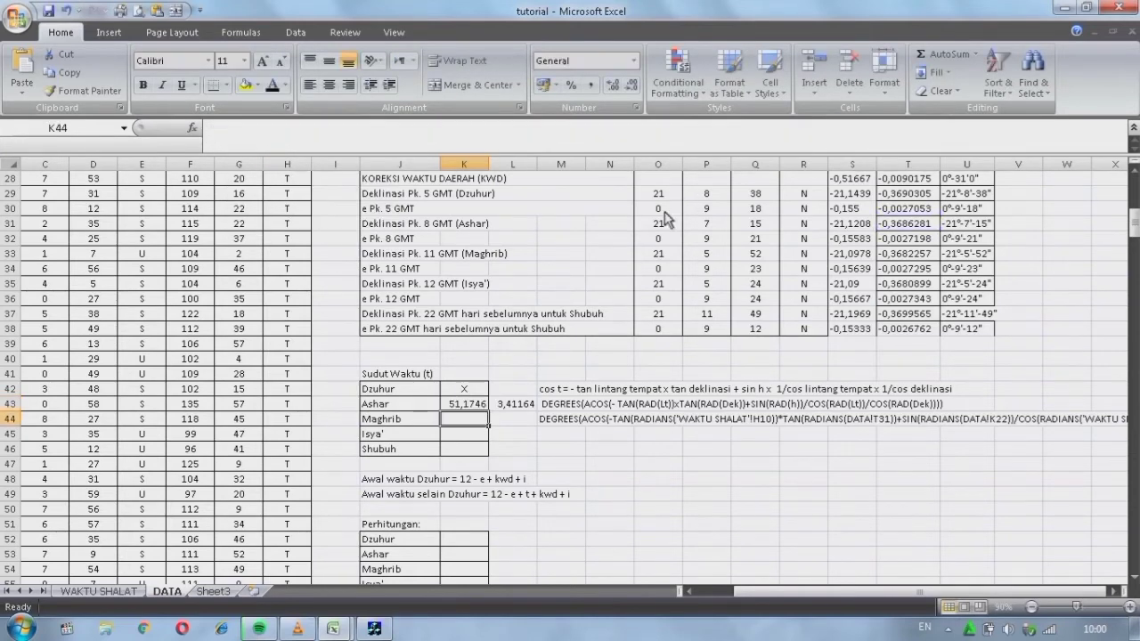
double_click(471, 415)
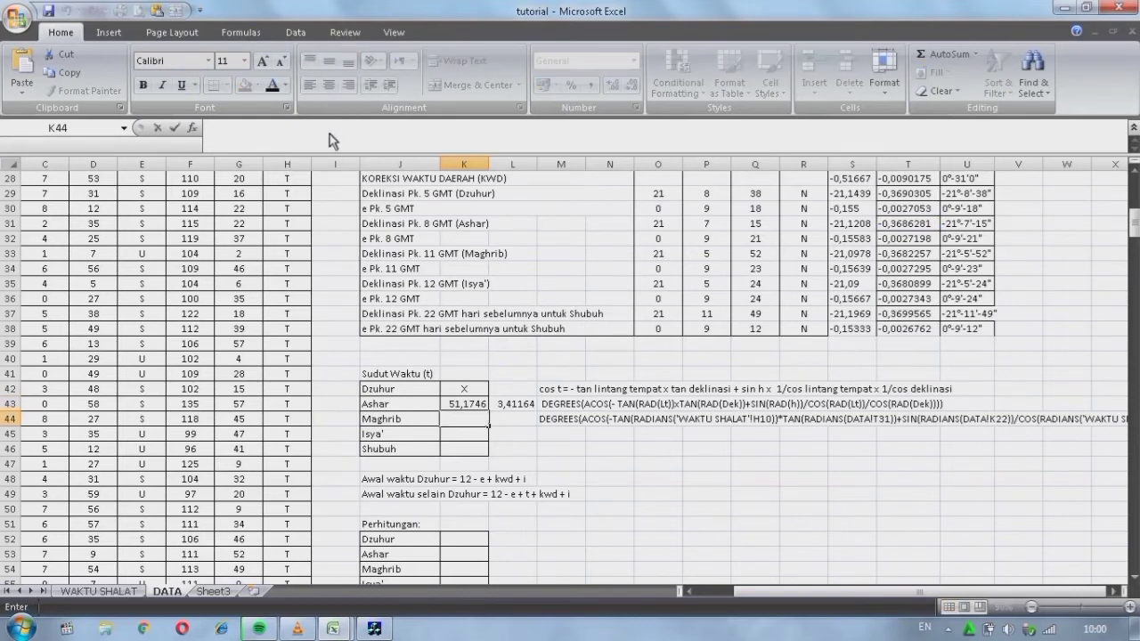
key("ctrl+v")
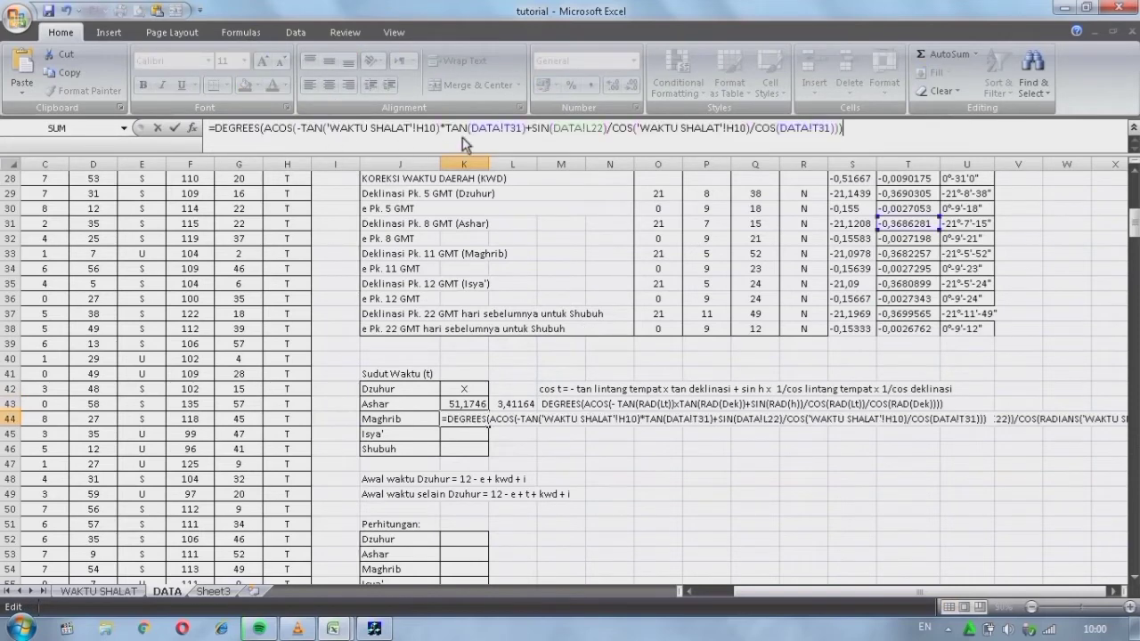
Replace the declination reference inside TAN in the K44 formula with T33, the Maghrib declination in radians
left_click(522, 129)
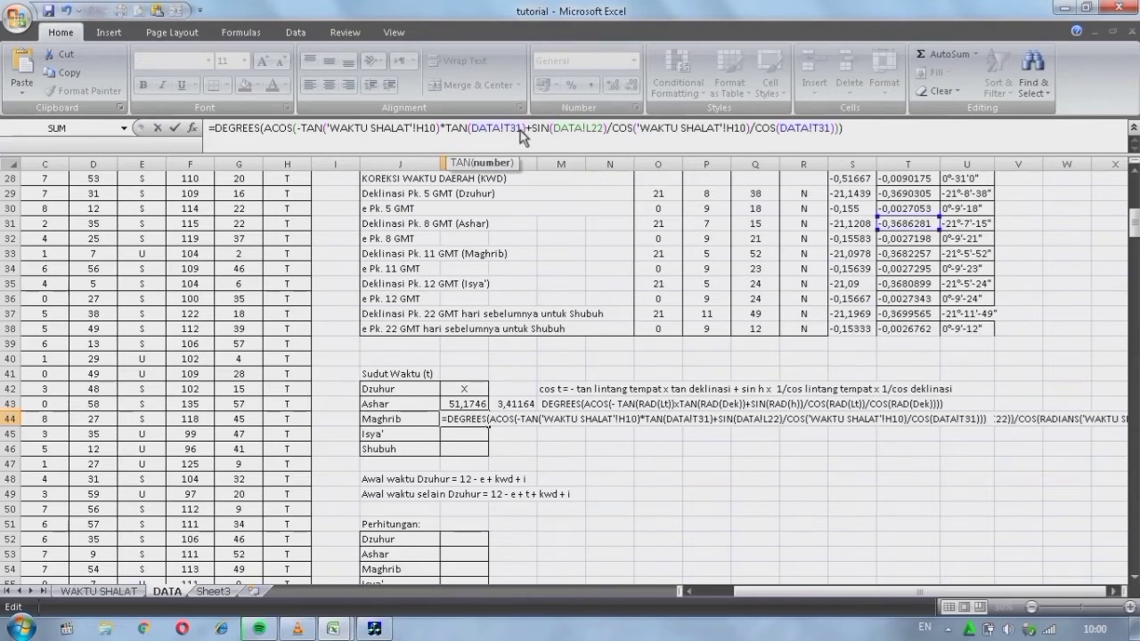
key("BackSpace")
key("BackSpace")
key("BackSpace")
key("BackSpace")
key("BackSpace")
key("BackSpace")
key("BackSpace")
key("BackSpace")
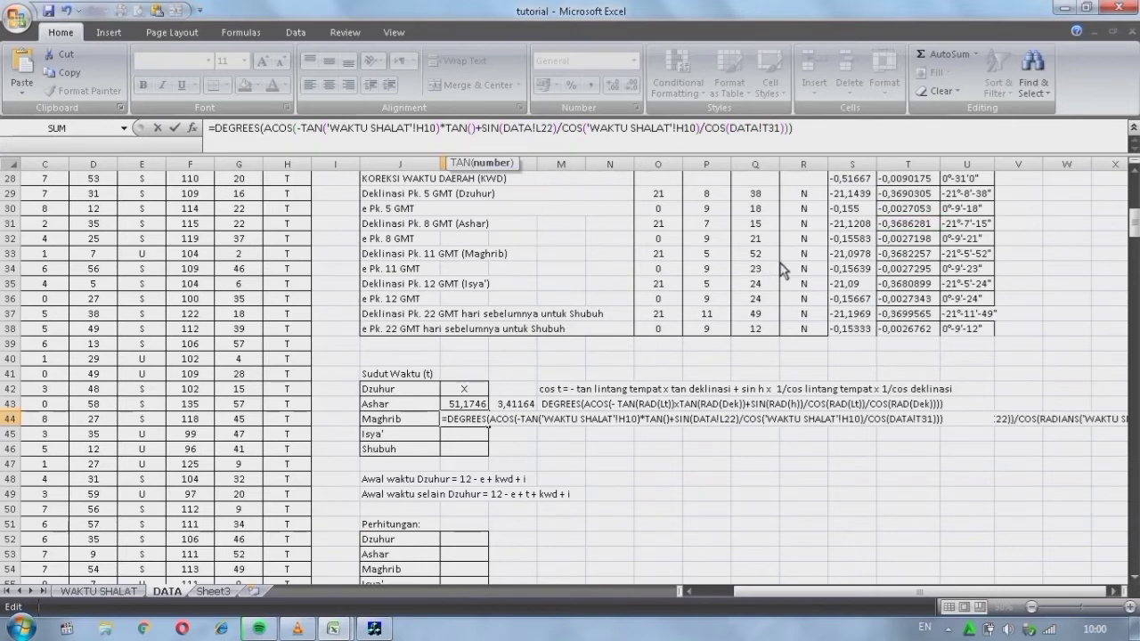
left_click(907, 257)
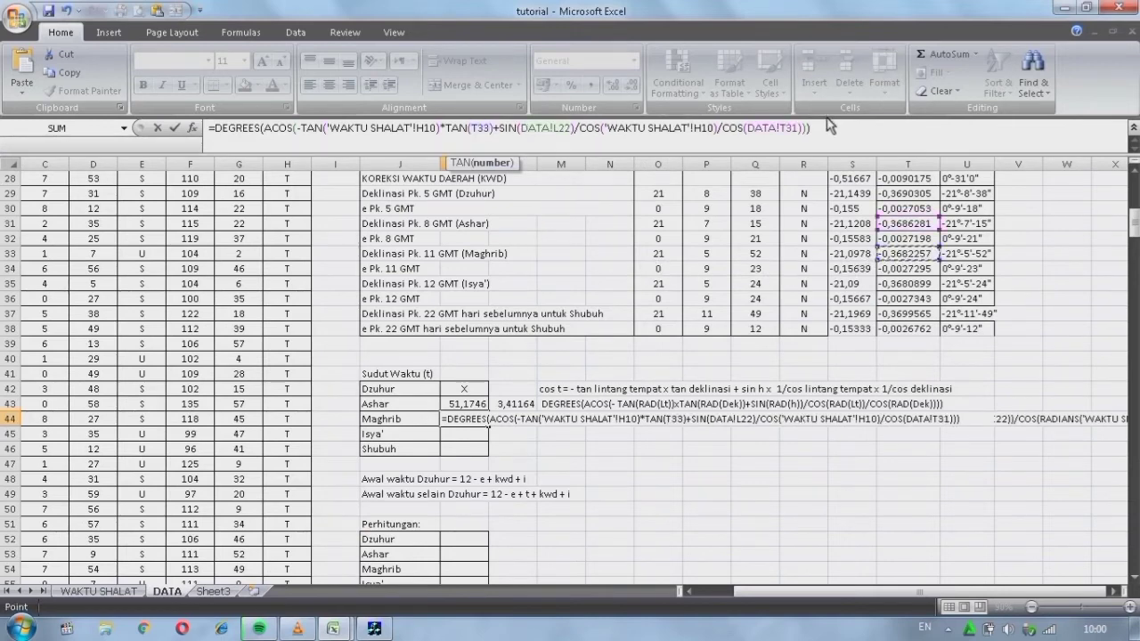
Replace the declination reference in the final COS of the K44 formula with T33
left_click(797, 129)
left_click_drag(798, 127, 791, 129)
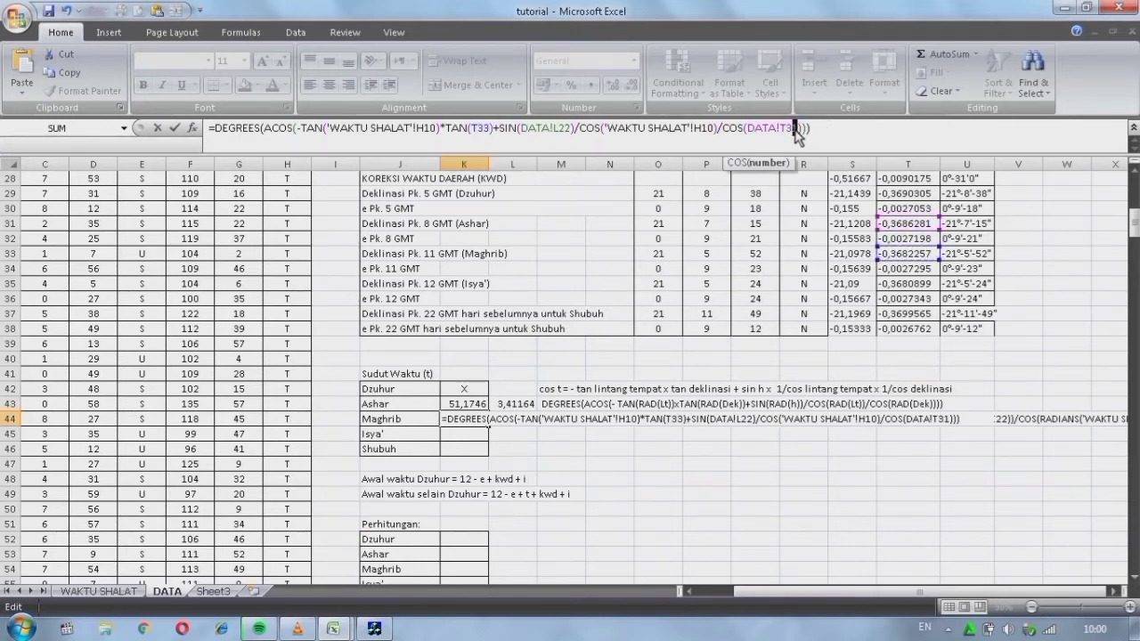
key("BackSpace")
key("BackSpace")
key("BackSpace")
key("BackSpace")
key("BackSpace")
key("BackSpace")
key("BackSpace")
key("BackSpace")
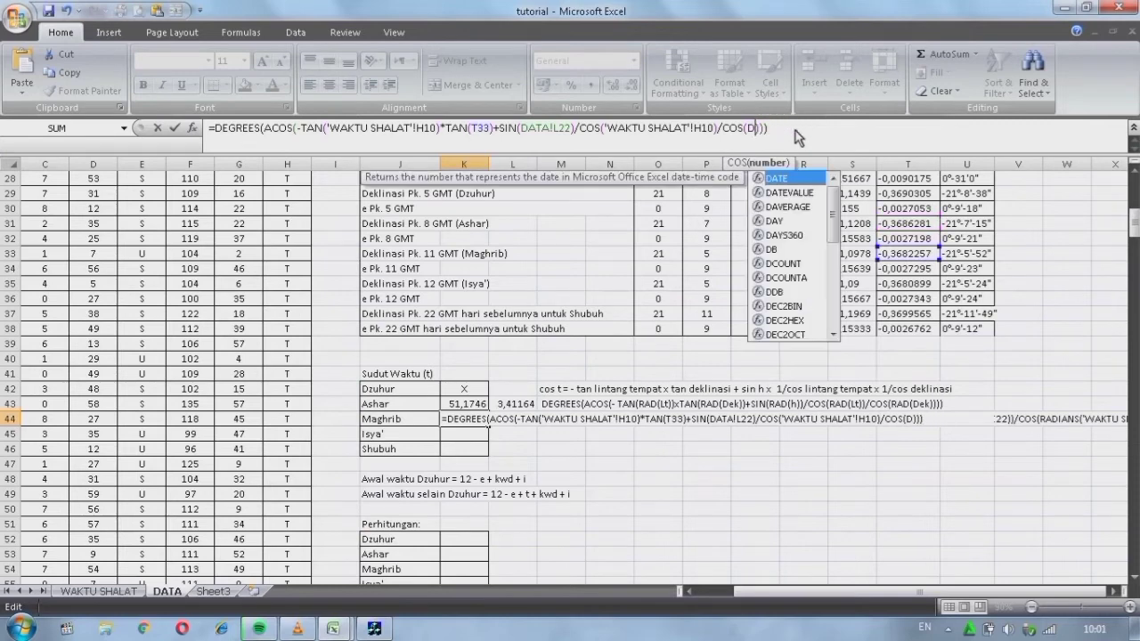
left_click(899, 256)
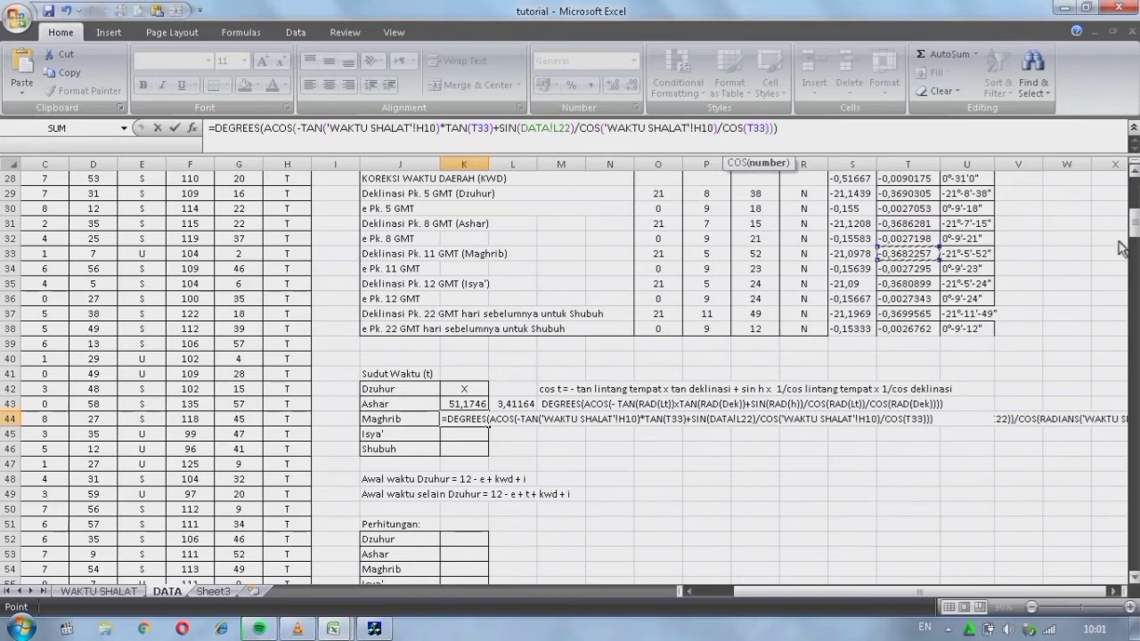
Replace the SIN reference in the K44 formula with L23, the Maghrib sun altitude in radians, and enter the formula
left_click(571, 130)
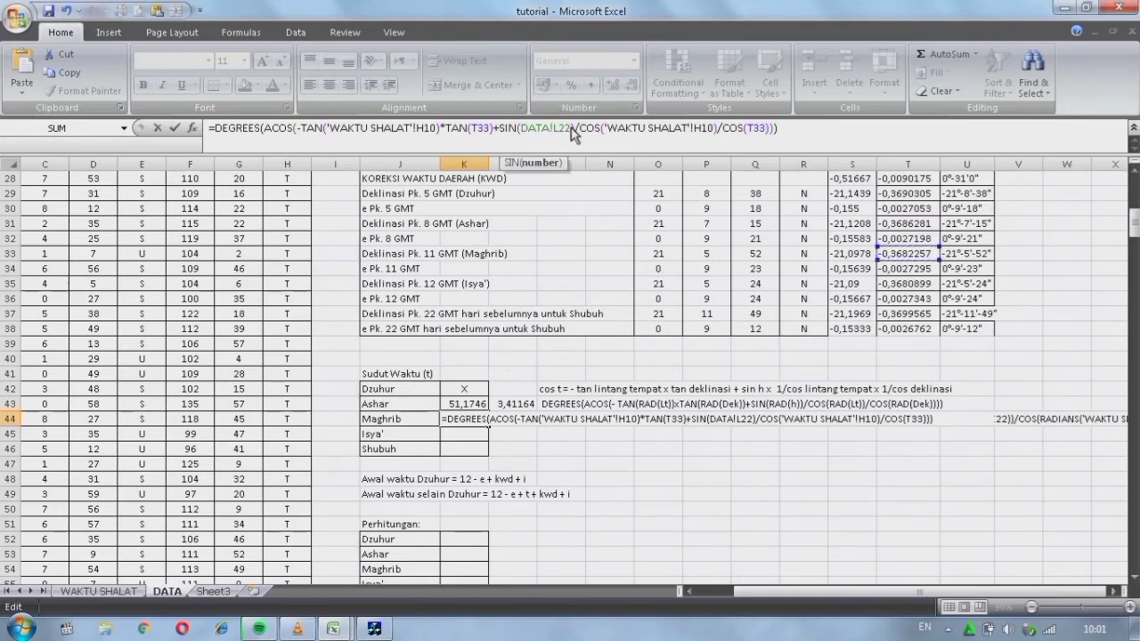
key("BackSpace")
key("BackSpace")
key("BackSpace")
key("BackSpace")
key("BackSpace")
key("BackSpace")
key("BackSpace")
key("BackSpace")
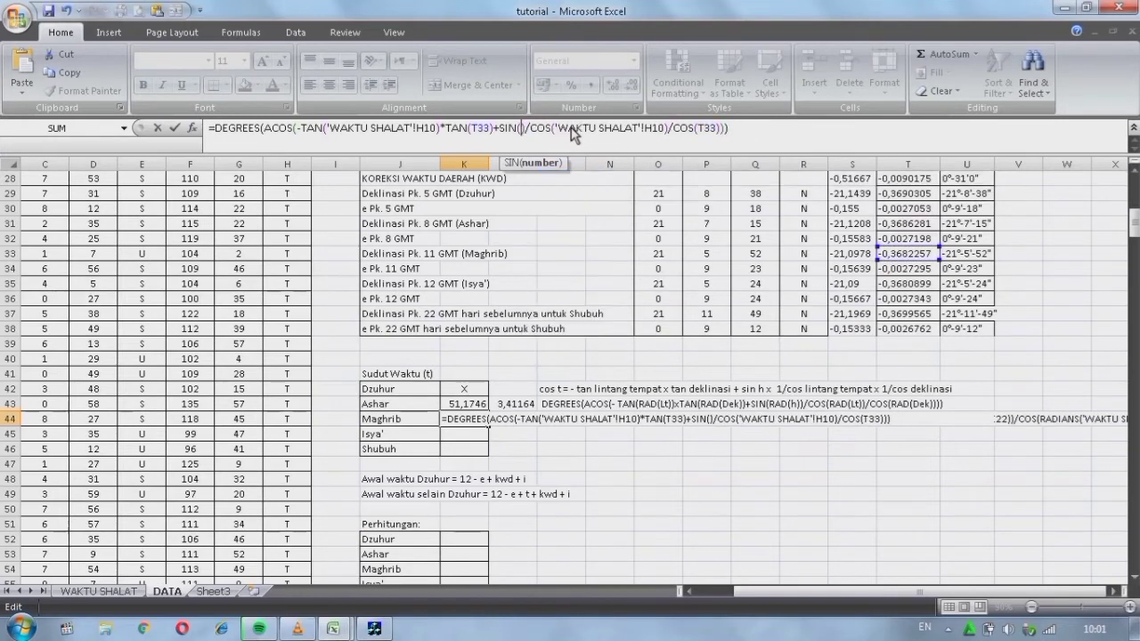
left_click_drag(1134, 223, 1134, 207)
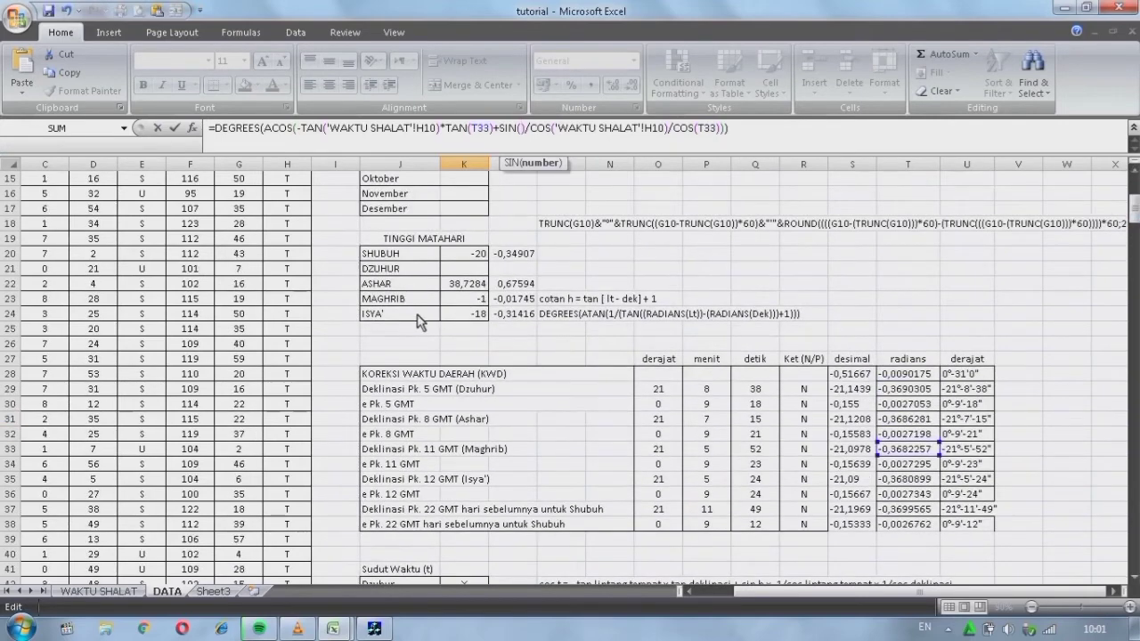
left_click(522, 303)
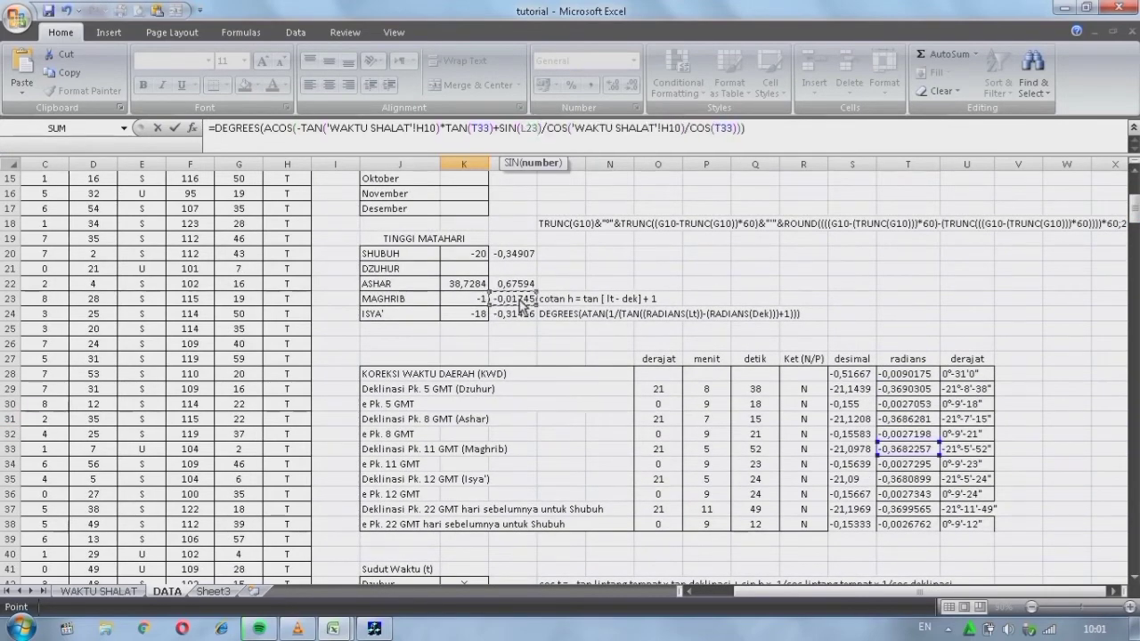
key("Return")
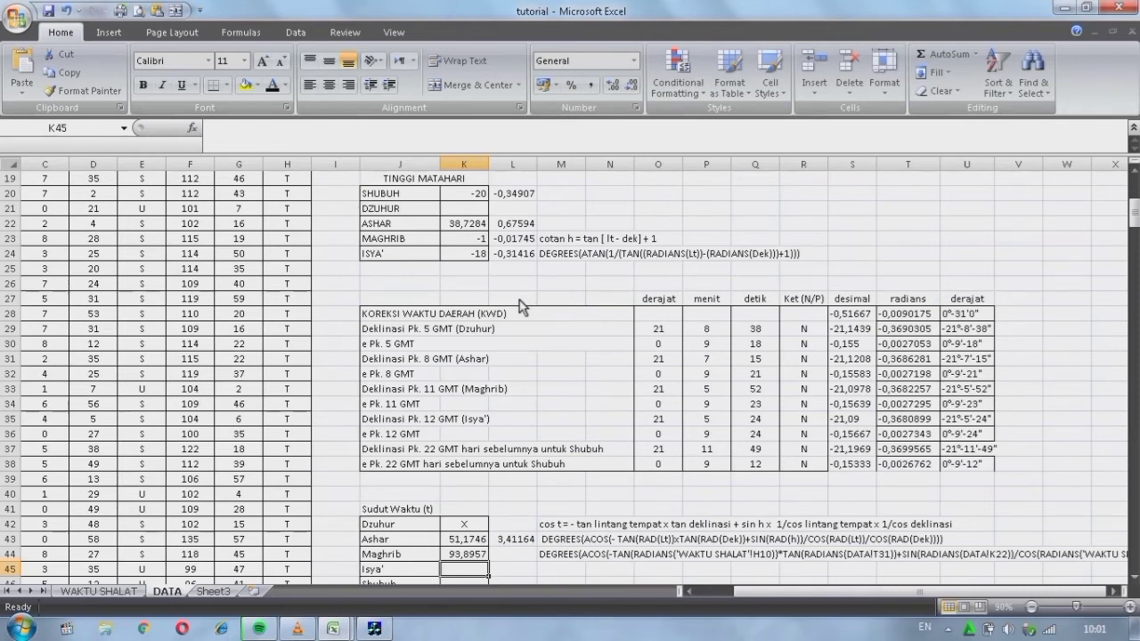
Paste the Ashar hour angle formula into the Isya' cell K45 and change its TAN declination reference to T35
left_click(508, 571)
double_click(480, 574)
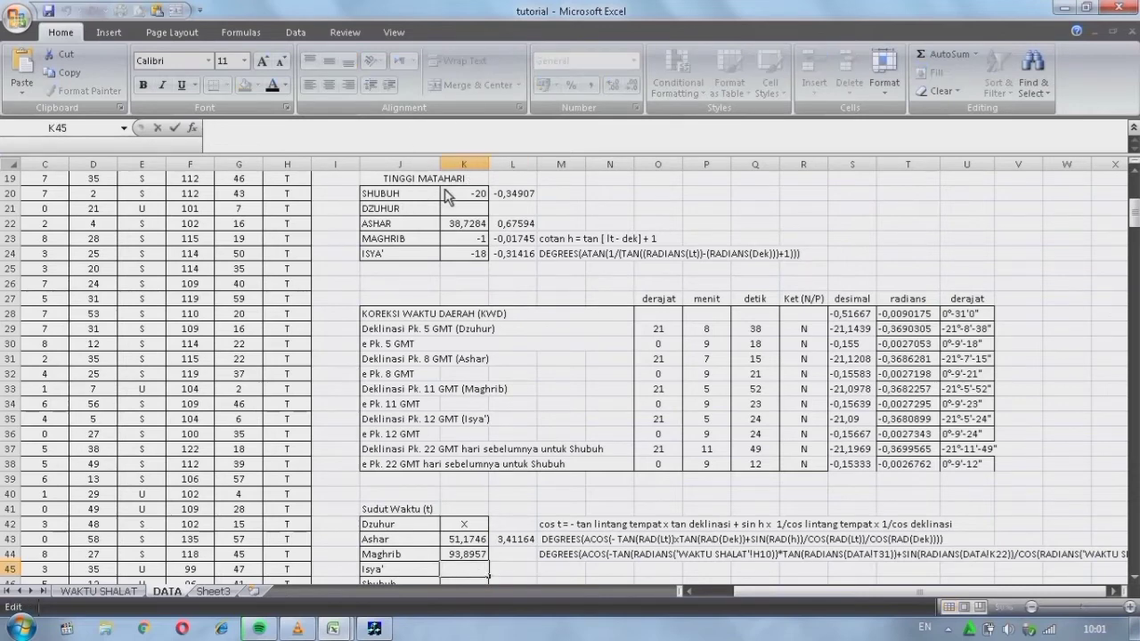
key("ctrl+v")
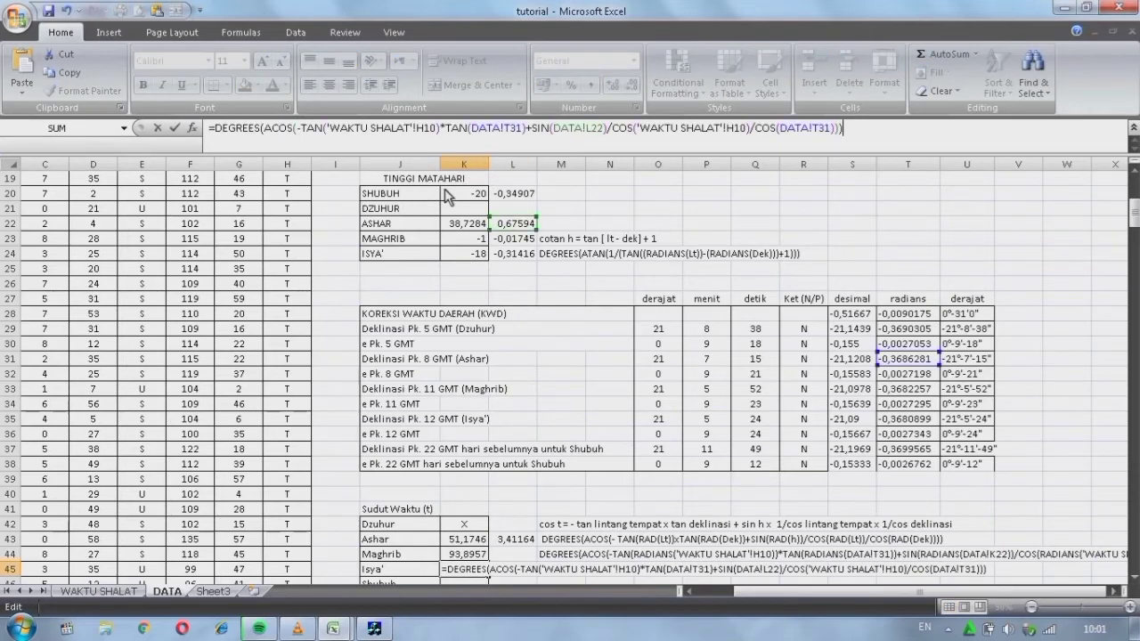
left_click(520, 133)
key("BackSpace")
key("BackSpace")
key("BackSpace")
key("BackSpace")
key("BackSpace")
key("BackSpace")
key("BackSpace")
key("BackSpace")
key("BackSpace")
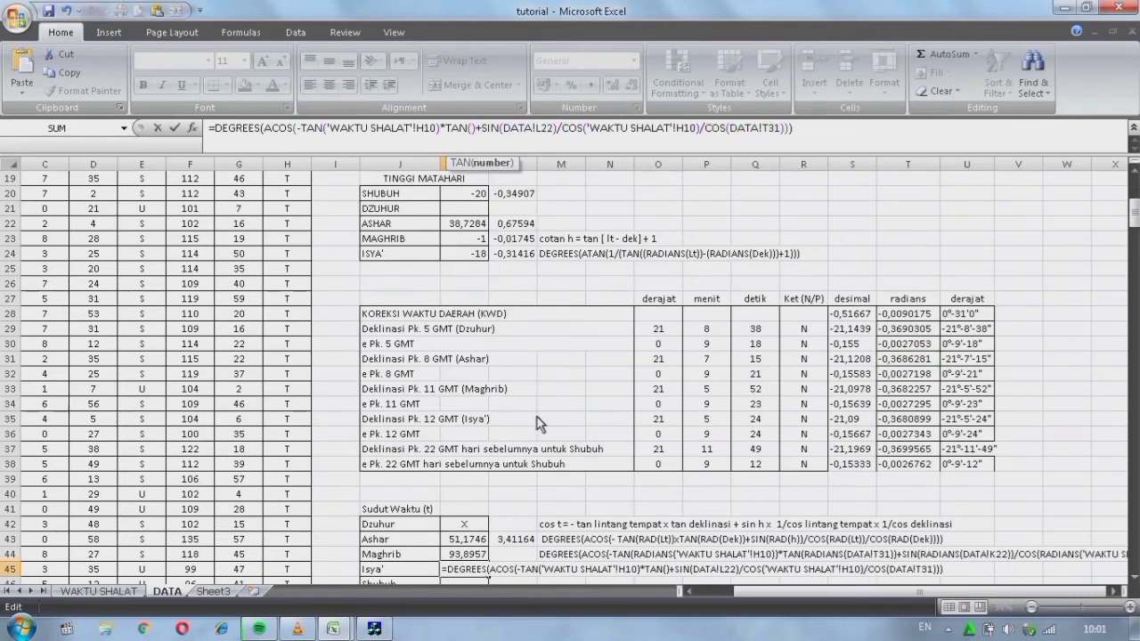
left_click(933, 422)
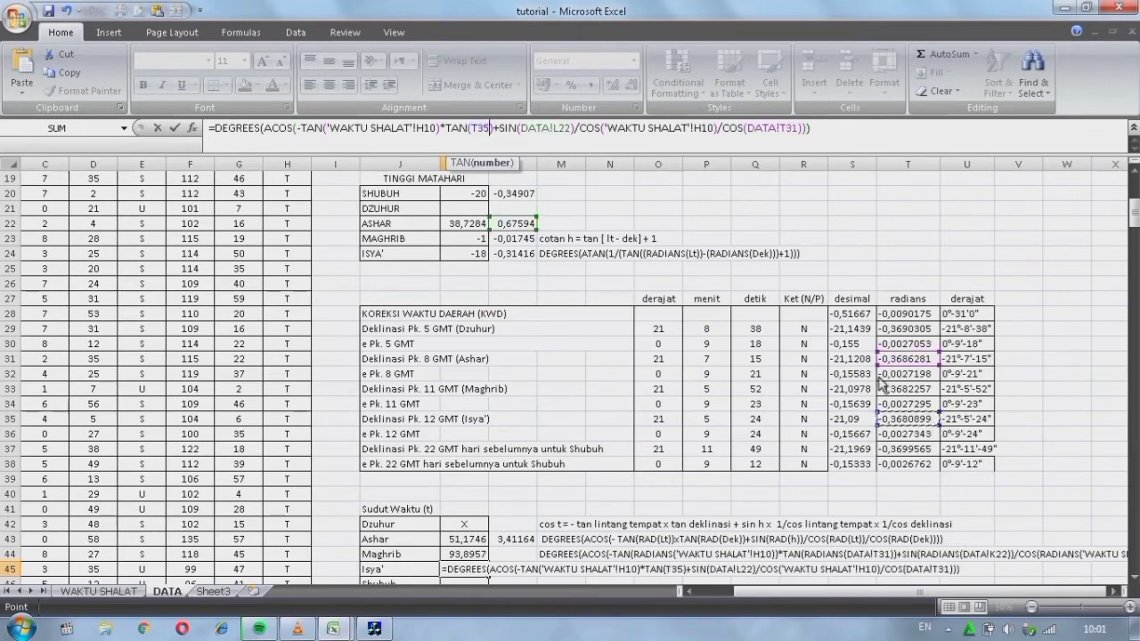
Replace the declination reference in the final COS of the K45 formula with T35
left_click(798, 129)
key("BackSpace")
key("BackSpace")
key("BackSpace")
key("BackSpace")
key("BackSpace")
key("BackSpace")
key("BackSpace")
key("BackSpace")
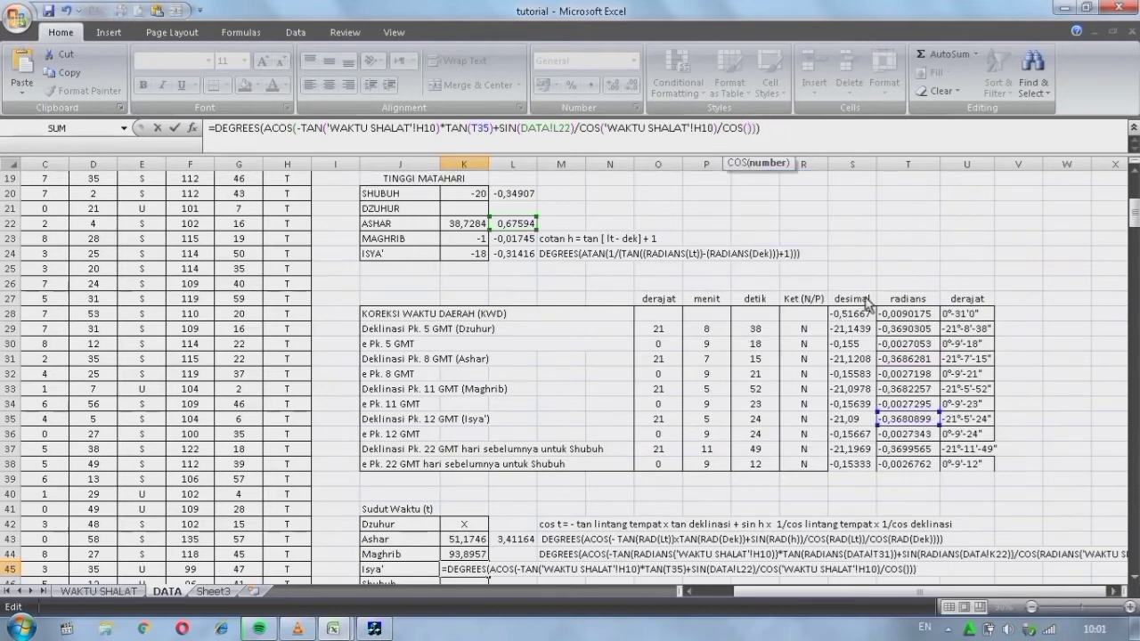
left_click(922, 423)
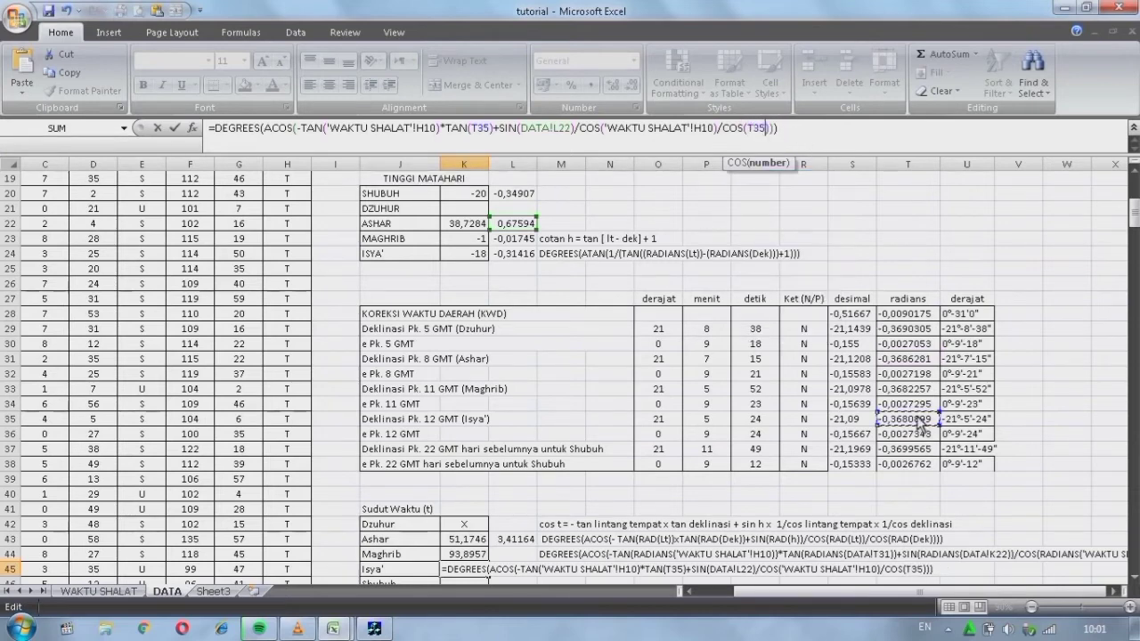
Replace the SIN reference in the K45 formula with K24 and enter the formula
left_click(571, 130)
key("BackSpace")
key("BackSpace")
key("BackSpace")
key("BackSpace")
key("BackSpace")
key("BackSpace")
key("BackSpace")
key("BackSpace")
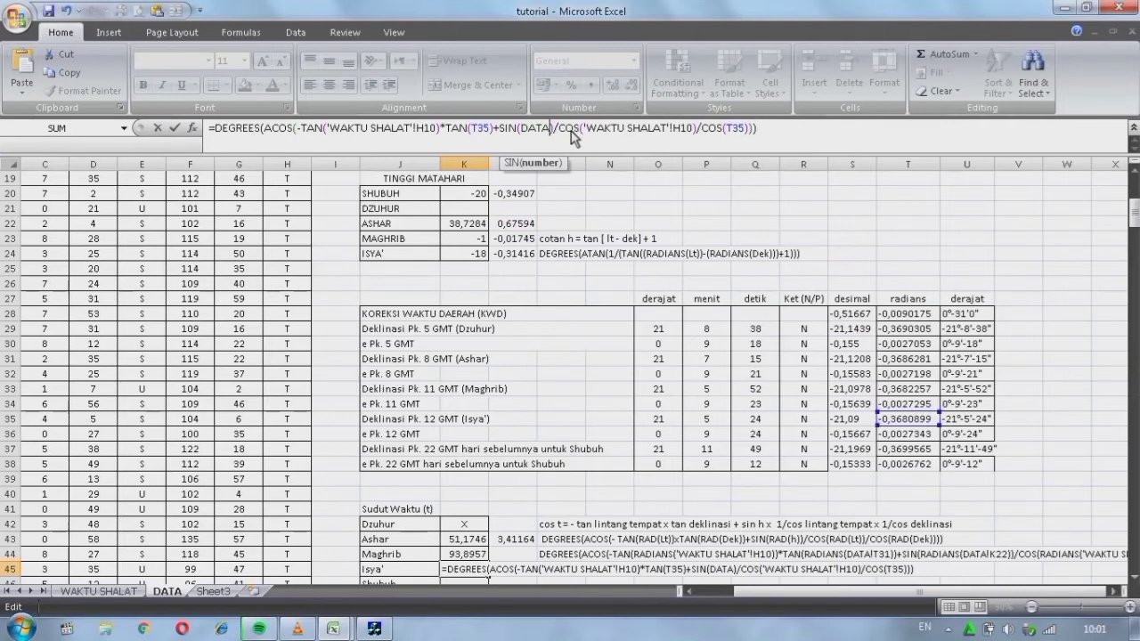
left_click(453, 257)
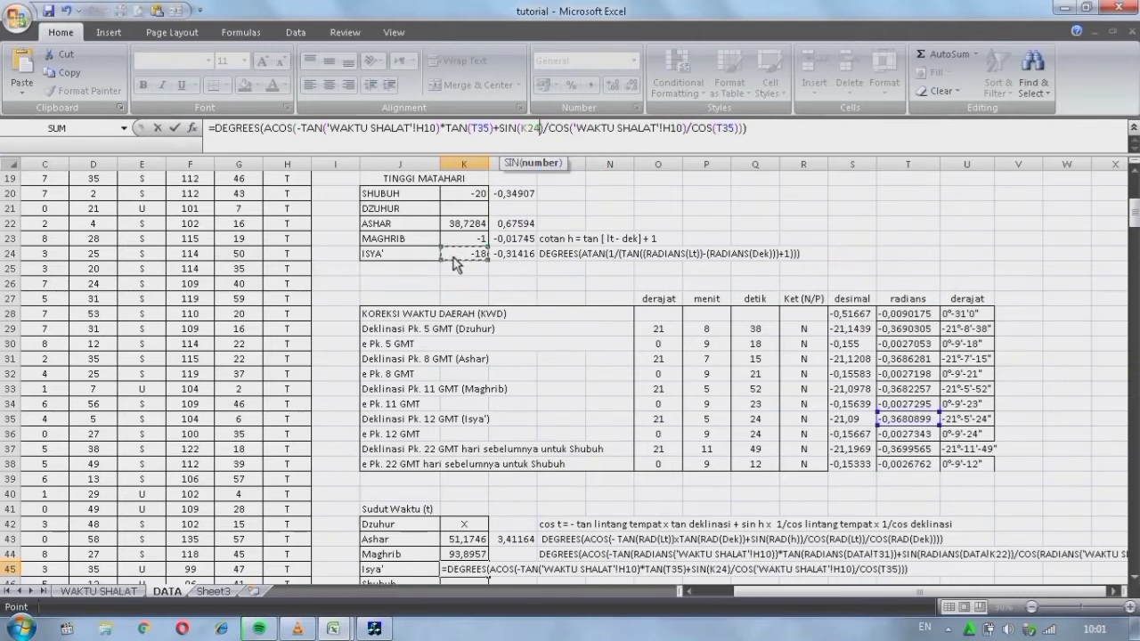
key("Return")
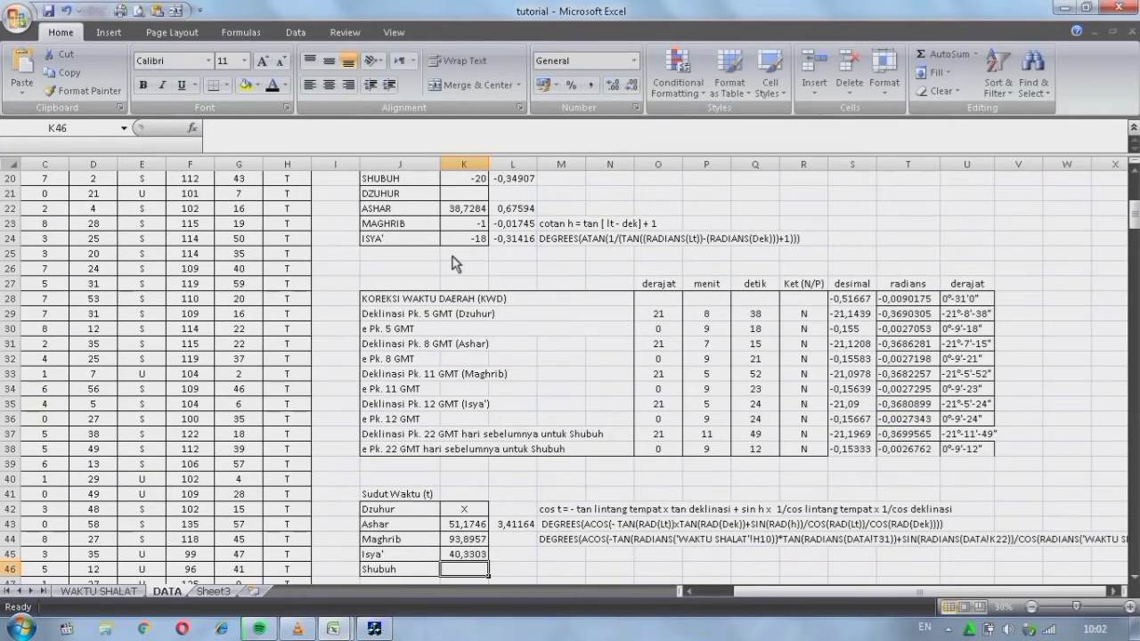
Correct the SIN reference in the K45 formula to L24, the Isya' sun altitude in radians, and enter it
left_click(481, 555)
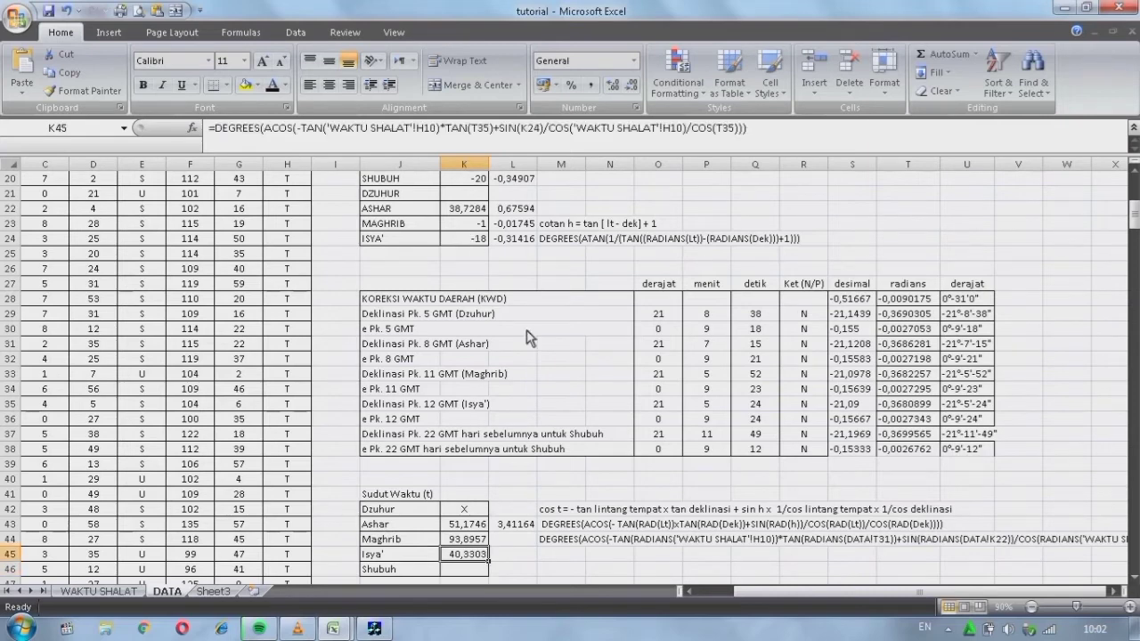
left_click(542, 130)
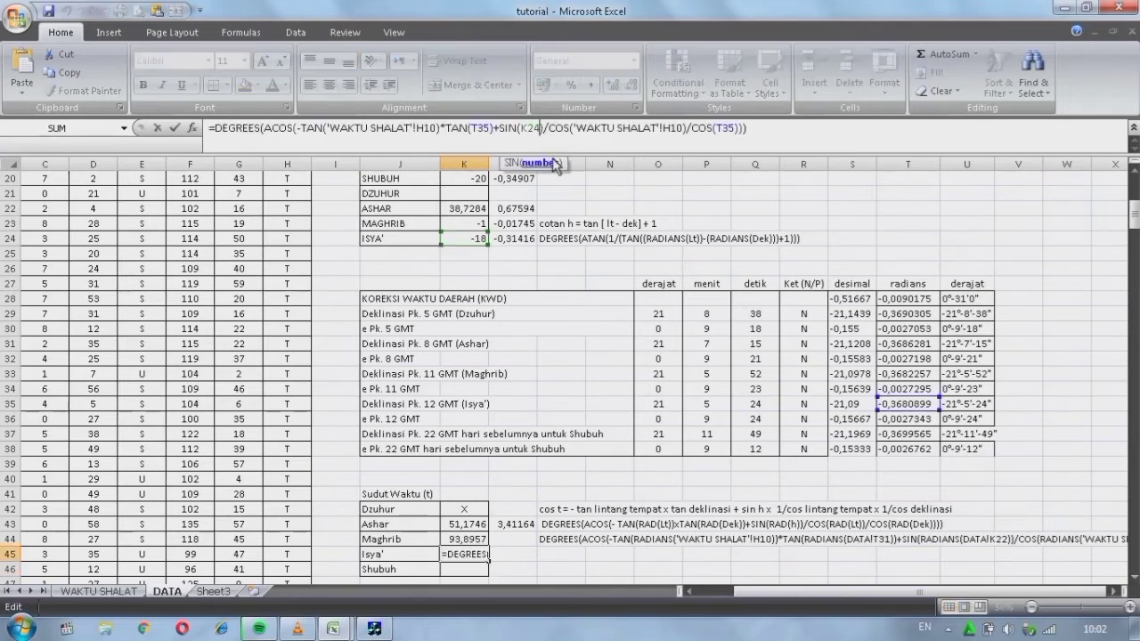
key("BackSpace")
key("BackSpace")
key("BackSpace")
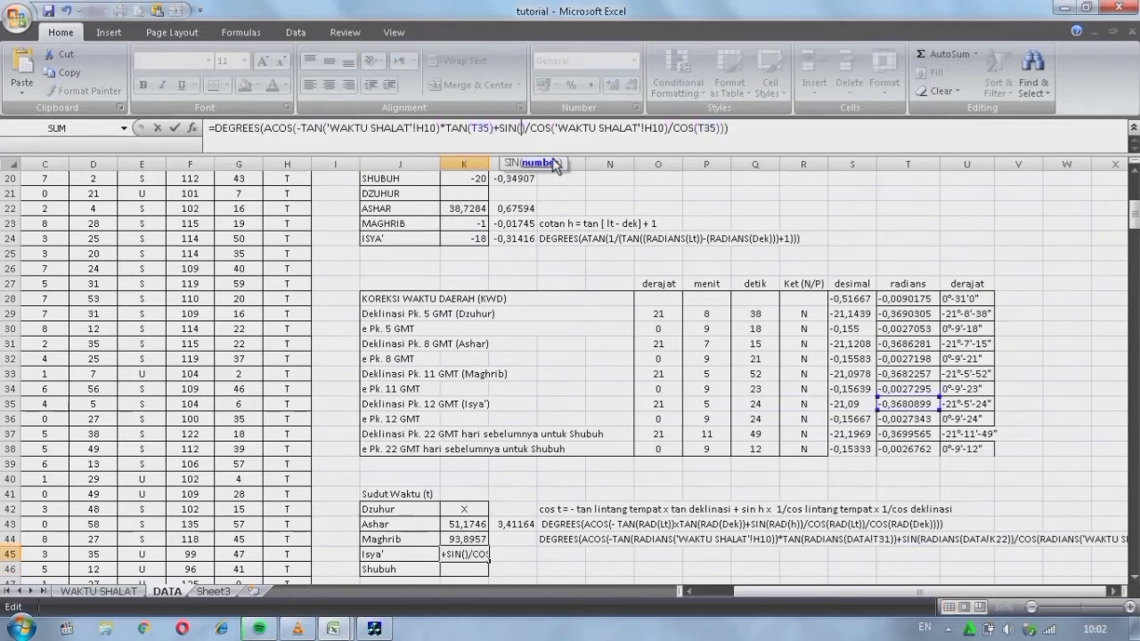
left_click(519, 243)
key("Return")
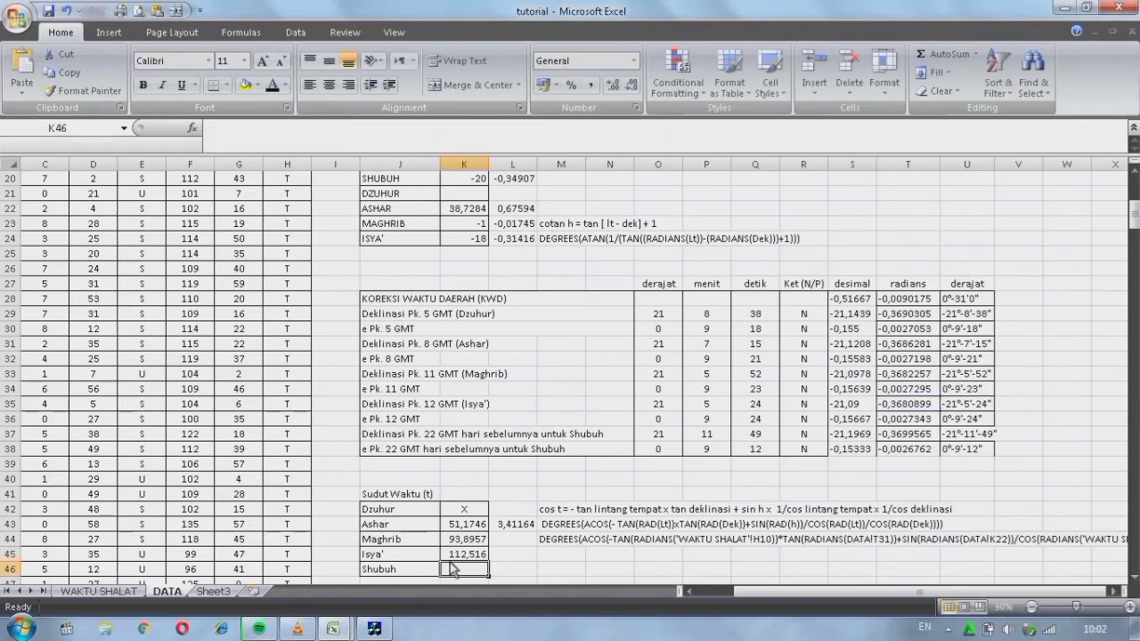
Paste the Ashar hour angle formula into the Shubuh cell K46 and change its TAN declination reference to T37
left_click(339, 132)
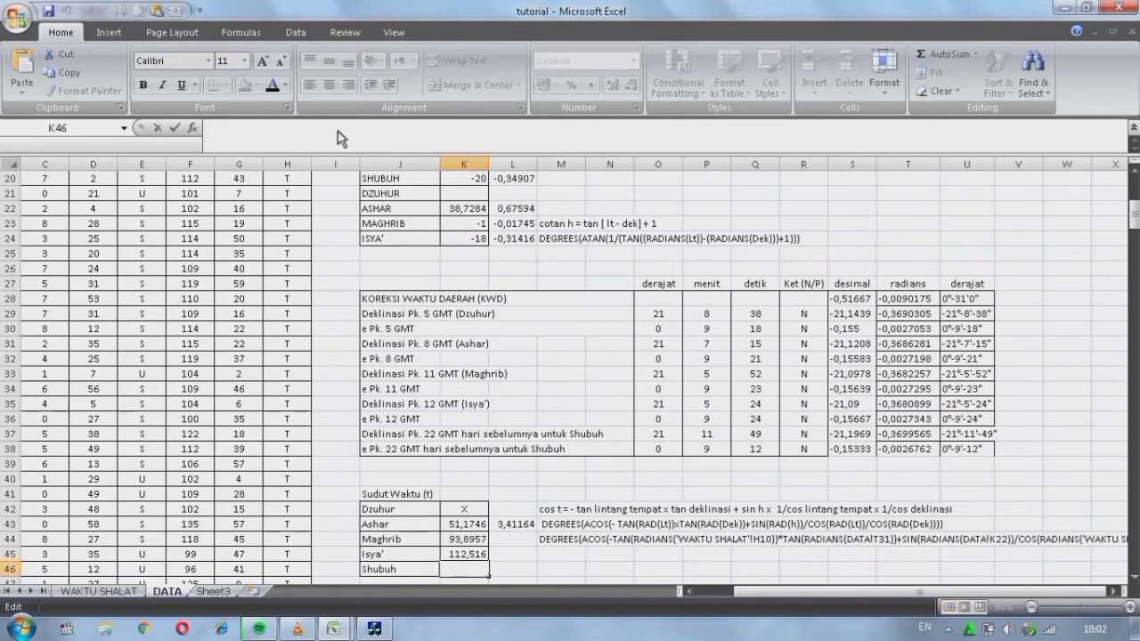
key("ctrl+v")
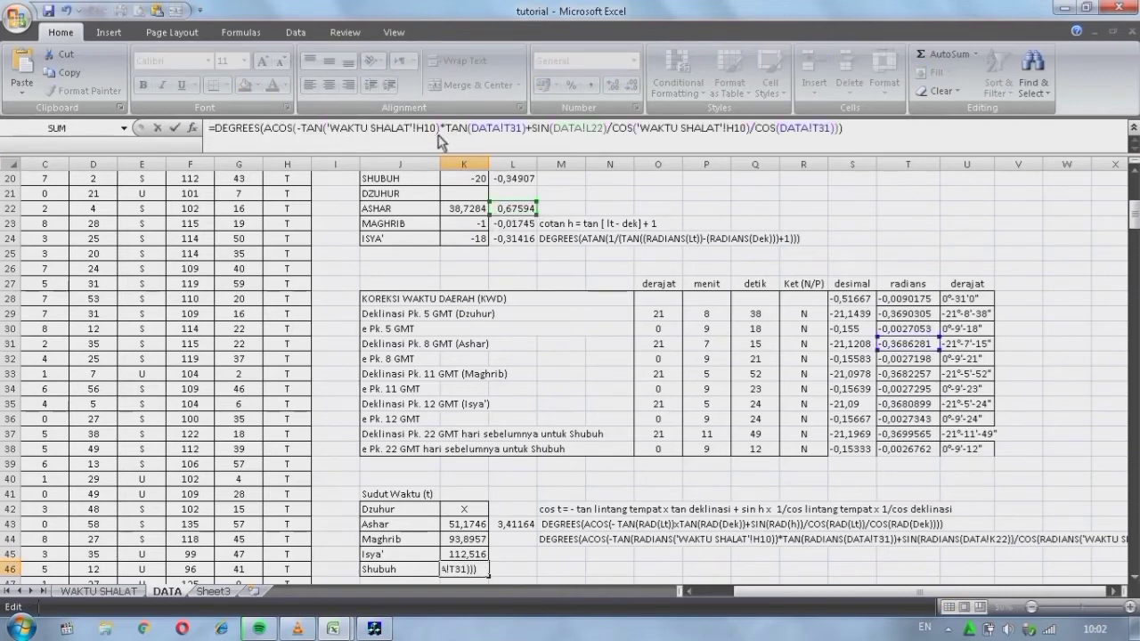
left_click(520, 128)
key("BackSpace")
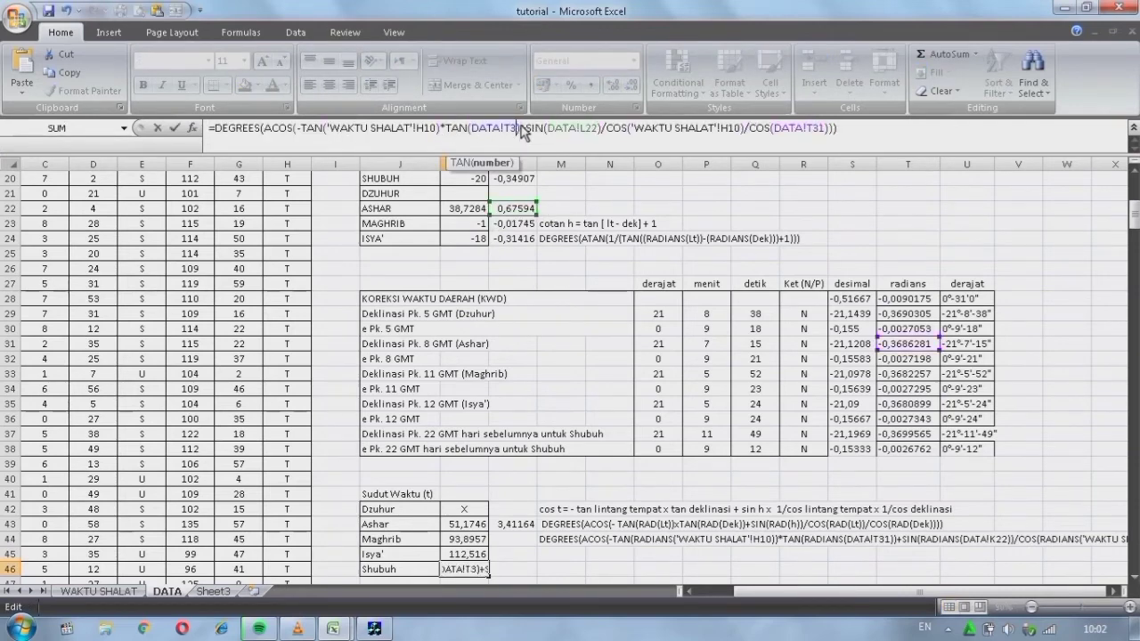
key("BackSpace")
key("BackSpace")
key("BackSpace")
key("BackSpace")
key("BackSpace")
key("BackSpace")
key("BackSpace")
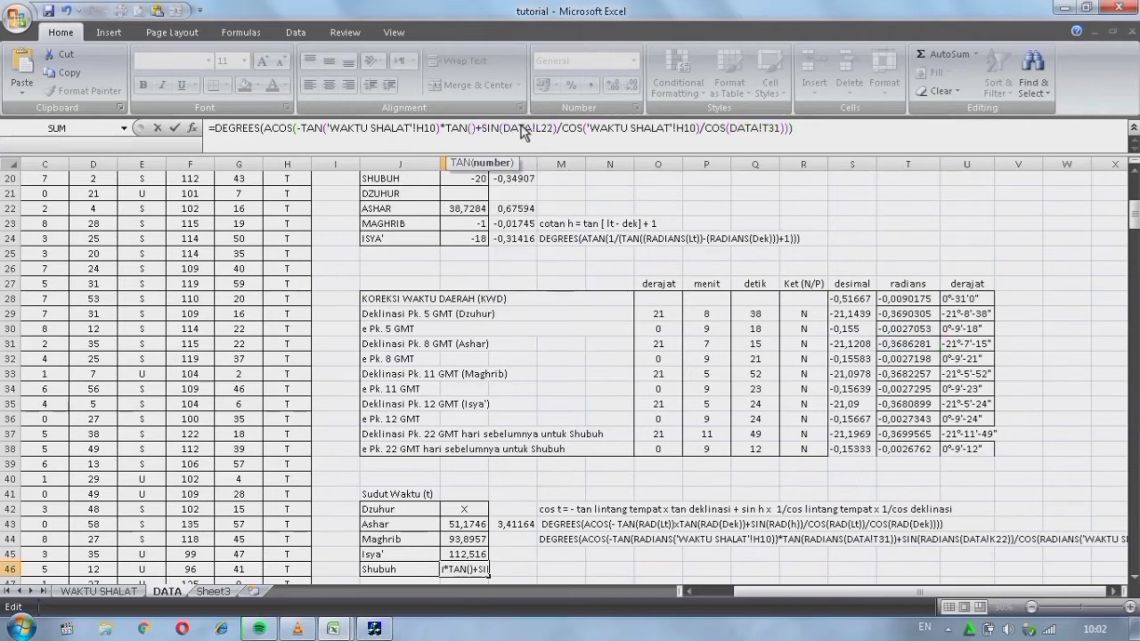
left_click(909, 436)
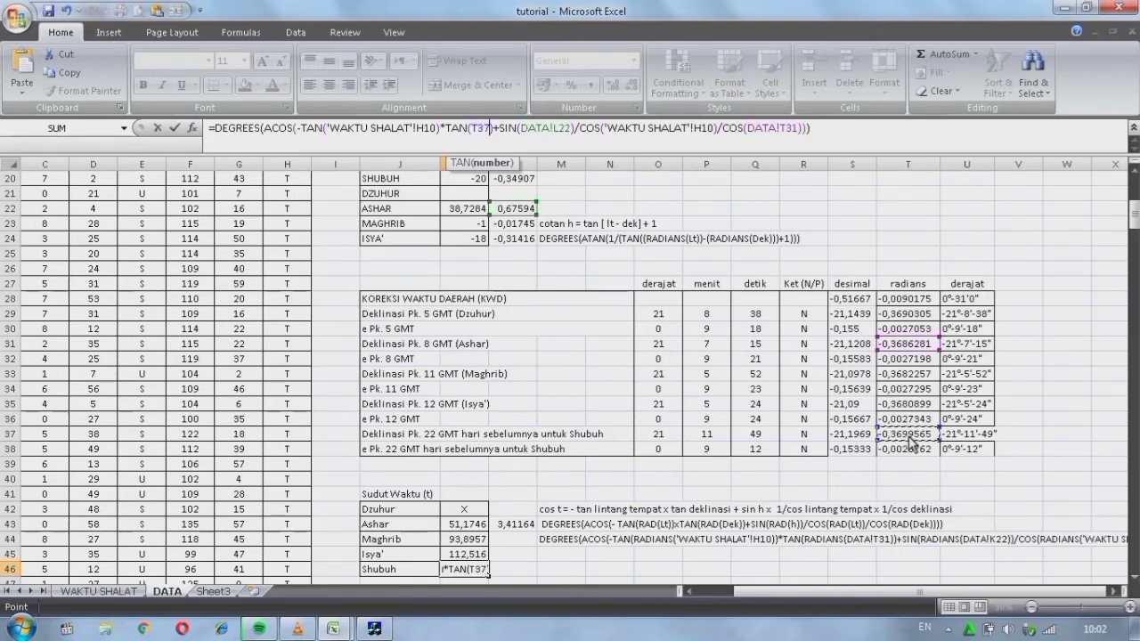
Replace the declination reference in the final COS of the K46 formula with T37
left_click(798, 129)
key("BackSpace")
key("BackSpace")
key("BackSpace")
key("BackSpace")
key("BackSpace")
key("BackSpace")
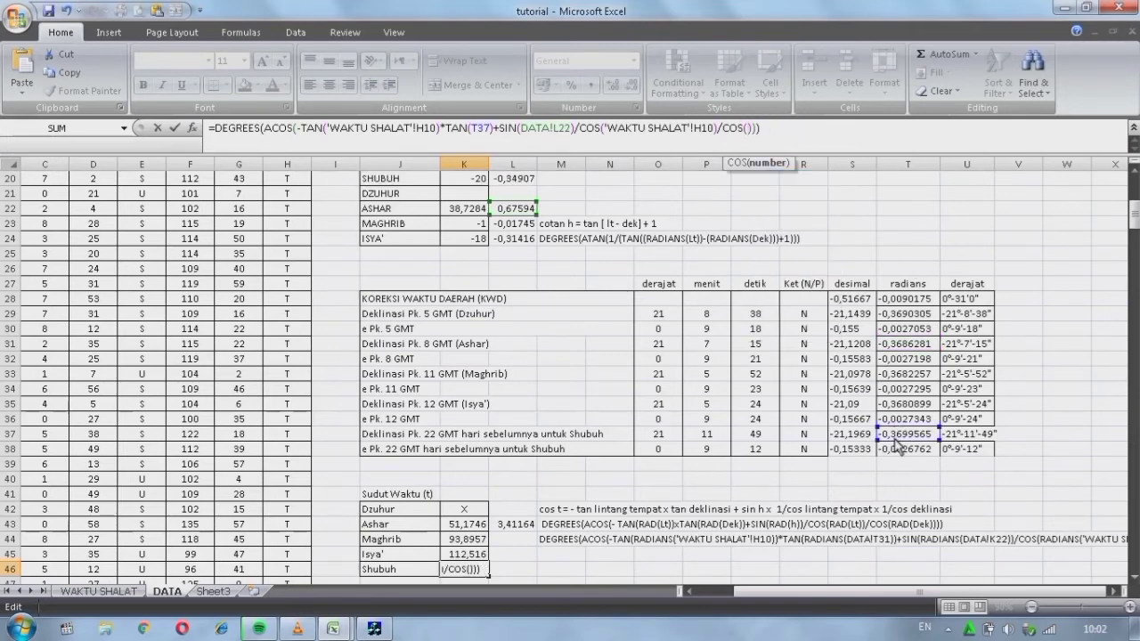
left_click(900, 435)
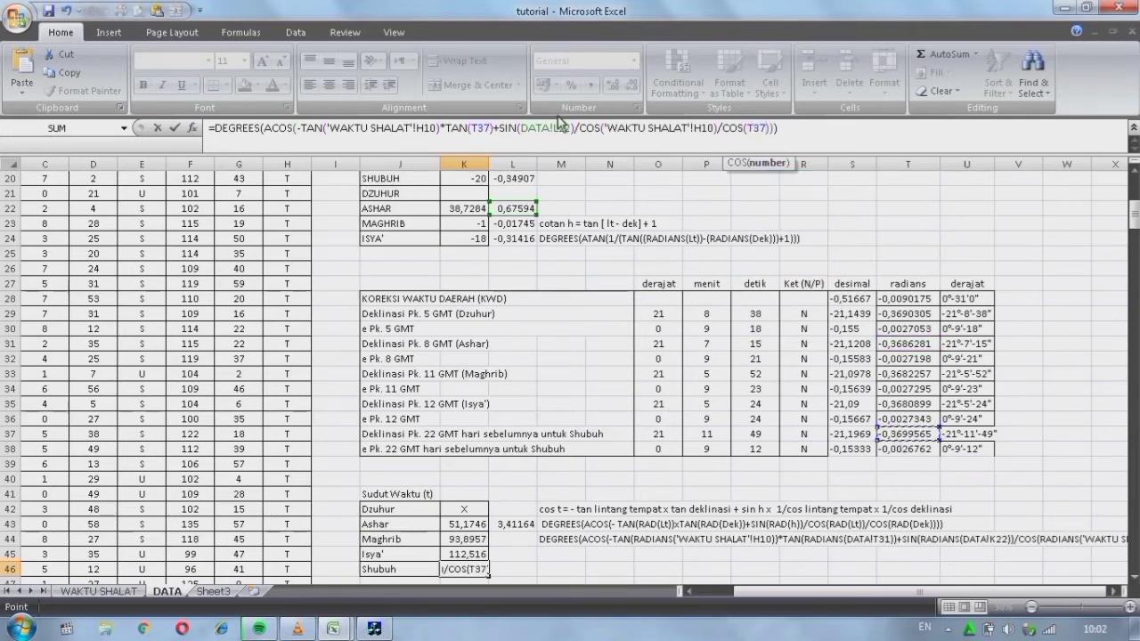
Replace the SIN reference in the K46 formula with L20, the Shubuh sun altitude in radians, and enter the formula
left_click(570, 130)
key("BackSpace")
key("BackSpace")
key("BackSpace")
key("BackSpace")
key("BackSpace")
key("BackSpace")
key("BackSpace")
key("BackSpace")
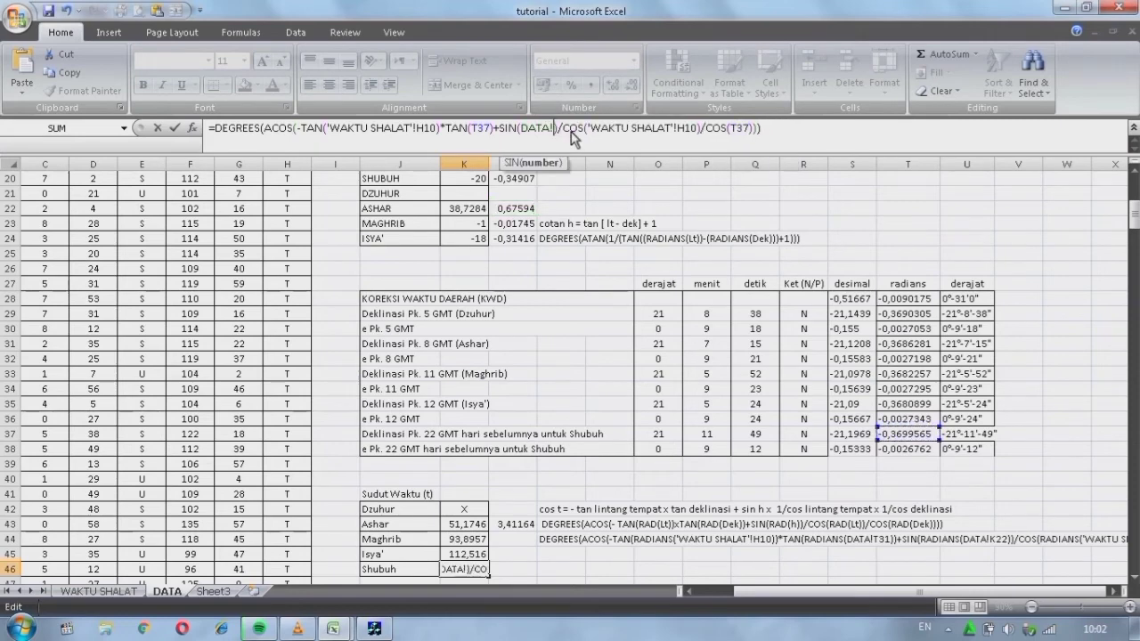
left_click(521, 182)
key("Return")
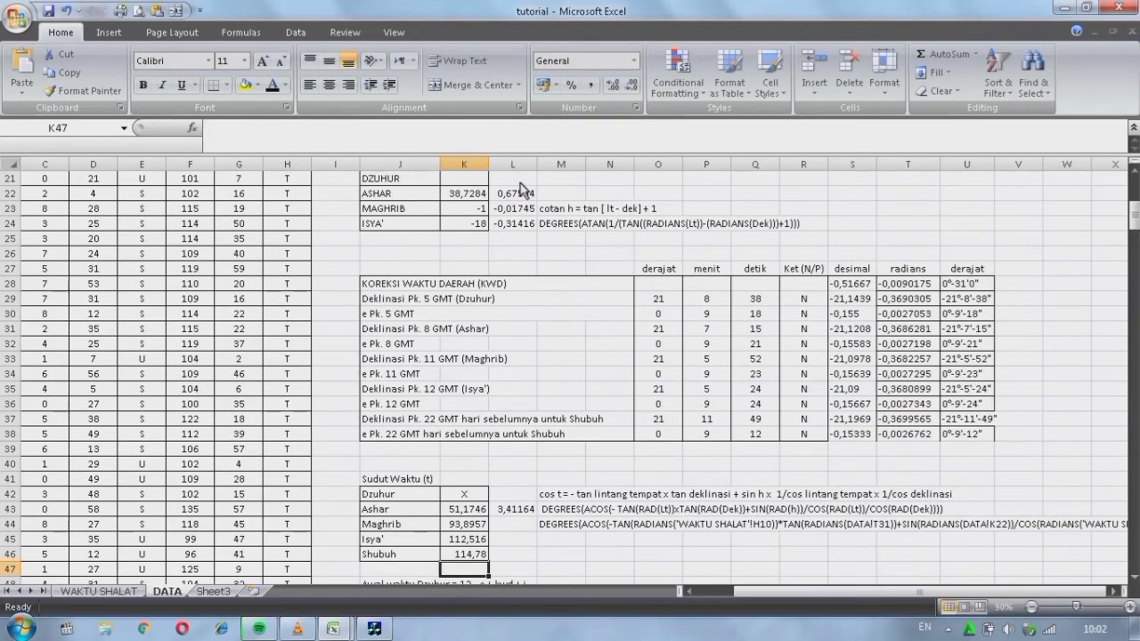
Fill the Ashar divide-by-15 formula in L43 down through L46 for Maghrib, Isya' and Shubuh
left_click(516, 508)
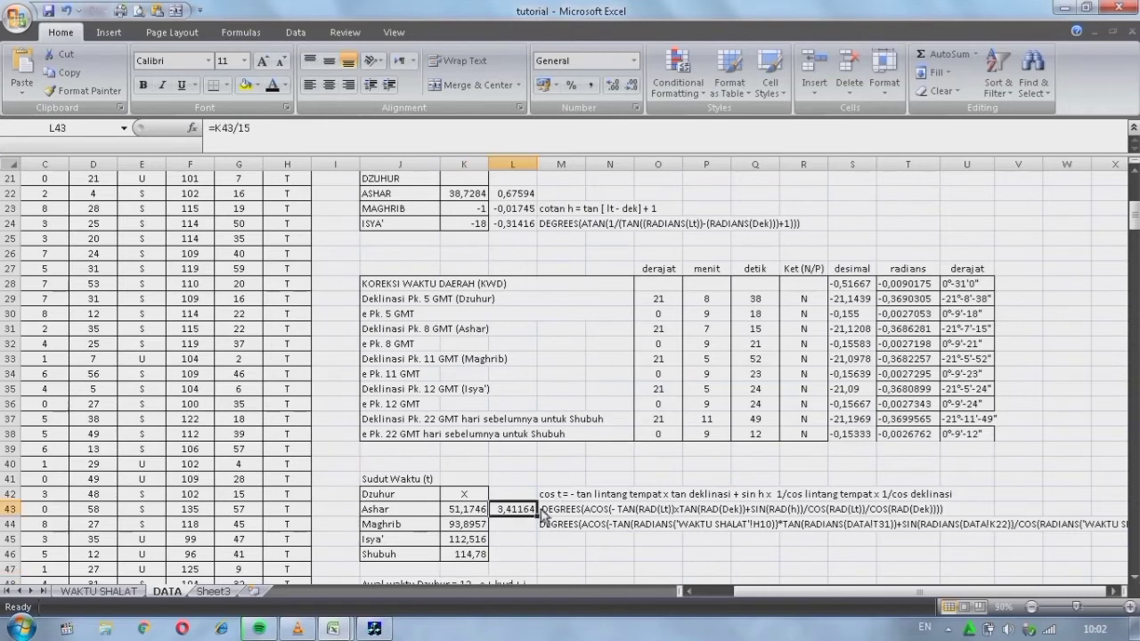
left_click_drag(537, 515, 540, 556)
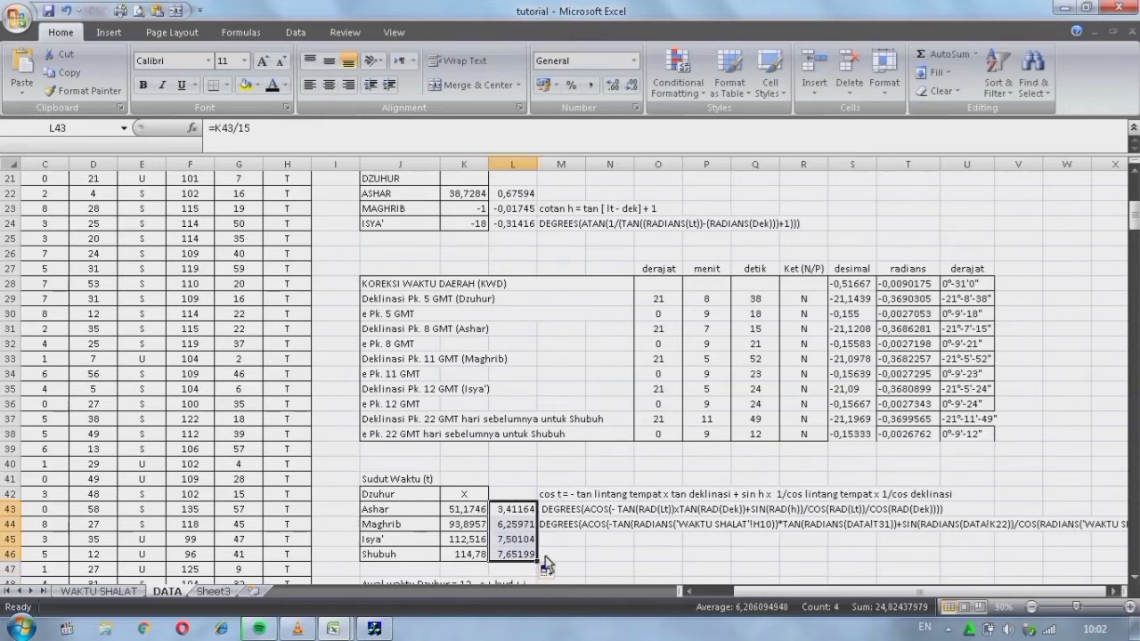
left_click(557, 539)
scroll(650, 512, "down", 3)
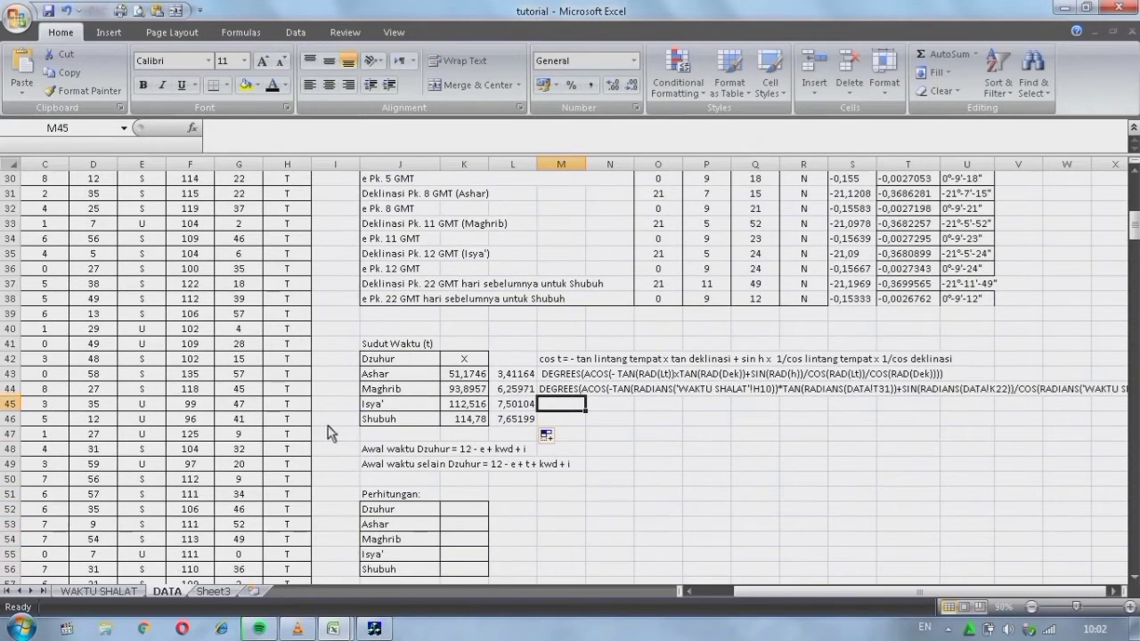
left_click(613, 392)
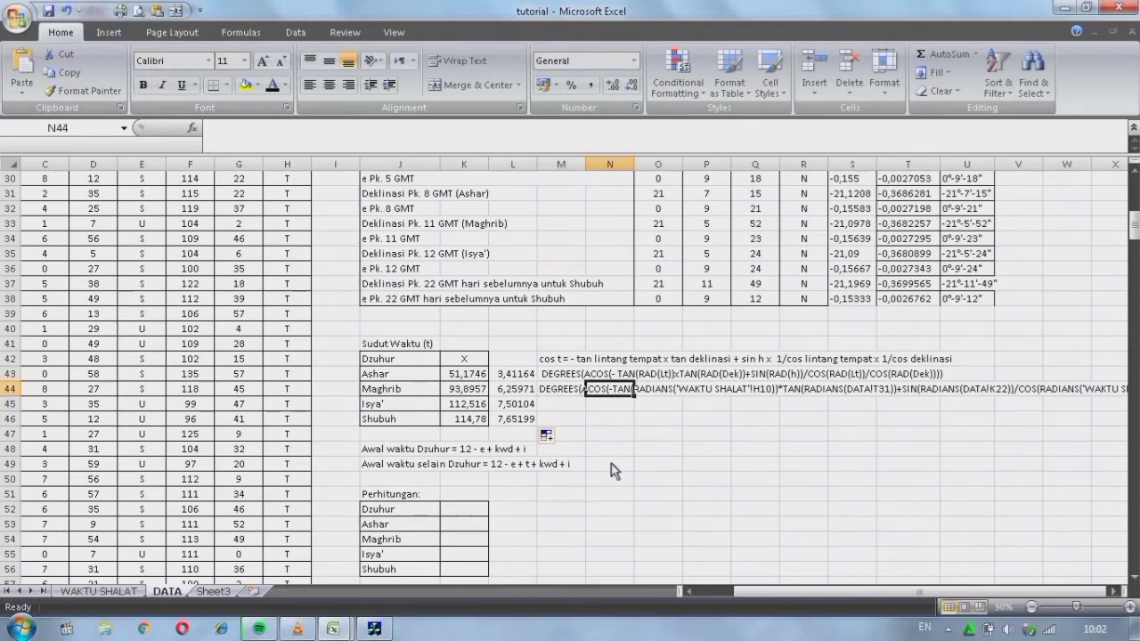
scroll(663, 474, "down", 1)
left_click(522, 315)
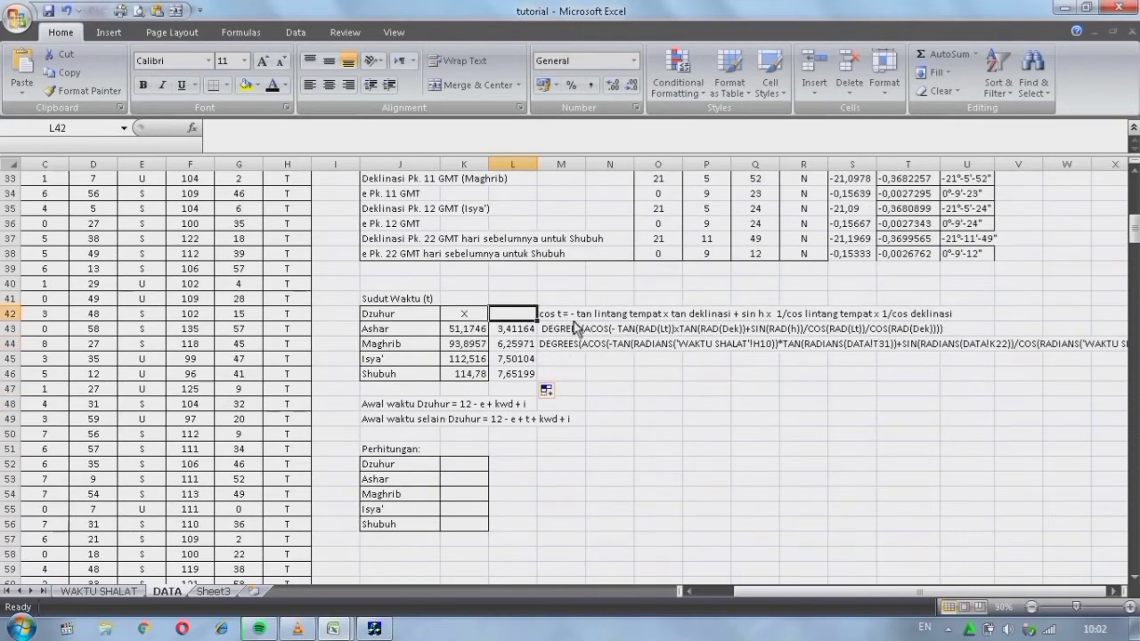
left_click(552, 483)
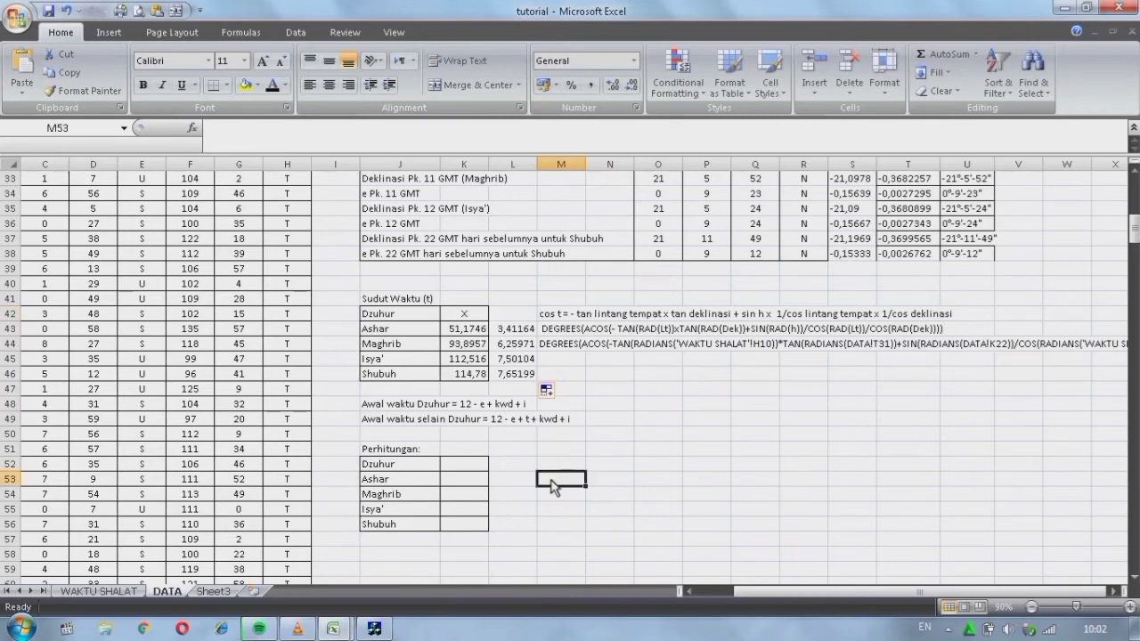
left_click(463, 467)
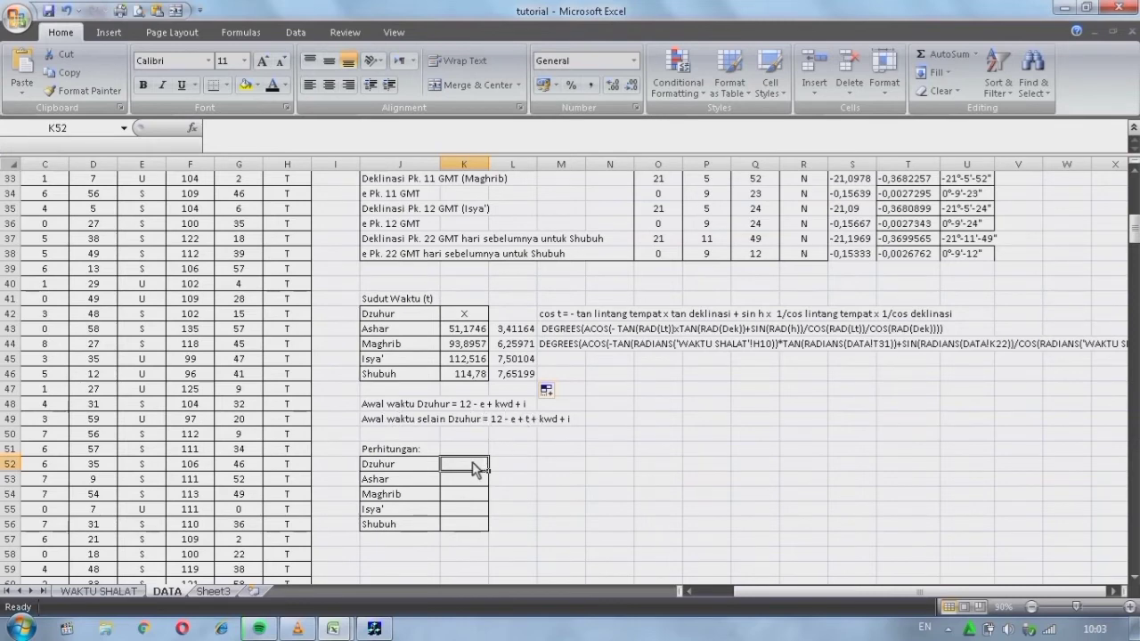
type("=12-")
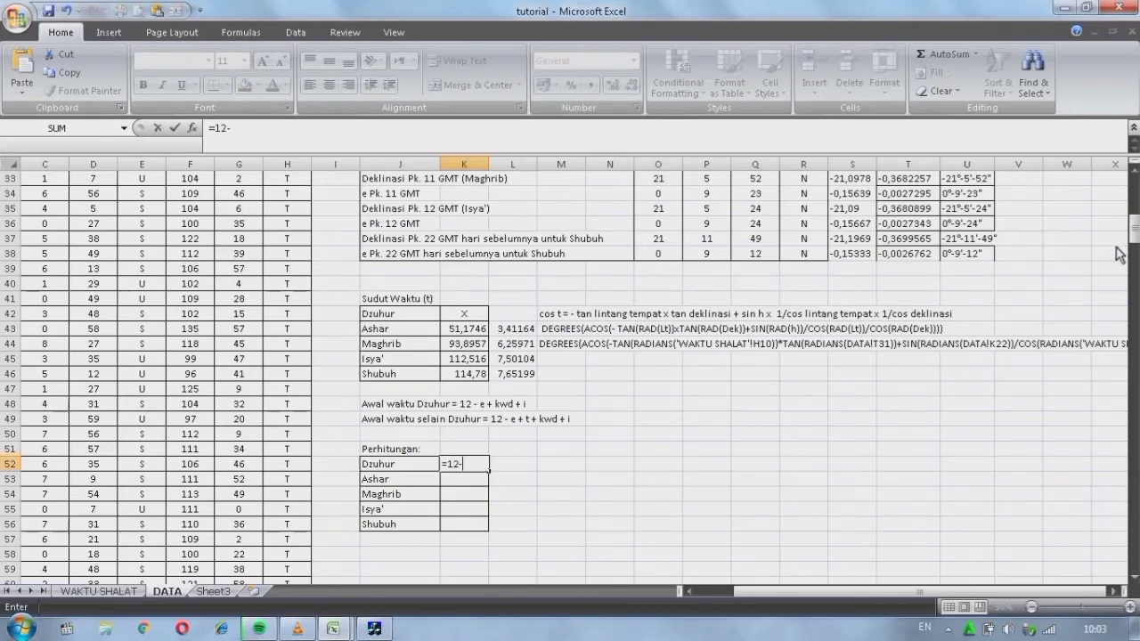
left_click_drag(1135, 235, 1137, 229)
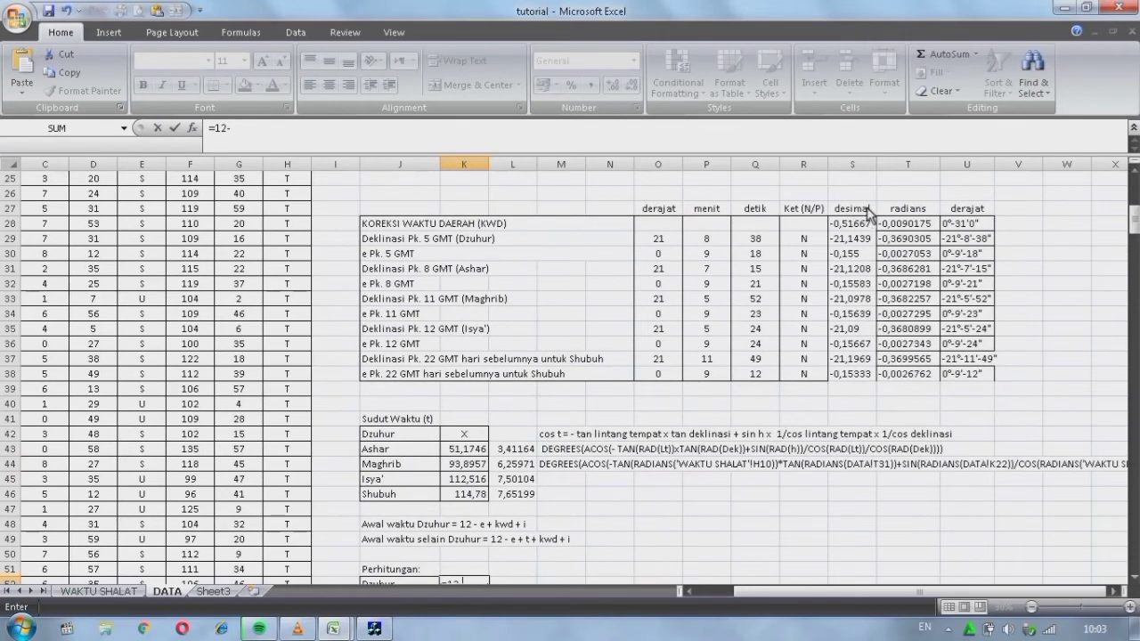
left_click(858, 259)
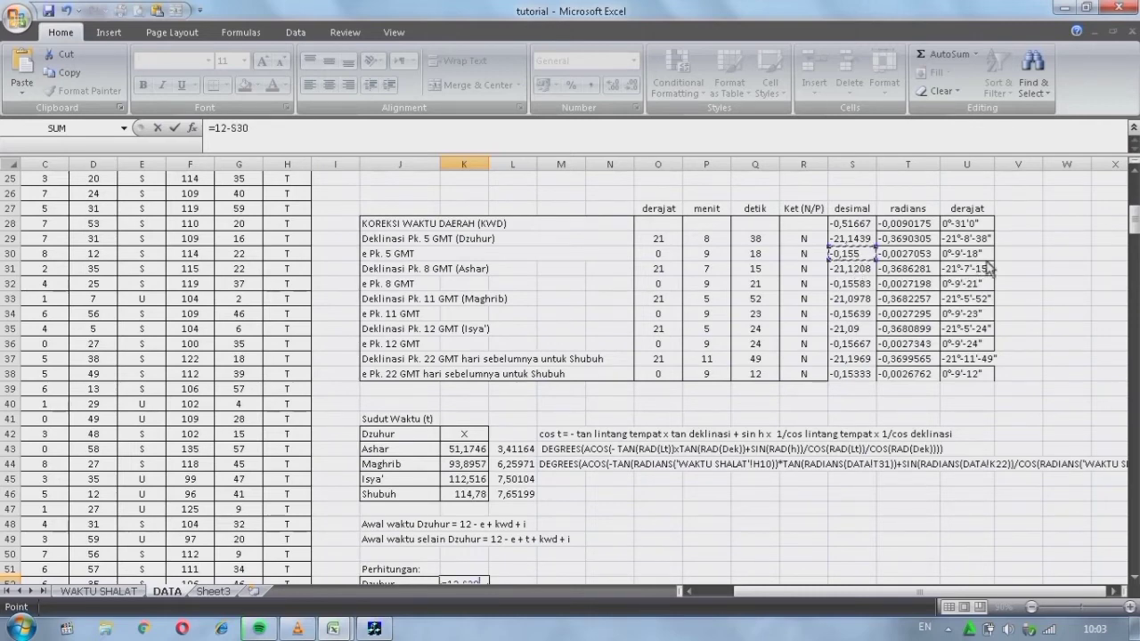
type("+")
left_click_drag(1134, 221, 1134, 226)
scroll(971, 234, "up", 1)
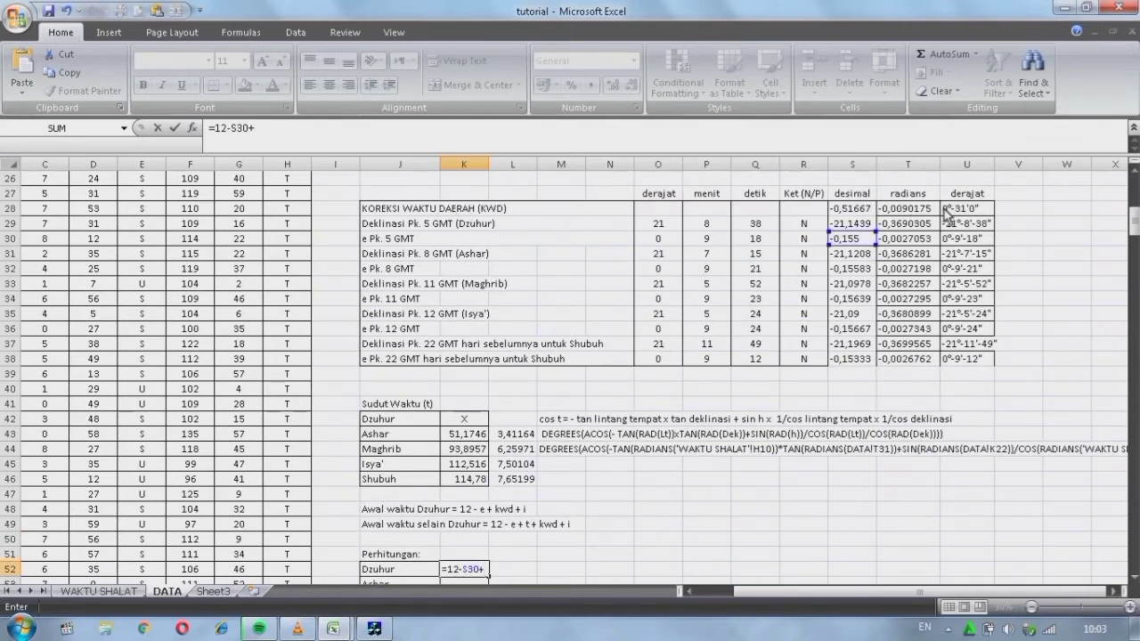
left_click(853, 210)
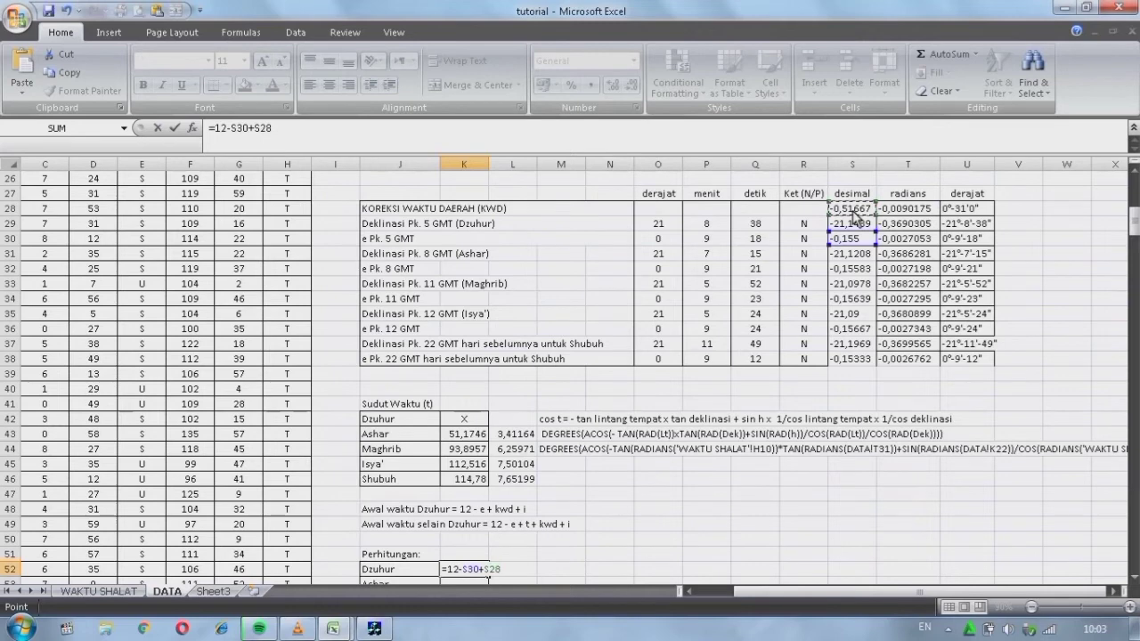
key("BackSpace")
key("Escape")
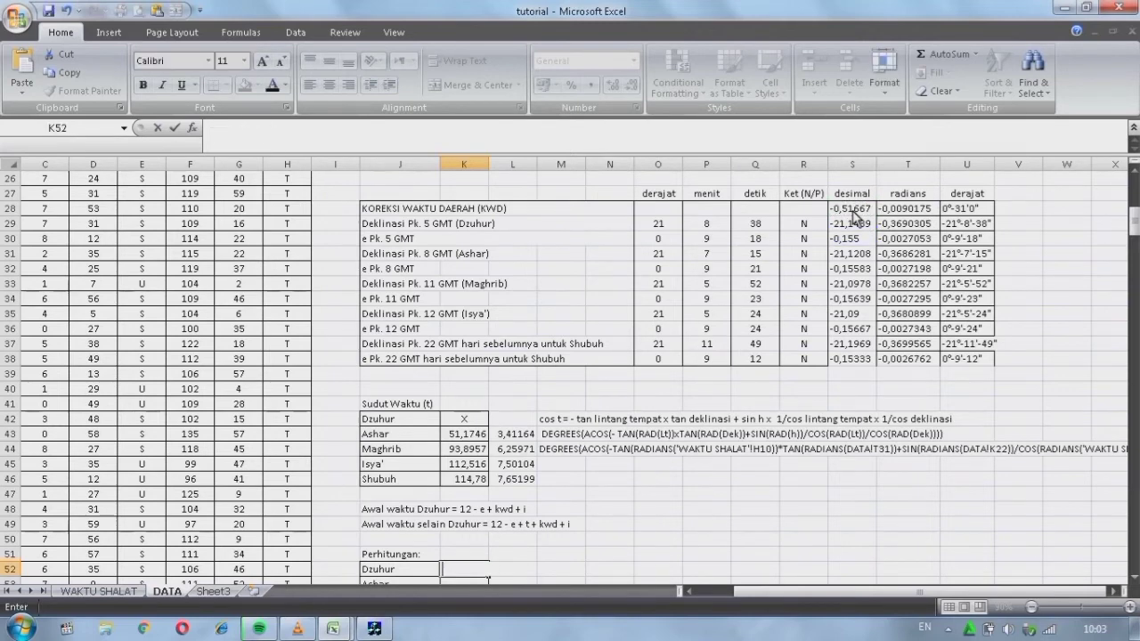
left_click(627, 529)
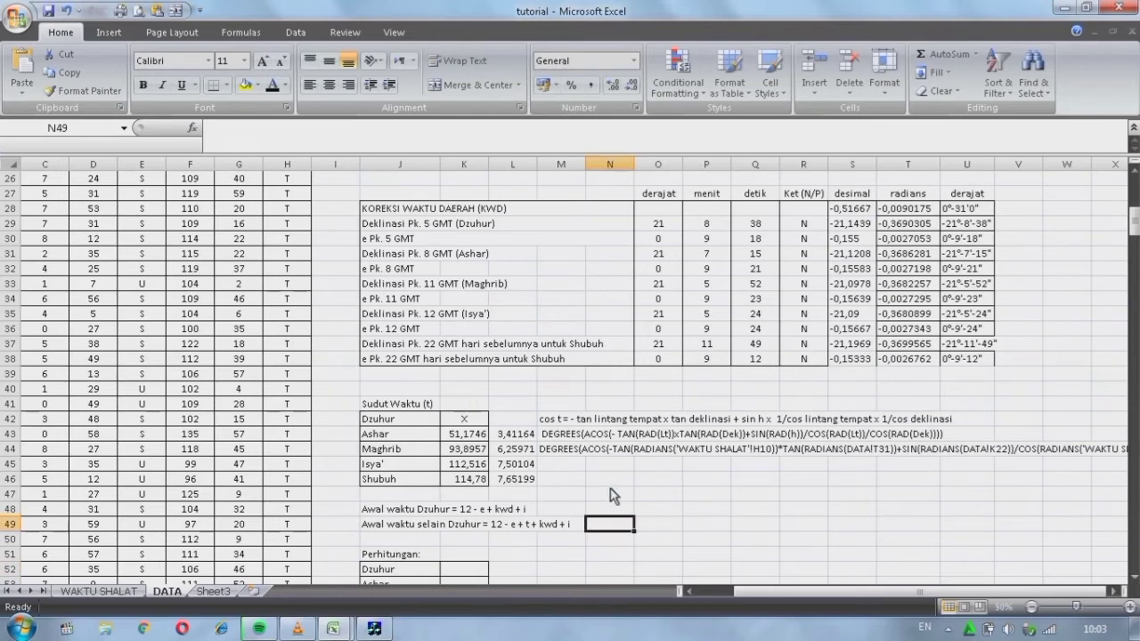
Enter the label "Waktu Ihtiyat (i)" in J47 below the hour angle table
left_click(374, 495)
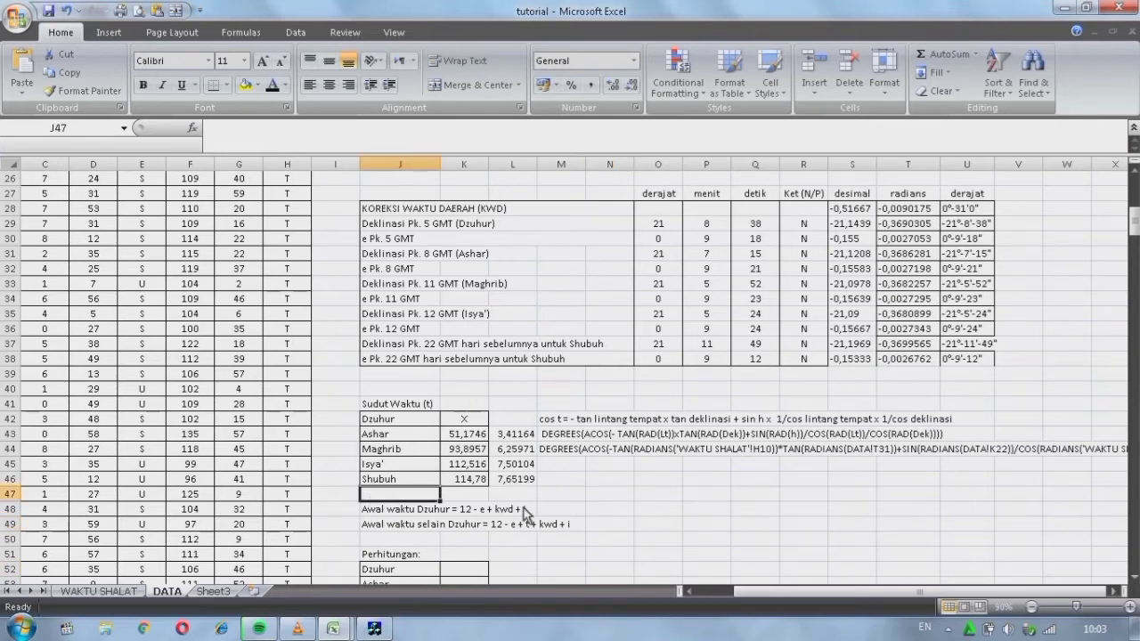
type("Wak")
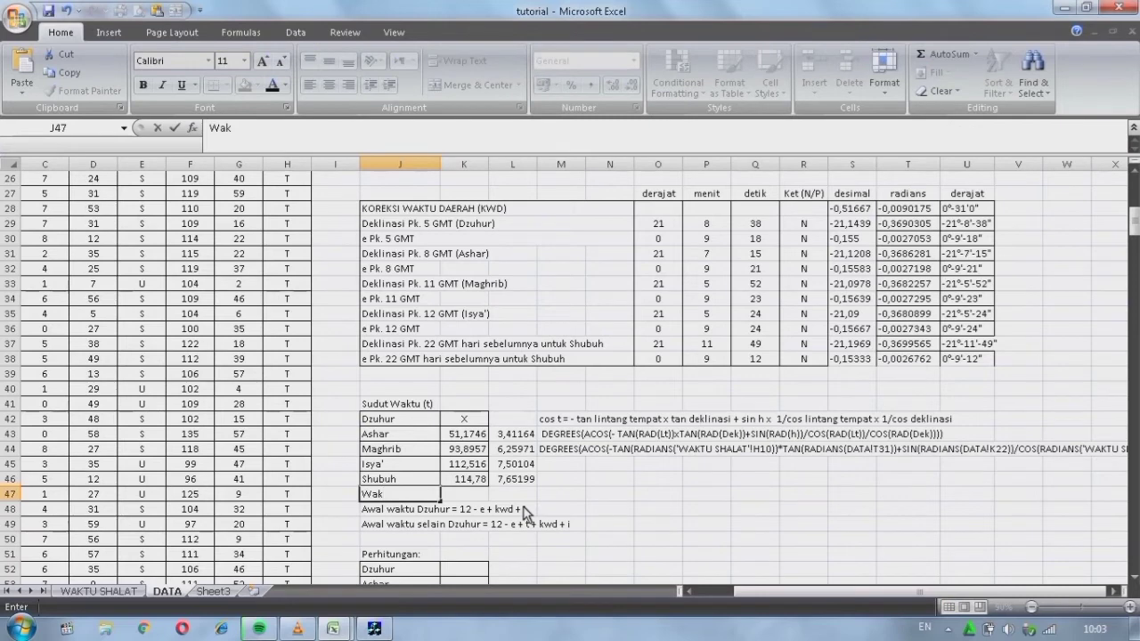
type("tu Ihtiyat (i")
left_click(482, 495)
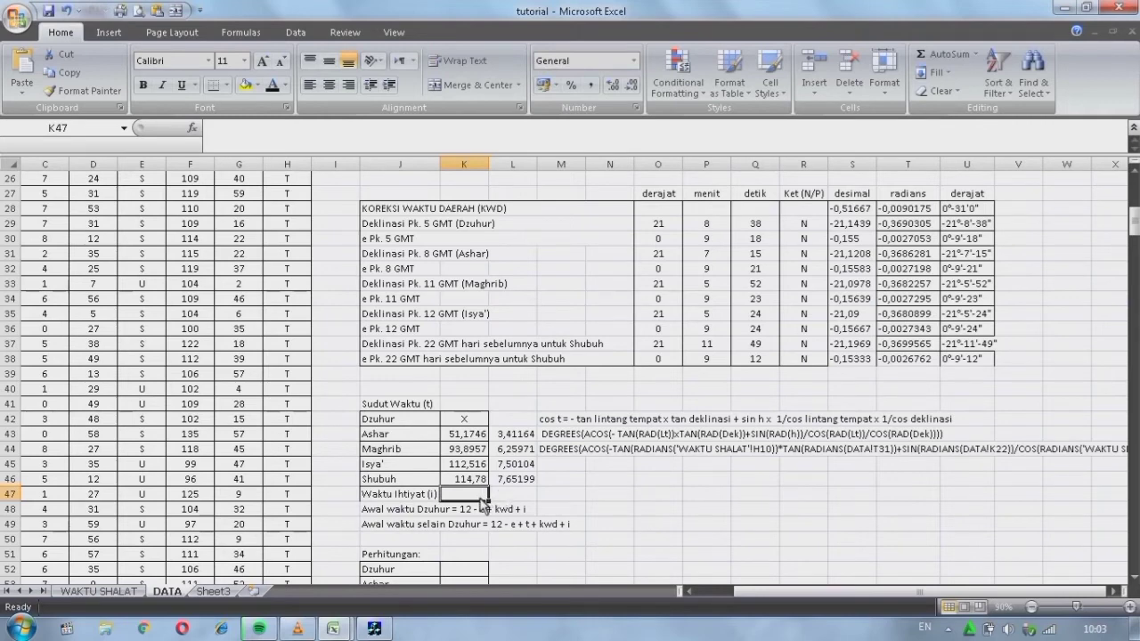
Clear the contents of J47:K47 below the Shubuh hour angle row
scroll(480, 503, "up", 5)
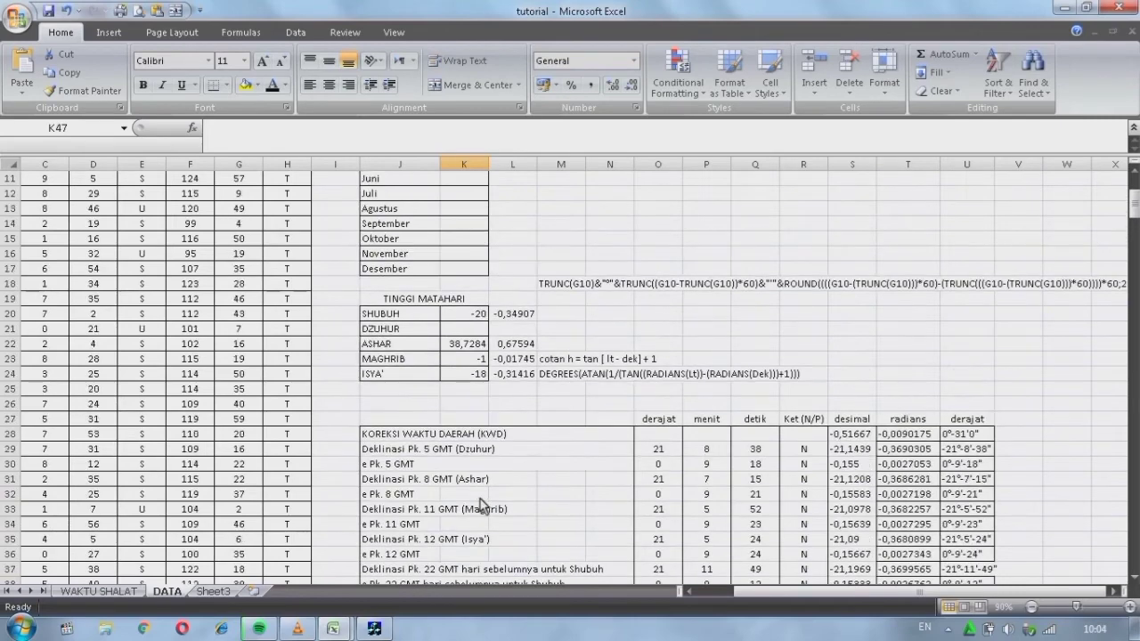
scroll(479, 504, "down", 2)
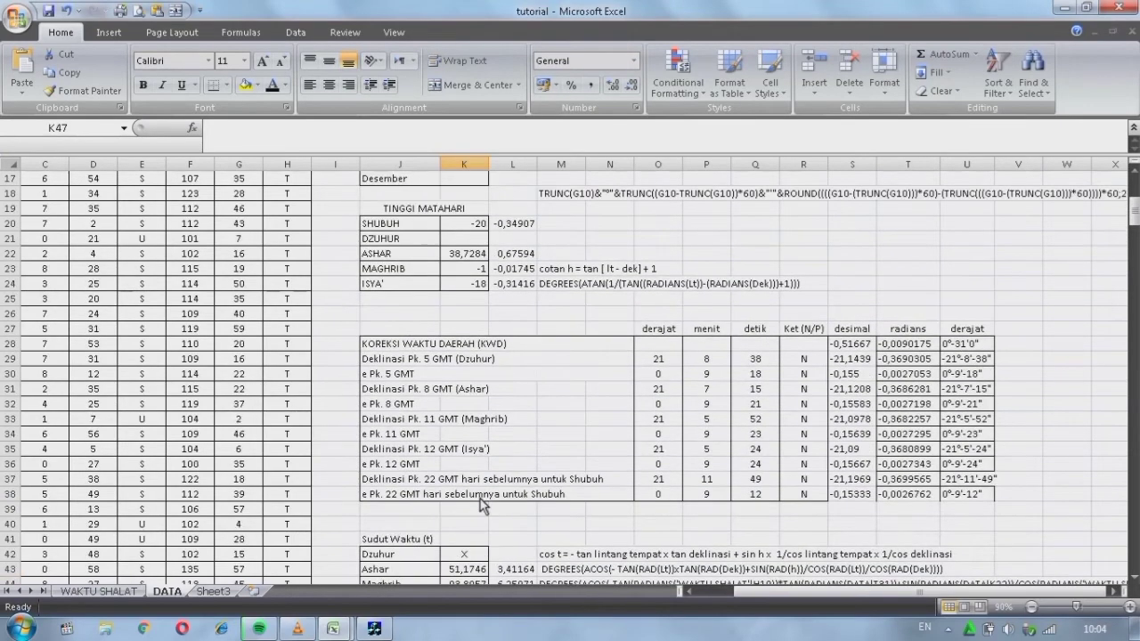
scroll(480, 534, "down", 4)
left_click_drag(473, 452, 386, 452)
key("Delete")
left_click(707, 465)
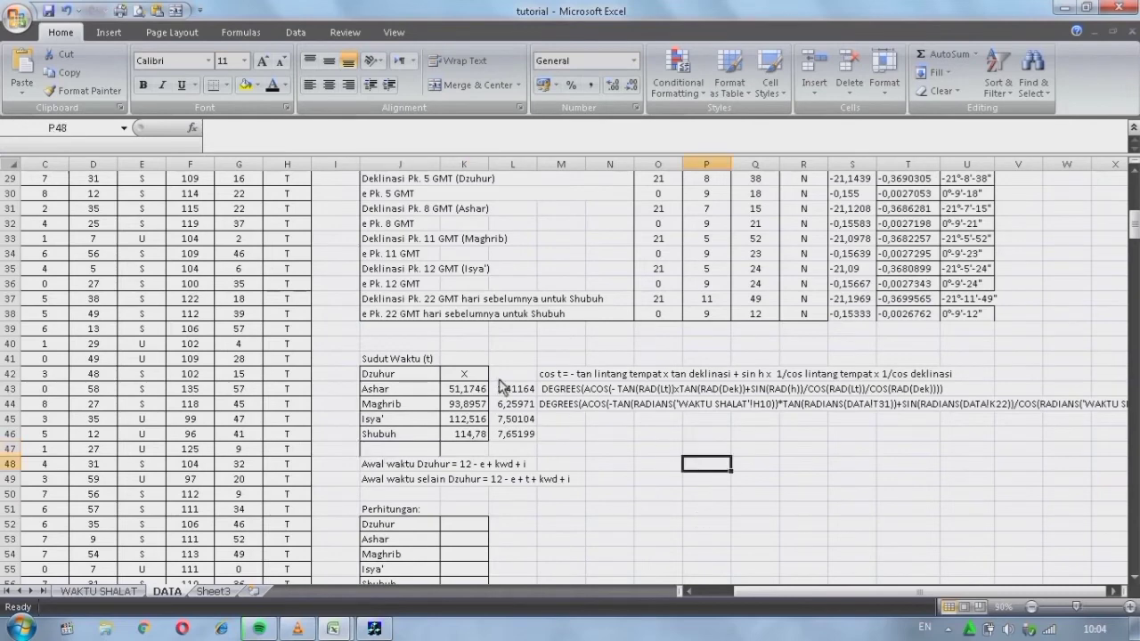
Enter the label "Waktu Ihtiyat" in J39, directly below the last equation of time row
left_click(372, 331)
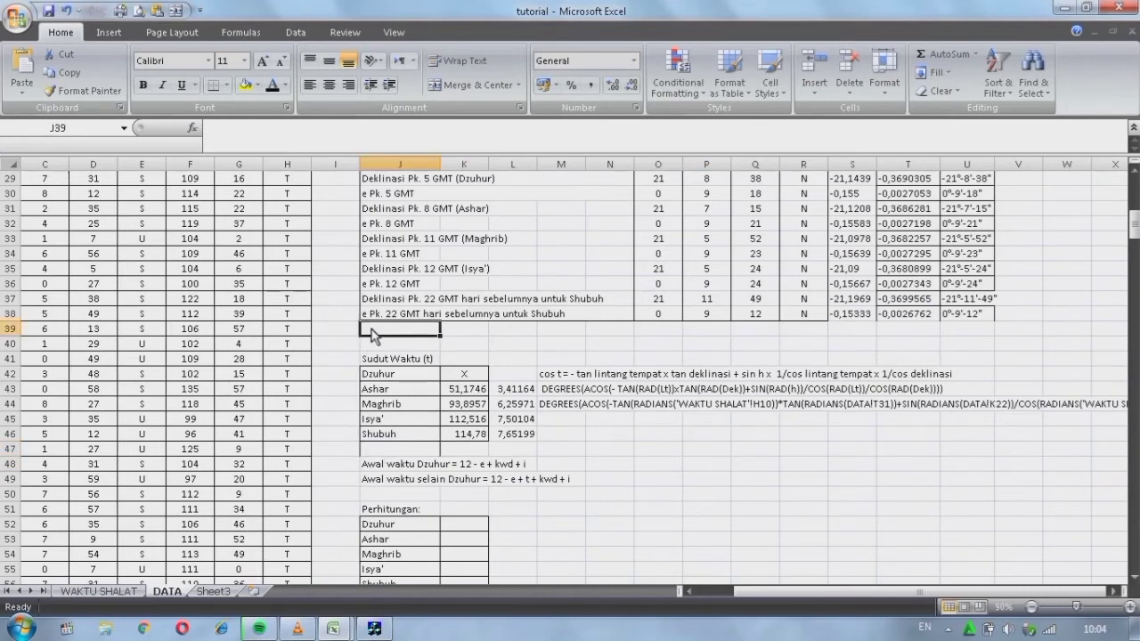
left_click_drag(372, 331, 454, 337)
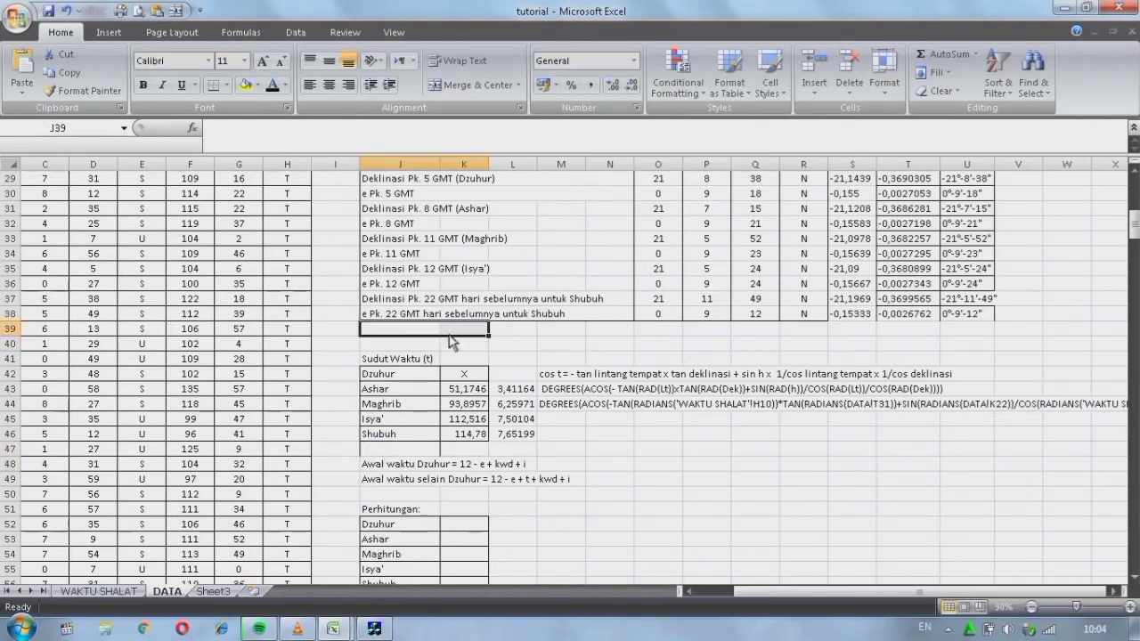
left_click(422, 339)
type("W")
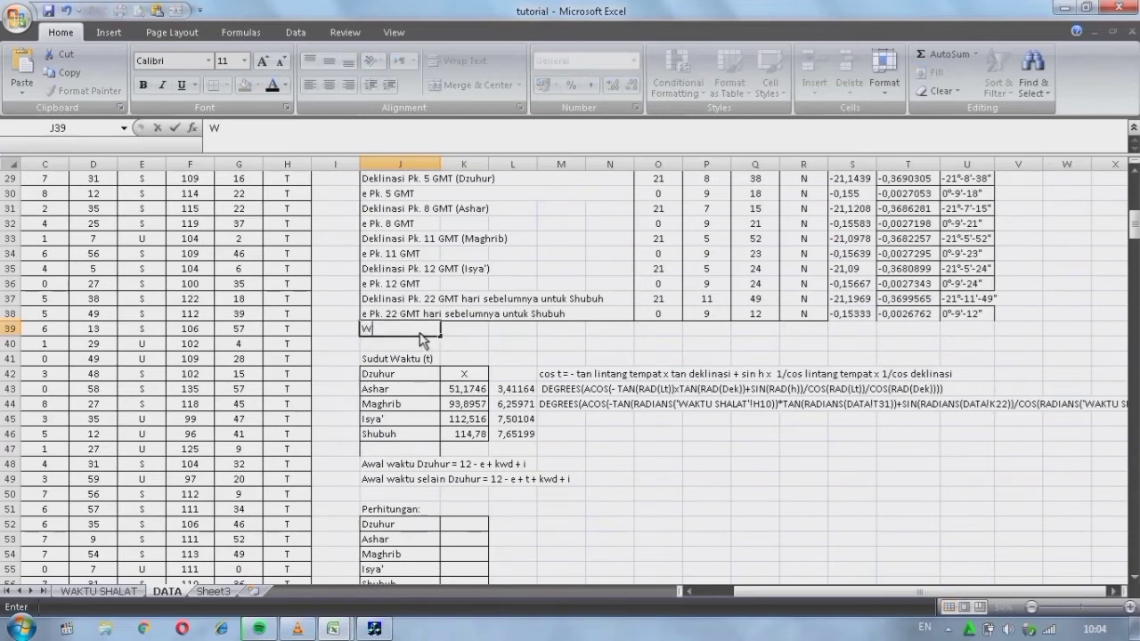
type("aktu Ihtiyat")
Set the Waktu Ihtiyat row to 0 derajat in O39 and 2 menit in P39
left_click(666, 335)
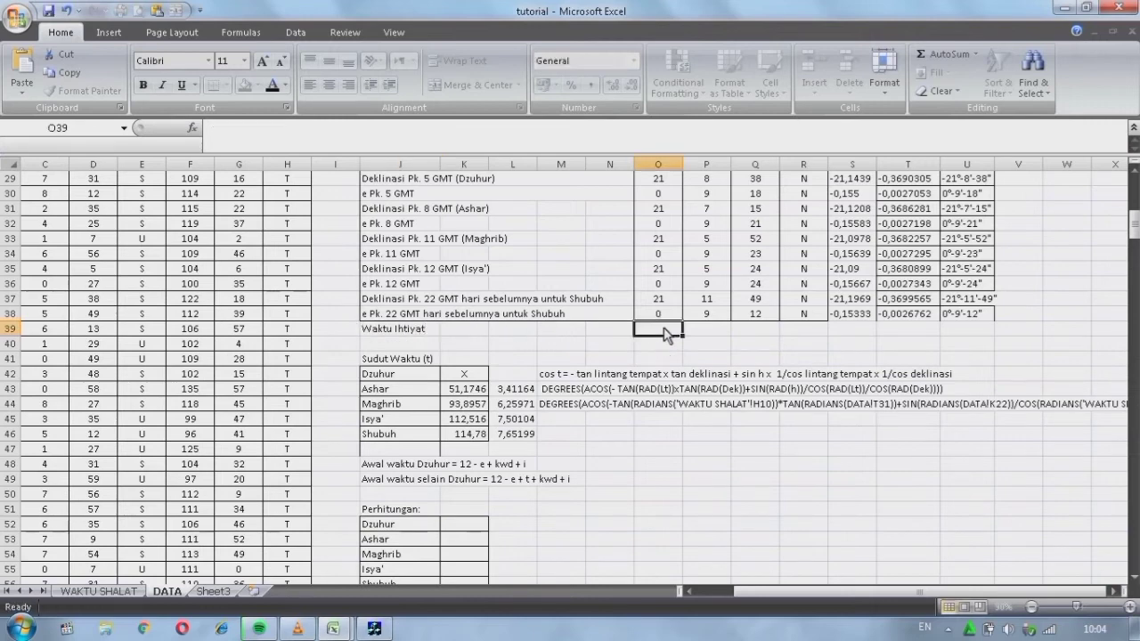
scroll(666, 335, "up", 2)
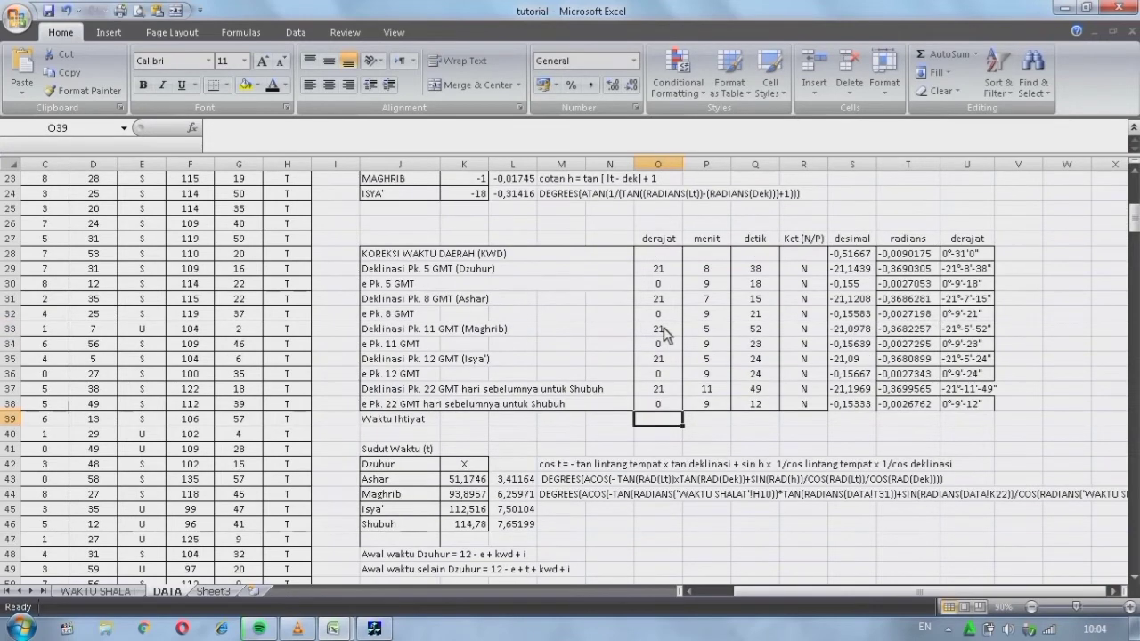
type("0")
left_click(713, 426)
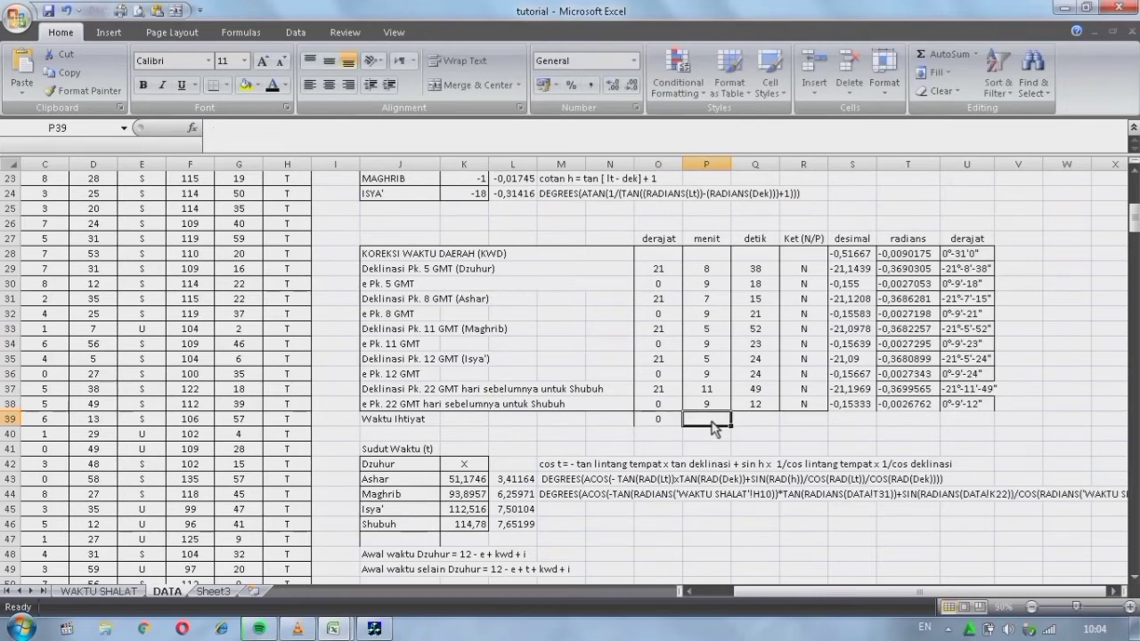
type("2")
key("Tab")
Fill the decimal conversion formula from S38 down into S39 for the Waktu Ihtiyat row
left_click(868, 405)
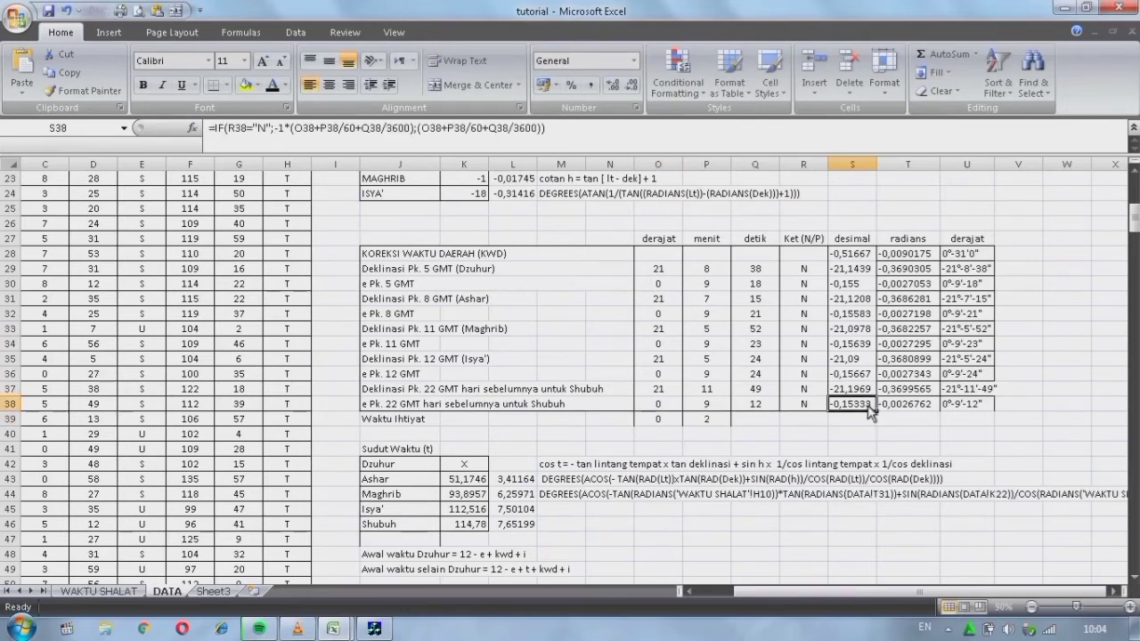
left_click_drag(870, 411, 880, 426)
left_click(928, 451)
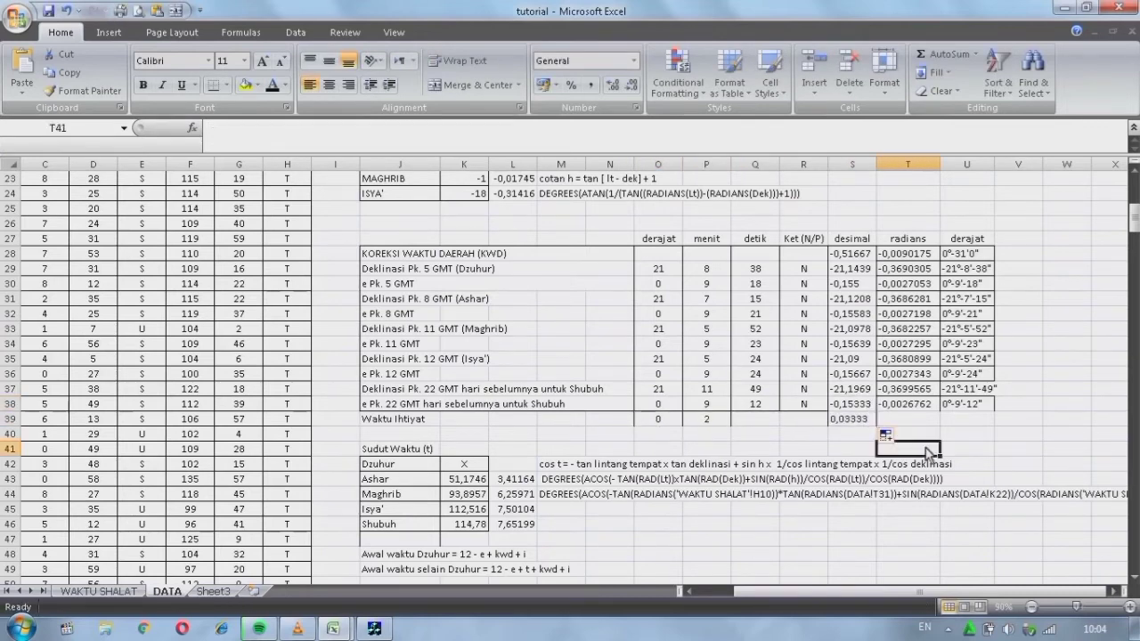
Apply all borders to the Waktu Ihtiyat row, J39:U39
left_click_drag(389, 422, 996, 425)
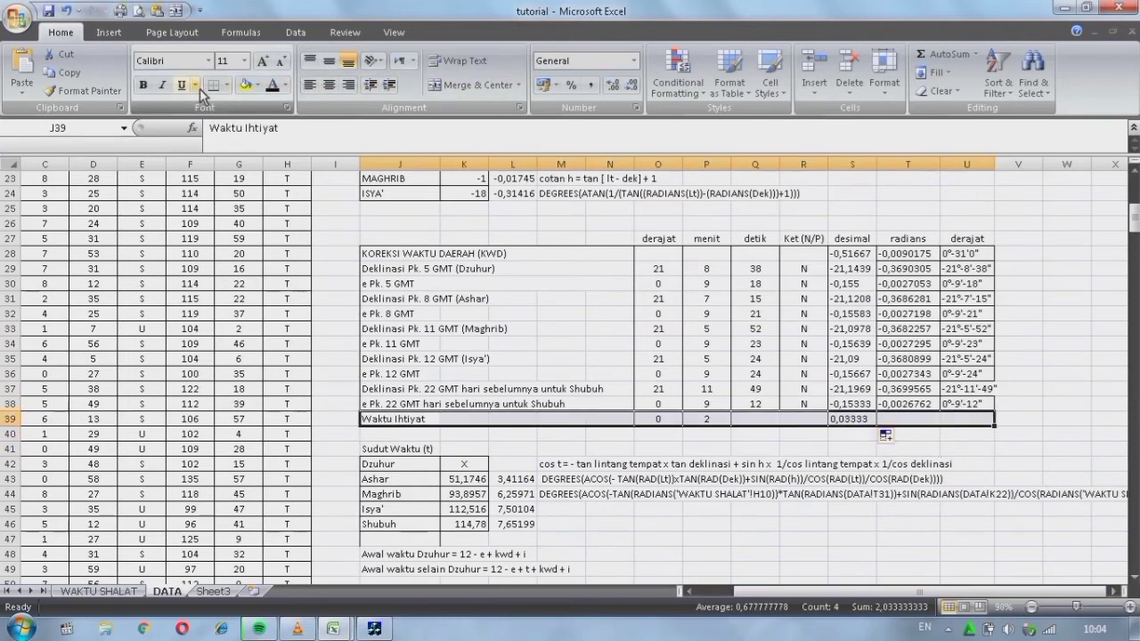
left_click(227, 85)
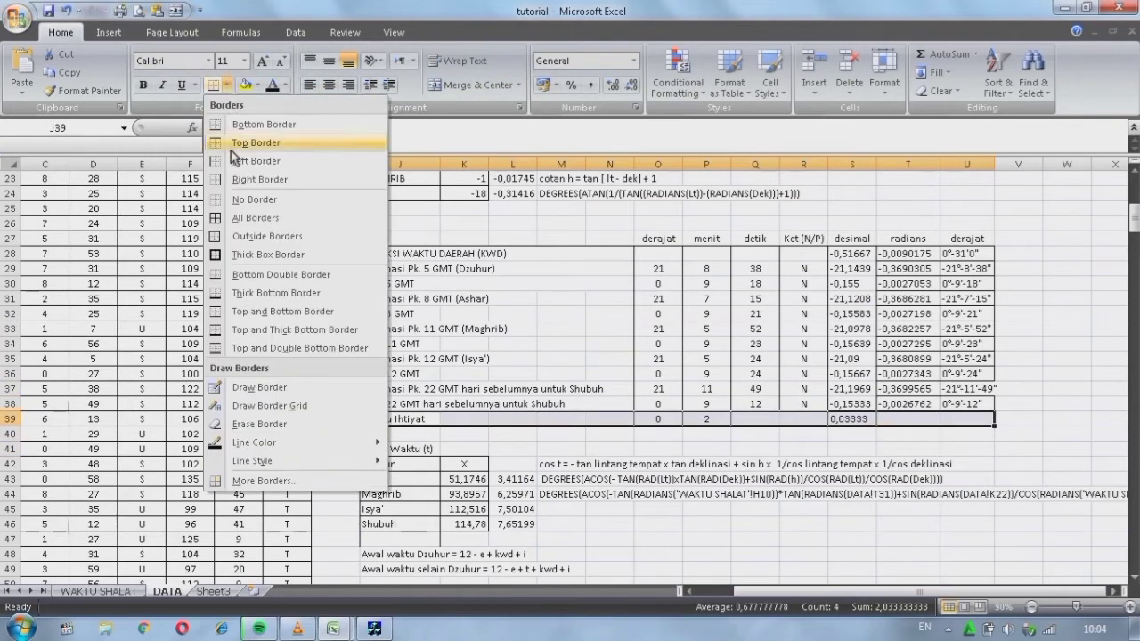
left_click(241, 219)
left_click(570, 452)
Merge and center the Waktu Ihtiyat label across J39:N39
left_click_drag(412, 424, 575, 420)
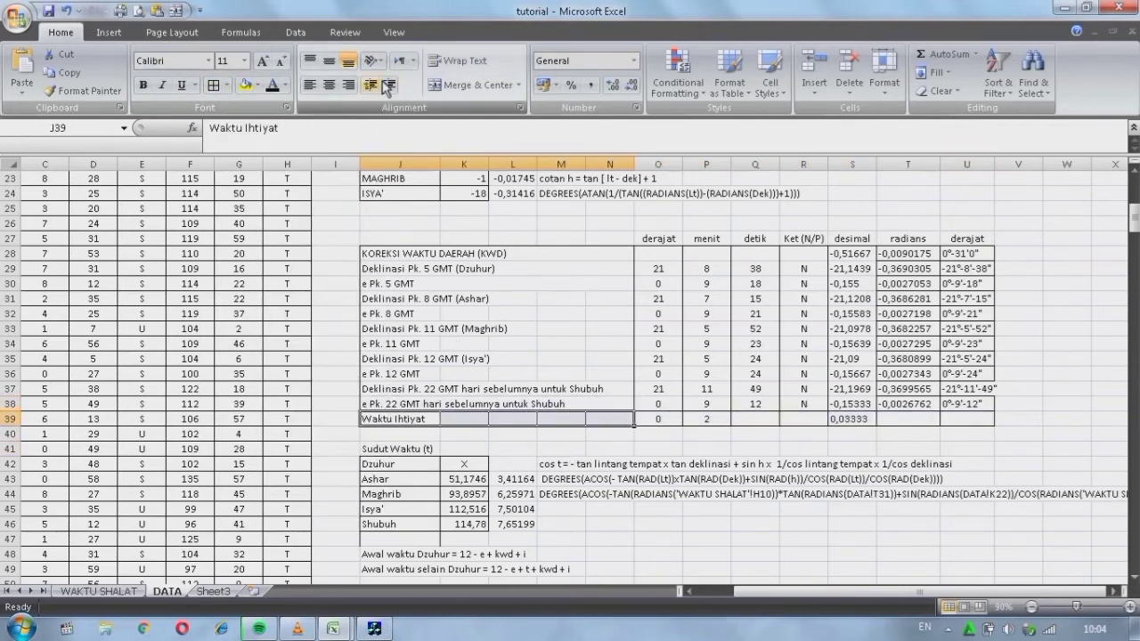
left_click(469, 85)
left_click(659, 448)
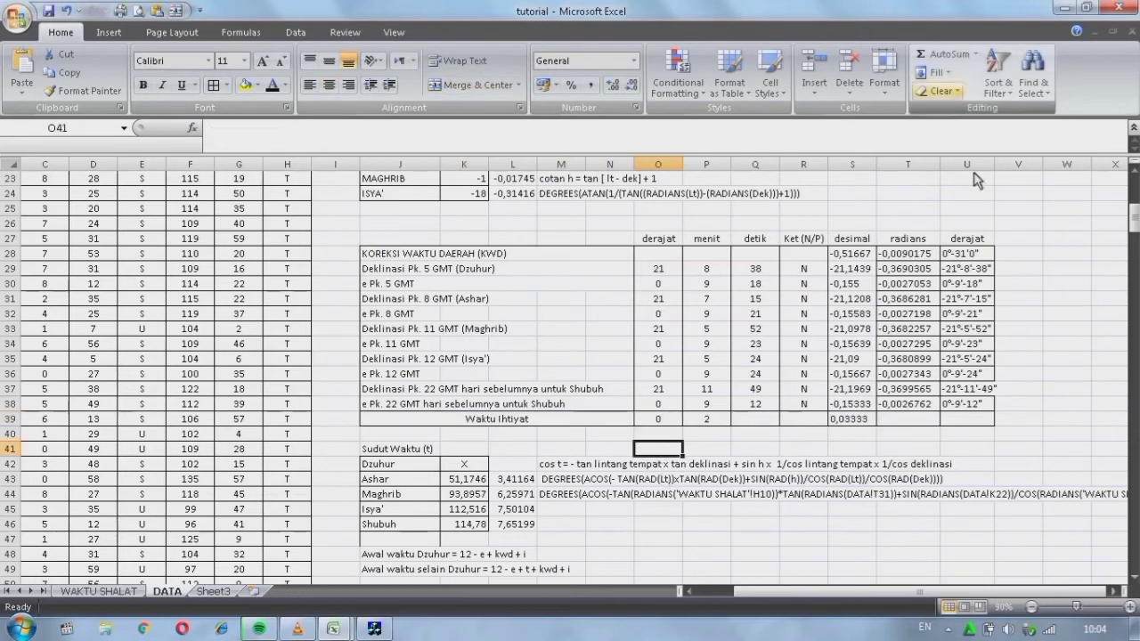
Calculate the Dzuhur time in K52 with the formula =12-S30+S28+S39
scroll(927, 398, "down", 2)
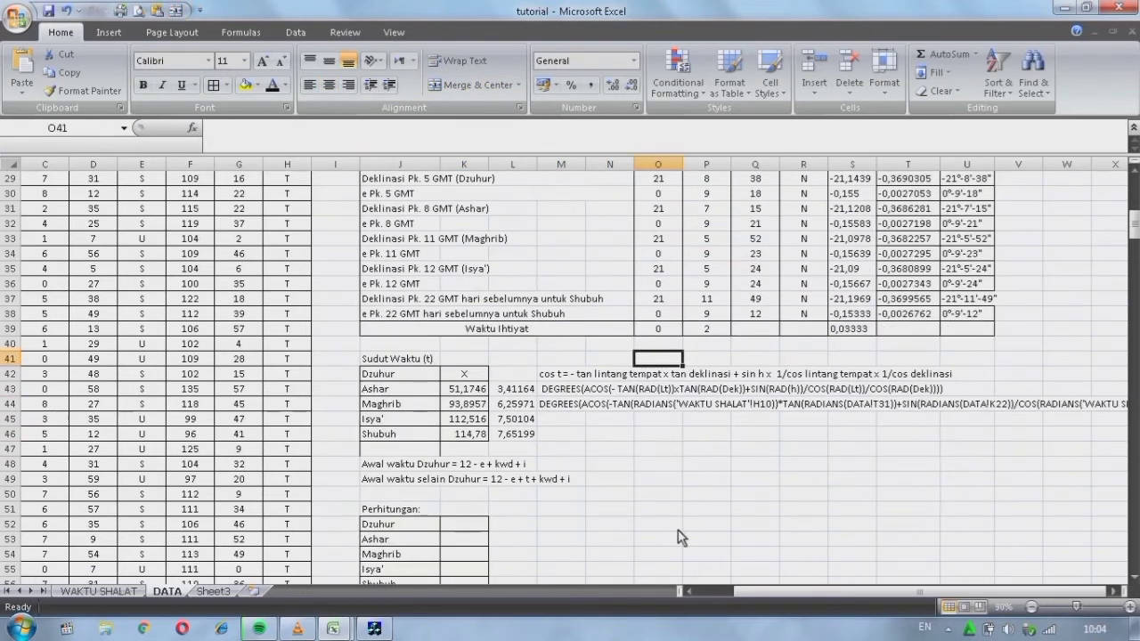
scroll(680, 538, "down", 1)
double_click(474, 483)
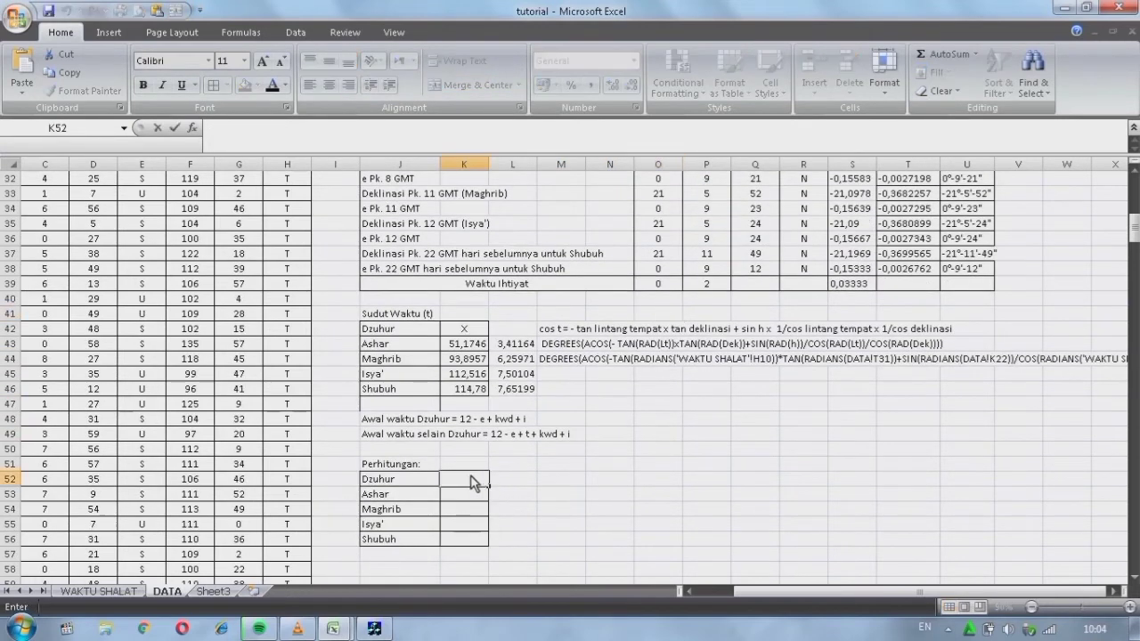
type("=12-")
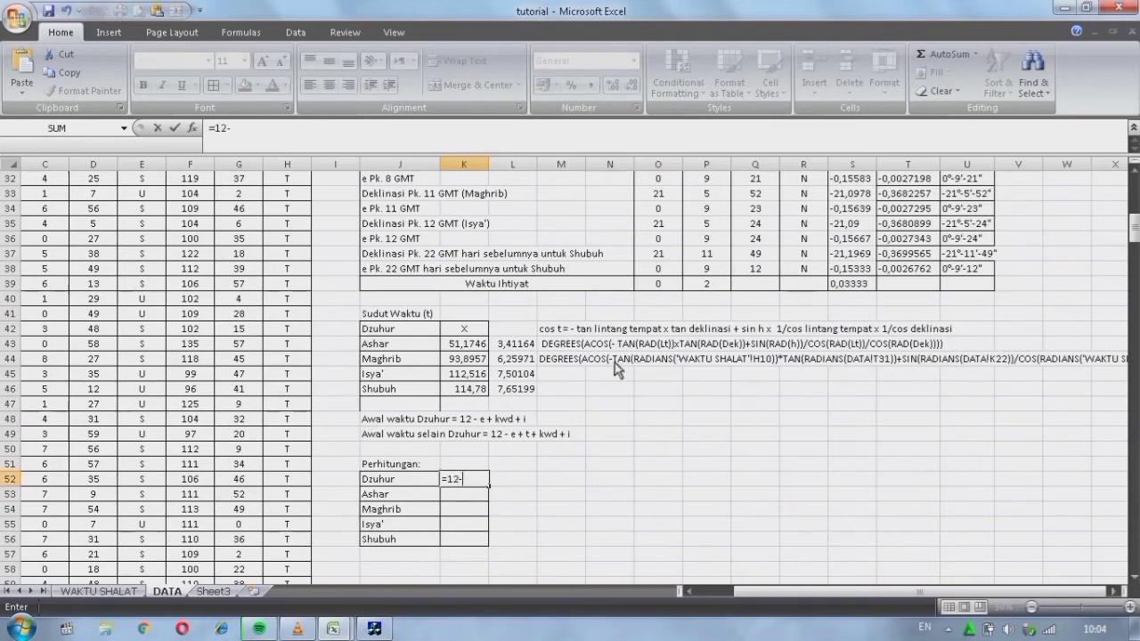
scroll(619, 363, "up", 1)
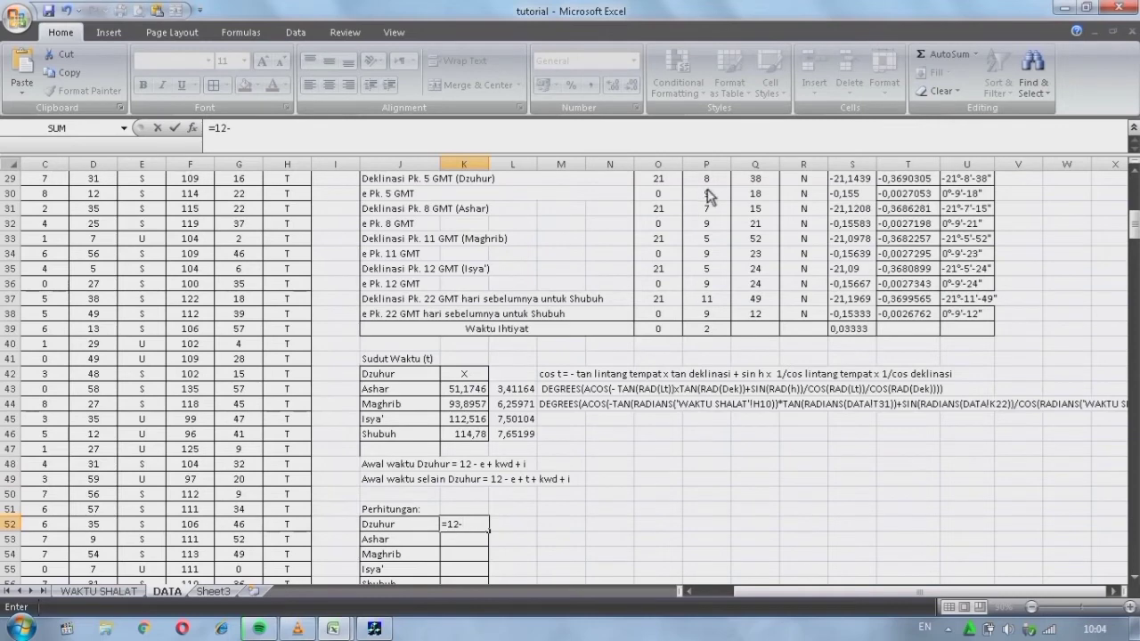
scroll(879, 210, "up", 2)
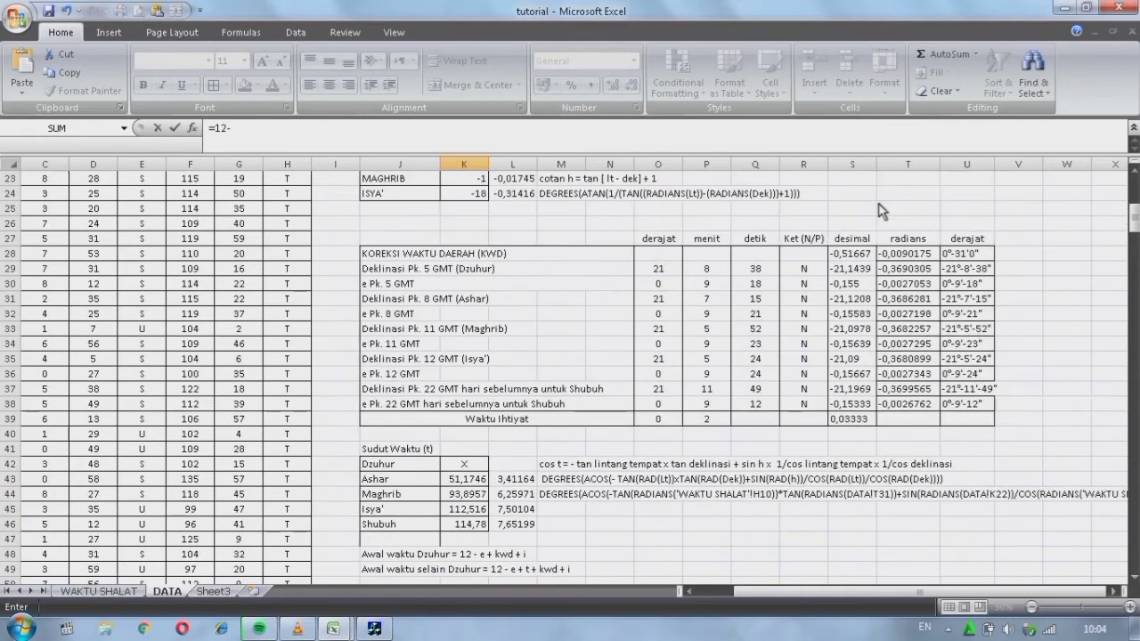
left_click(860, 286)
scroll(855, 307, "down", 1)
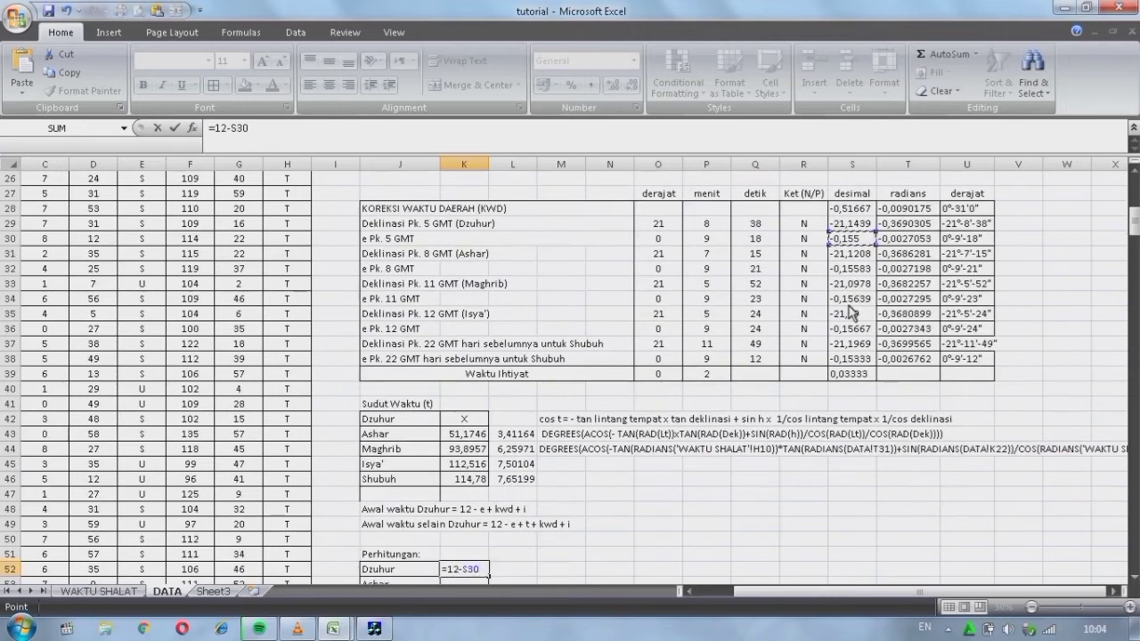
type("+")
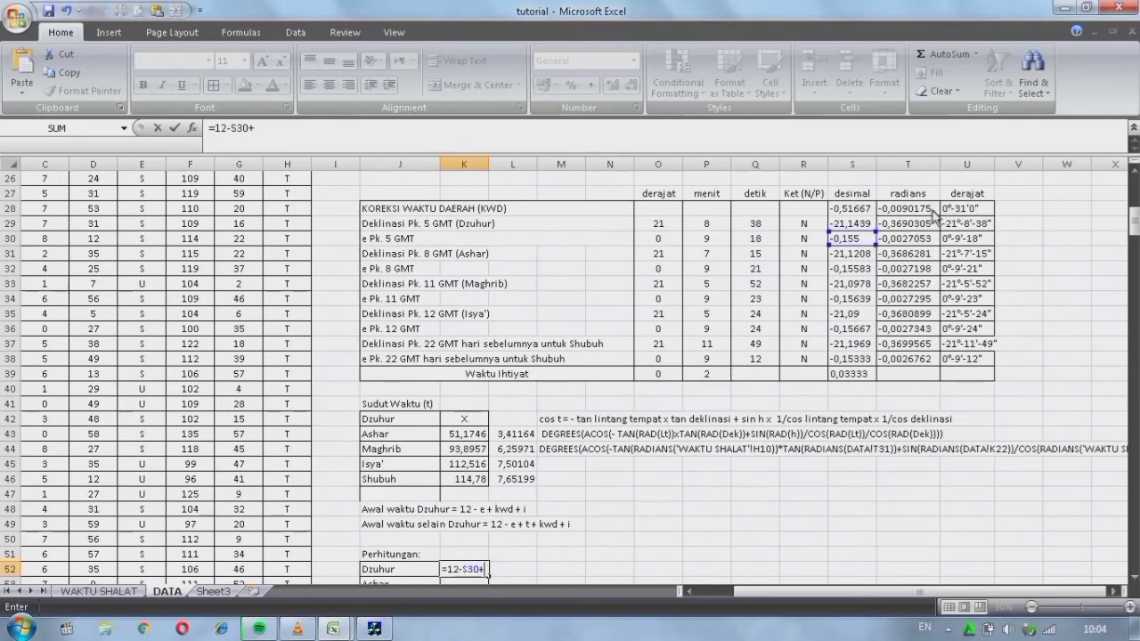
left_click(857, 211)
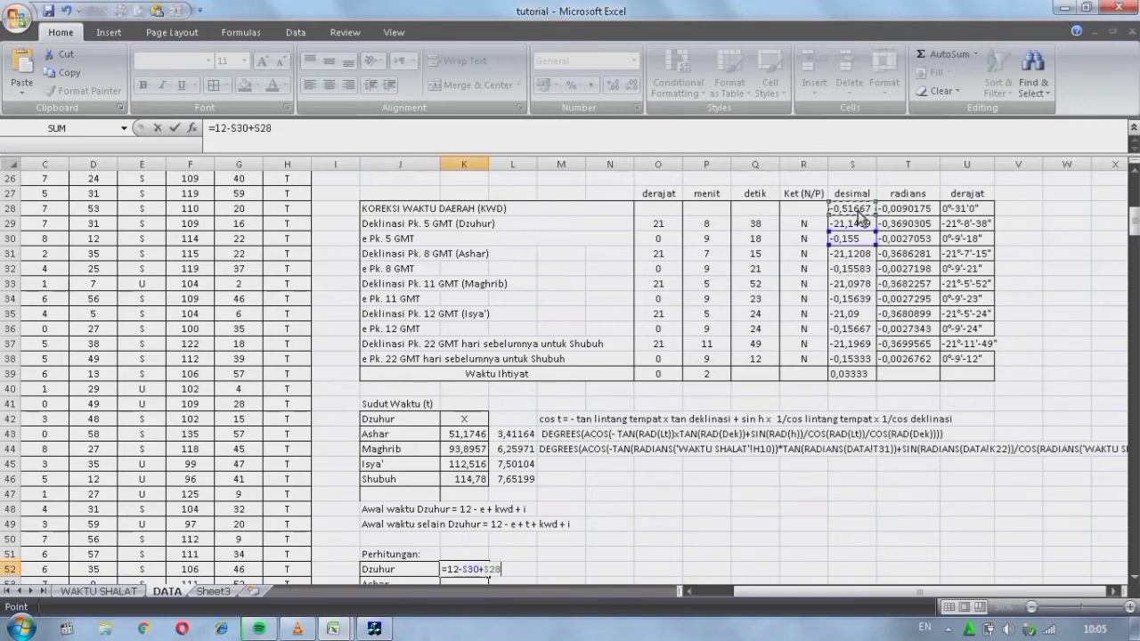
type("+")
left_click(856, 377)
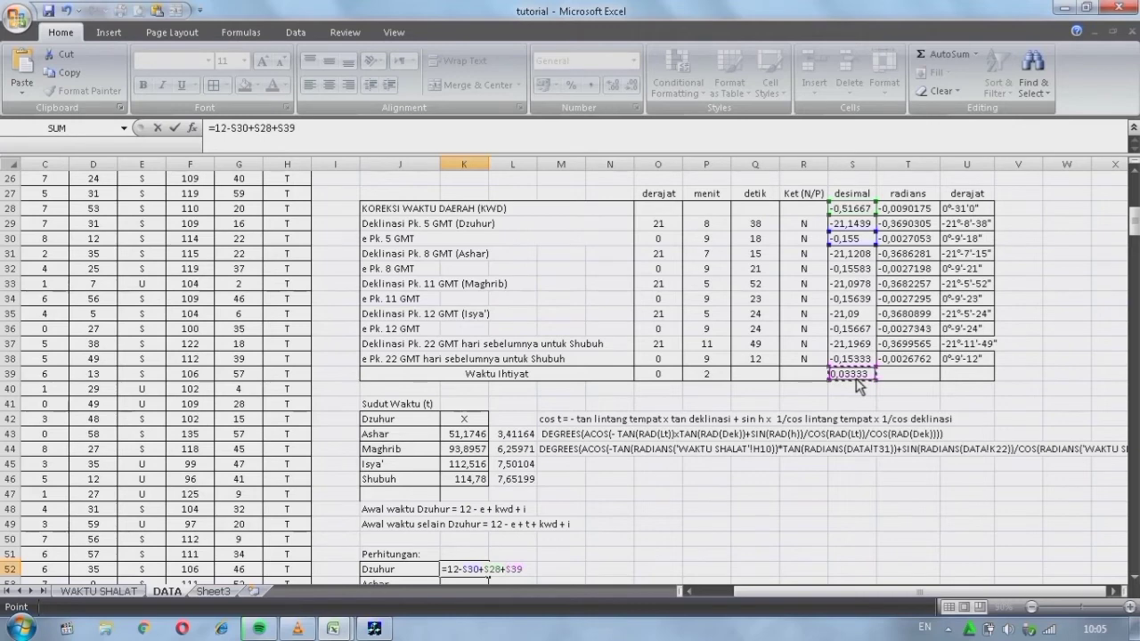
key("Return")
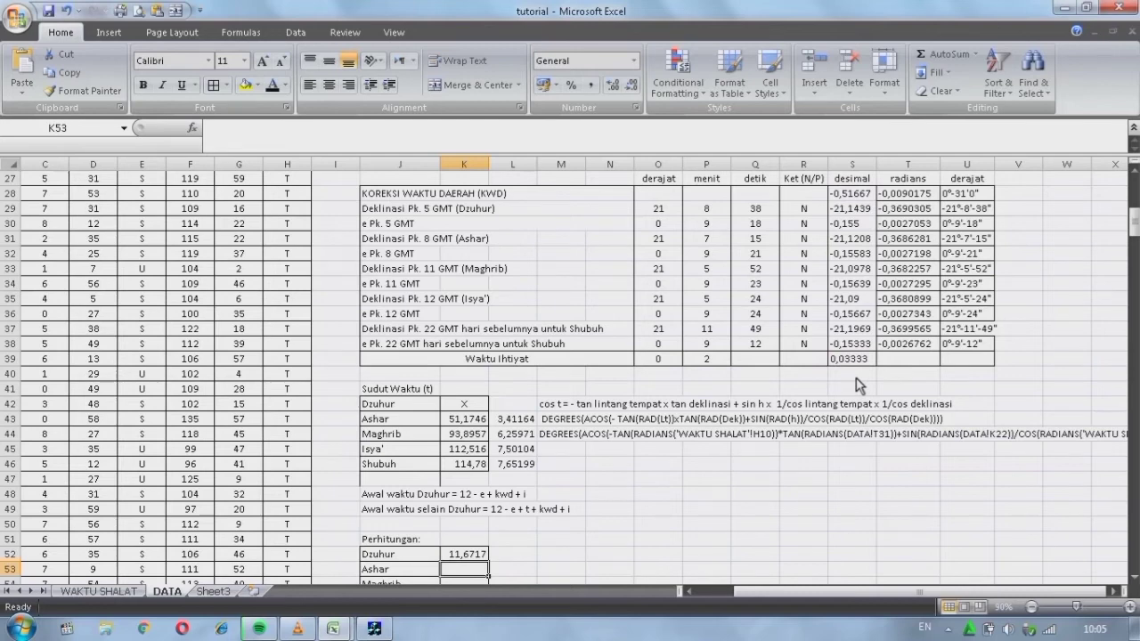
Calculate the Ashar time in K53 with the formula =12-S32+L43+S28+S39
type("=")
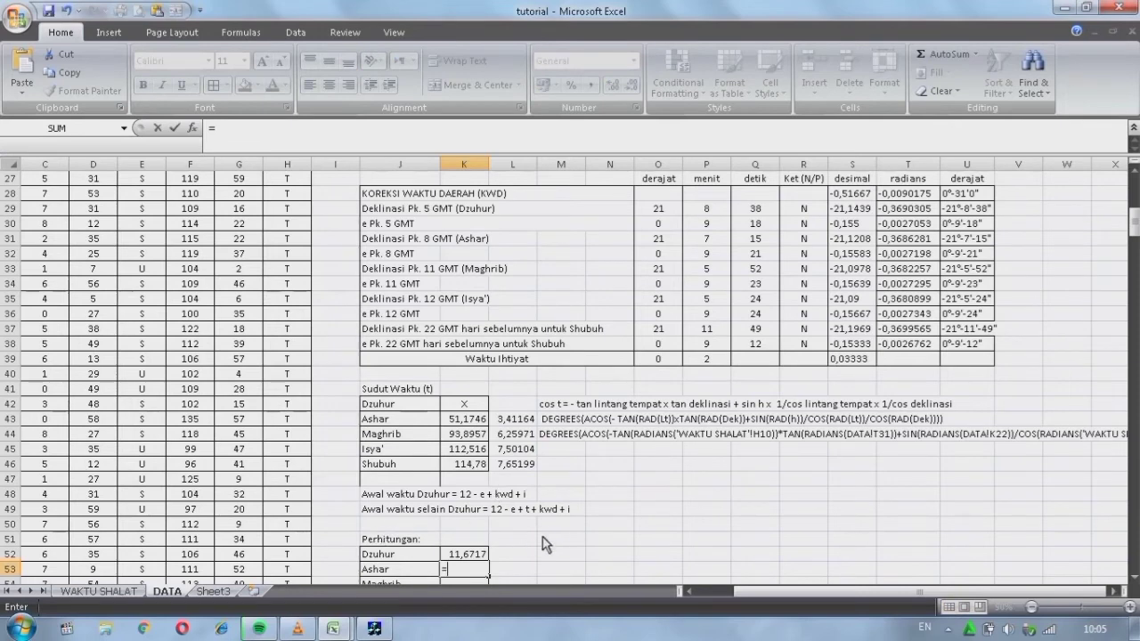
type("12-")
left_click(863, 257)
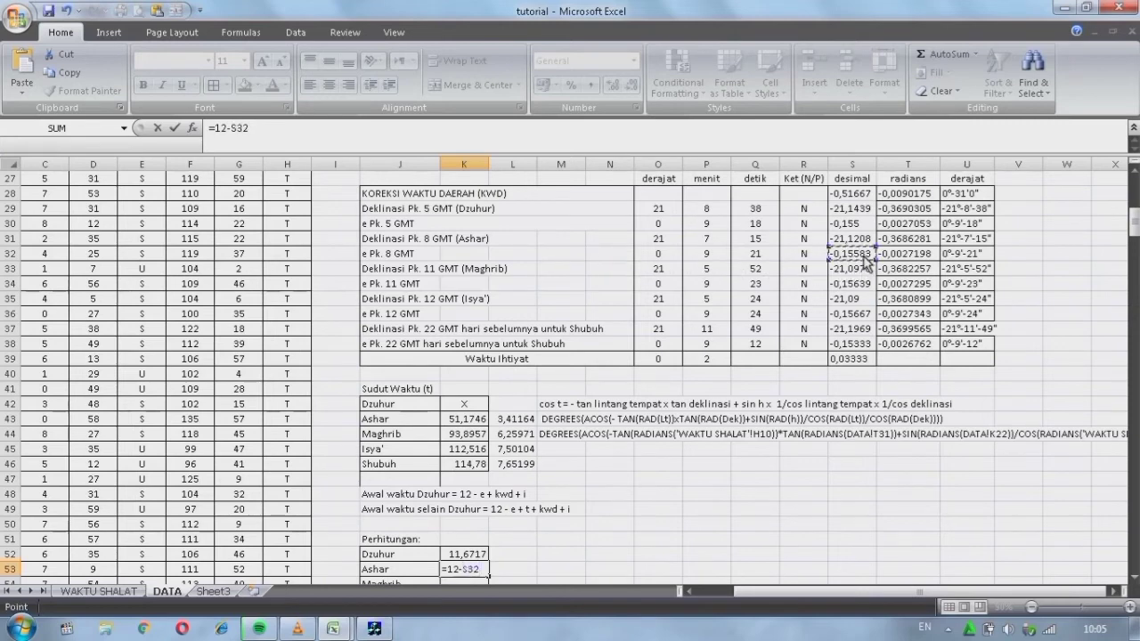
type("+")
left_click(528, 423)
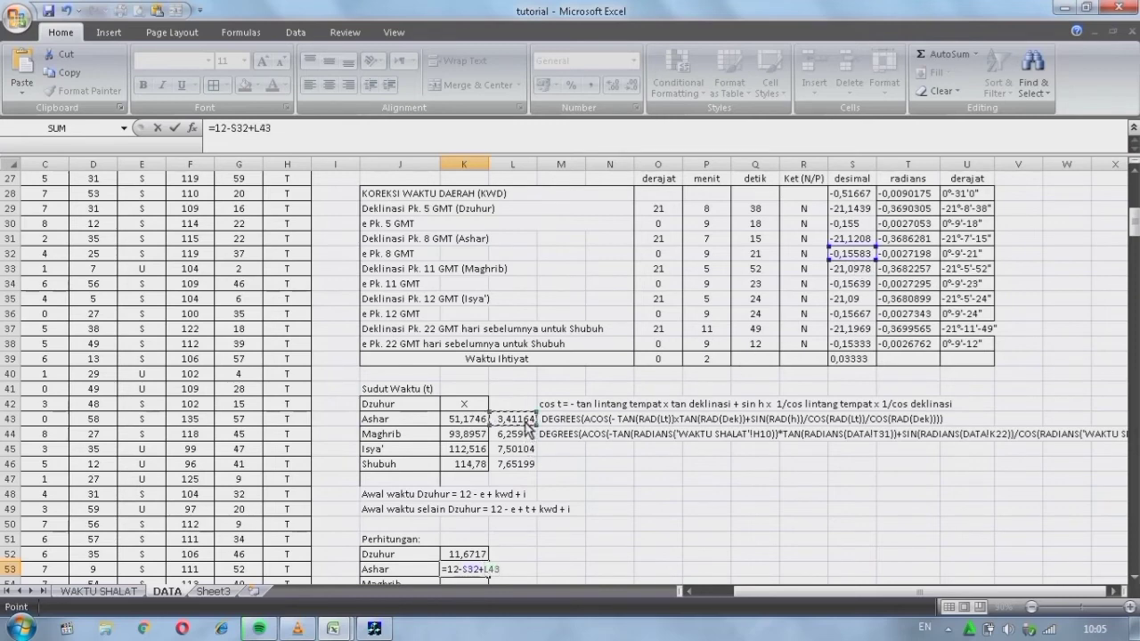
type("+")
left_click(864, 197)
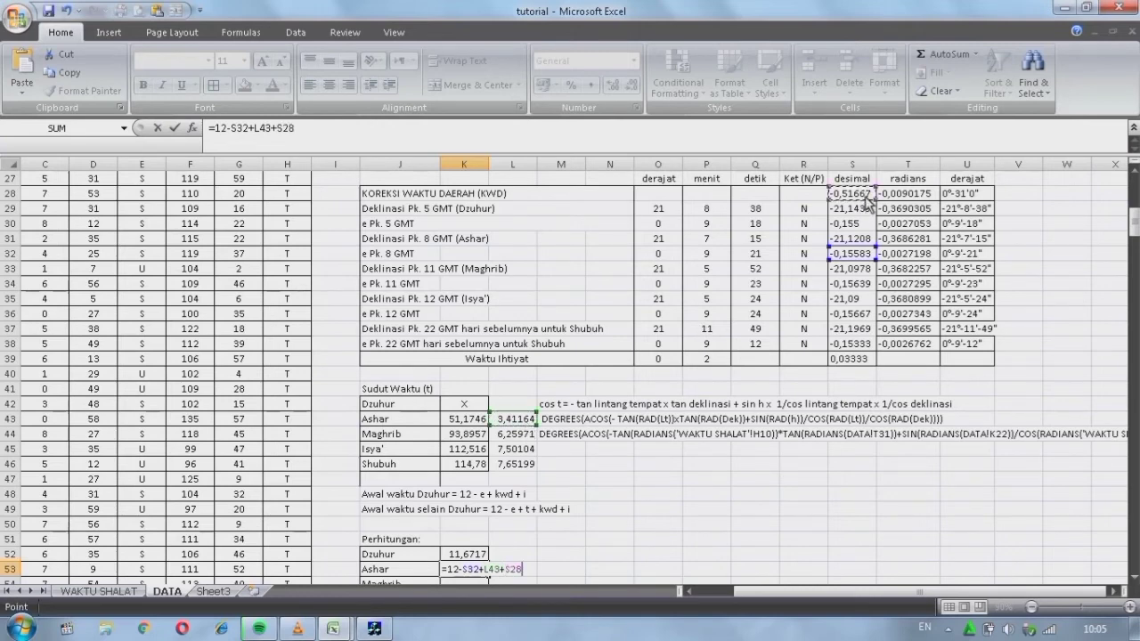
type("+")
left_click(872, 360)
key("Return")
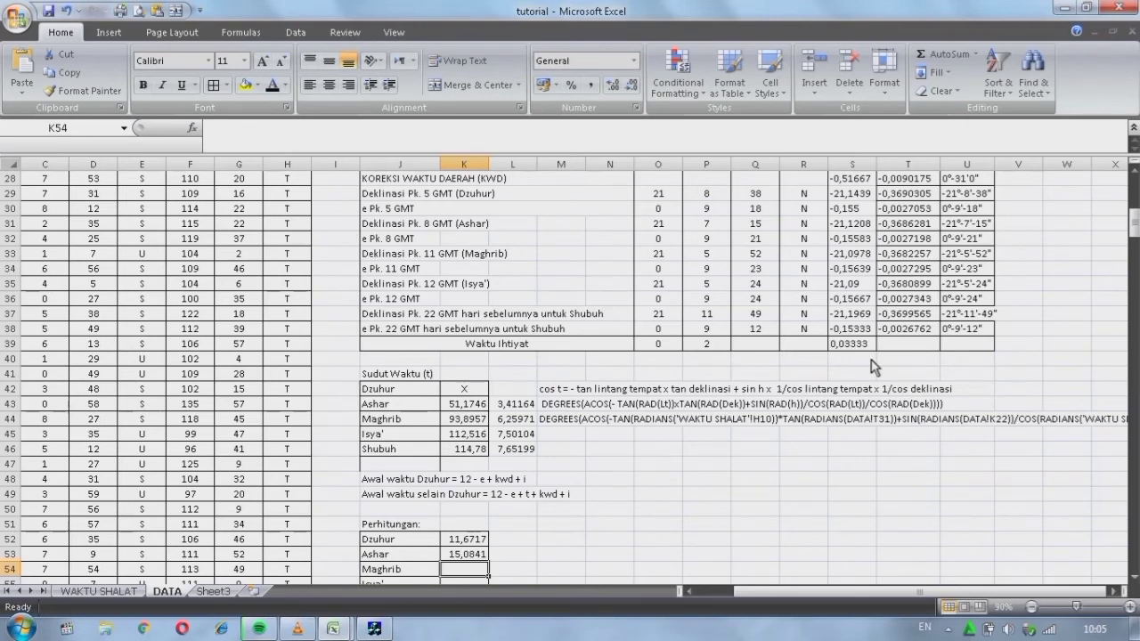
Calculate the Maghrib time in K54 with the formula =12-S34+L44+S28+S39
scroll(871, 367, "down", 1)
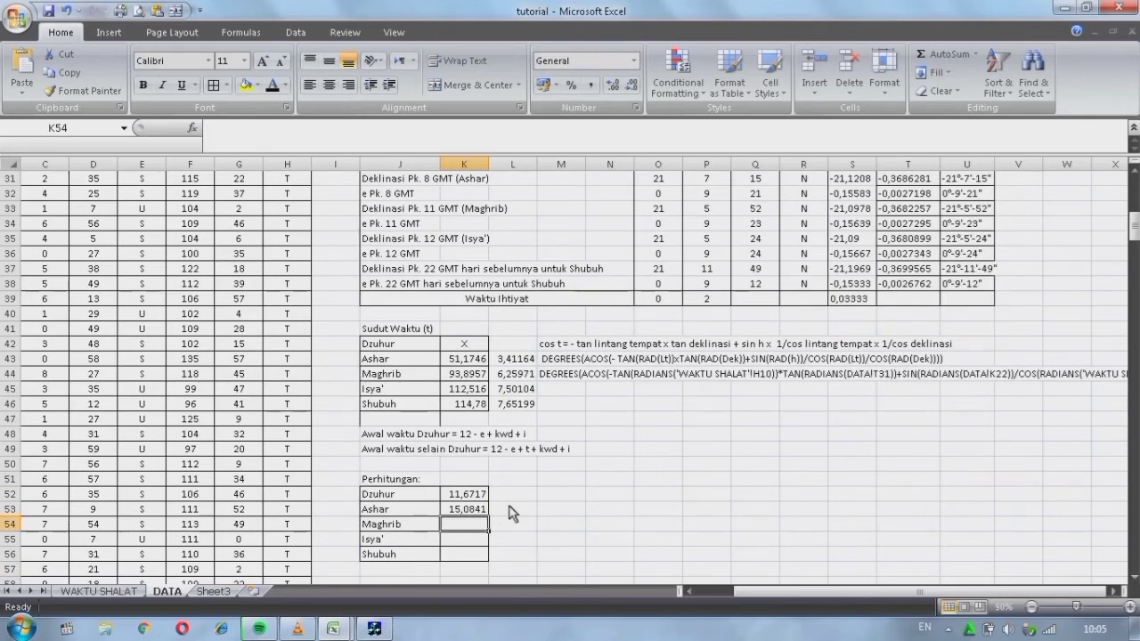
type("=12-")
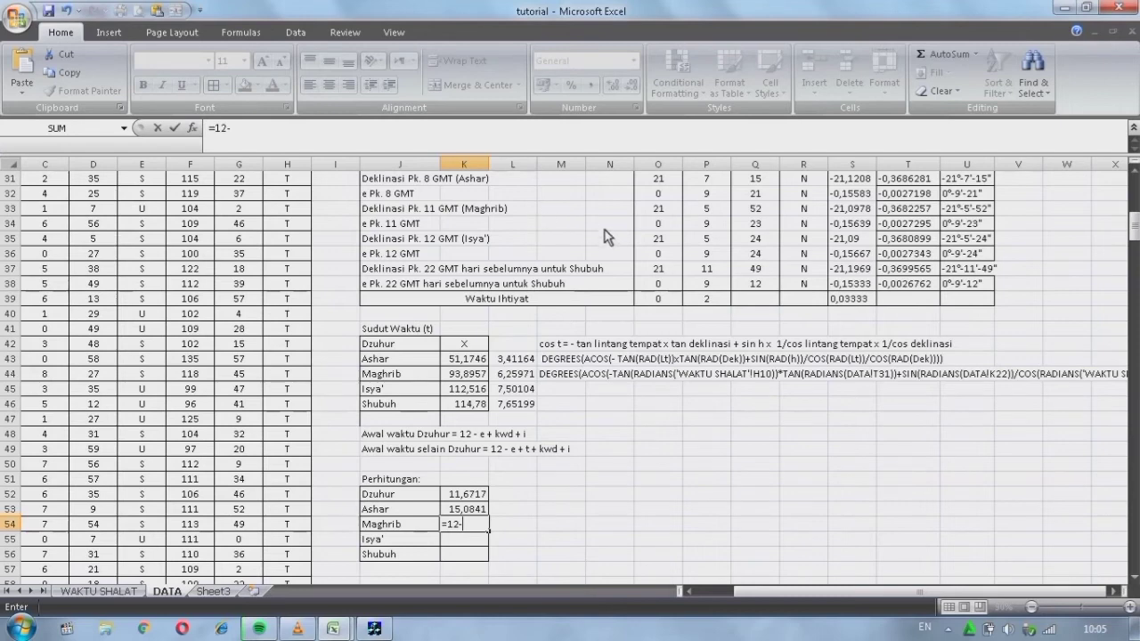
left_click(860, 230)
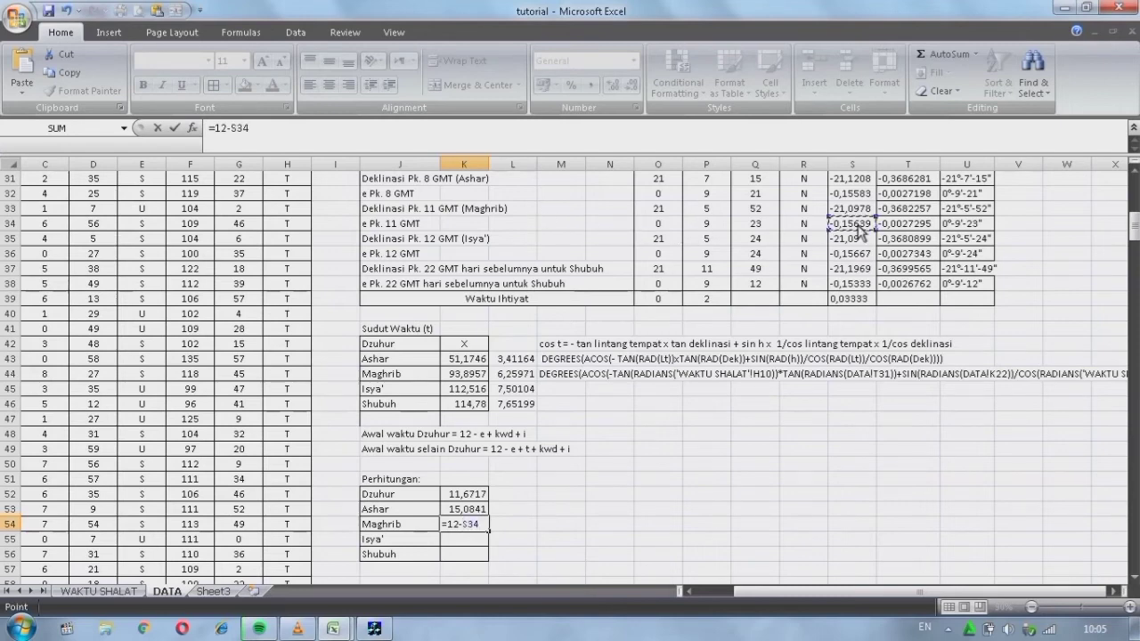
type("+")
left_click(522, 377)
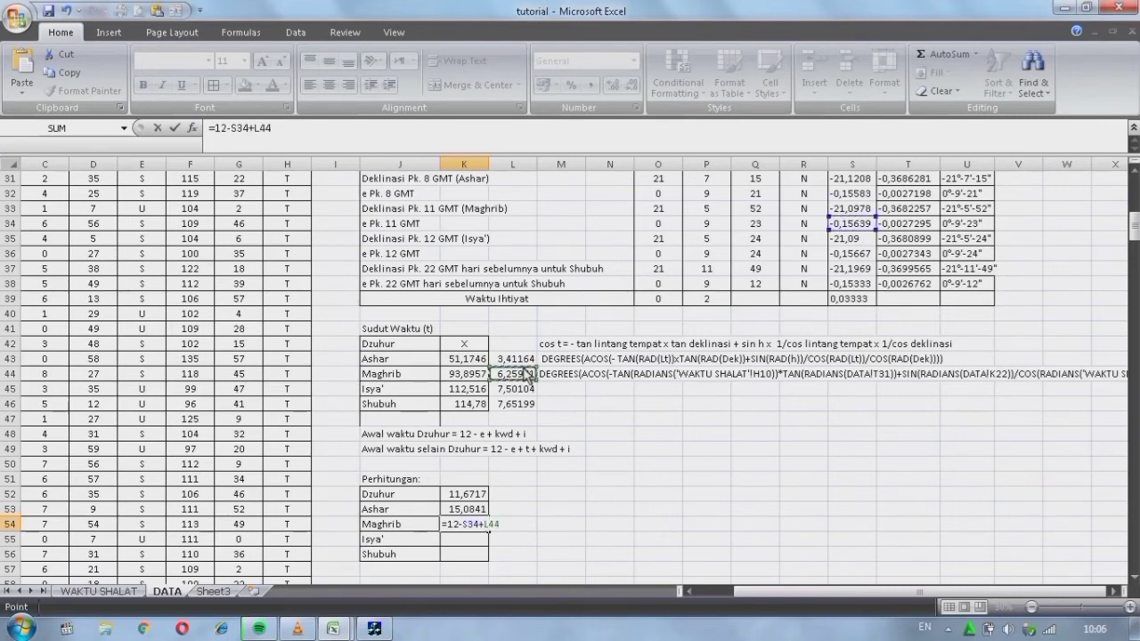
type("+")
scroll(726, 242, "up", 1)
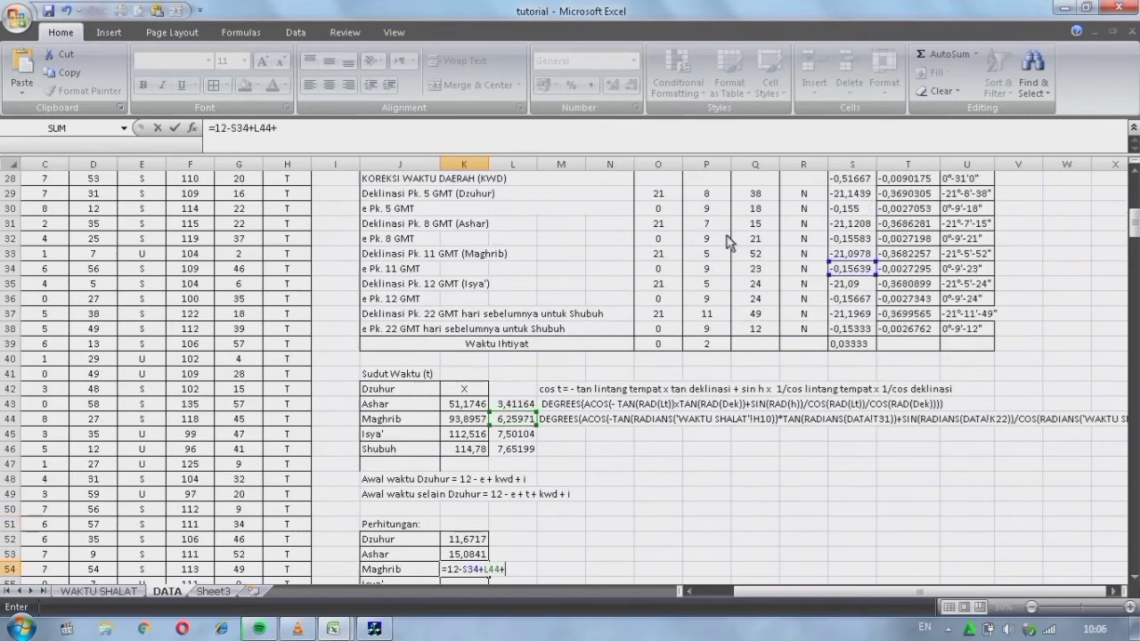
left_click(857, 180)
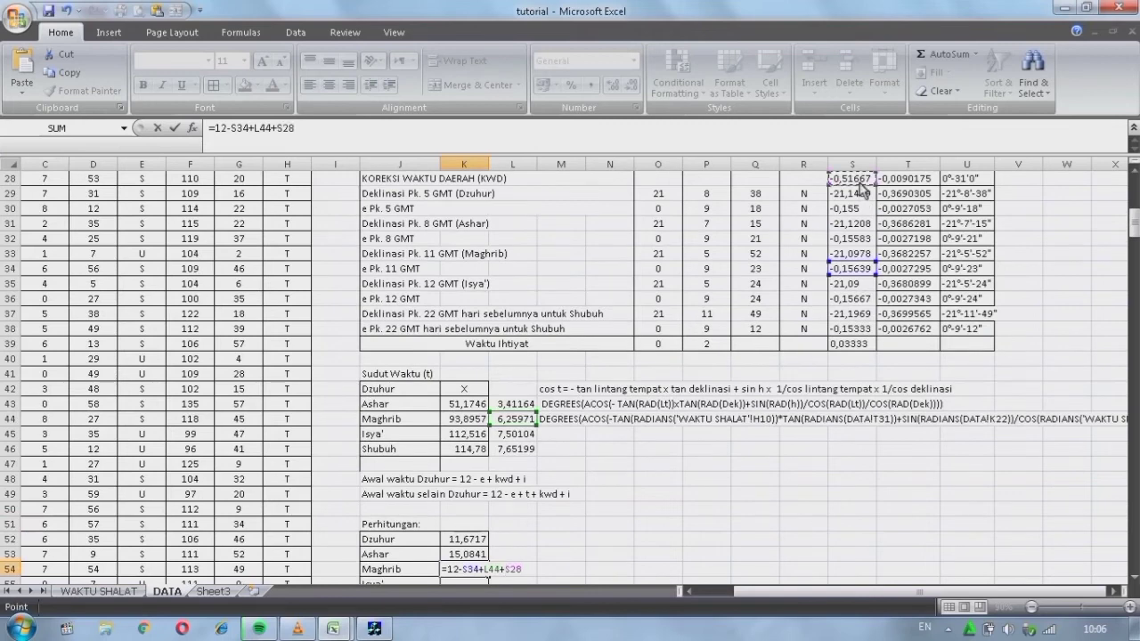
type("+")
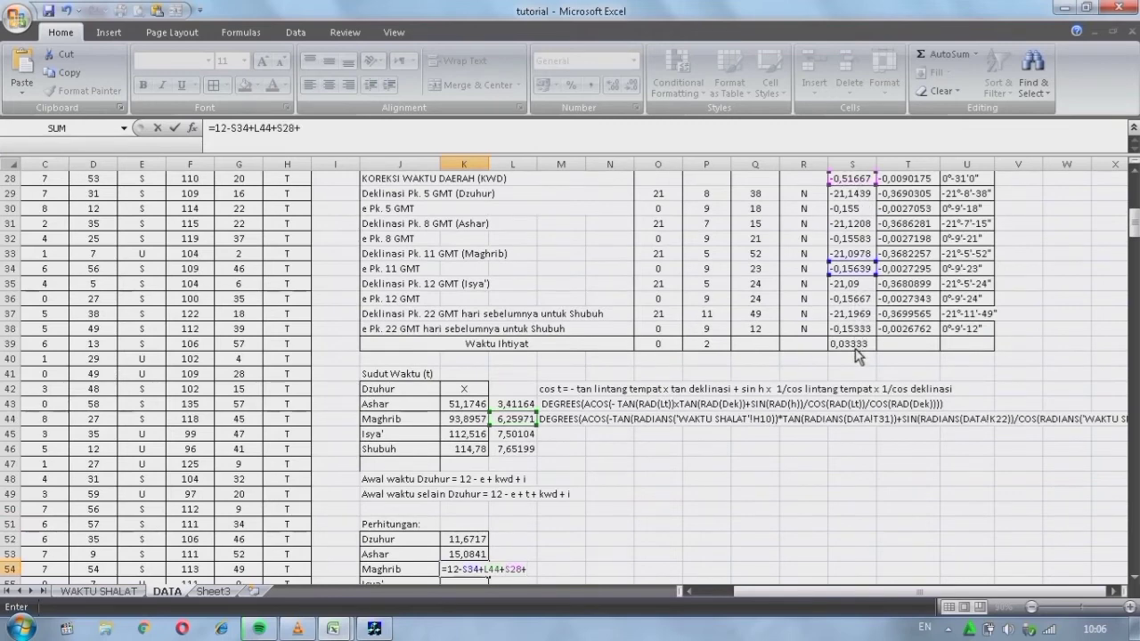
left_click(857, 355)
key("Return")
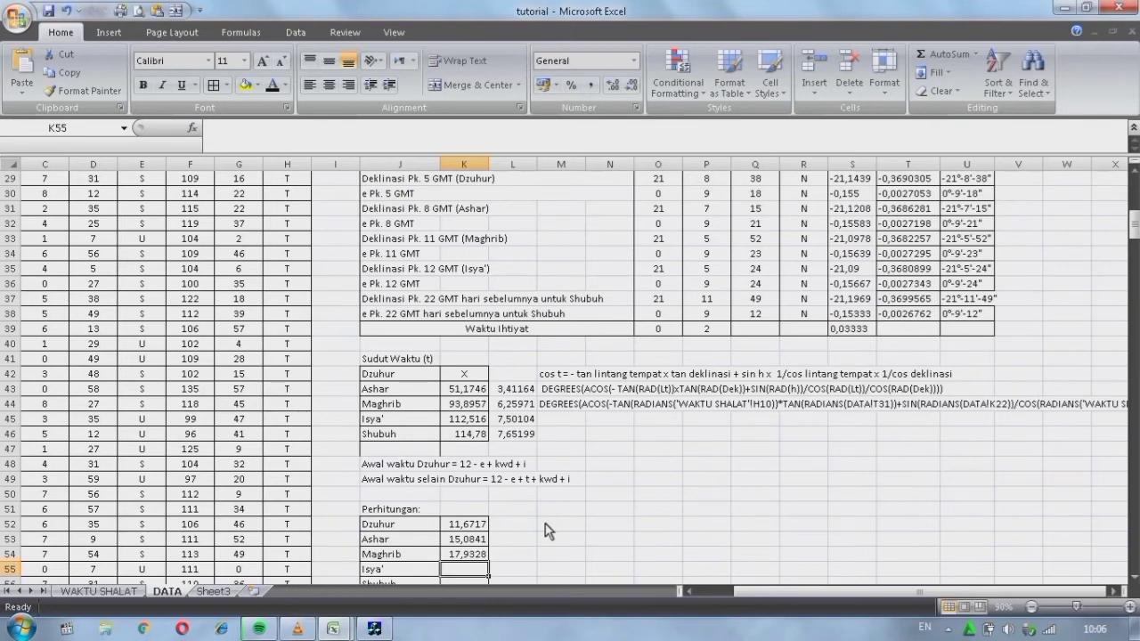
Calculate the Isya' time in K55 with the formula =12-S36+L45+S28+S39
type("=12-")
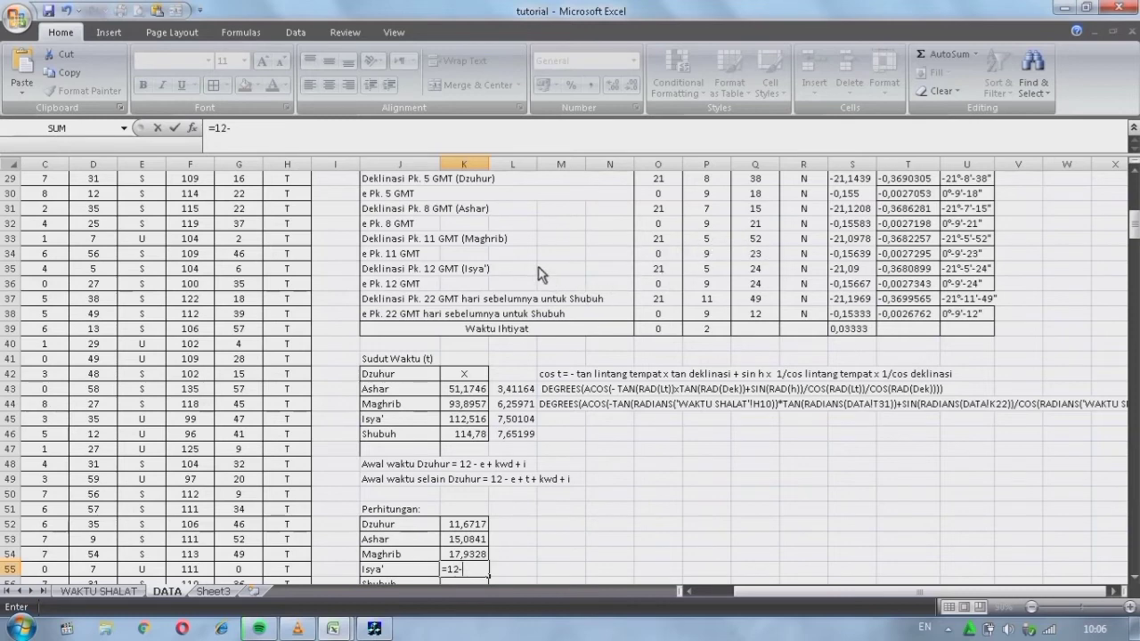
left_click(858, 286)
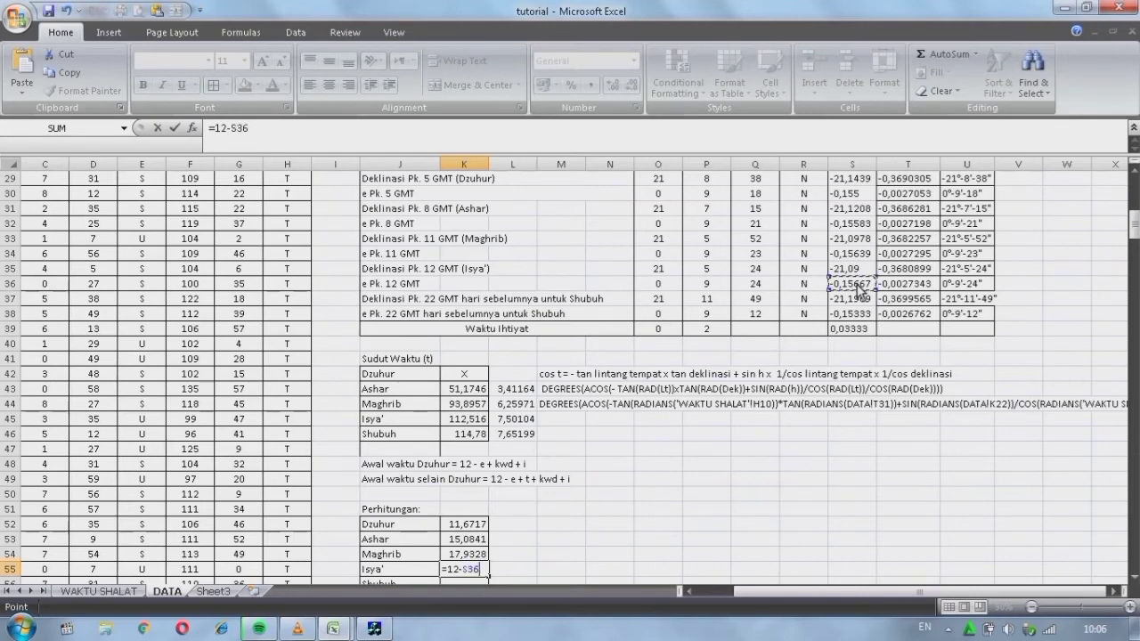
type("+")
left_click(514, 420)
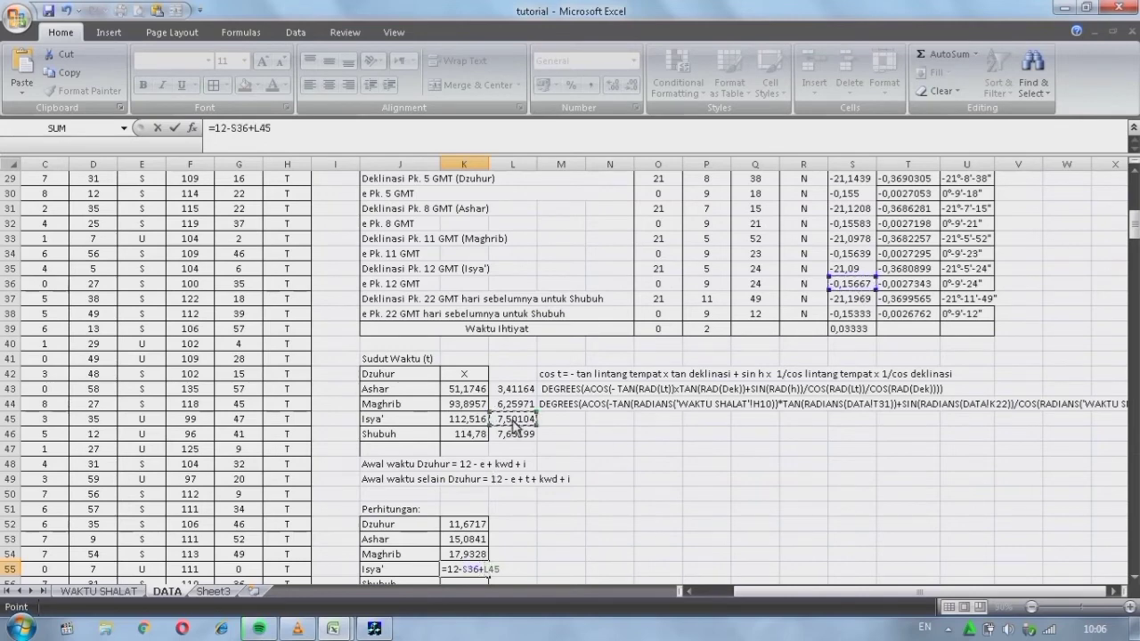
type("+")
scroll(650, 311, "up", 1)
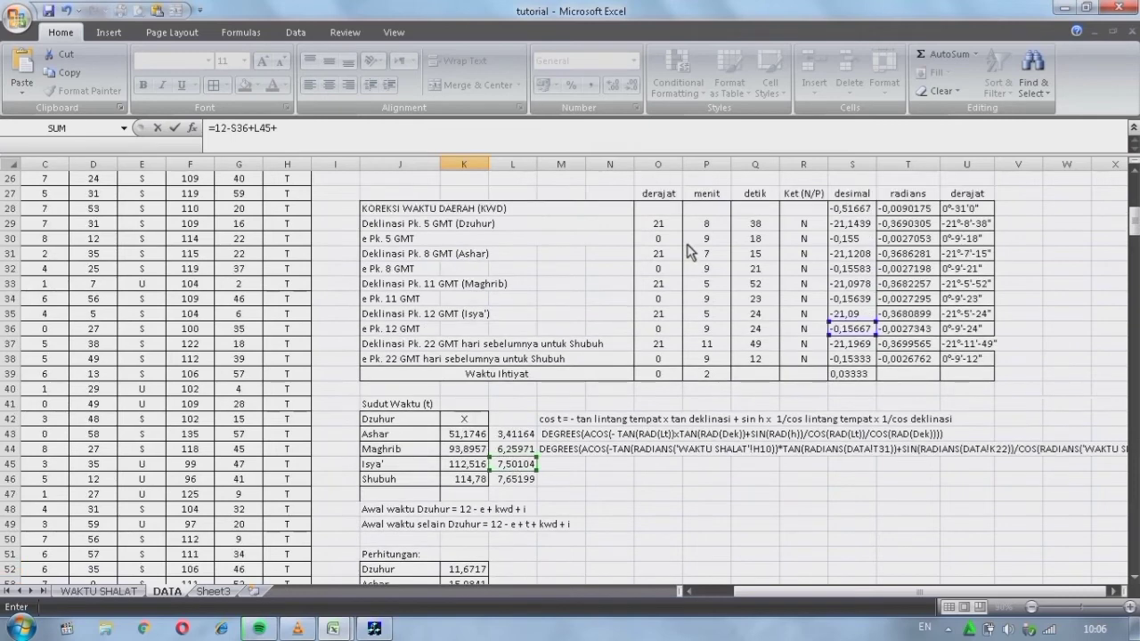
left_click(837, 210)
scroll(842, 285, "down", 2)
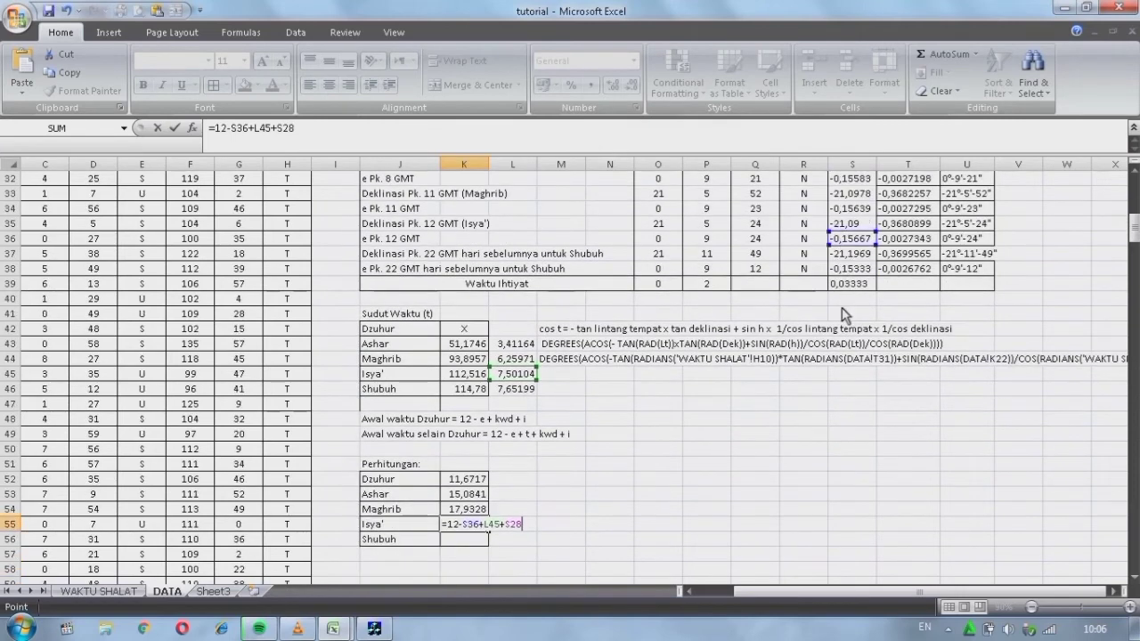
type("+")
left_click(848, 289)
key("Return")
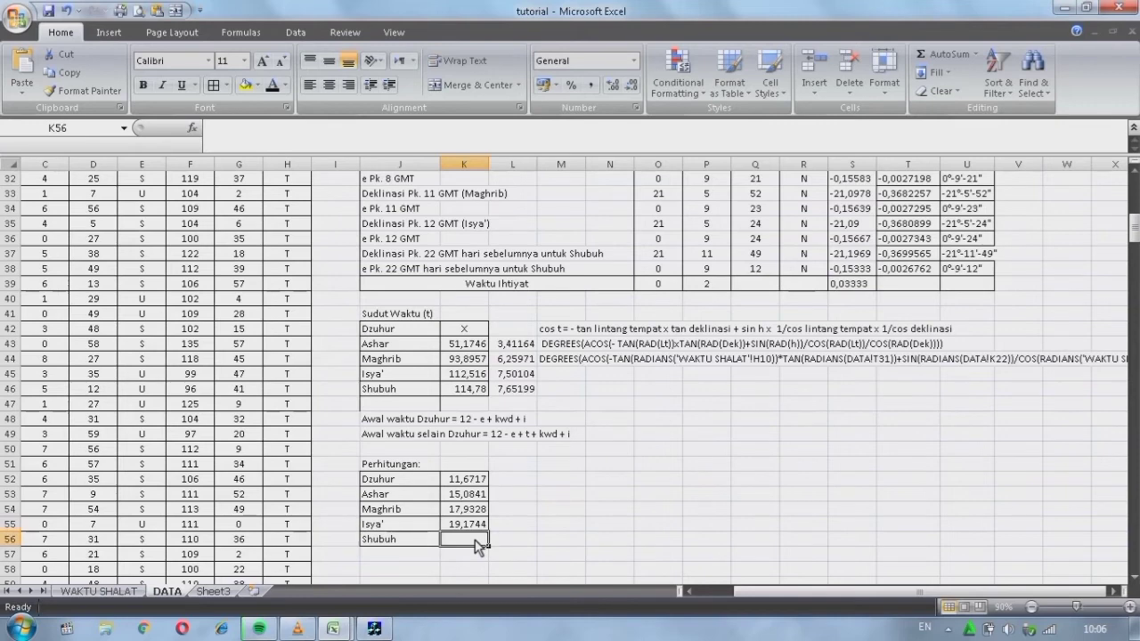
type("=")
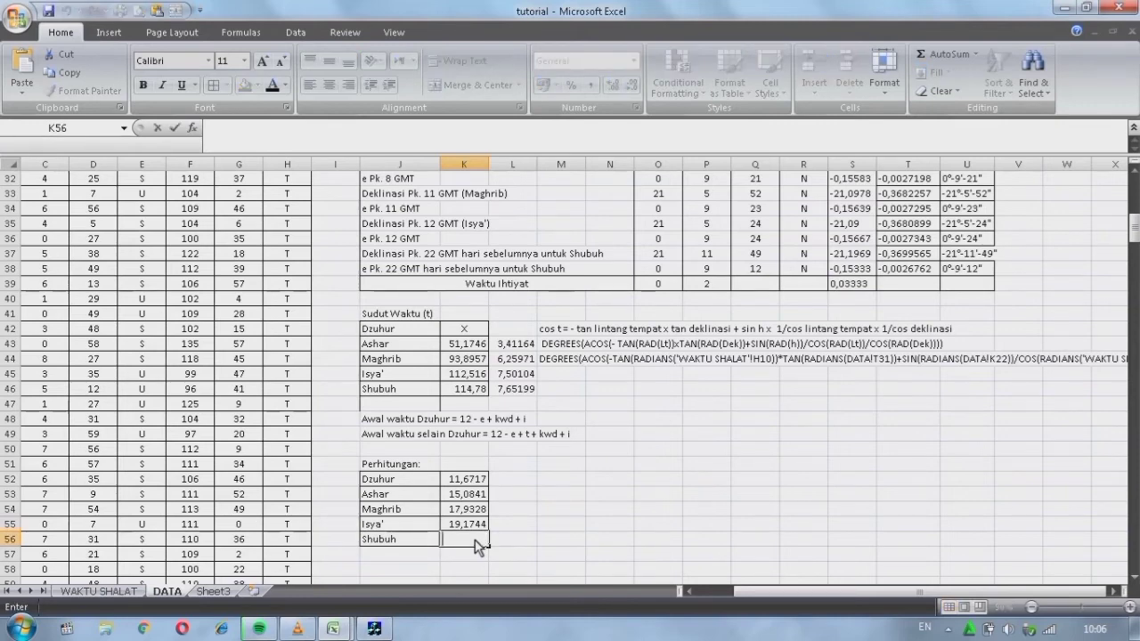
key("Escape")
left_click(500, 394)
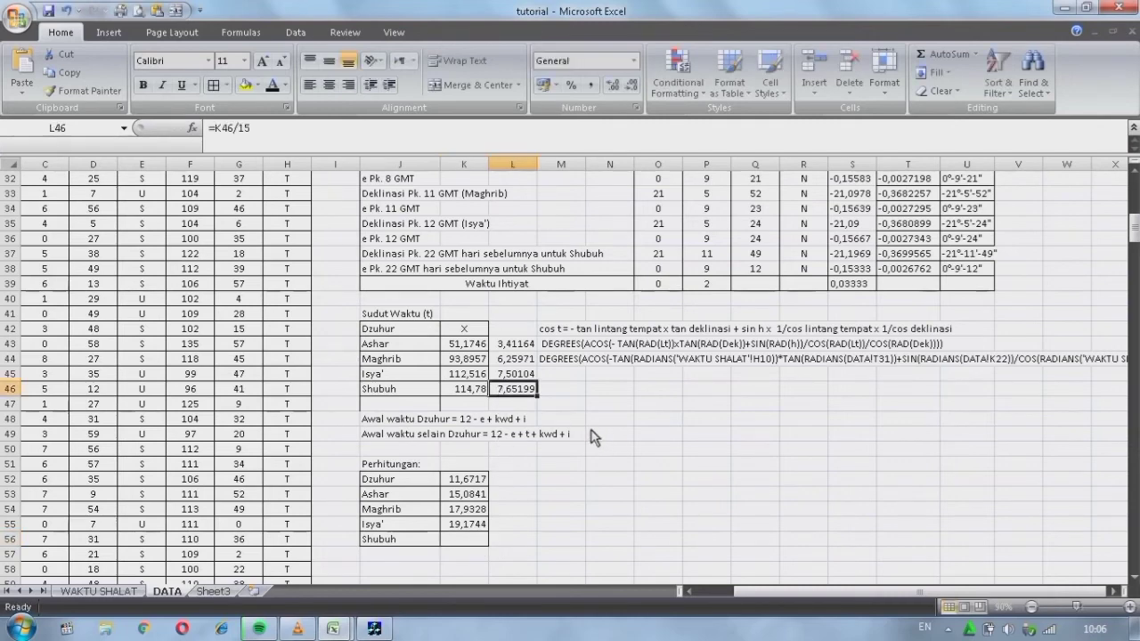
left_click(470, 392)
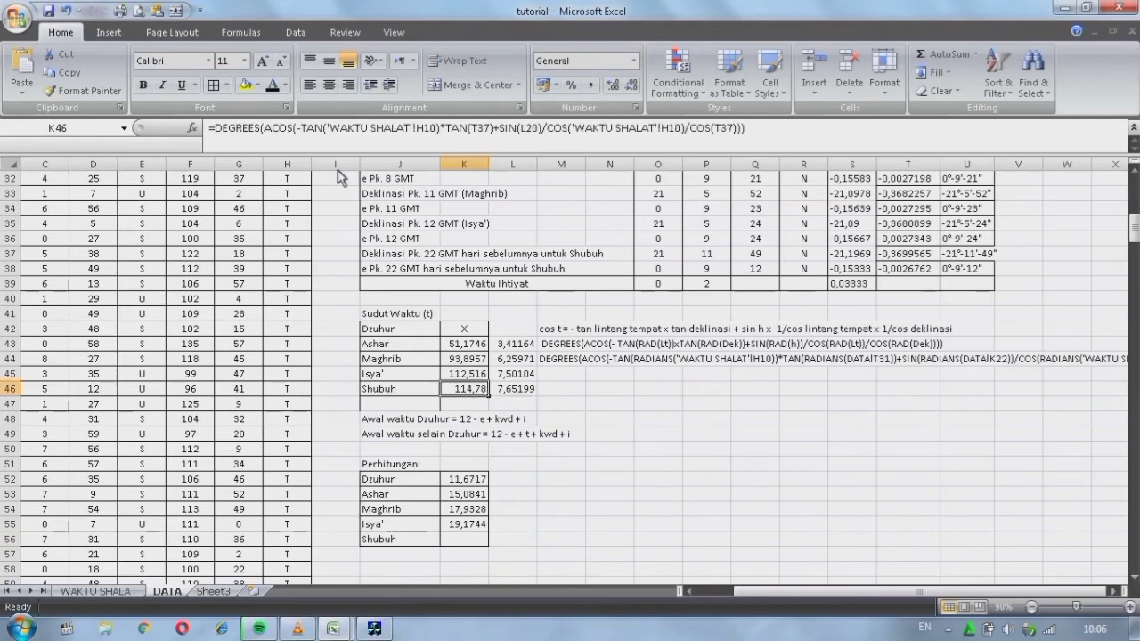
left_click(218, 134)
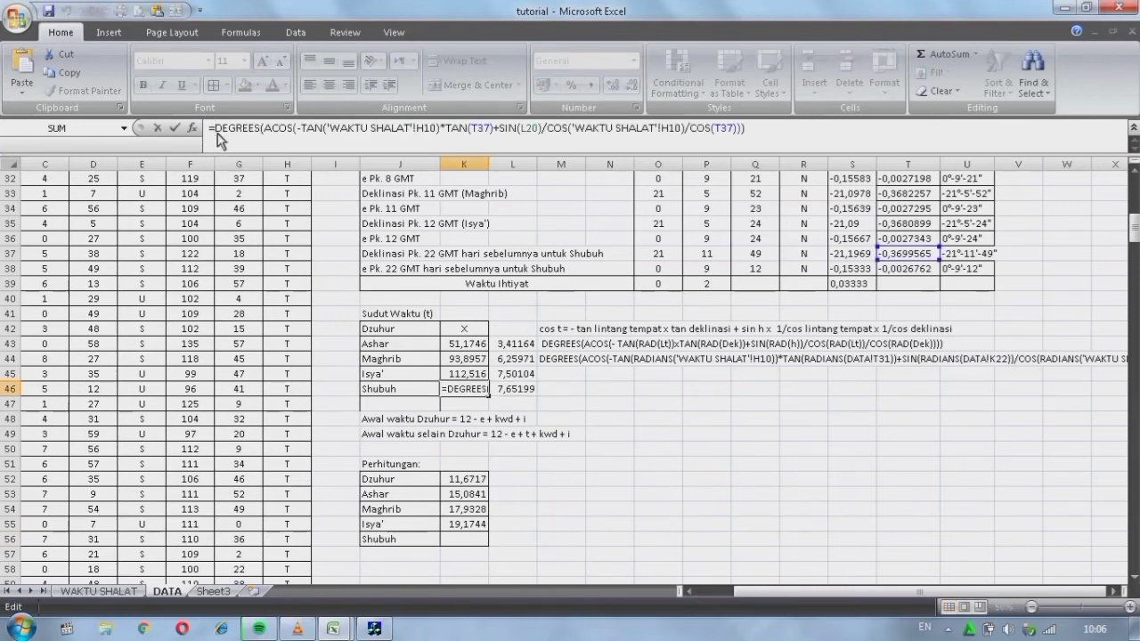
type("(")
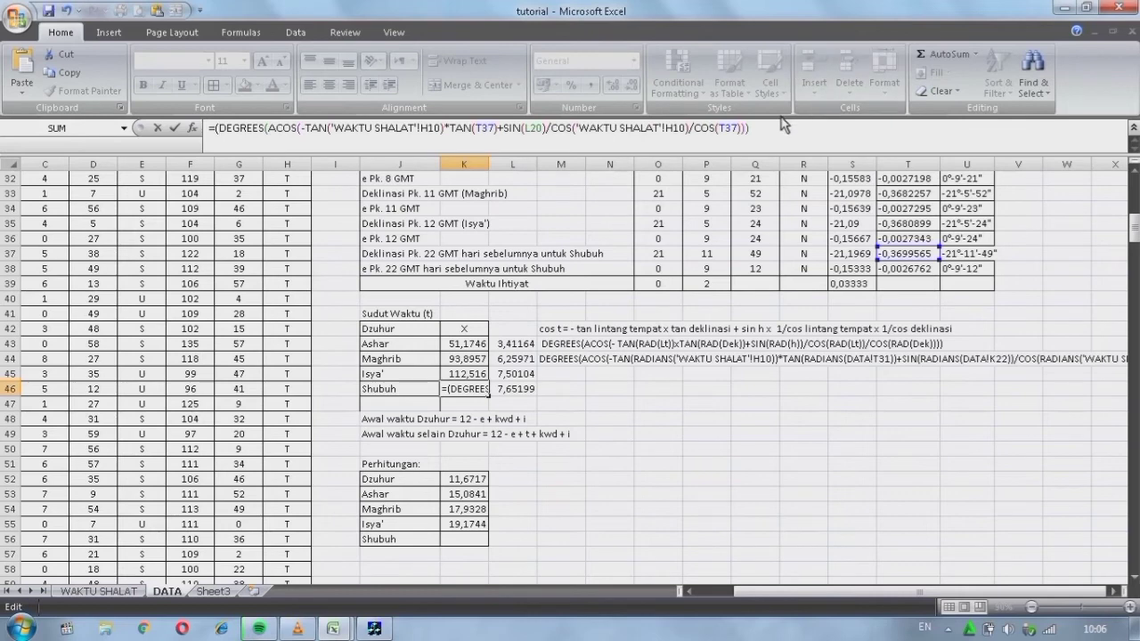
key("BackSpace")
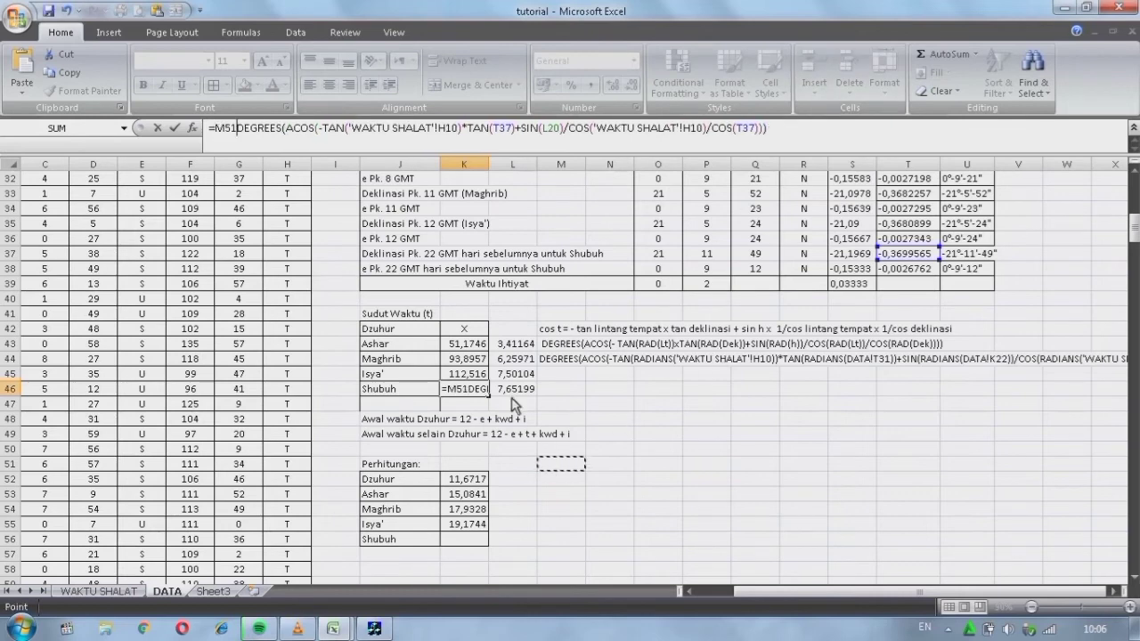
key("Return")
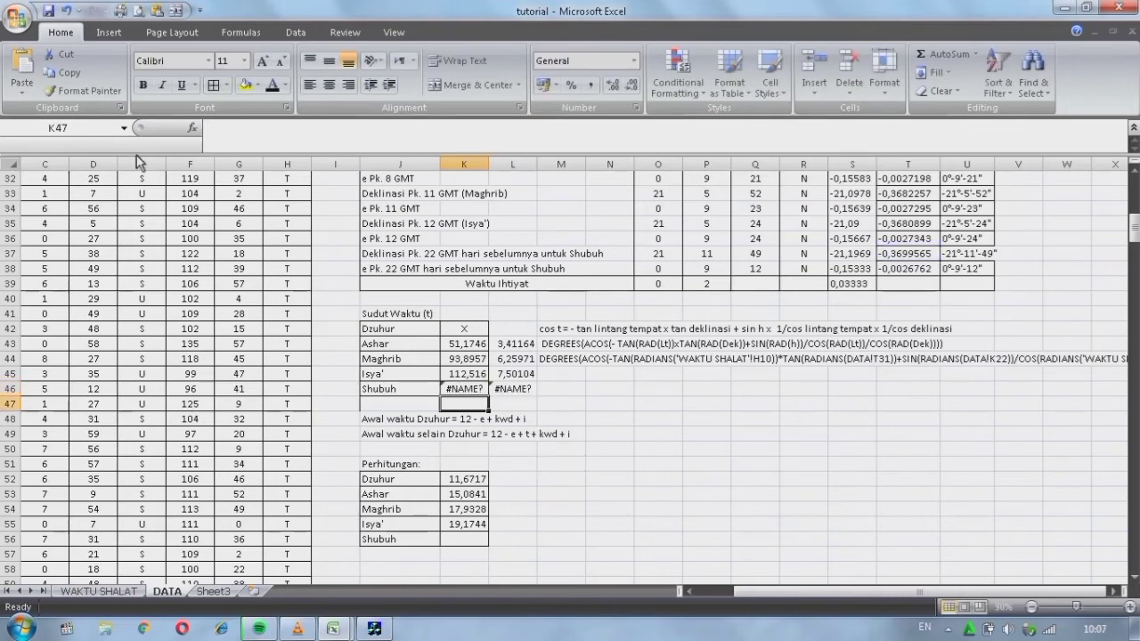
left_click(67, 11)
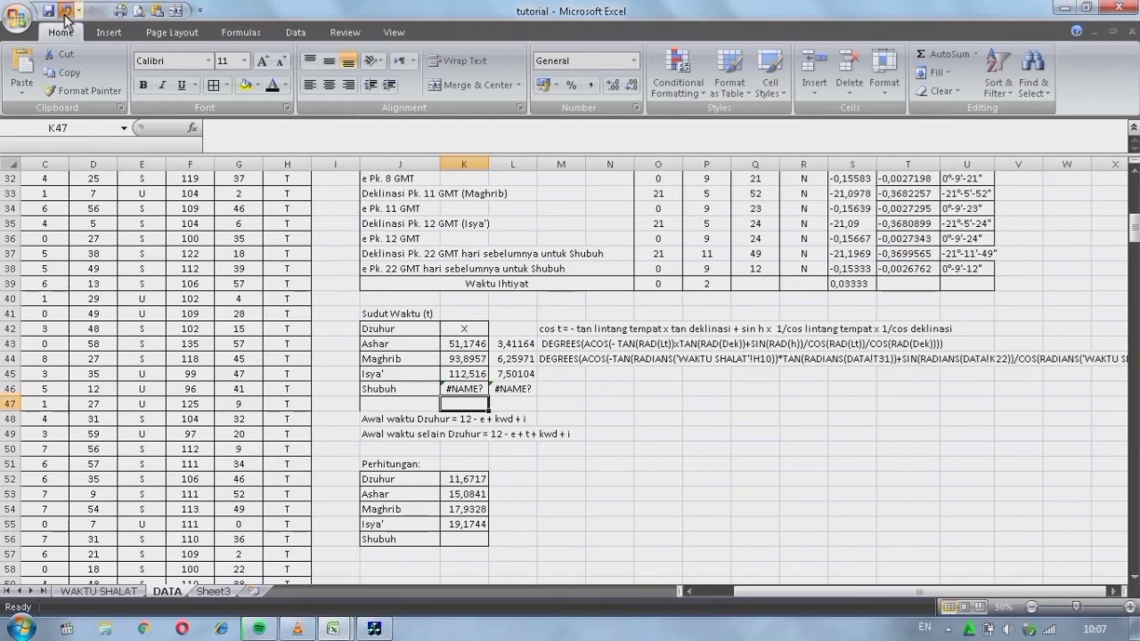
Make the Shubuh hour angle in L46 negative with the formula =(K46/15)*-1
left_click(523, 390)
left_click(219, 130)
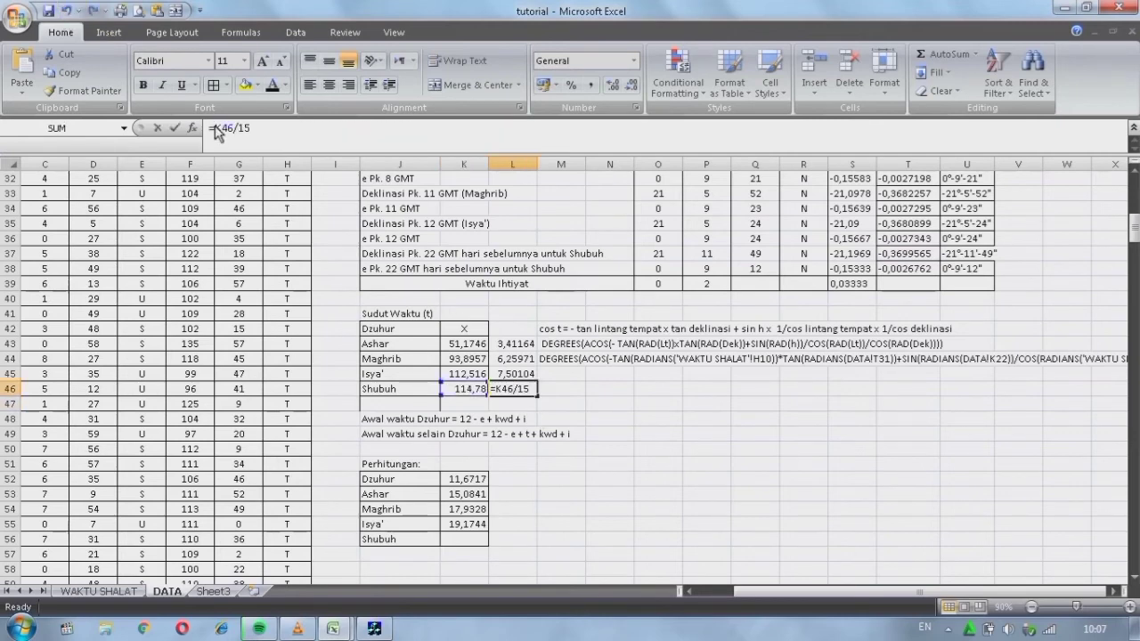
type("(")
left_click(300, 133)
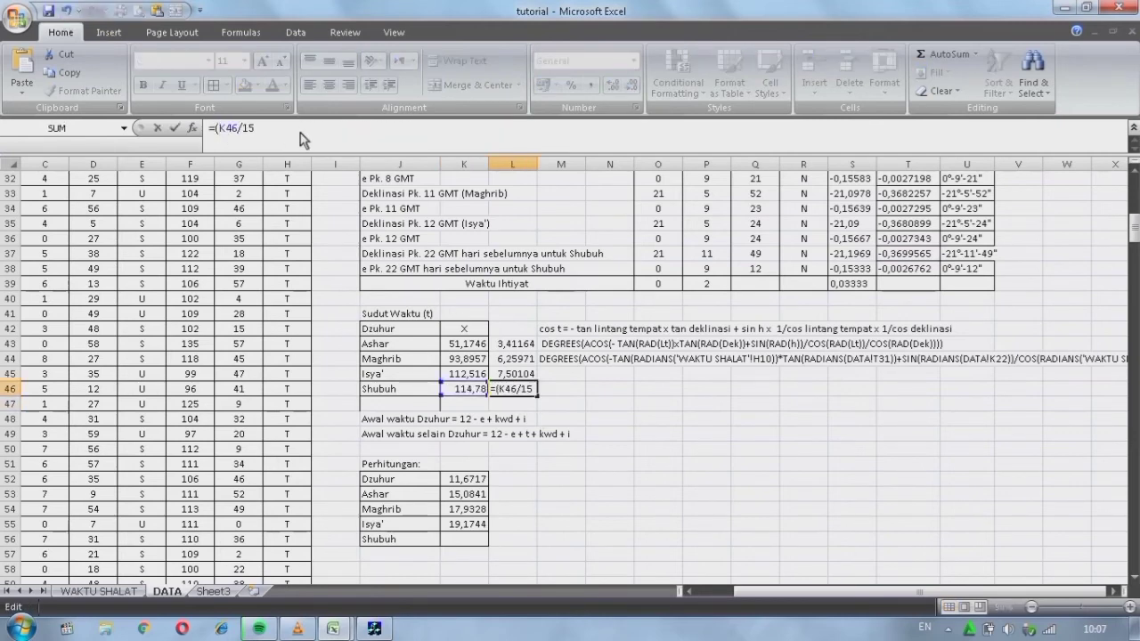
type(")*-1")
key("Return")
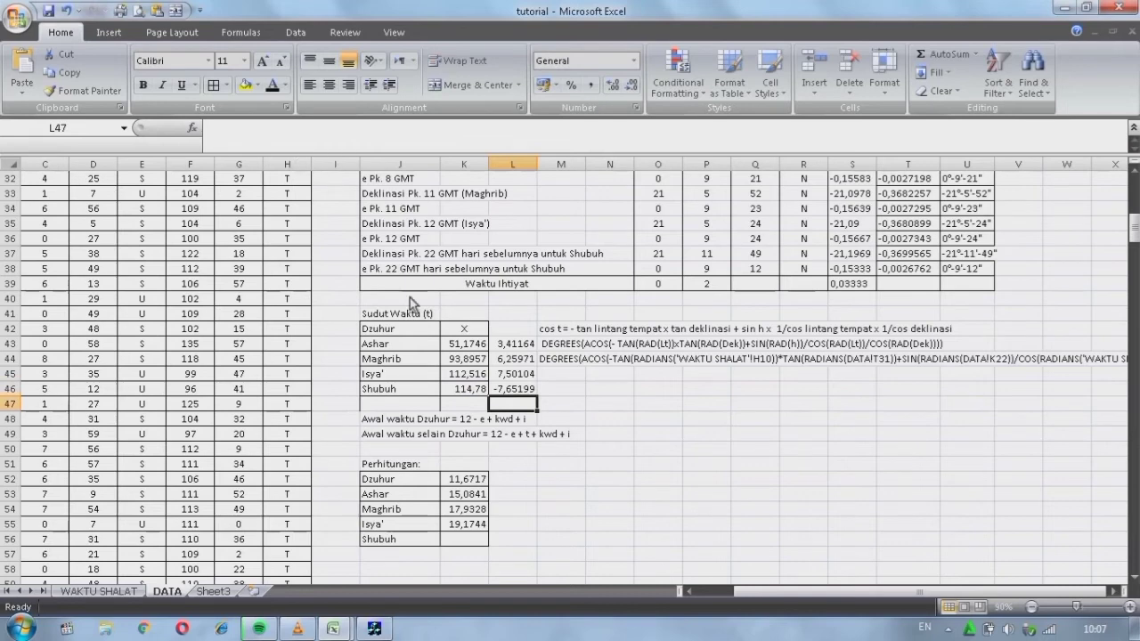
left_click(469, 540)
type("1")
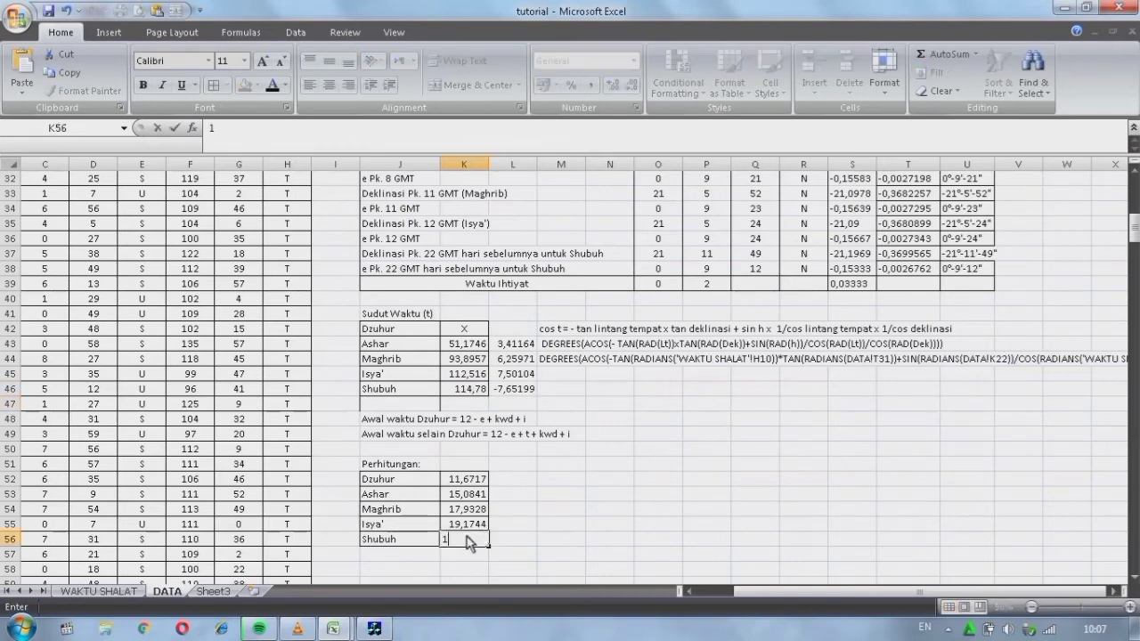
type("2-")
scroll(700, 255, "up", 1)
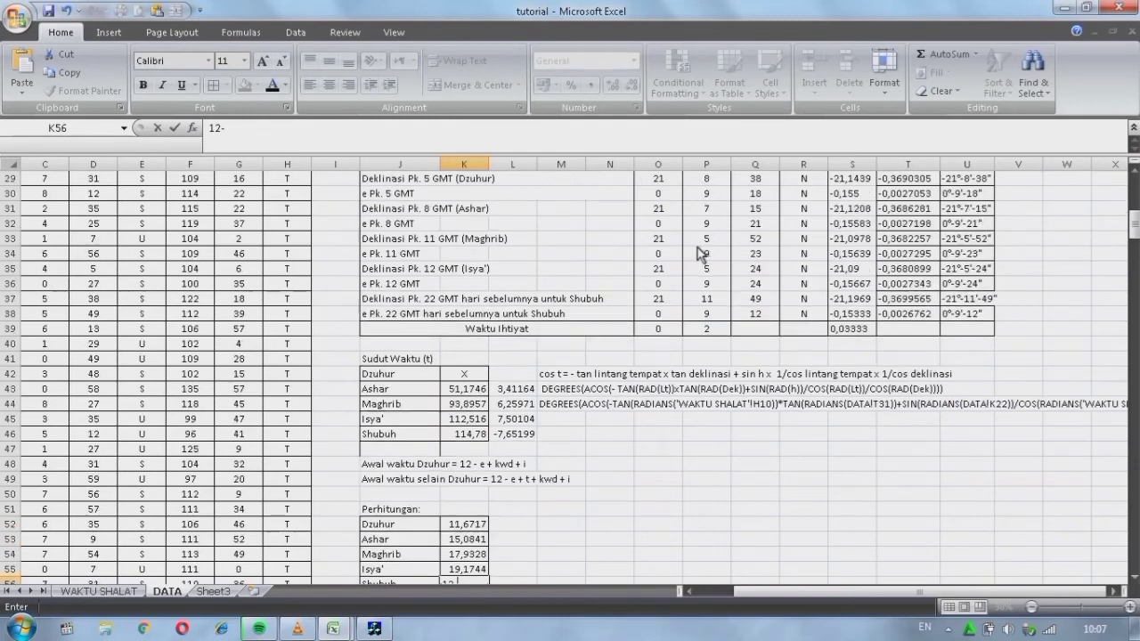
left_click(853, 315)
scroll(860, 338, "down", 1)
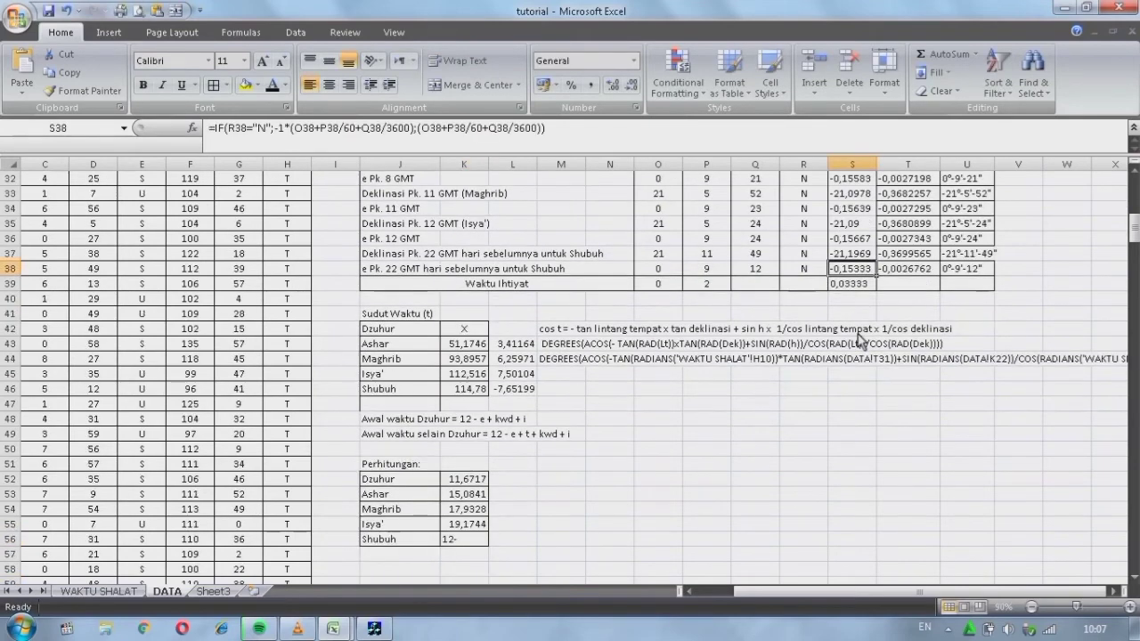
Calculate the Shubuh time in K56 with the formula =12-S38+L46+S28+S39, replacing the incomplete entry
left_click(454, 541)
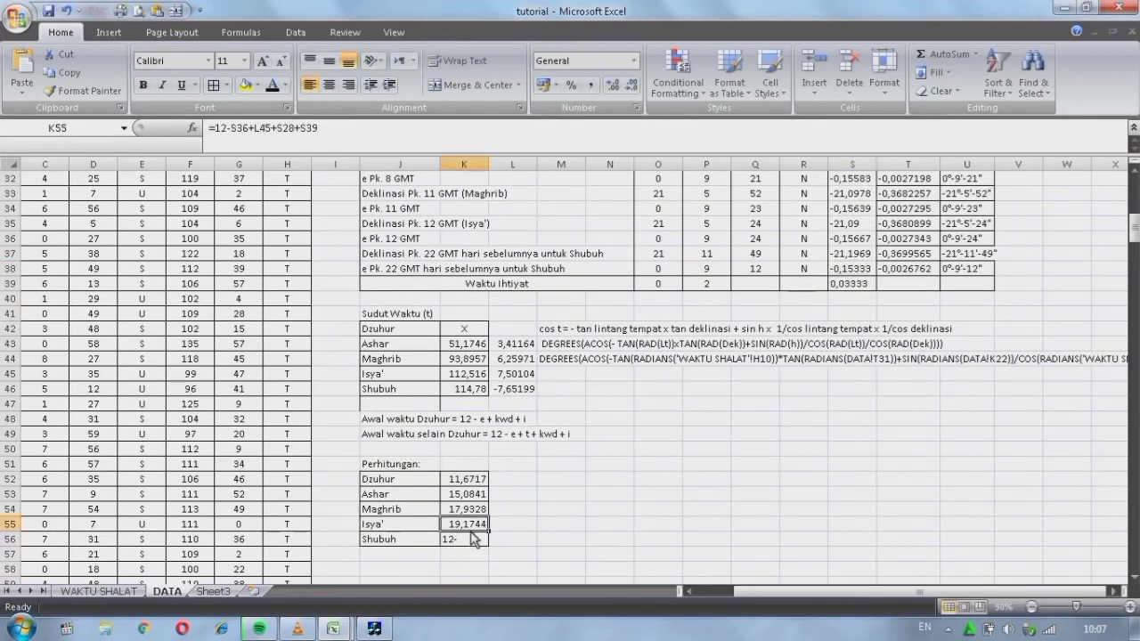
key("BackSpace")
type("=12-")
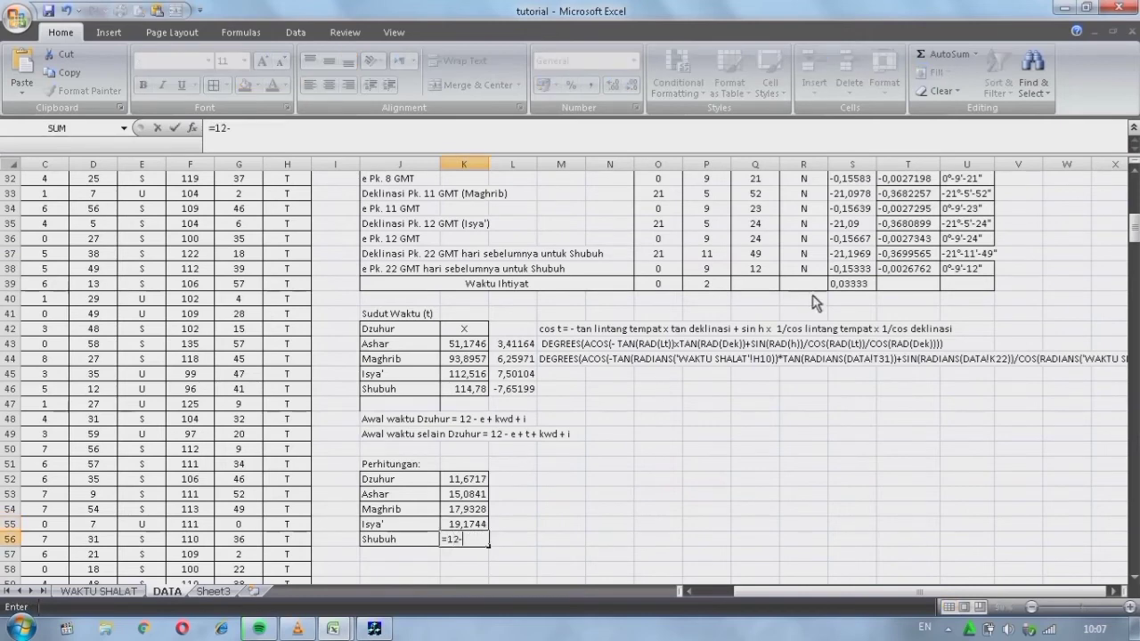
left_click(841, 274)
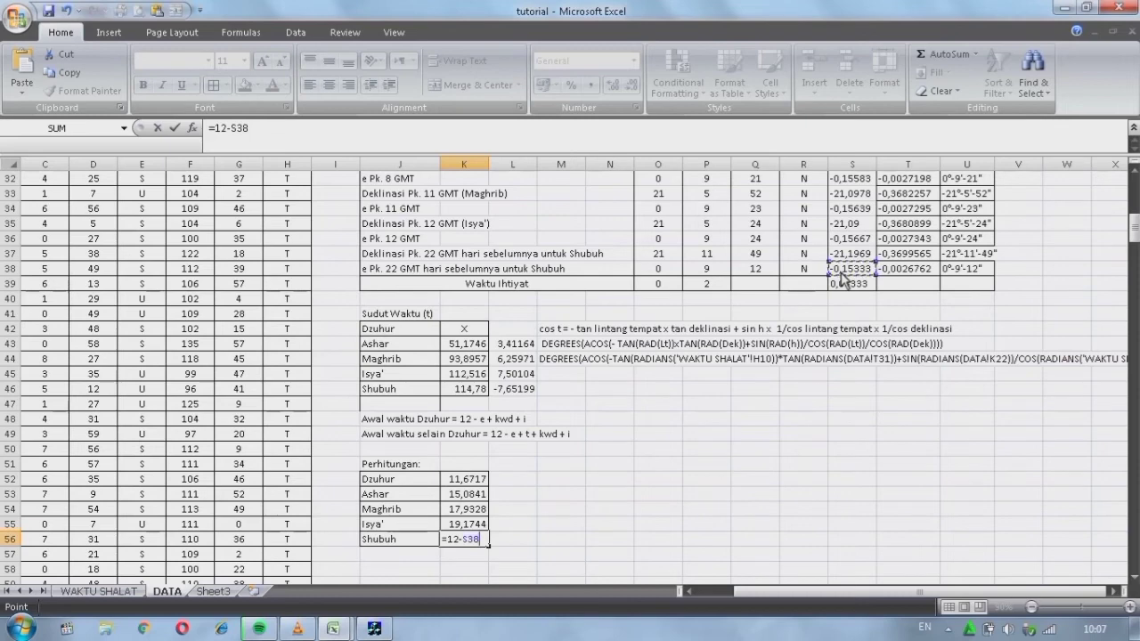
type("+")
left_click(521, 391)
type("+")
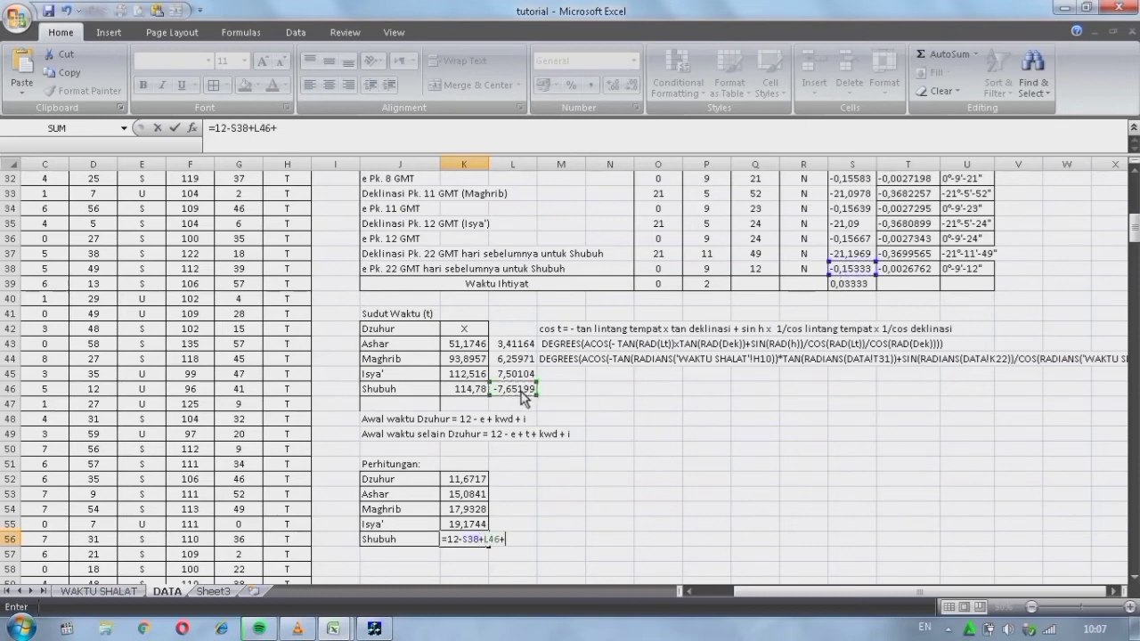
scroll(801, 282, "up", 2)
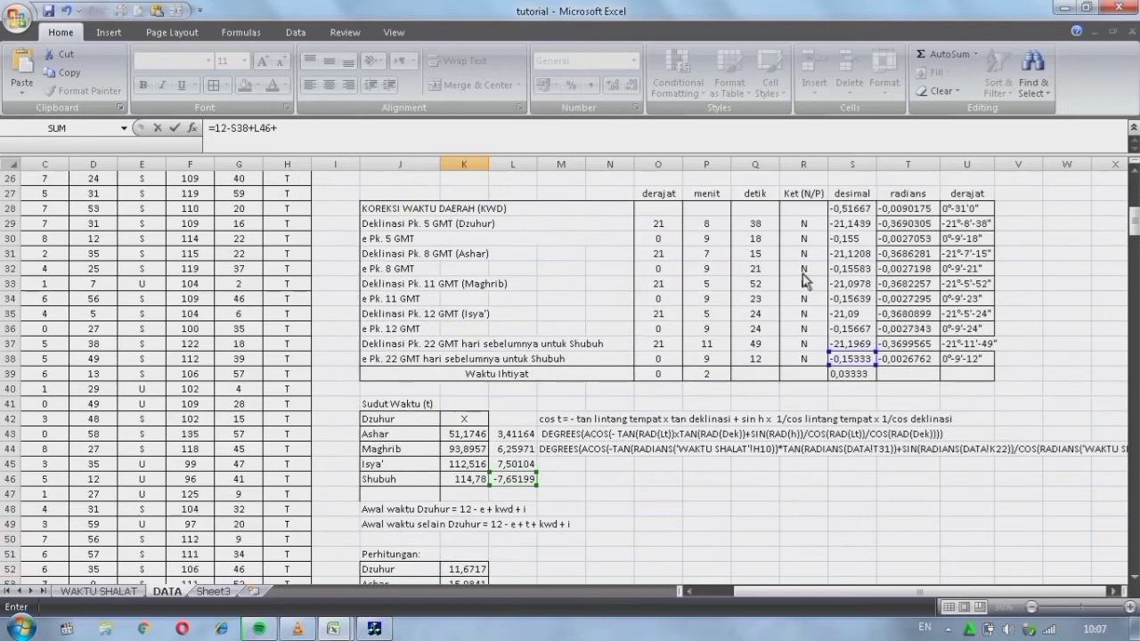
left_click(850, 212)
type("+")
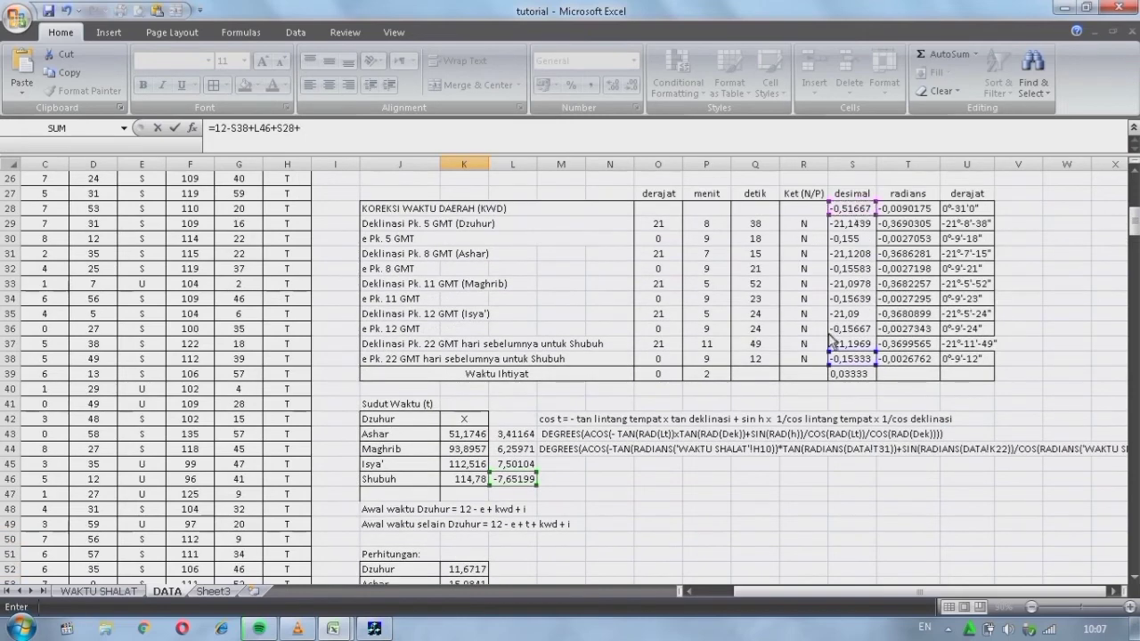
left_click(851, 375)
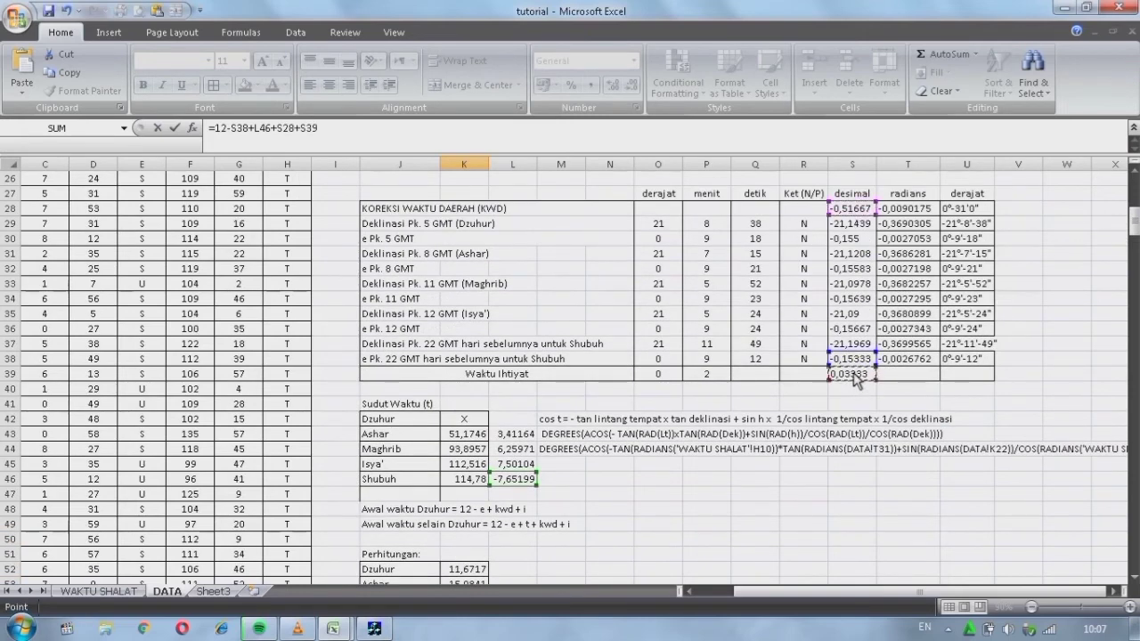
key("Return")
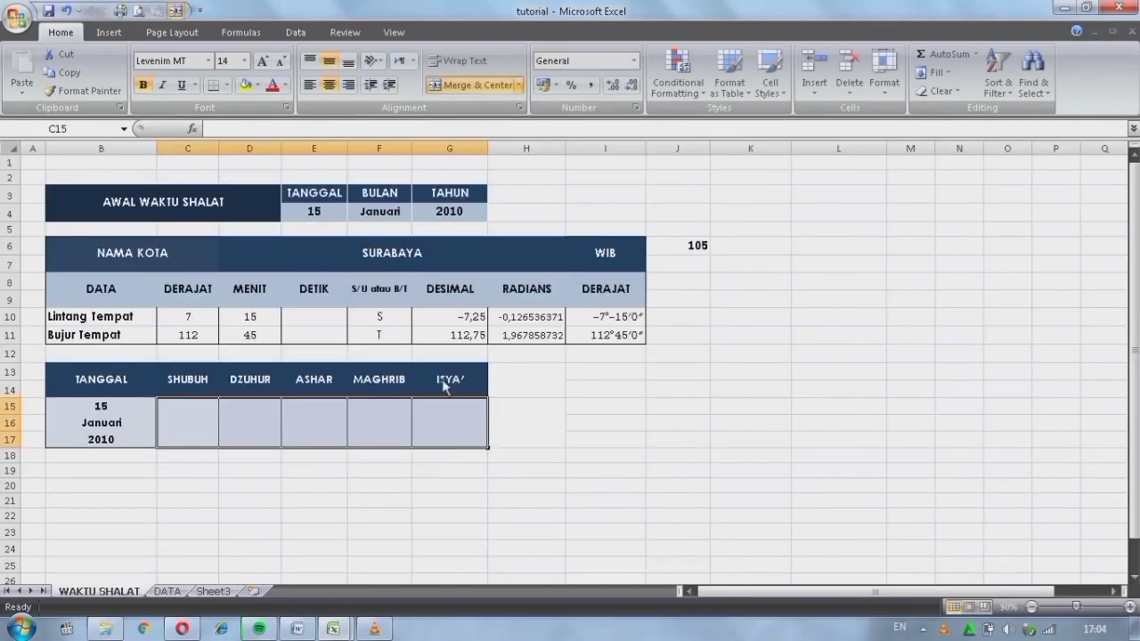
Show the Shubuh time in C15 of the WAKTU SHALAT sheet with the formula =TEXT(DATA!K56/24;"[HH]:MM")
left_click(166, 591)
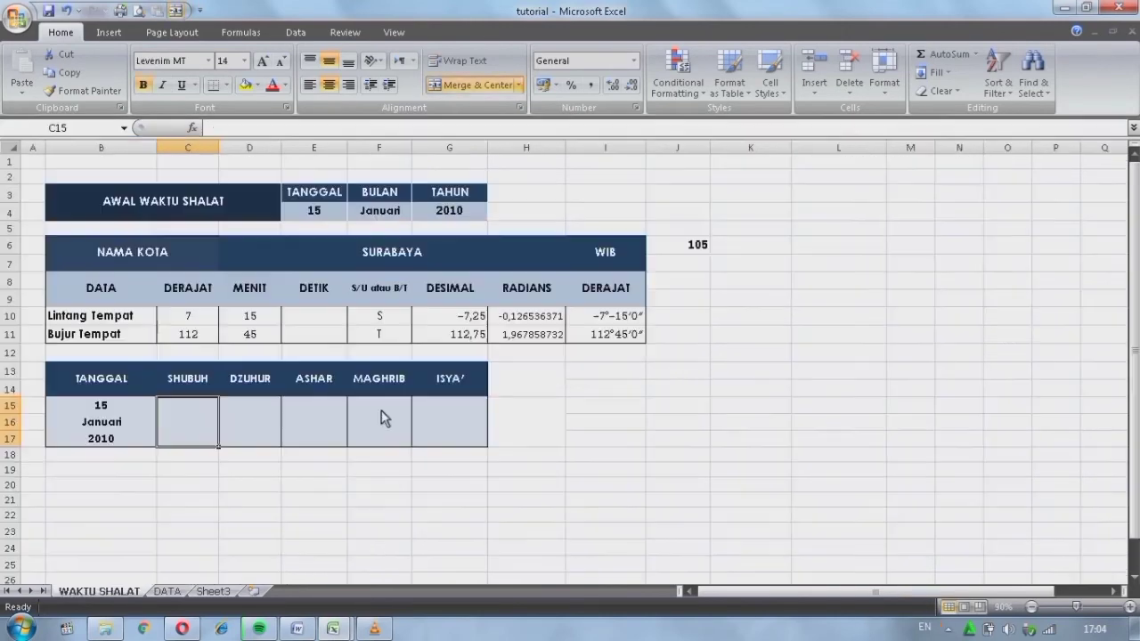
type("=")
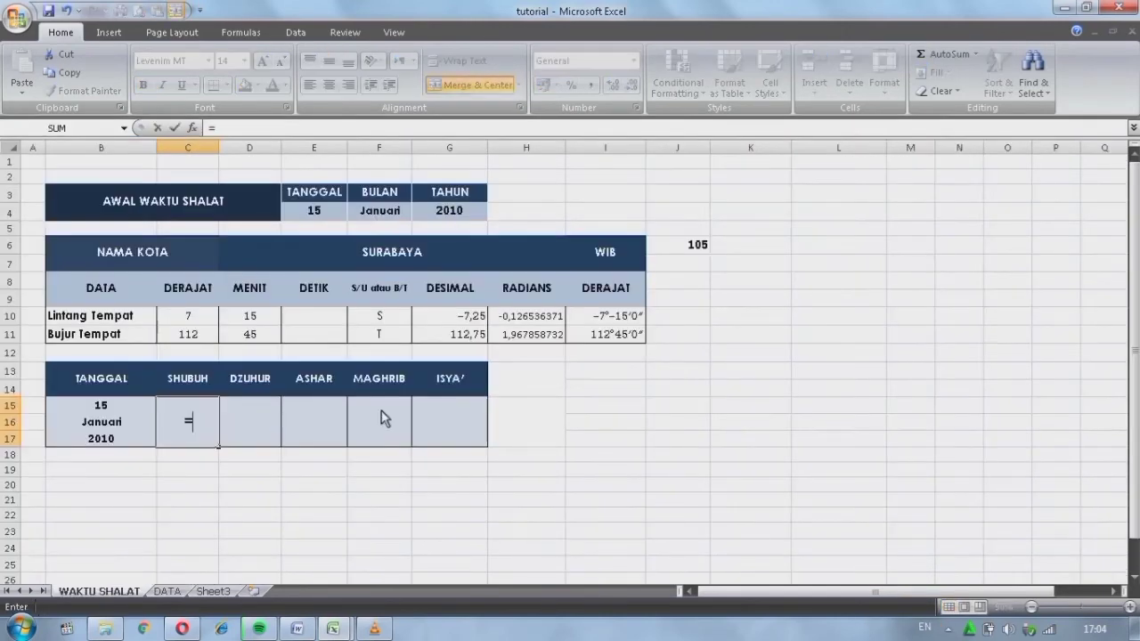
type("TEXT(")
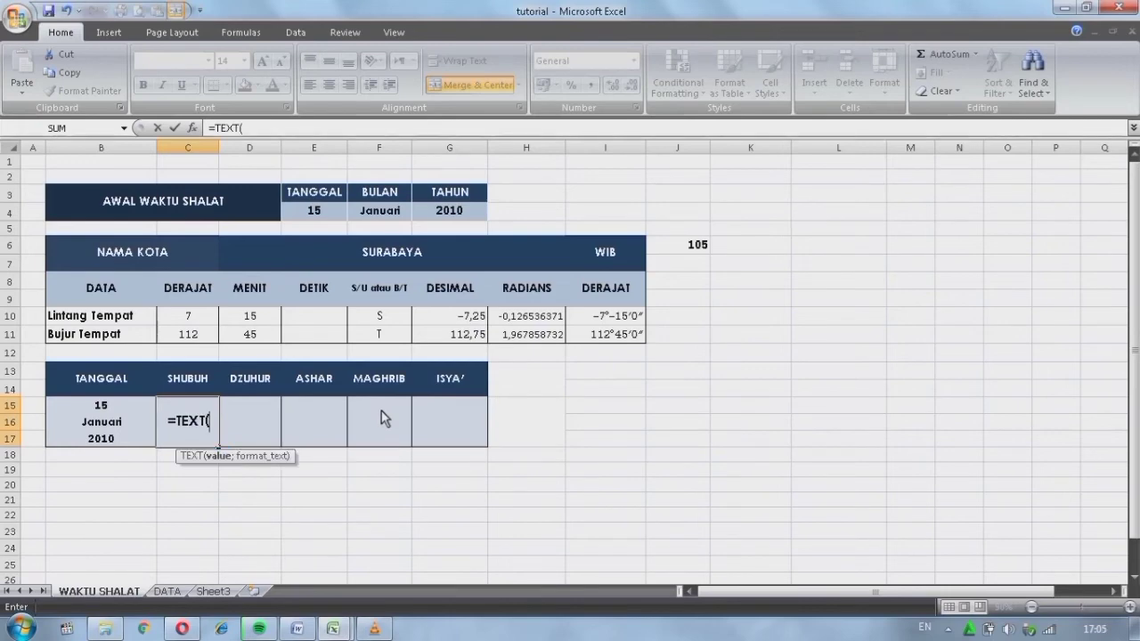
left_click(168, 592)
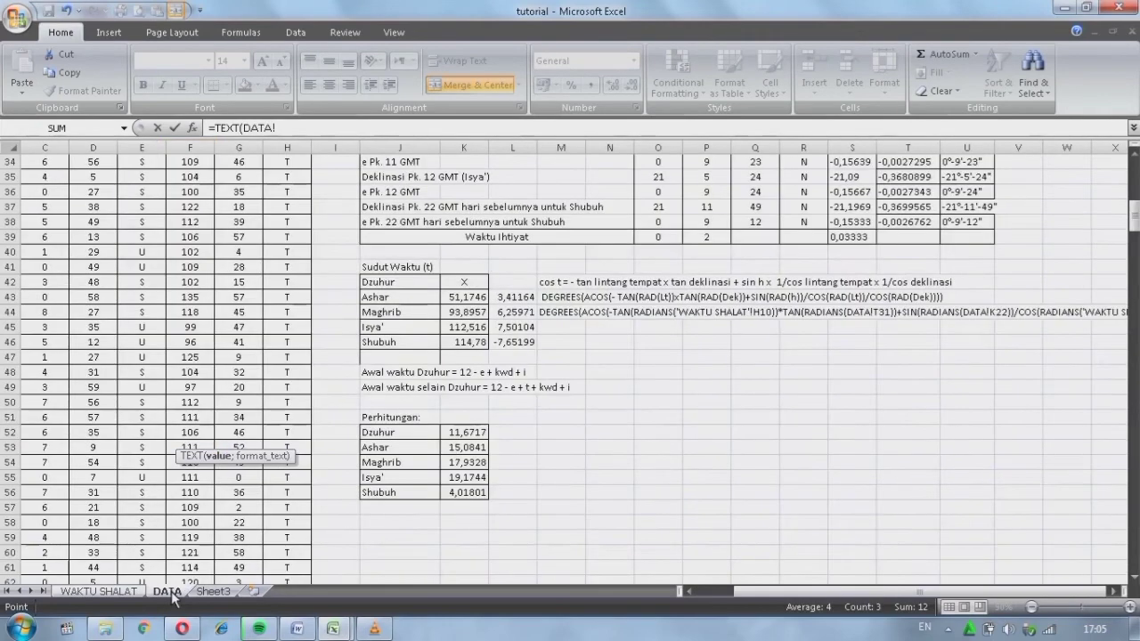
left_click(486, 495)
left_click(413, 133)
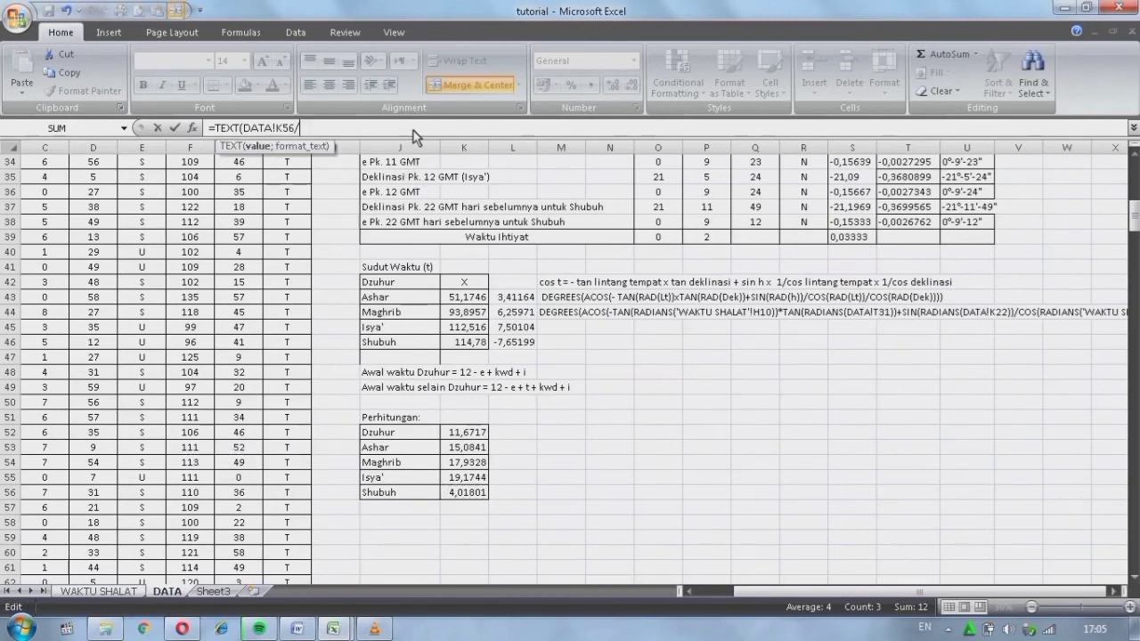
type("/24;")
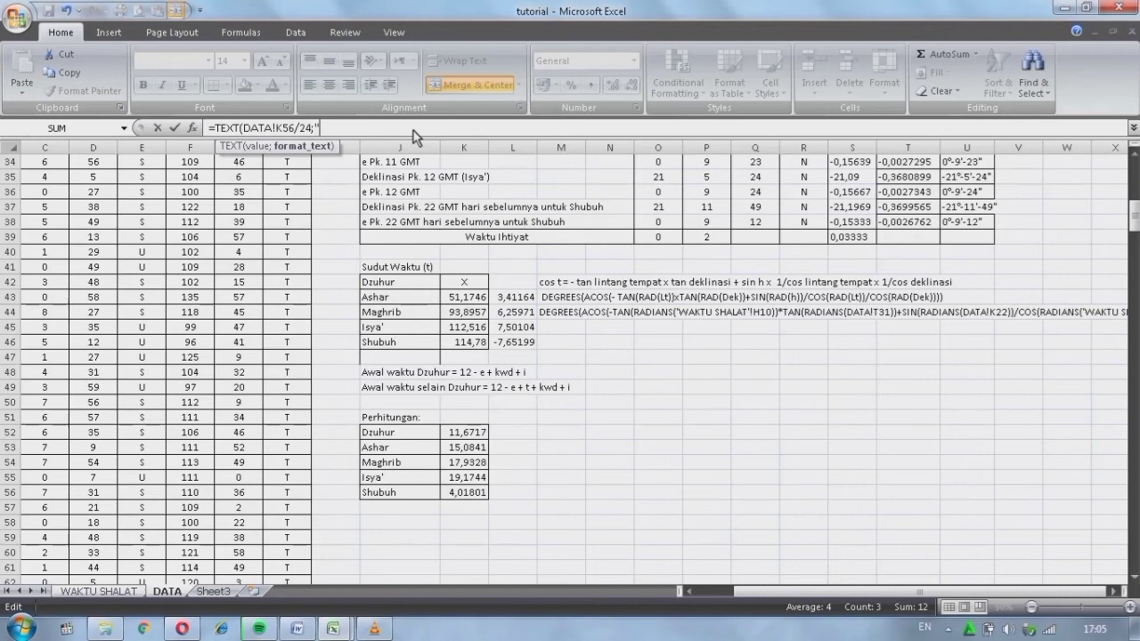
type("\"[HH]:MM\")")
key("Return")
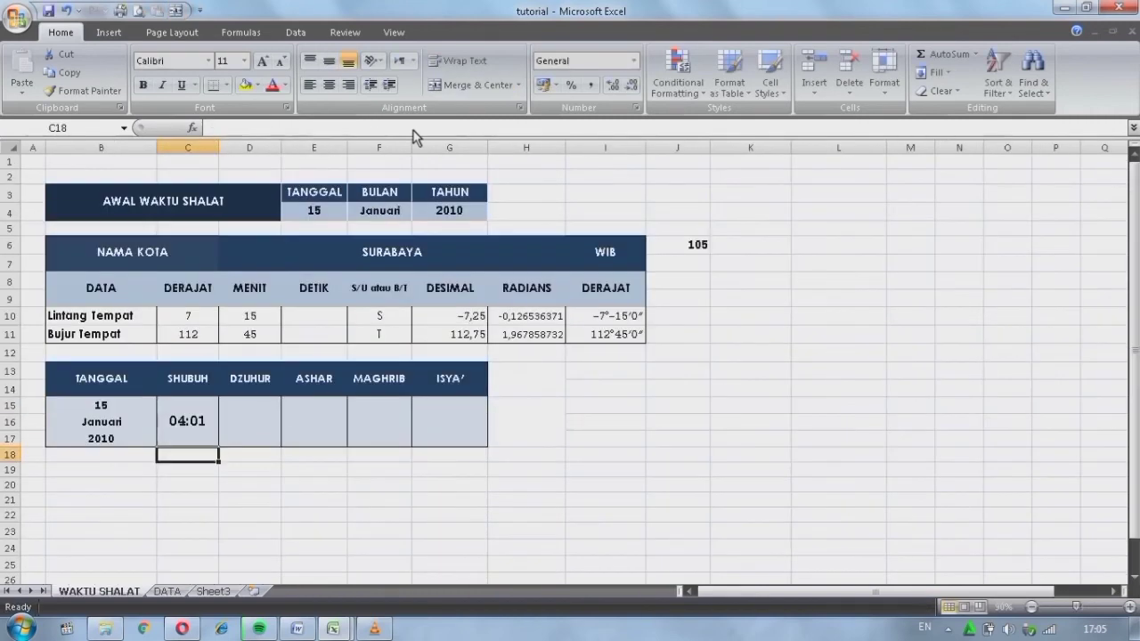
Show the Dzuhur time in D15 of the WAKTU SHALAT sheet with the formula =TEXT(DATA!K52/24;"[HH]:MM")
left_click(247, 441)
type("=")
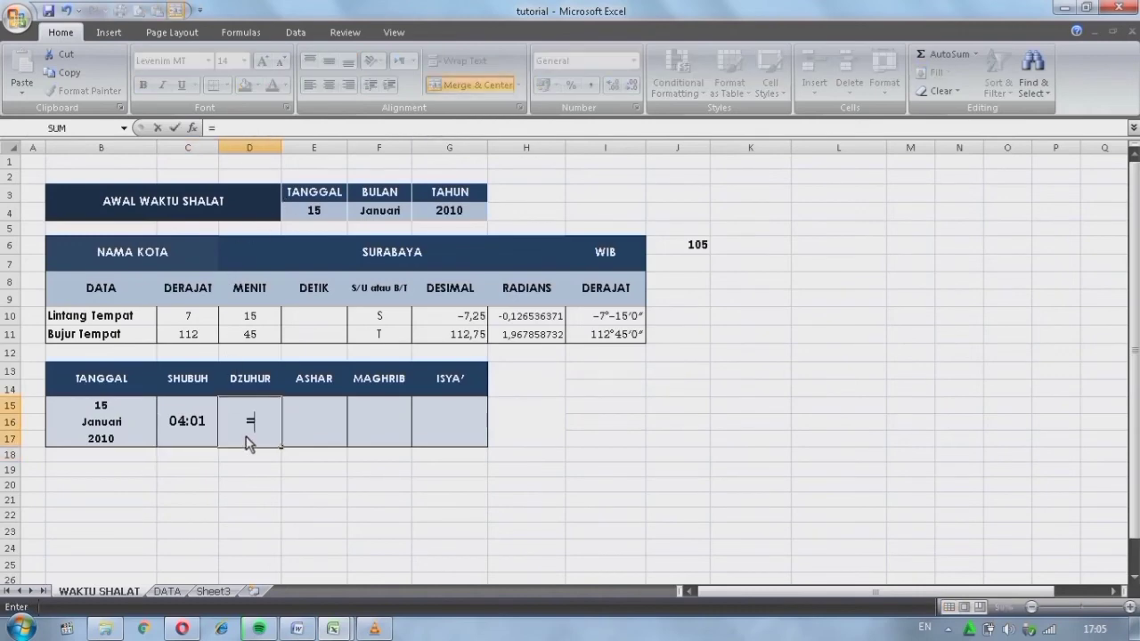
type("TEXT")
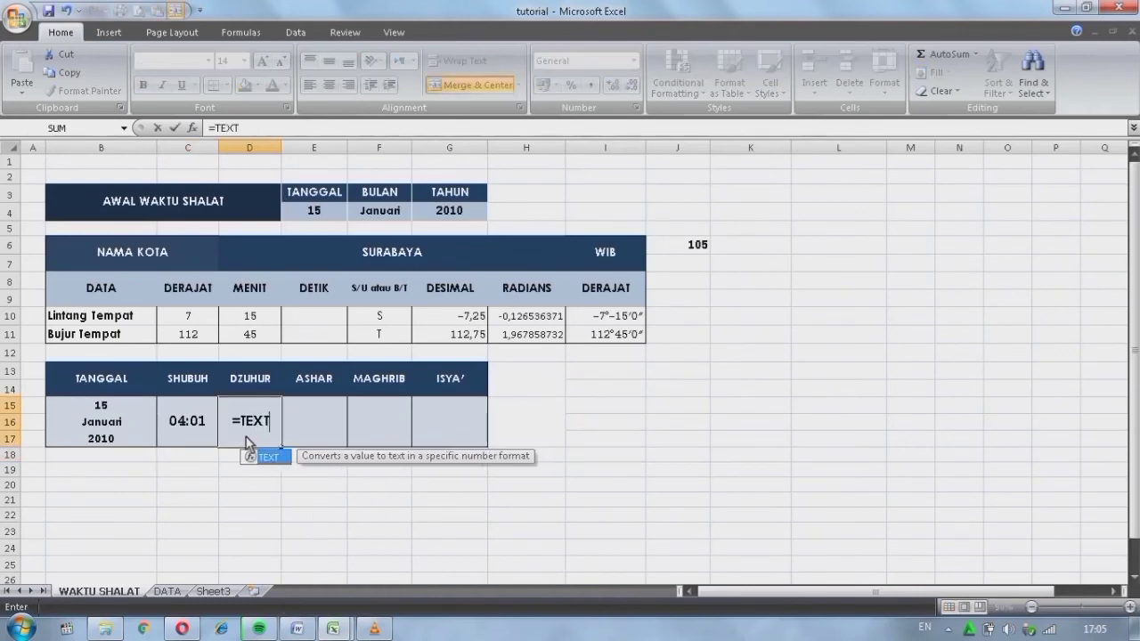
type("(")
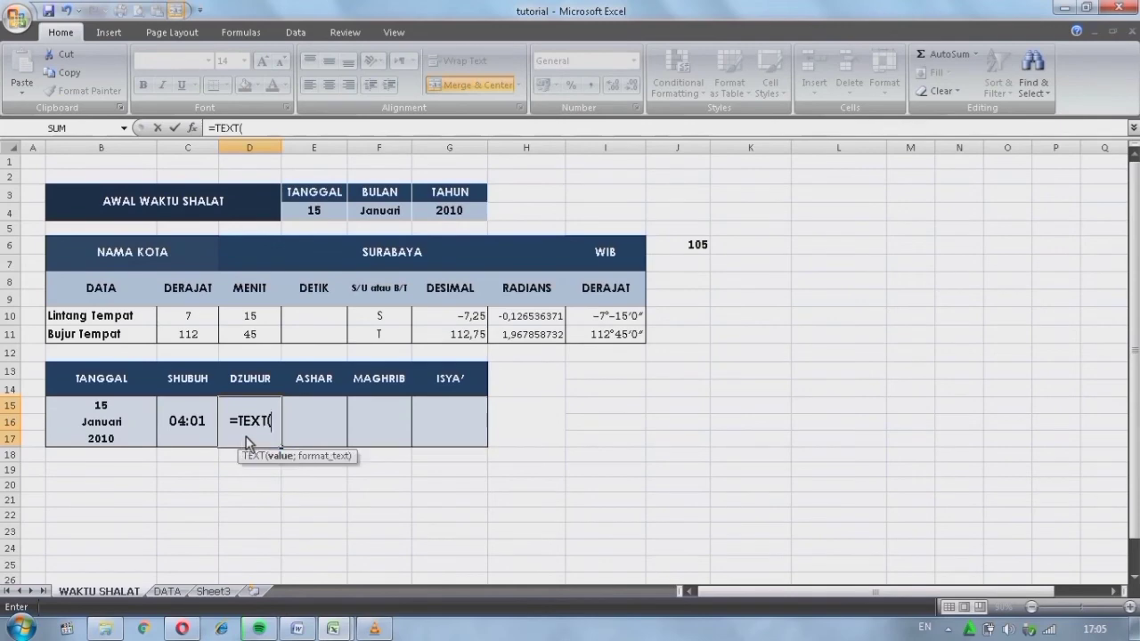
left_click(167, 591)
left_click(454, 432)
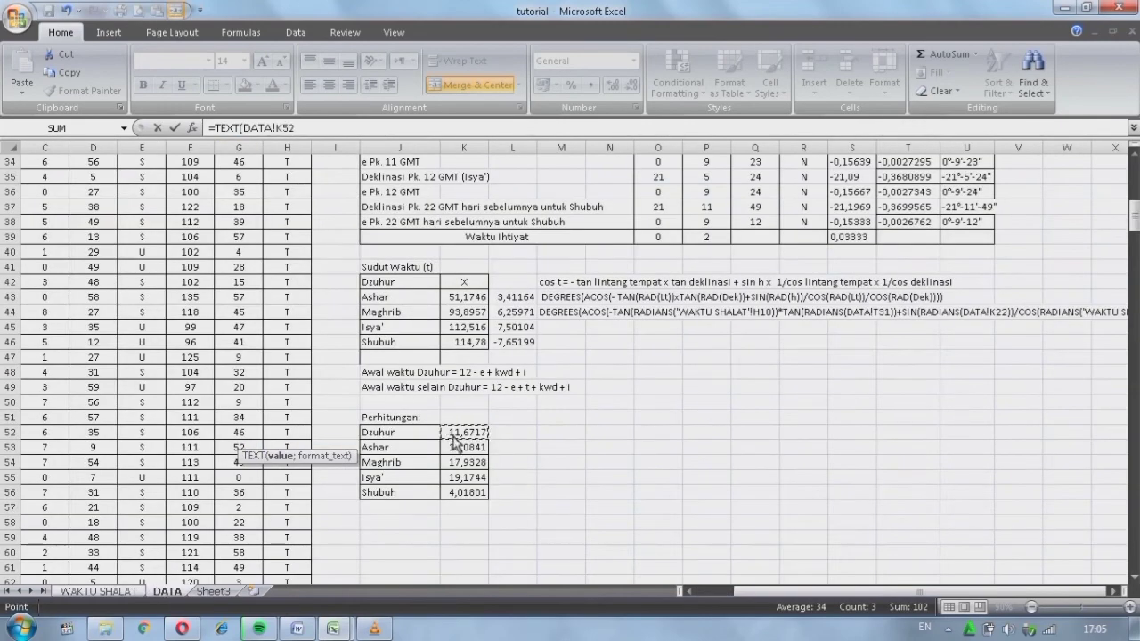
left_click(357, 125)
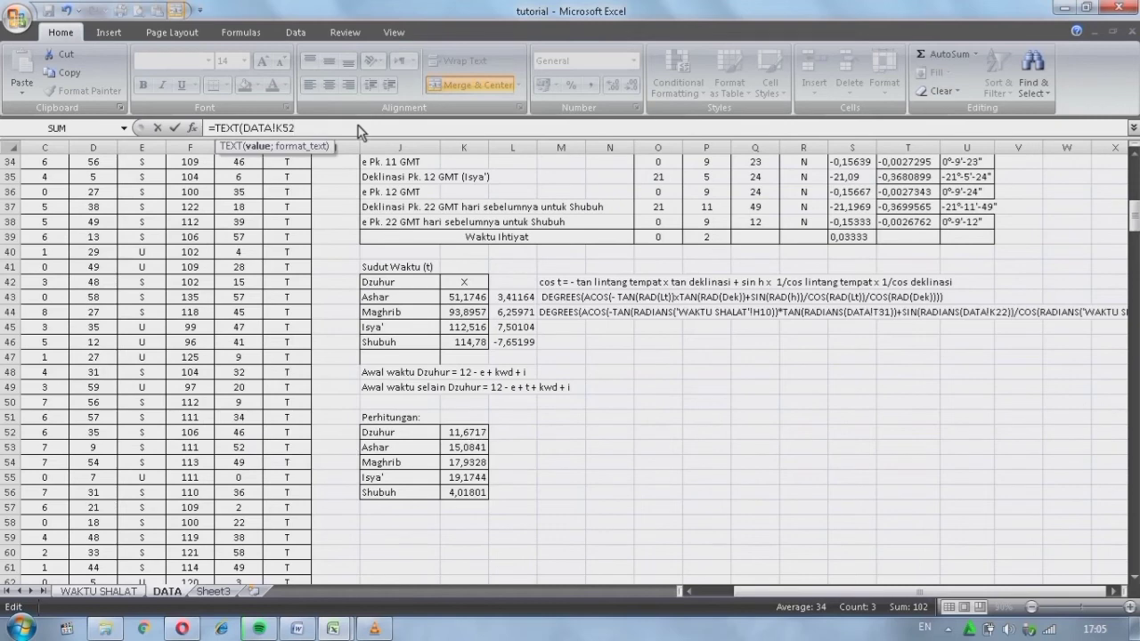
type("/24;\"")
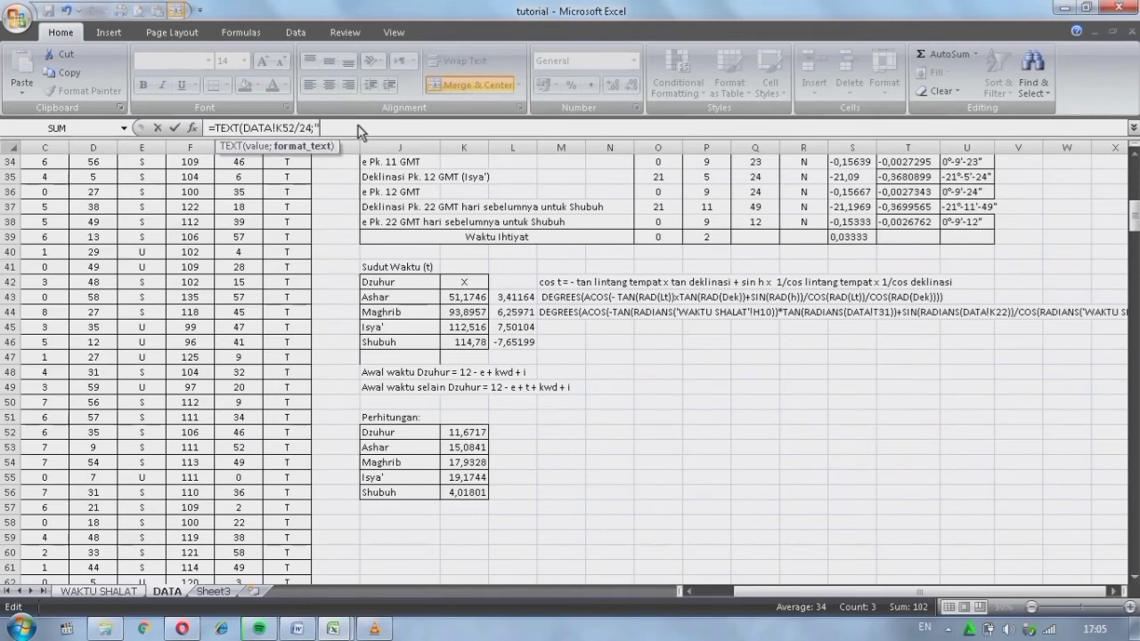
type("[HH]:MM")
type(")")
key("Return")
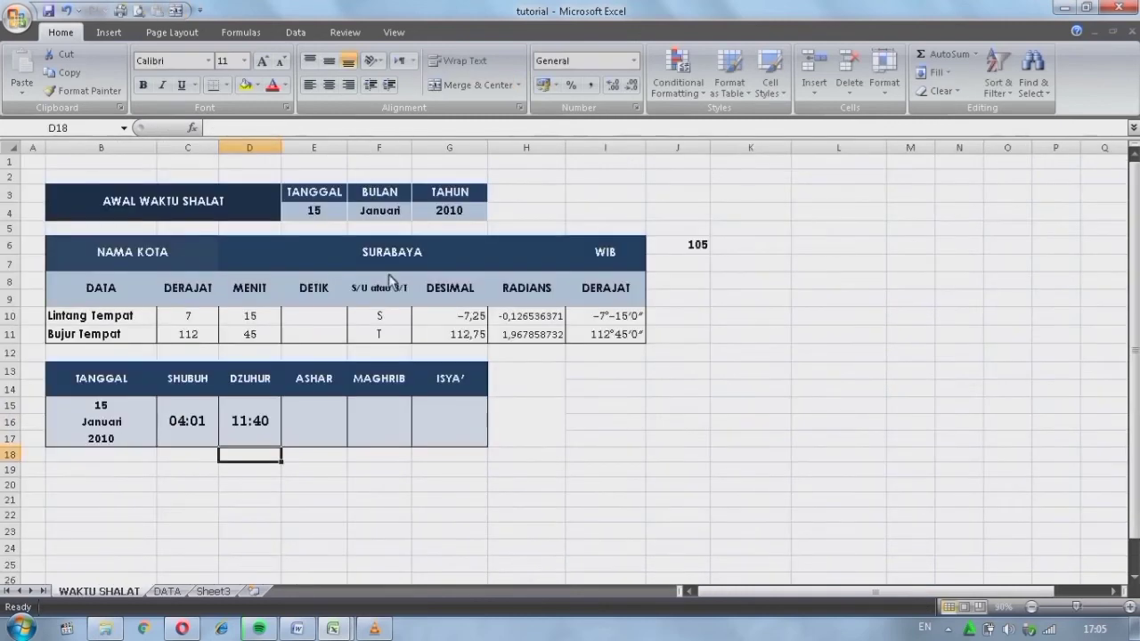
Enter the Ashar time formula in E15 as =TEXT(DATA!K53/24:"[HH]:MM")
left_click(322, 431)
type("=TE")
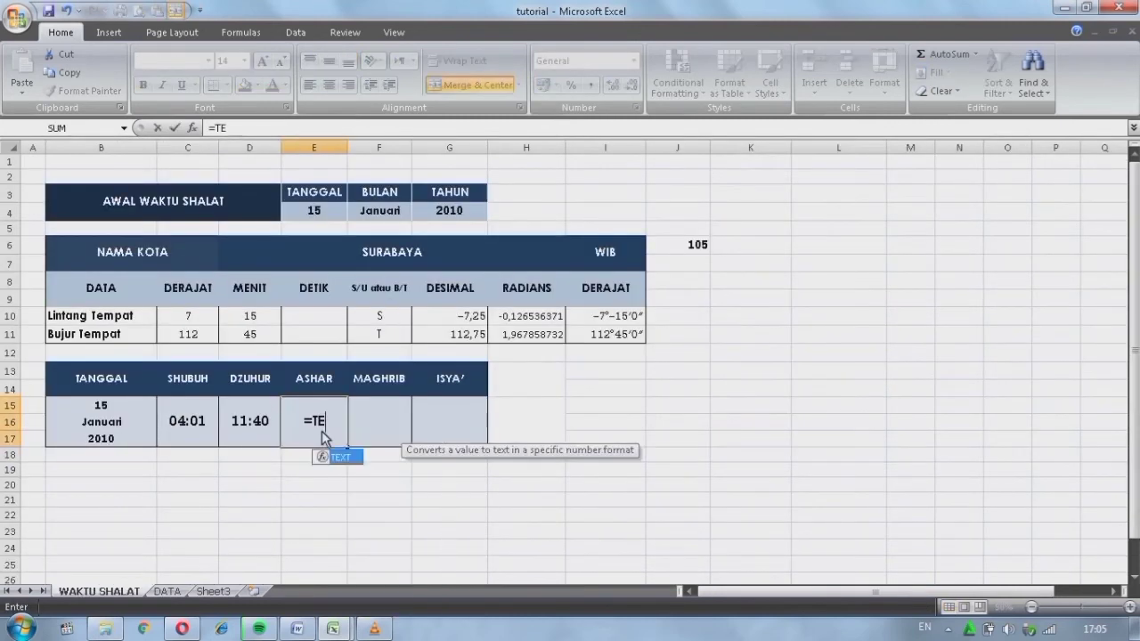
type("XT(")
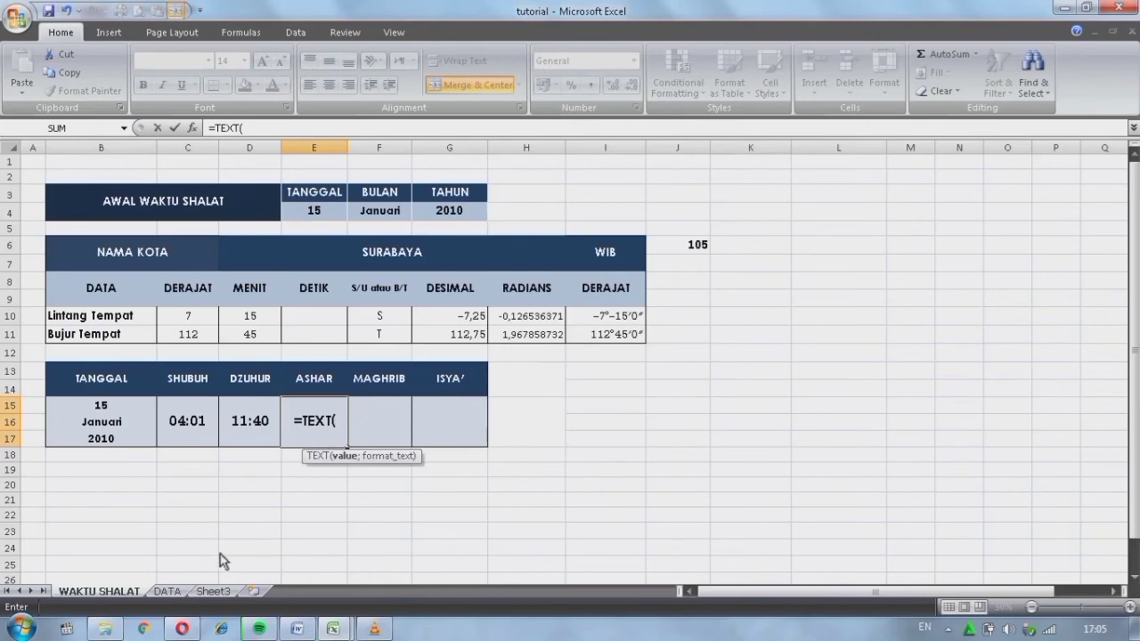
left_click(166, 591)
left_click(464, 447)
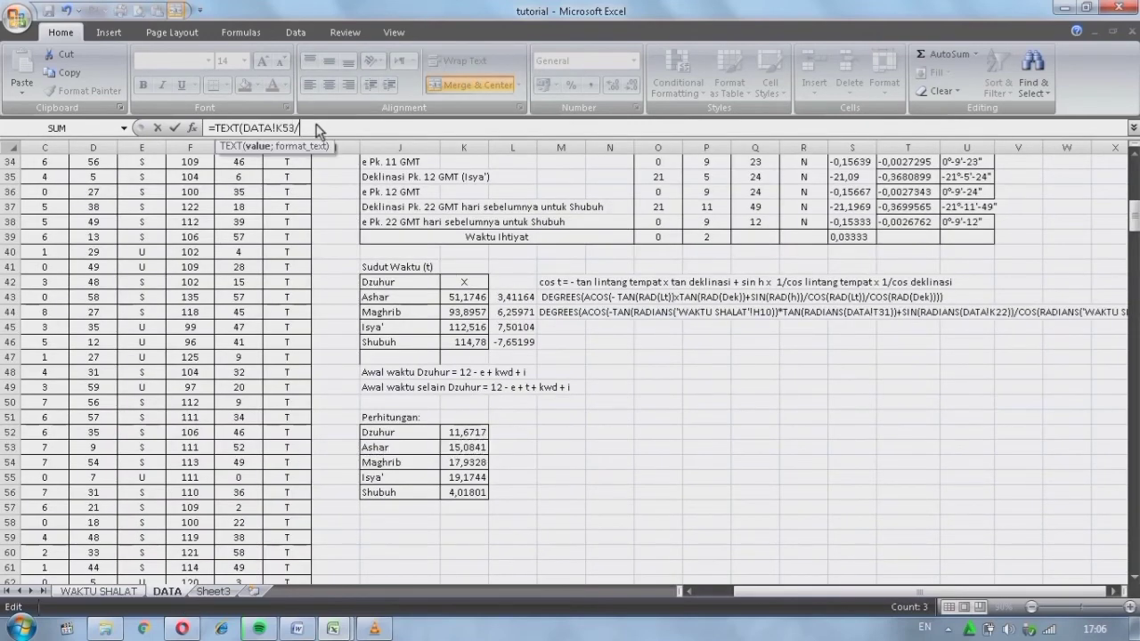
type("/24;")
type("\"\"")
type("[HH")
type("]:MM")
type("\"")
type(")")
key("Return")
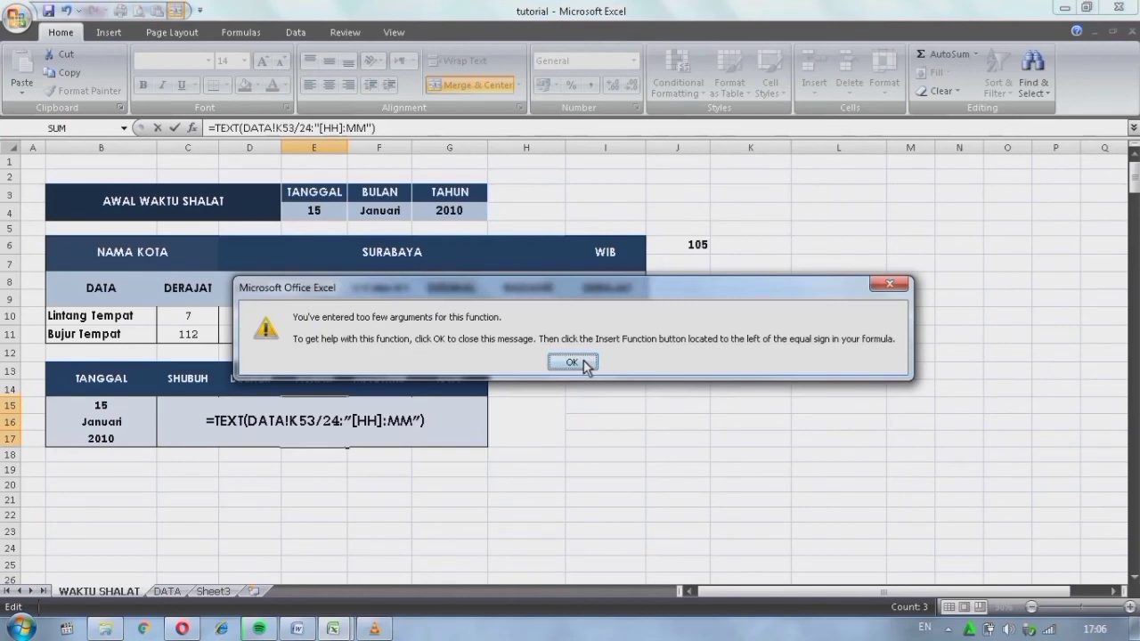
Correct the Ashar formula in E15 by replacing the colon after 24 with a semicolon
left_click(573, 363)
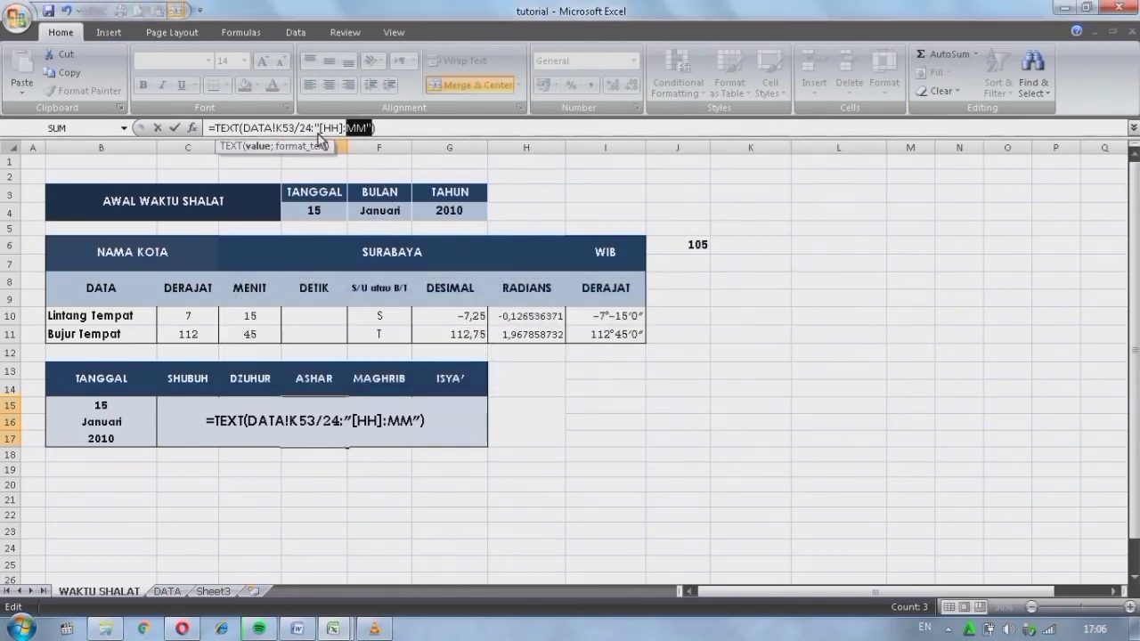
left_click(317, 131)
key("Delete")
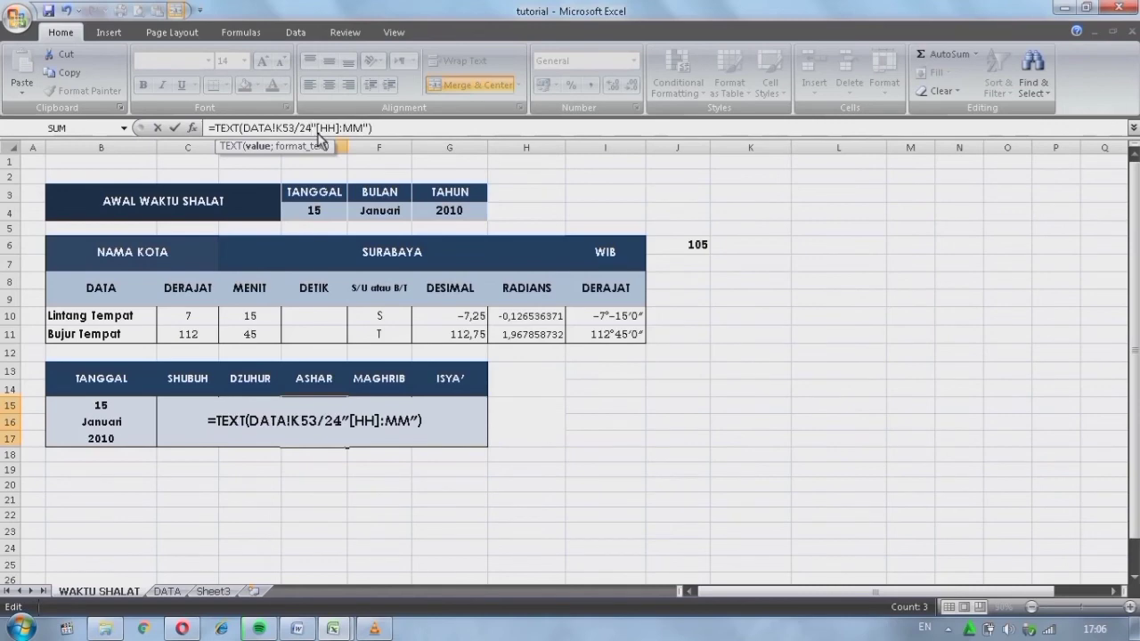
type(";")
key("Return")
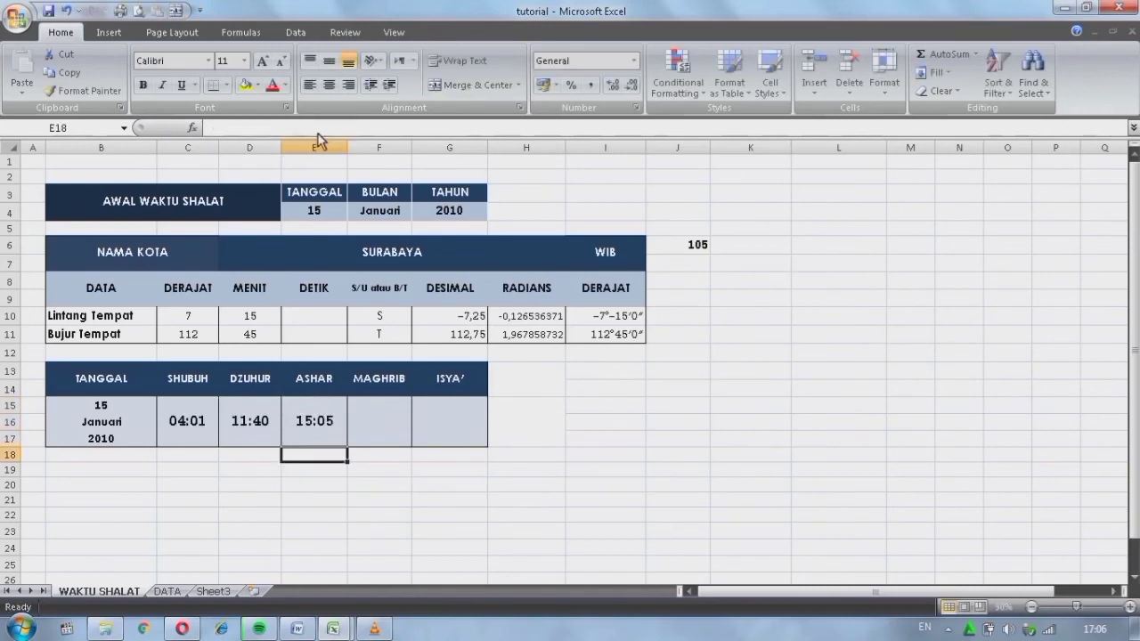
Show the Maghrib time in F15 with the formula =TEXT(DATA!K54/24;"[h]:MM")
left_click(402, 425)
type("=")
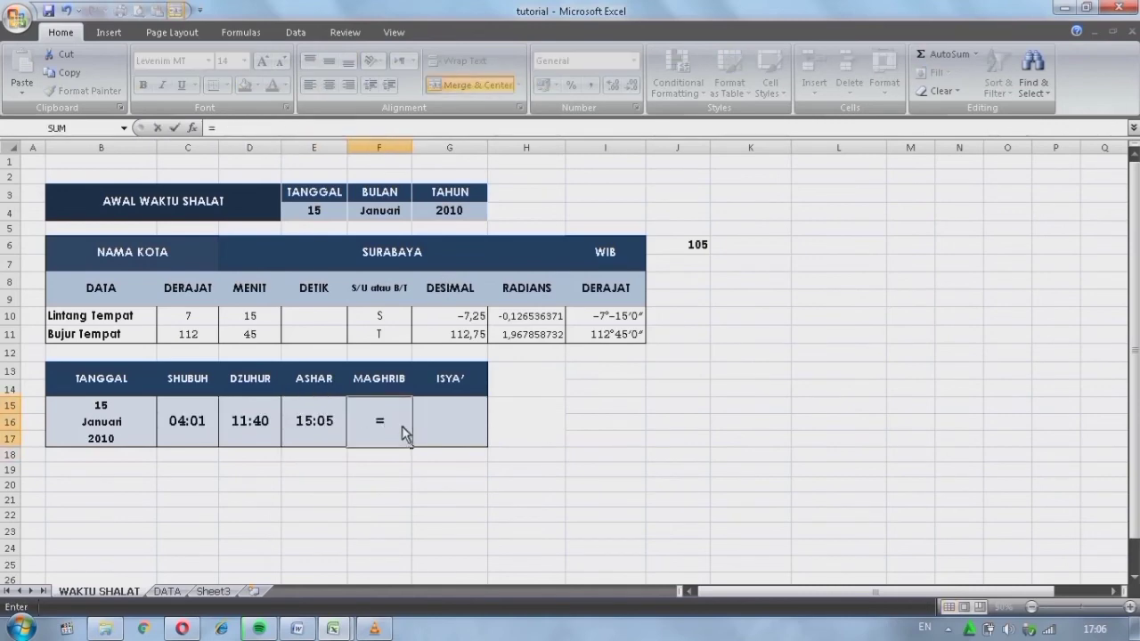
type("TEXT(")
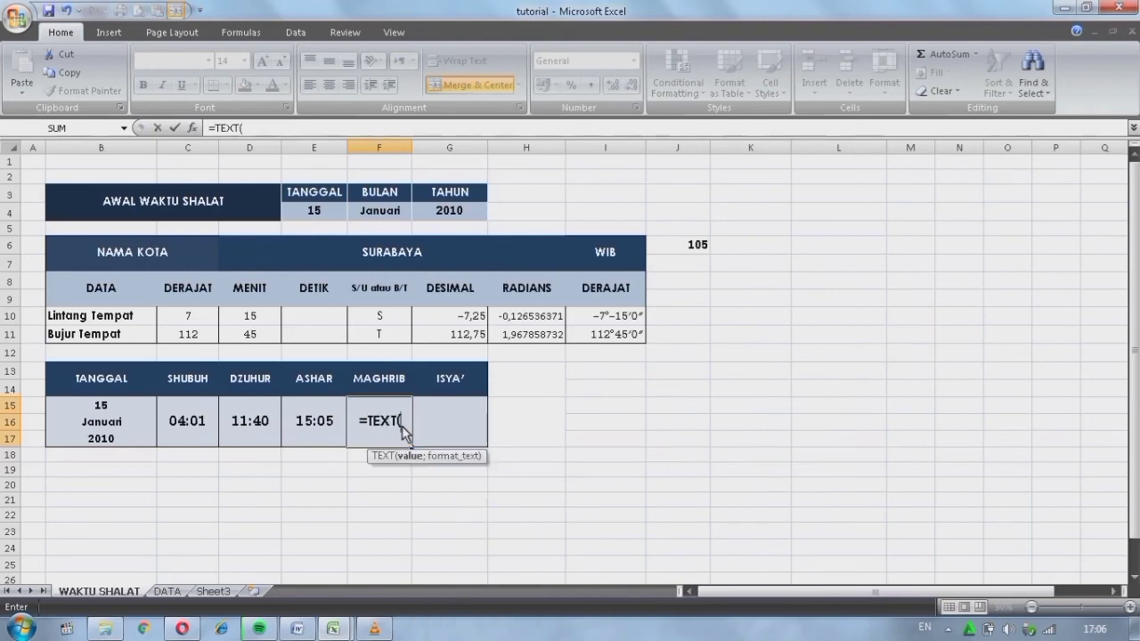
left_click(181, 594)
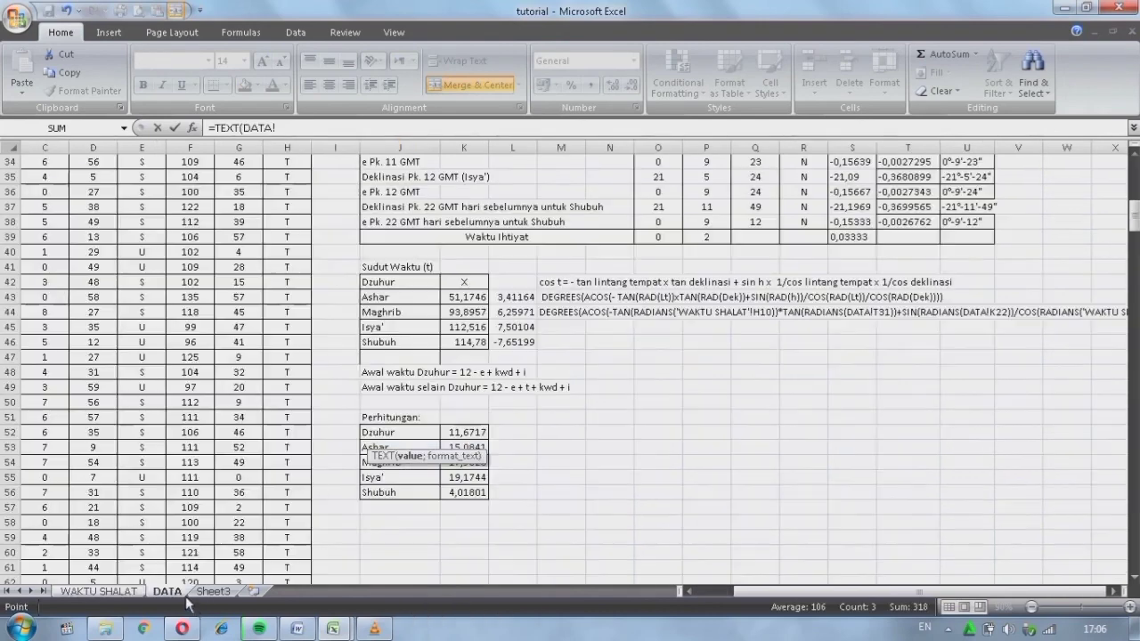
left_click(477, 462)
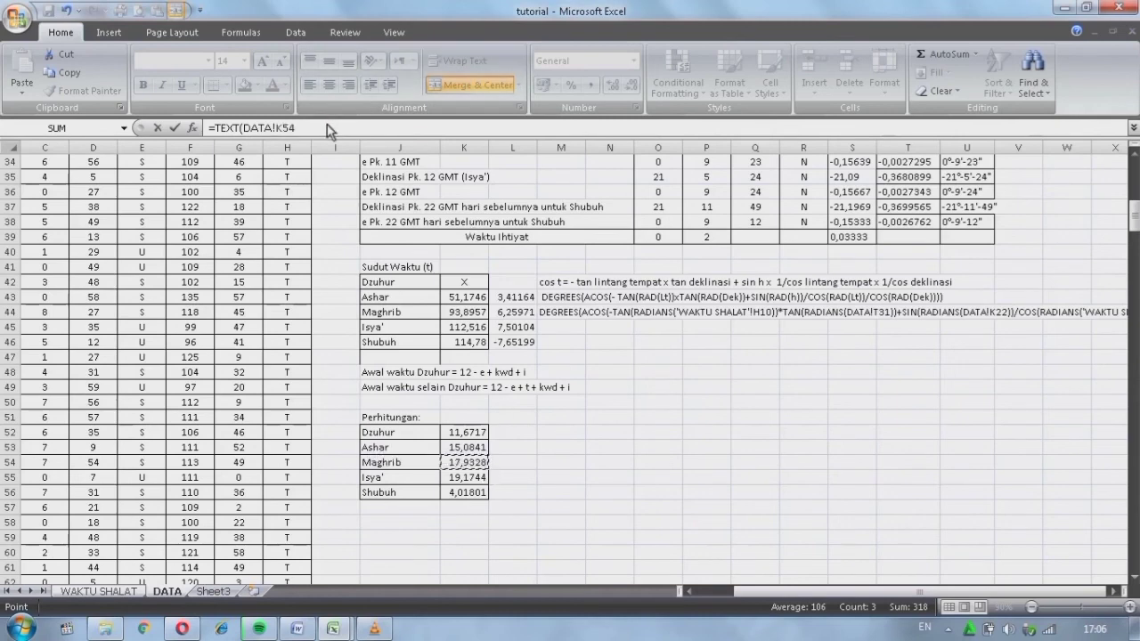
left_click(327, 127)
type("/24")
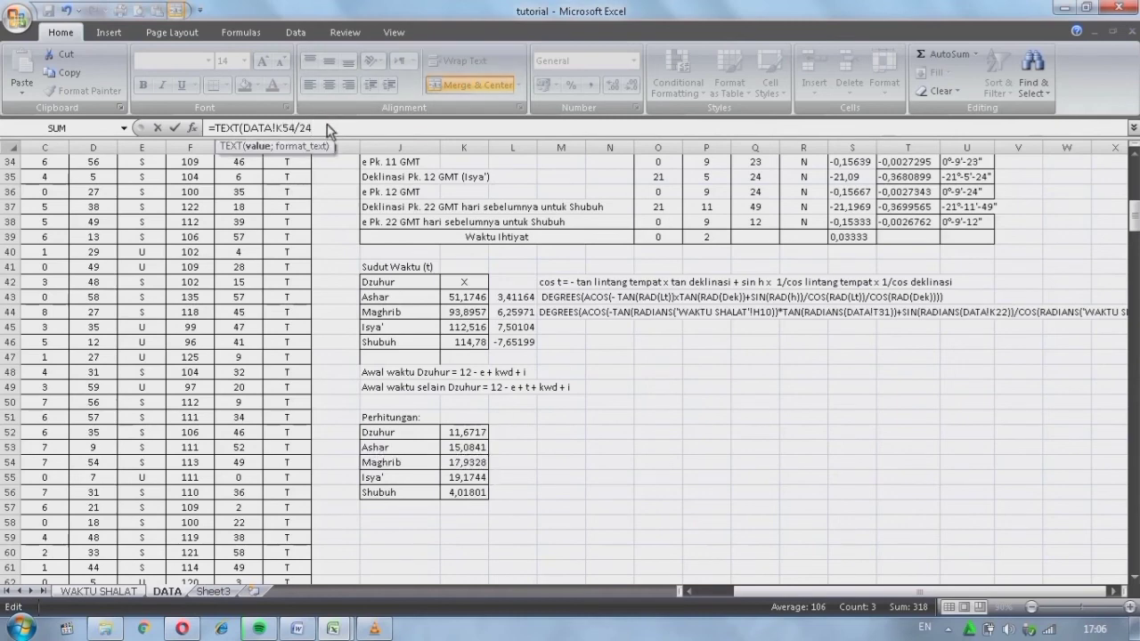
type(";\"[h]:MM\")")
key("Return")
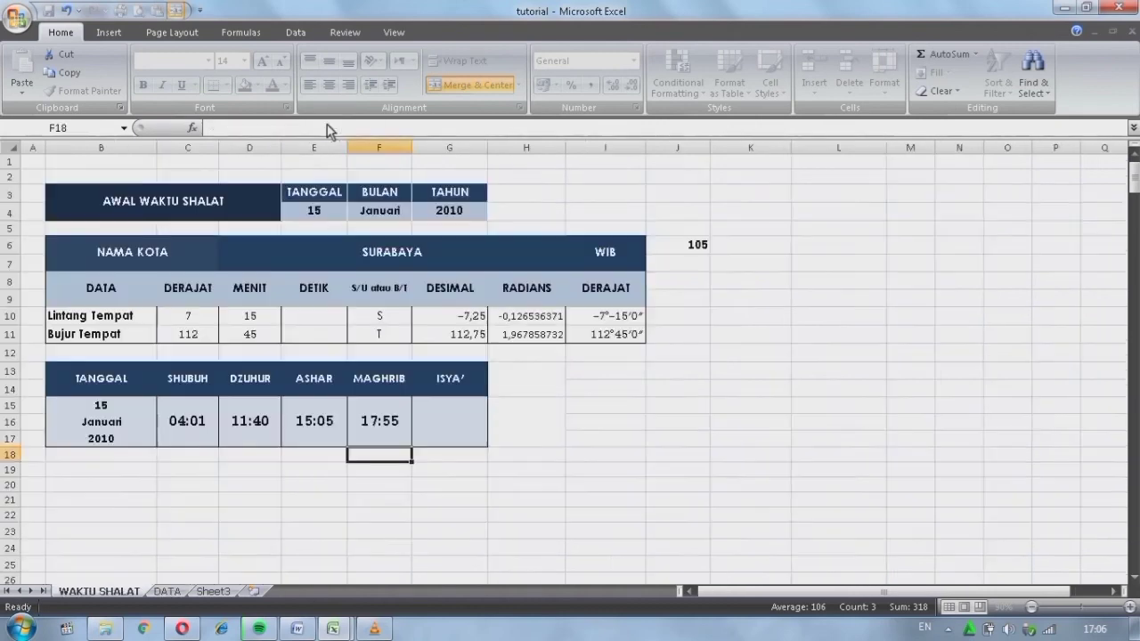
Show the Isya' time in G15 with the formula =TEXT(DATA!K55/24;"[HH]:MM")
left_click(445, 417)
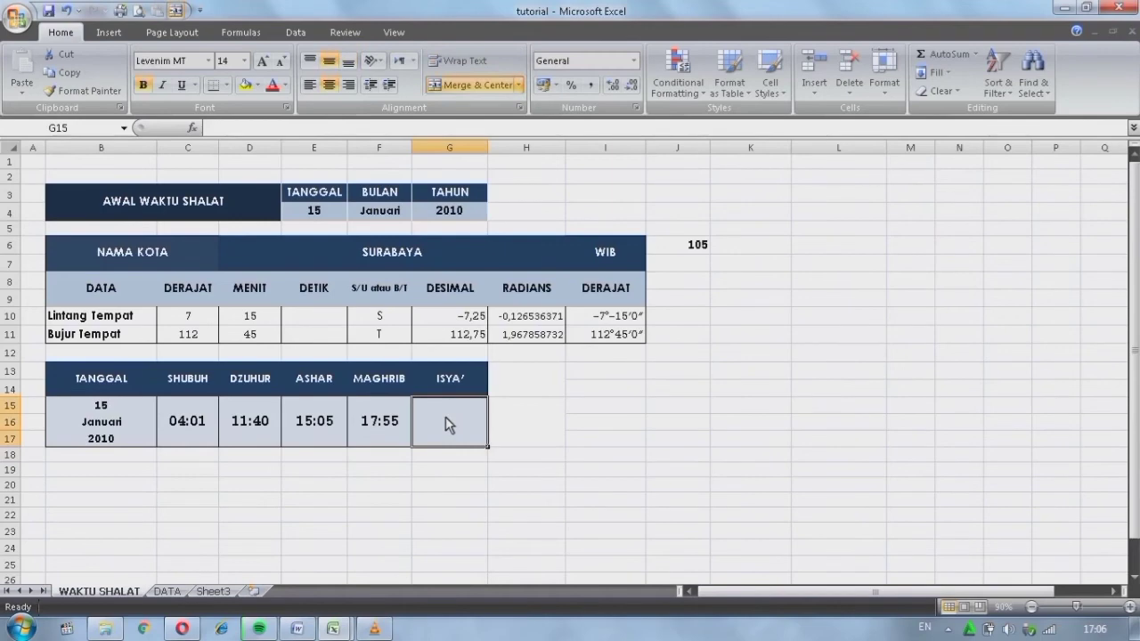
type("=TEXT")
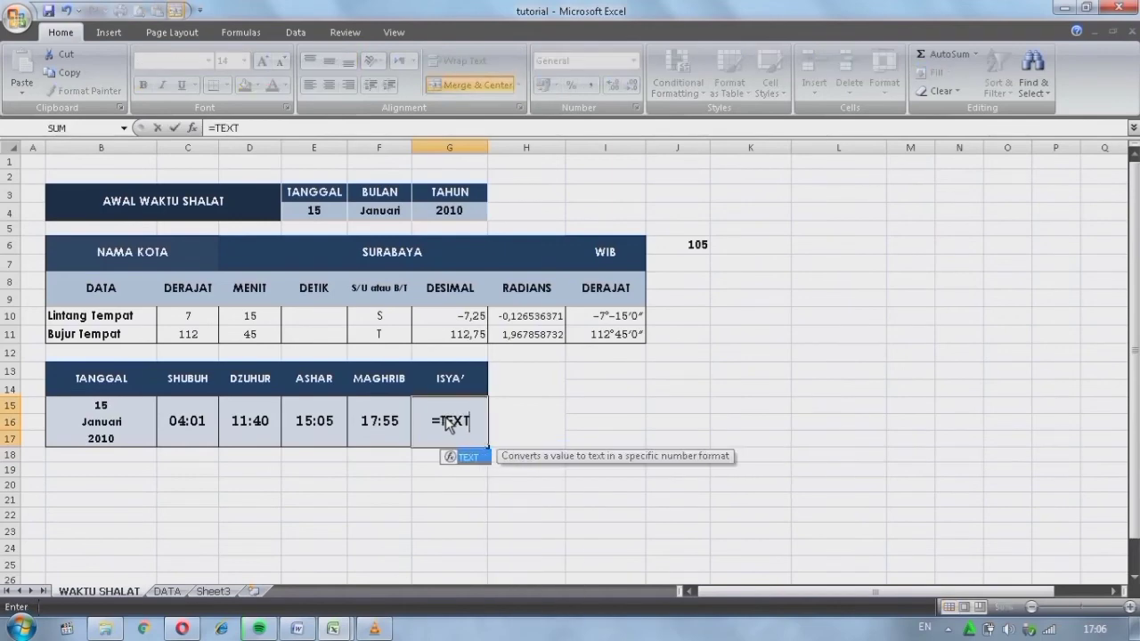
type("(")
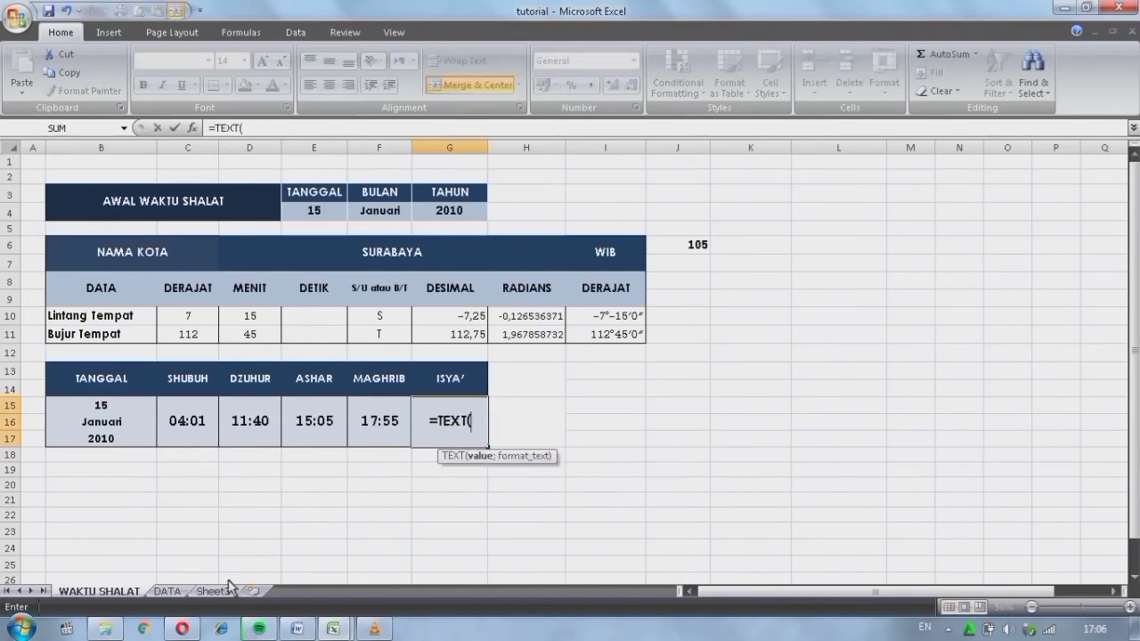
left_click(166, 592)
left_click(473, 481)
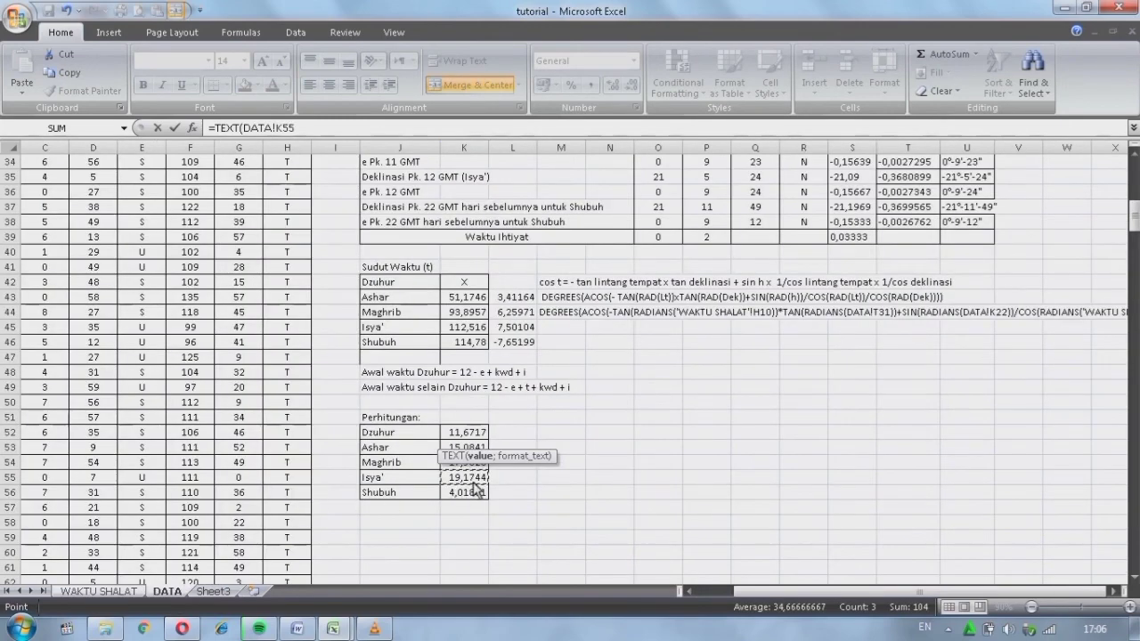
type("/24")
left_click(361, 135)
type(";")
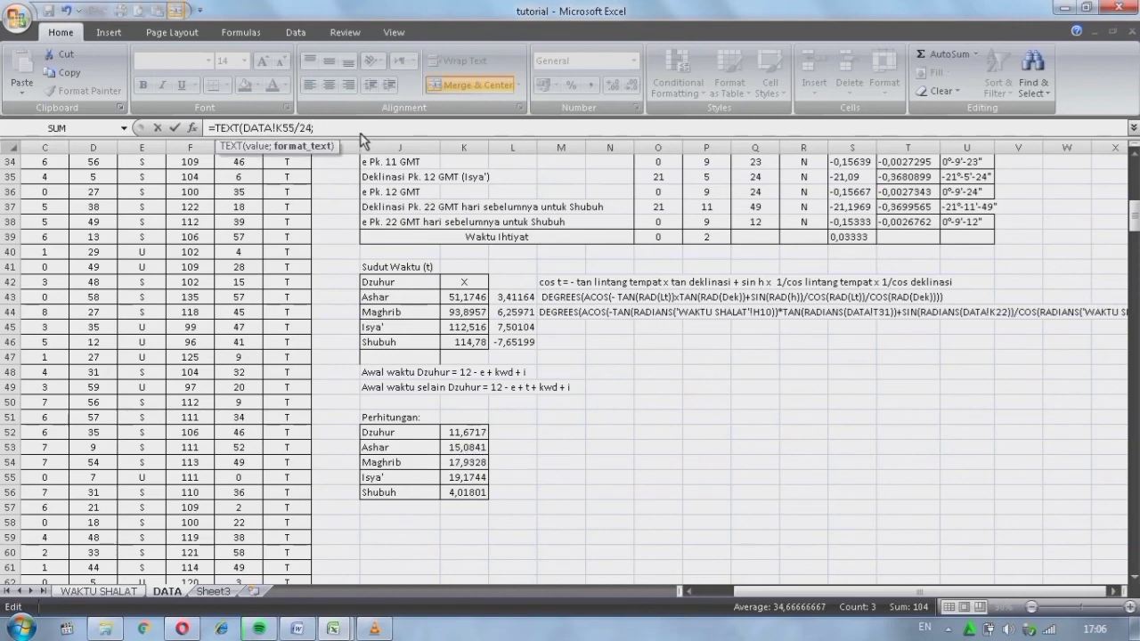
type("\"[HH]:MM\"")
key("Return")
View the list of selectable cities for the city name in D6 and close it without choosing another
left_click(545, 416)
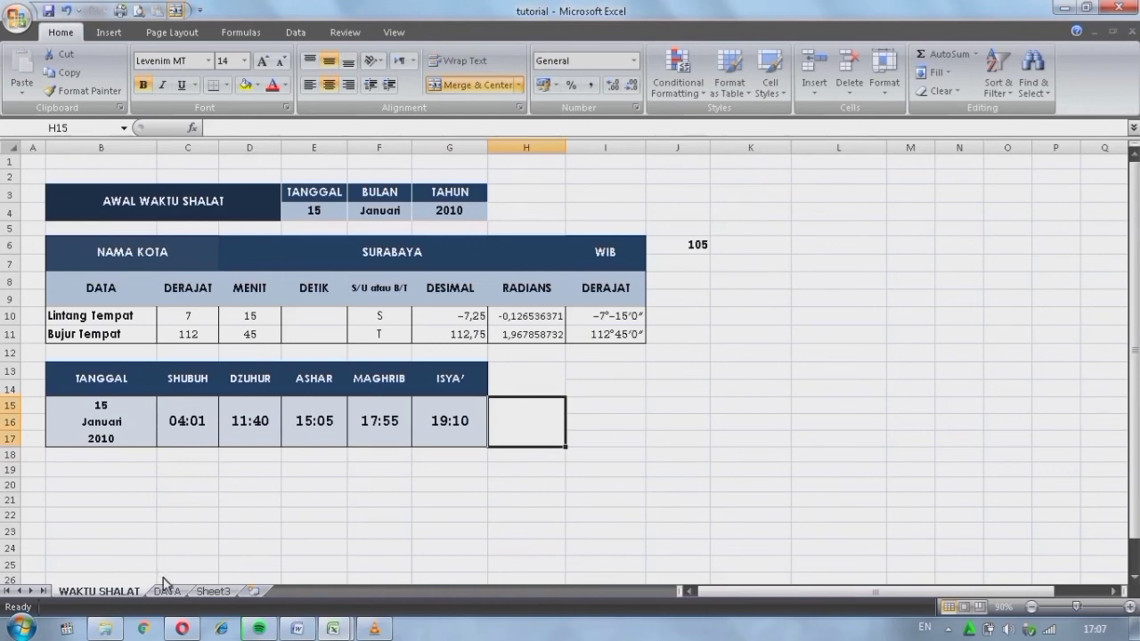
left_click(463, 257)
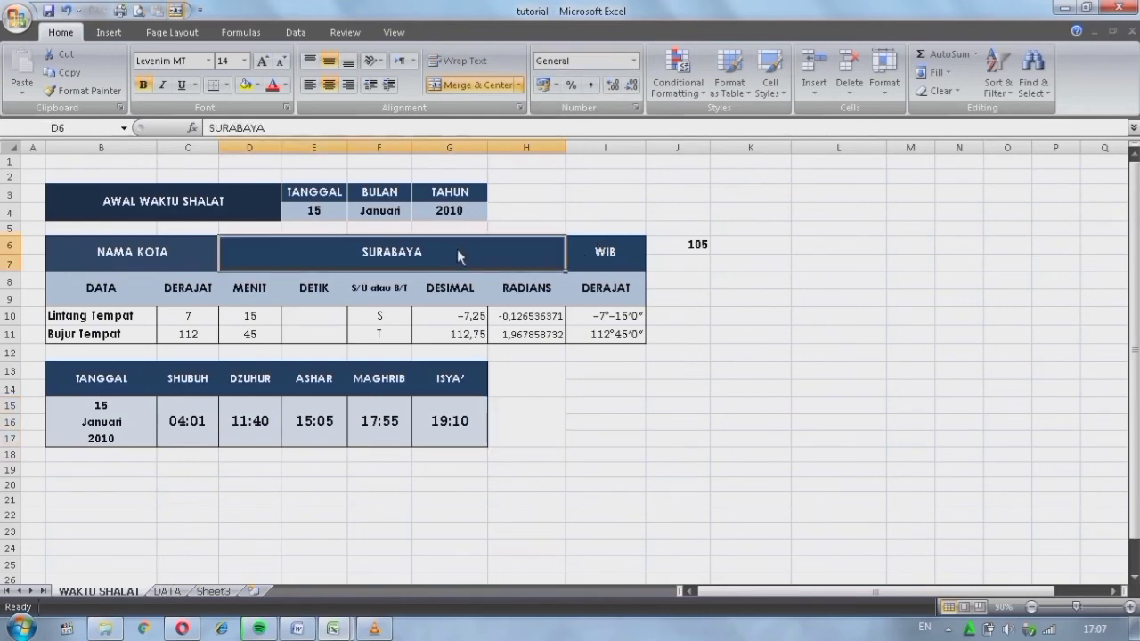
left_click(583, 253)
left_click(554, 252)
left_click(574, 253)
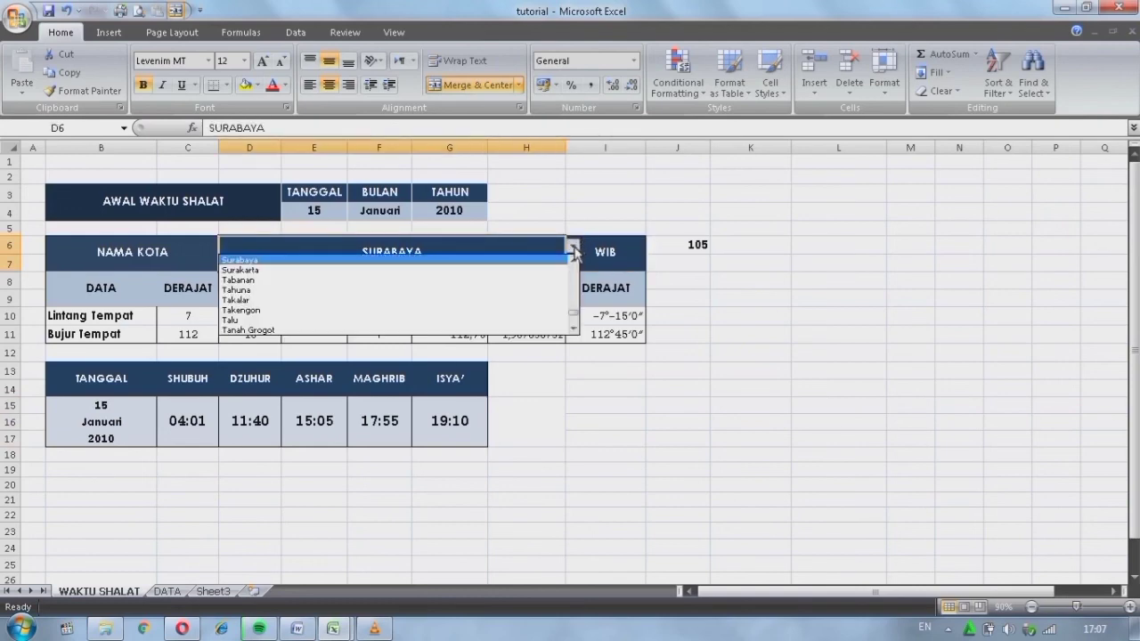
left_click(575, 396)
Fill H13:H17 beside the prayer time table with dark blue and merge the cells into one centred cell
left_click_drag(502, 384, 523, 426)
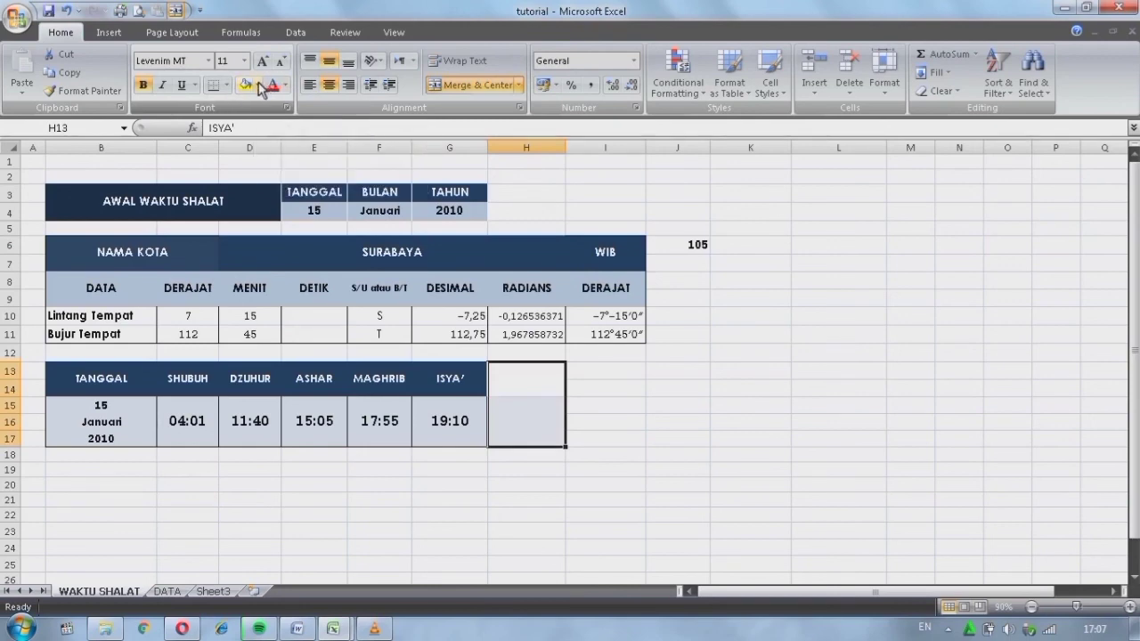
left_click(256, 84)
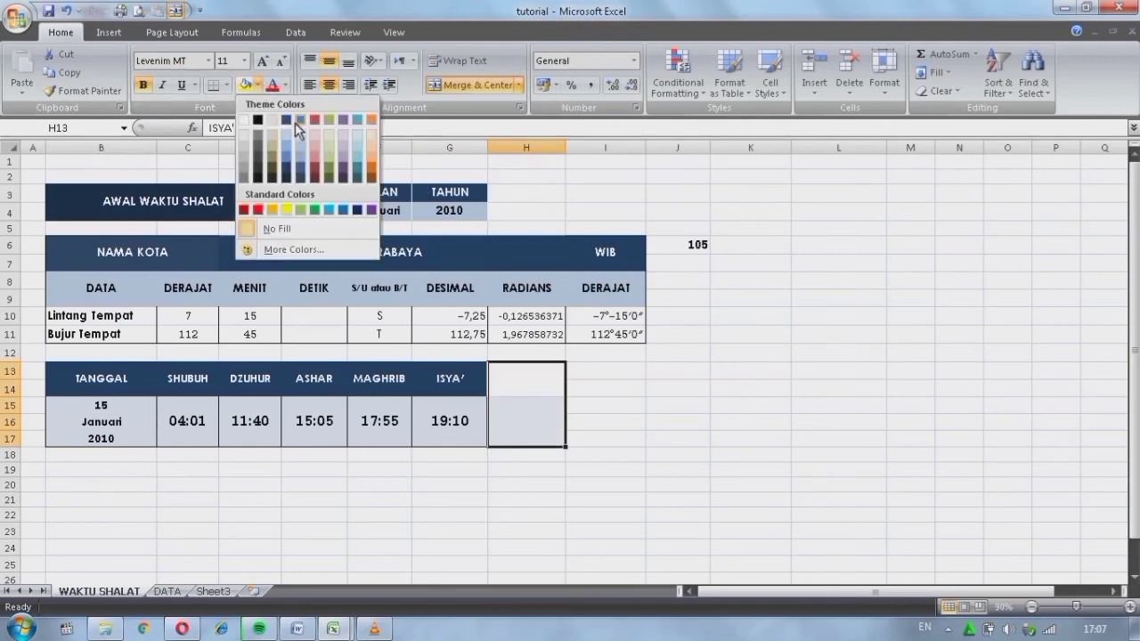
left_click(289, 174)
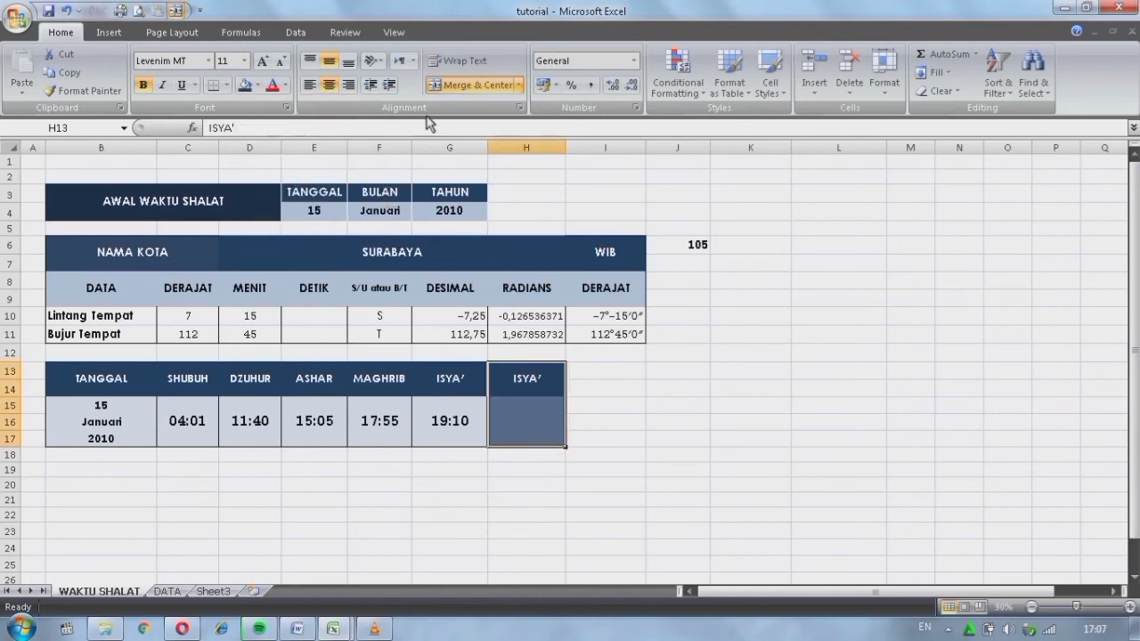
left_click(441, 89)
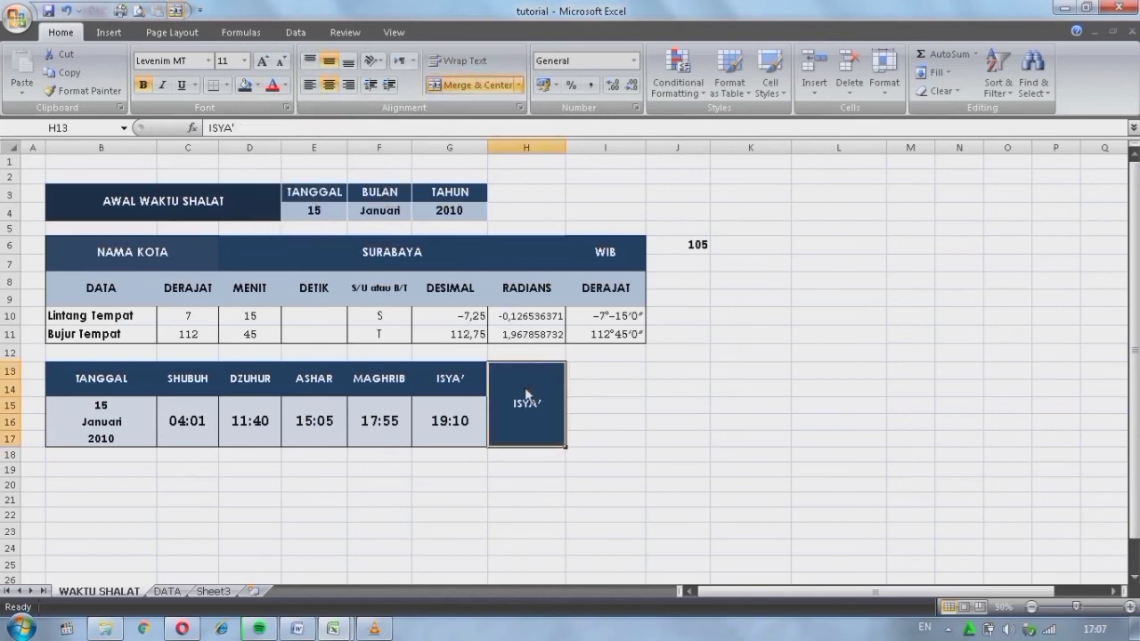
Replace the ISYA' text in merged cell H13 with the time zone label using the formula =I6
key("BackSpace")
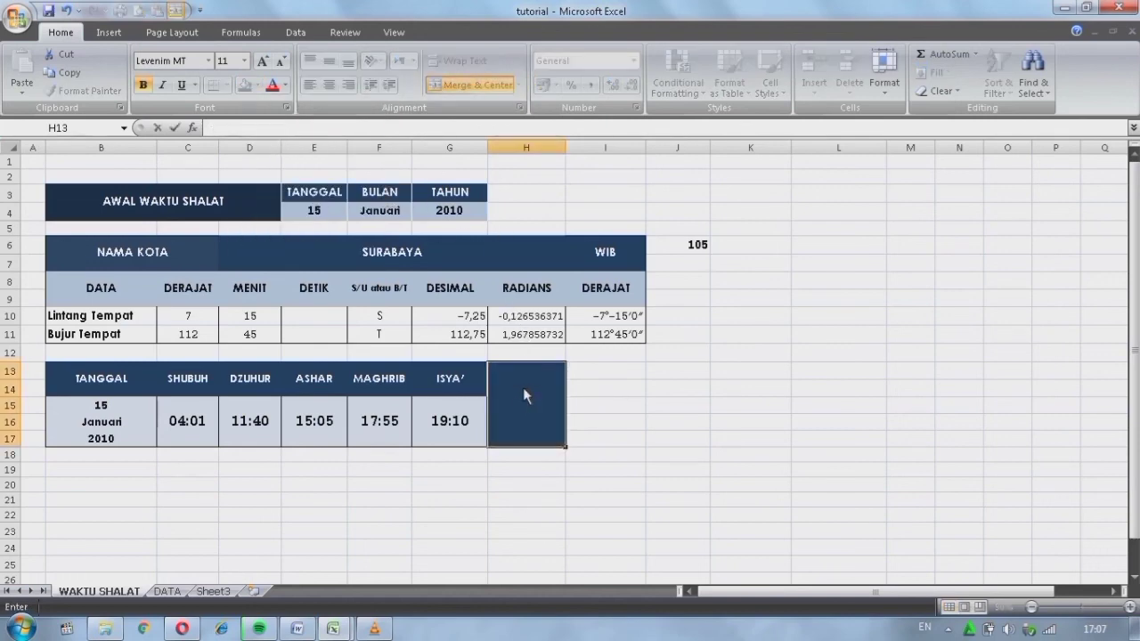
type("=")
left_click(621, 256)
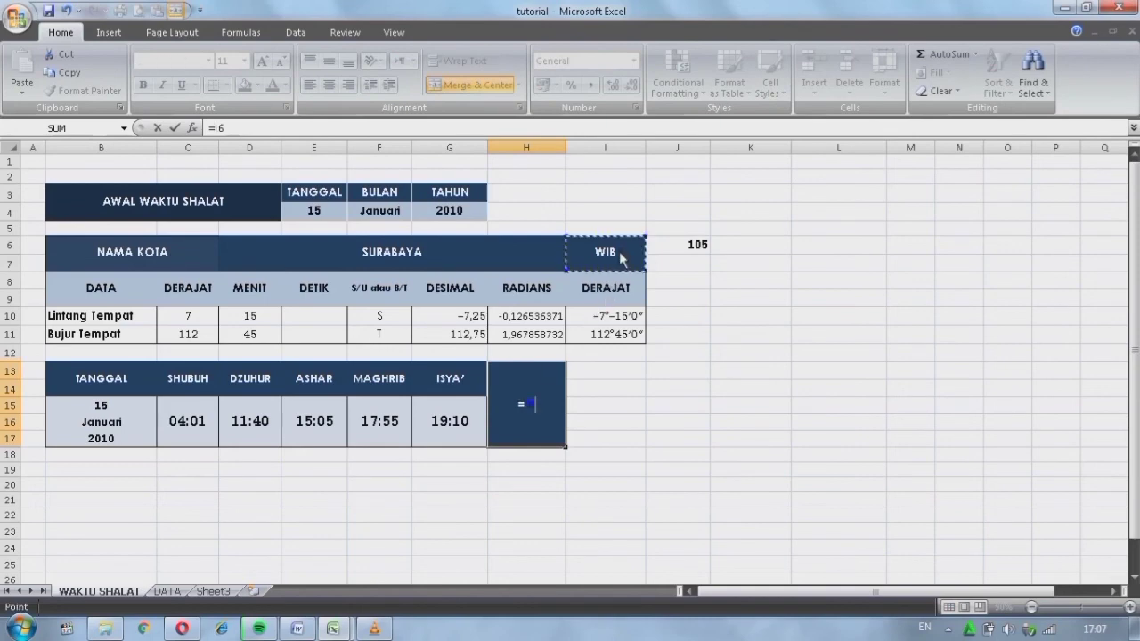
key("Return")
left_click(525, 418)
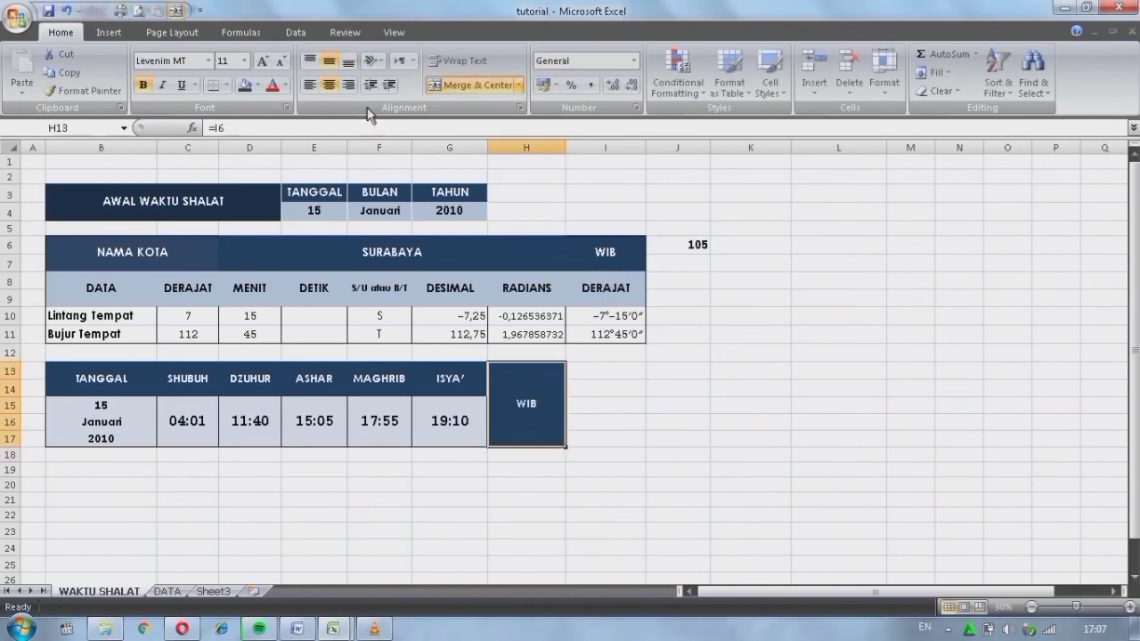
Enlarge the time zone label in merged cell H13 to font size 20
left_click(263, 62)
left_click(262, 60)
left_click(263, 60)
left_click(262, 60)
left_click(262, 60)
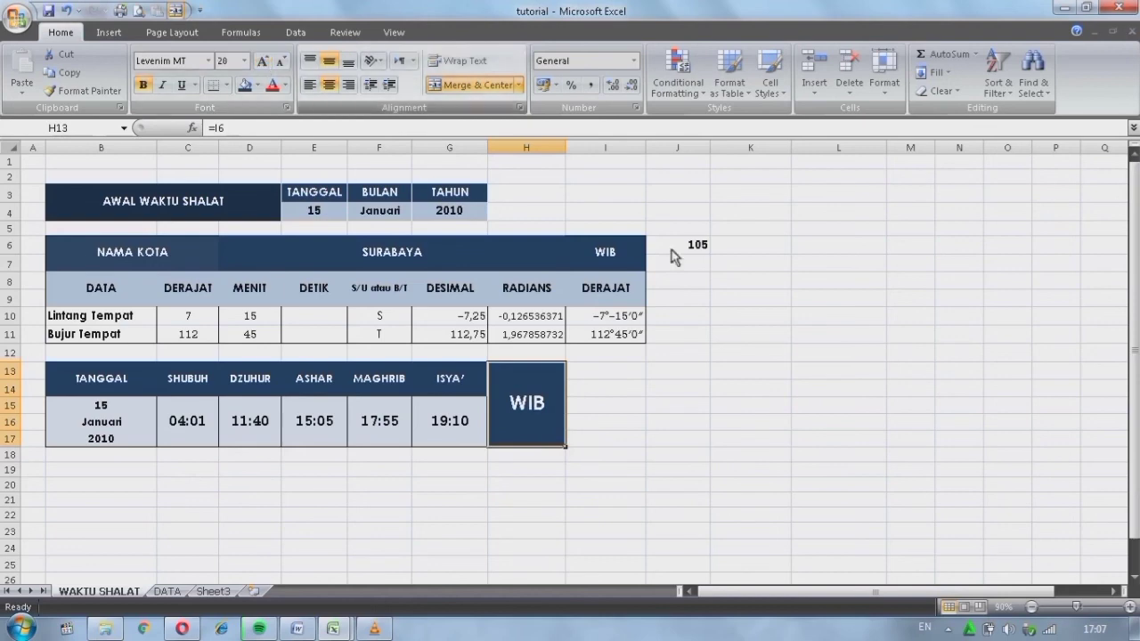
left_click(696, 407)
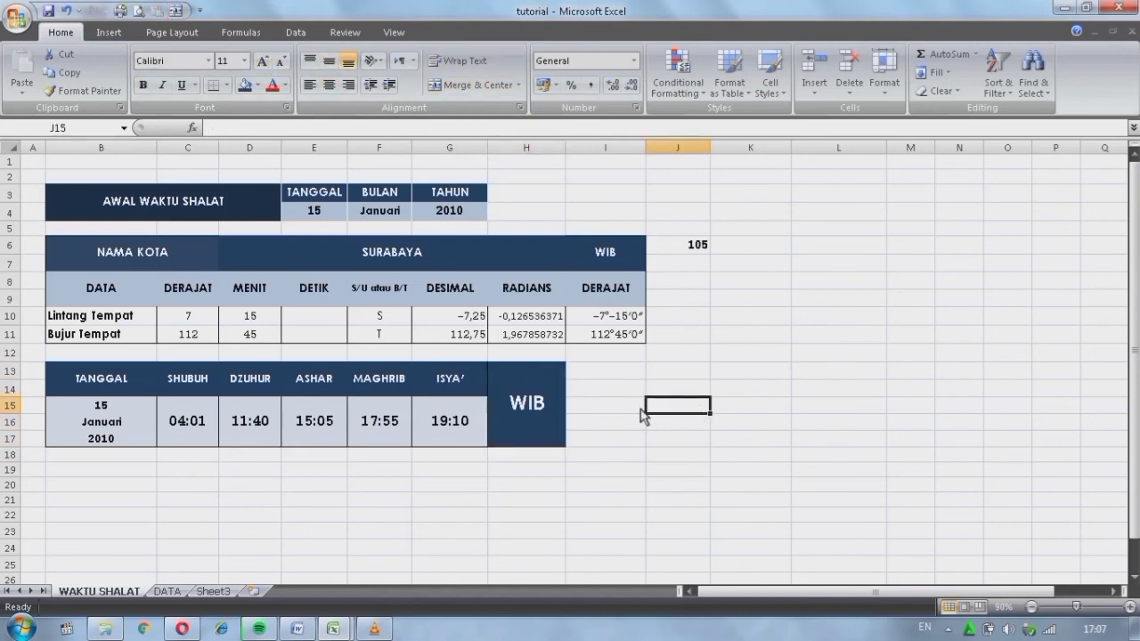
Switch the city name in D6 to Surakarta and on to Tangerang to test the prayer time calculation
left_click(485, 259)
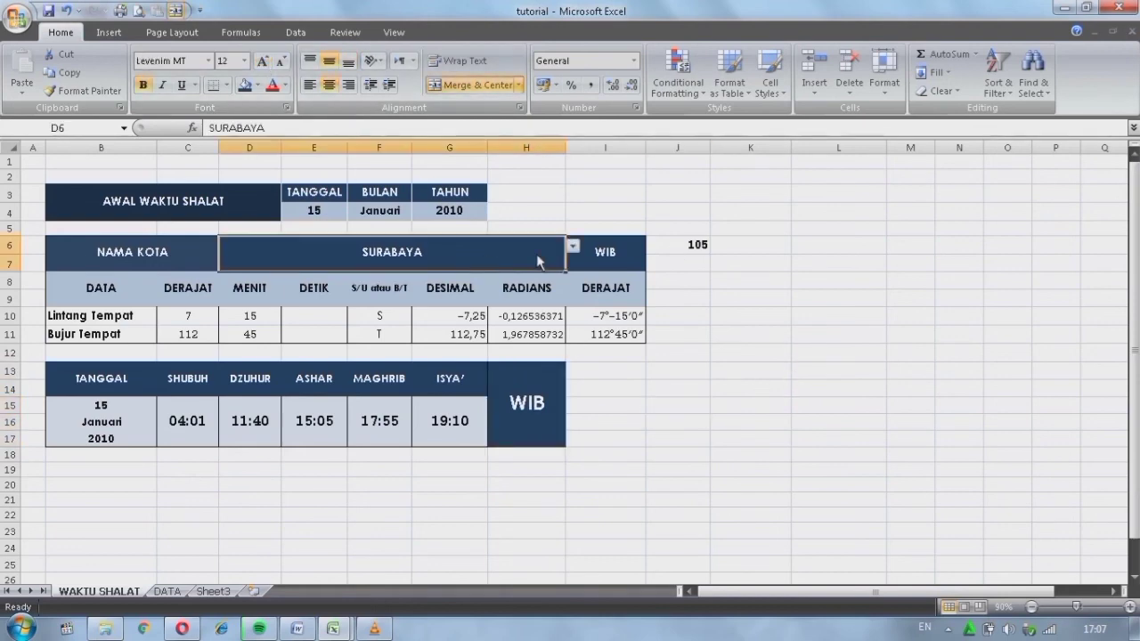
left_click(574, 246)
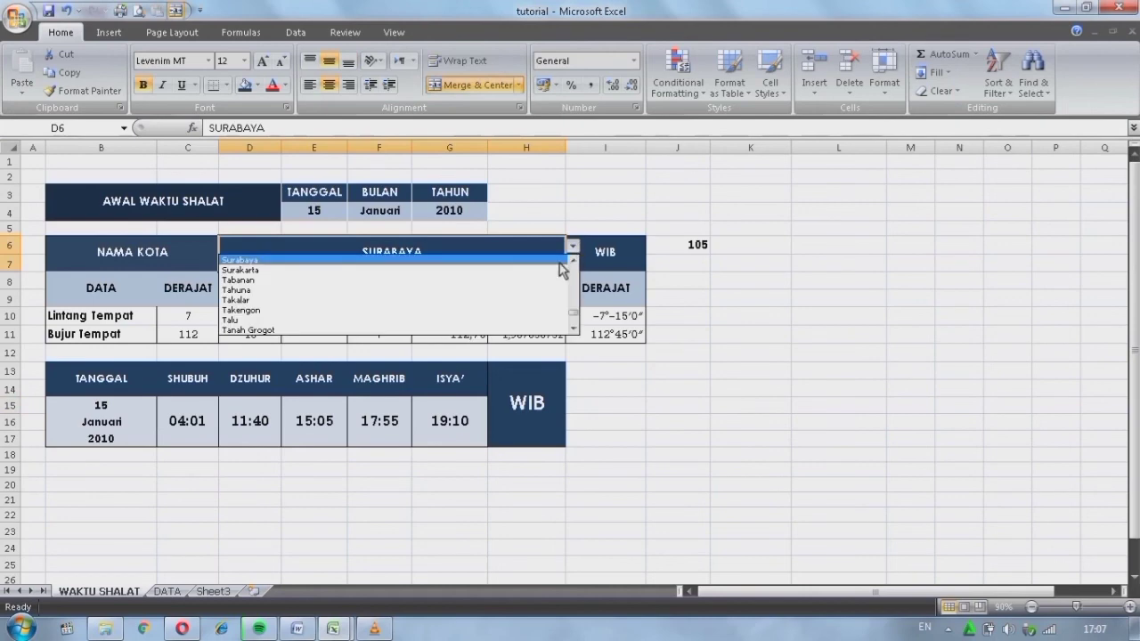
left_click(556, 270)
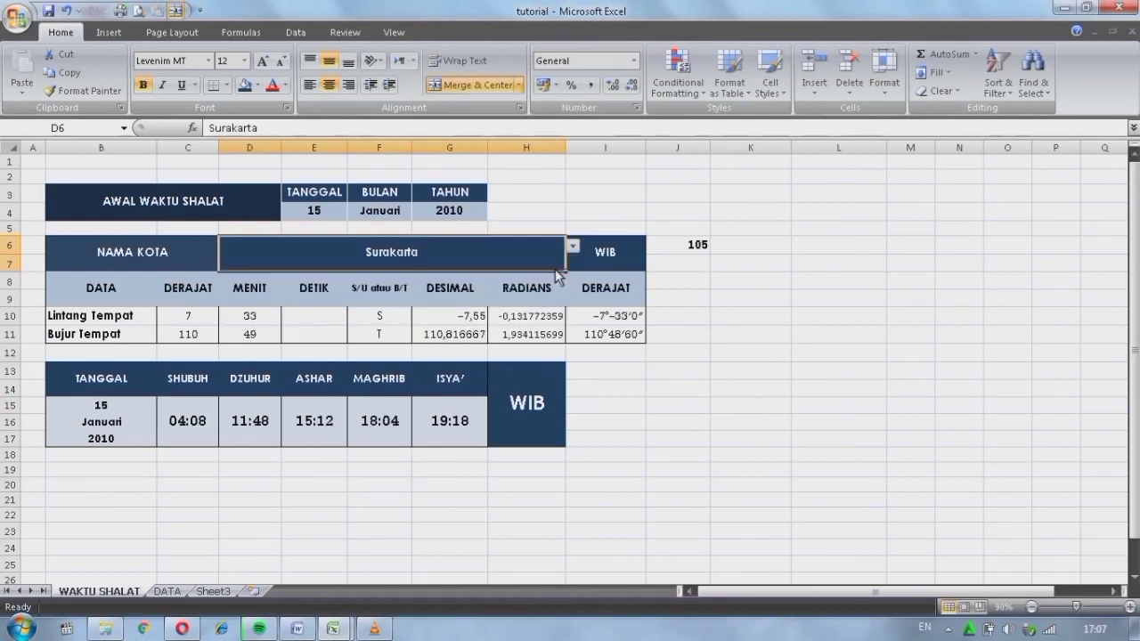
left_click(573, 247)
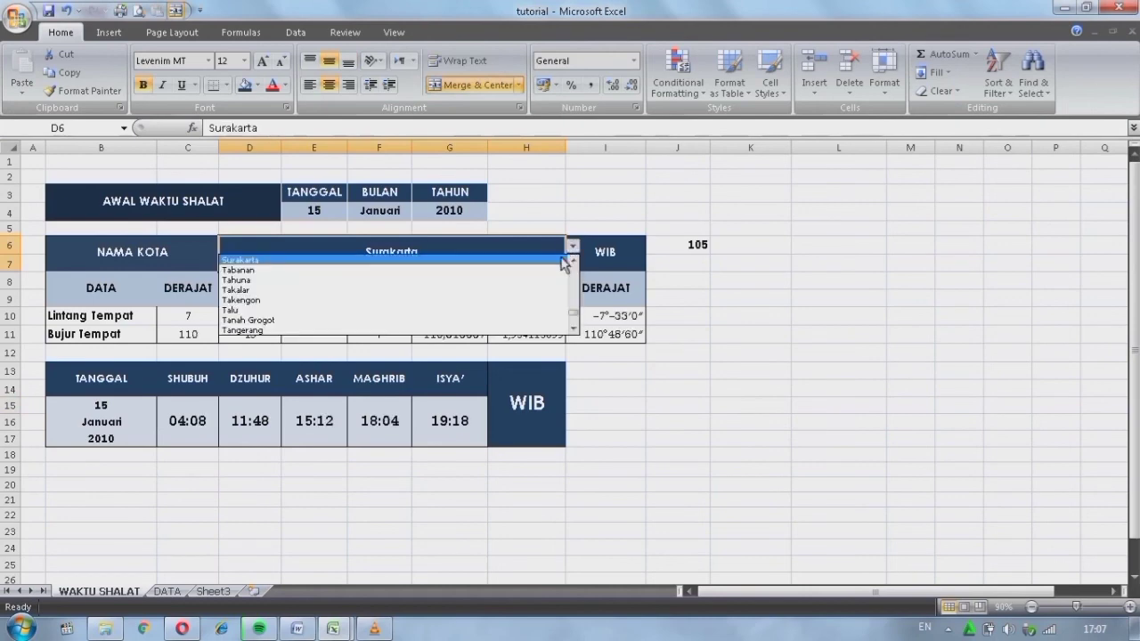
left_click(553, 330)
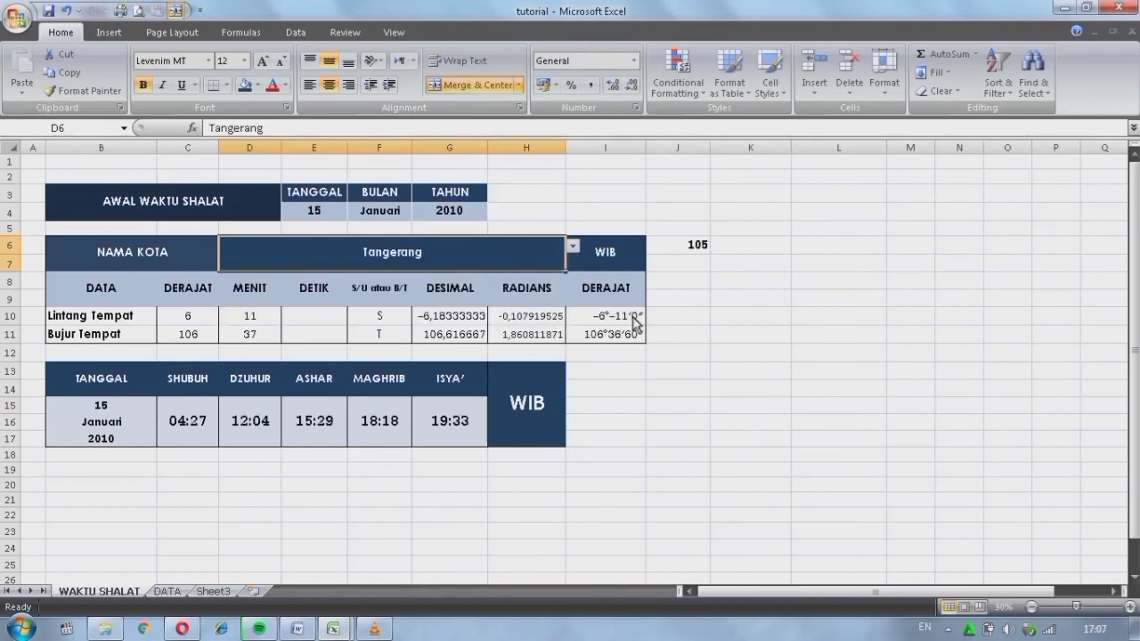
Select Tasikmalaya as the city in D6 to test the prayer times for that location
left_click(573, 246)
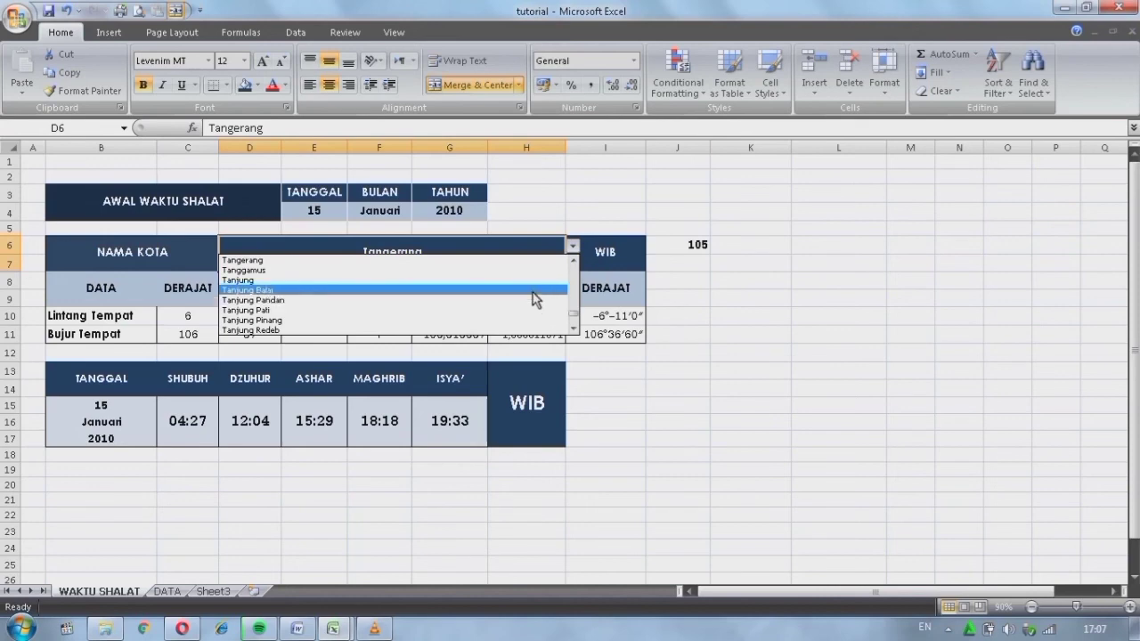
left_click(574, 329)
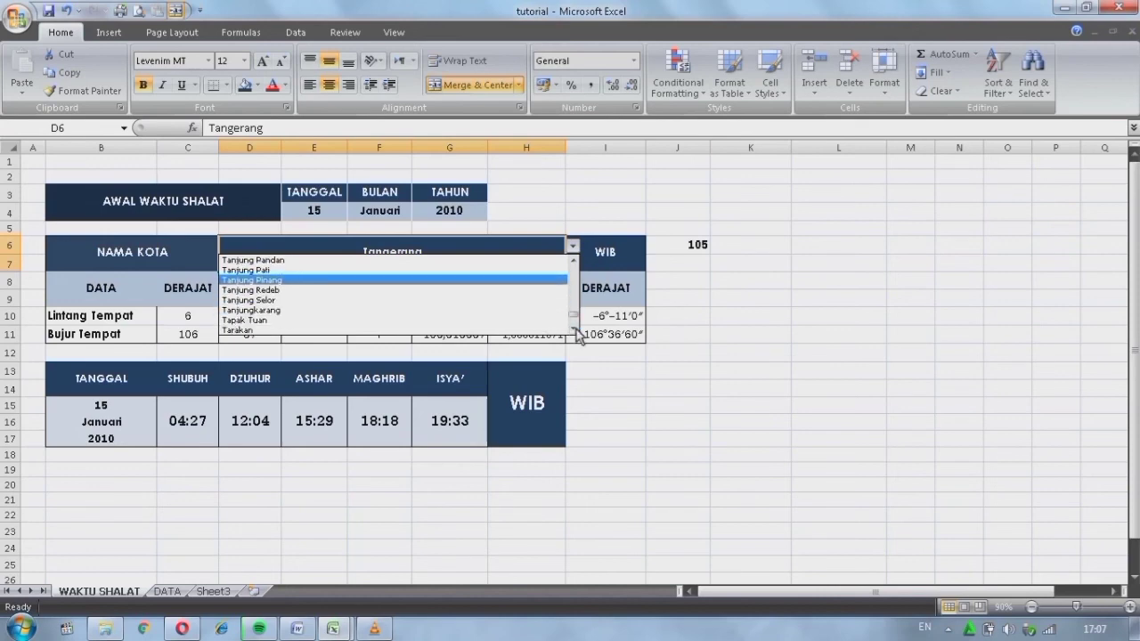
left_click(574, 329)
left_click(574, 329)
left_click(574, 330)
left_click(574, 330)
left_click(575, 330)
left_click(575, 330)
left_click(575, 330)
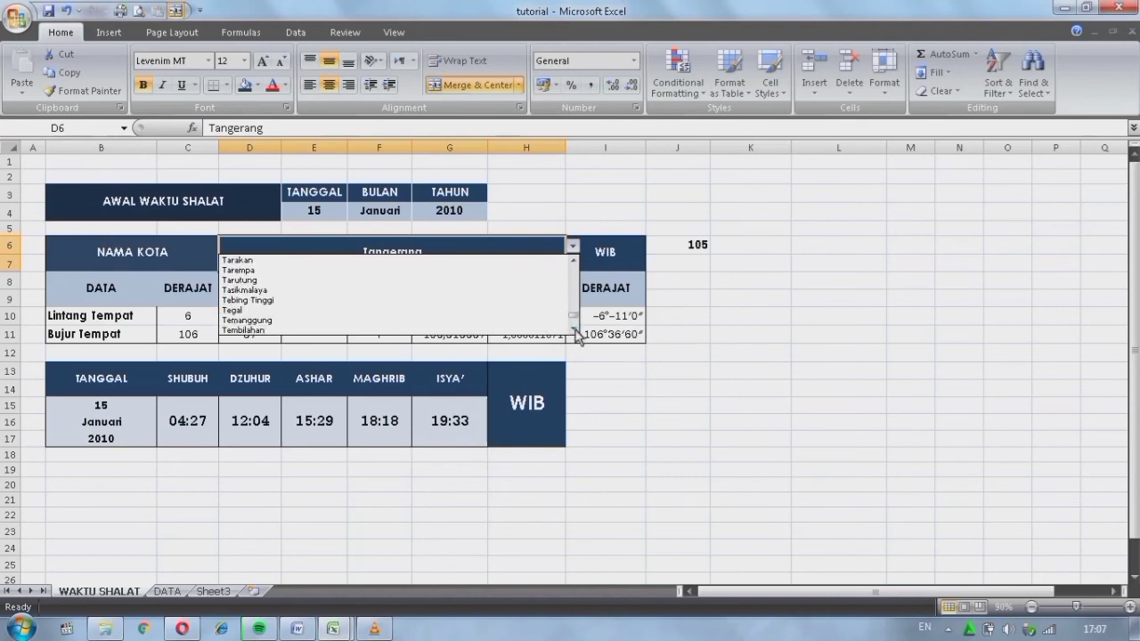
left_click(518, 290)
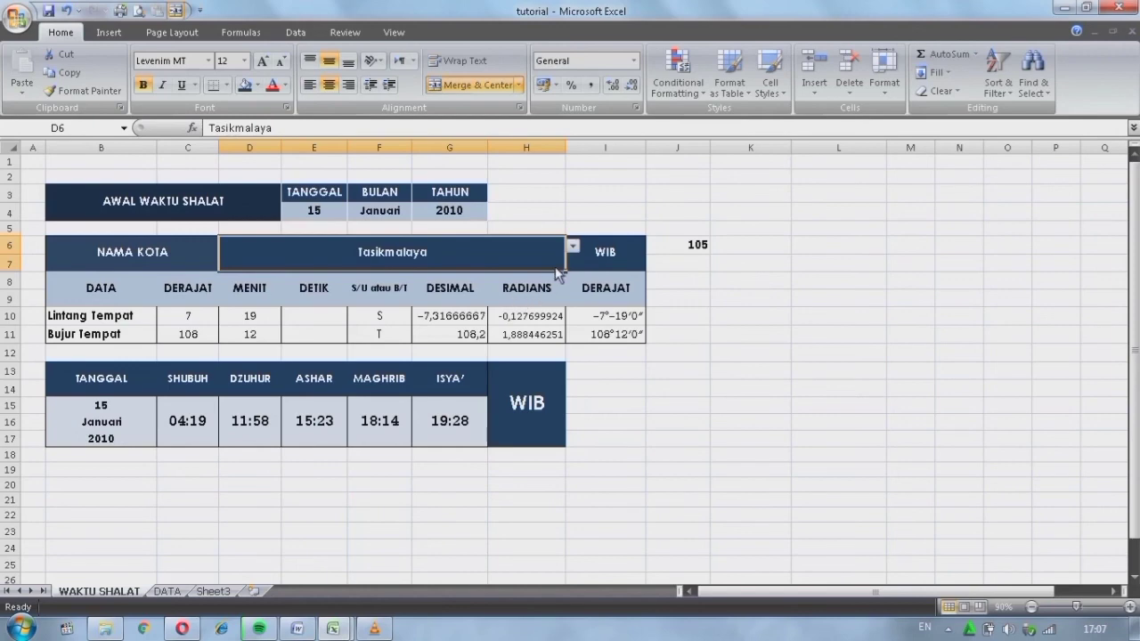
Choose Tuban as the city in D6 to recalculate its coordinates and prayer times
left_click(572, 246)
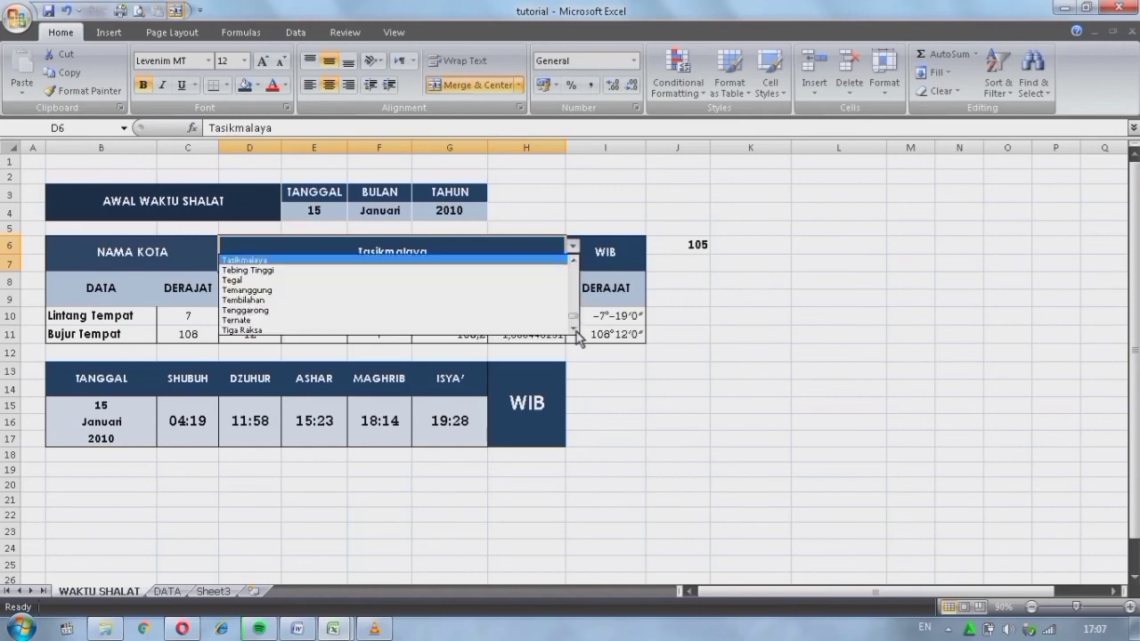
left_click(574, 328)
left_click(575, 328)
left_click(574, 329)
left_click(574, 329)
left_click(574, 329)
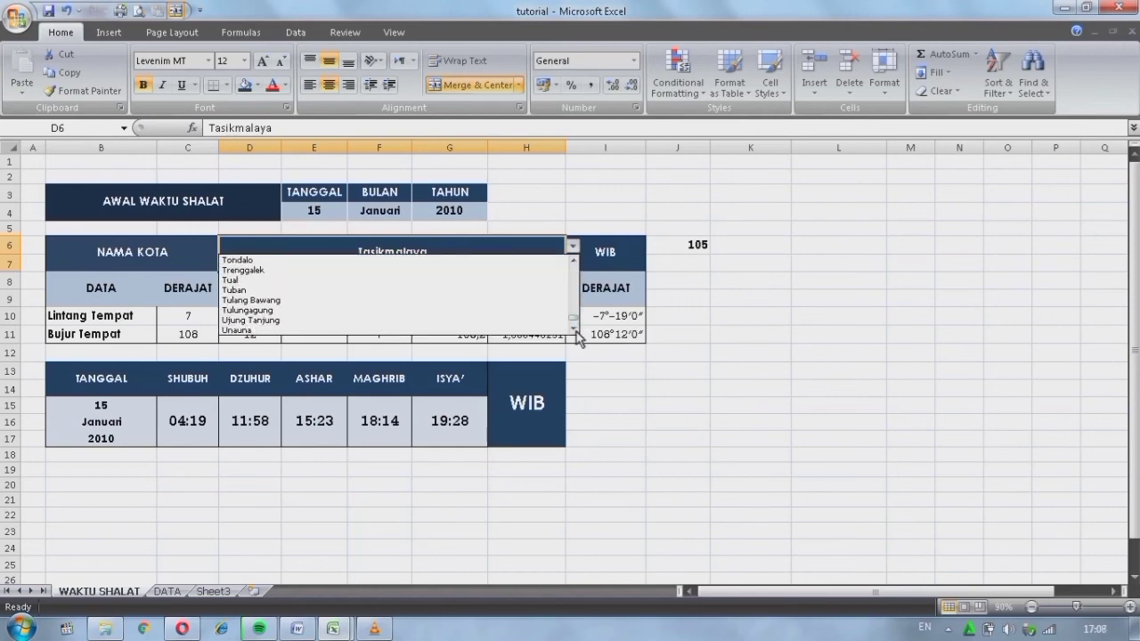
left_click(547, 291)
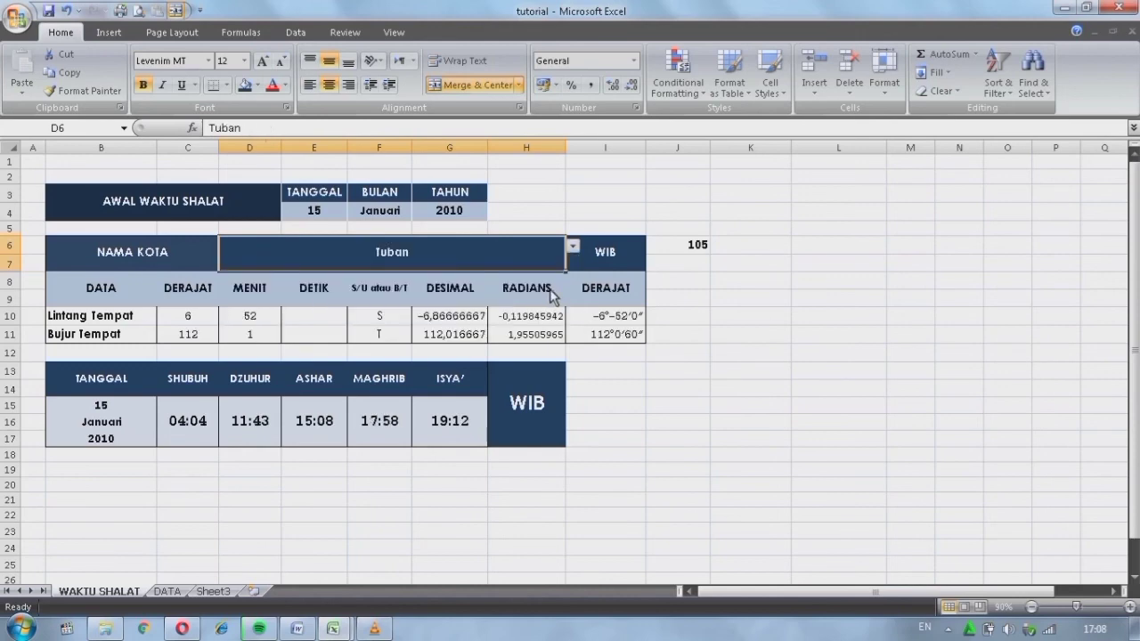